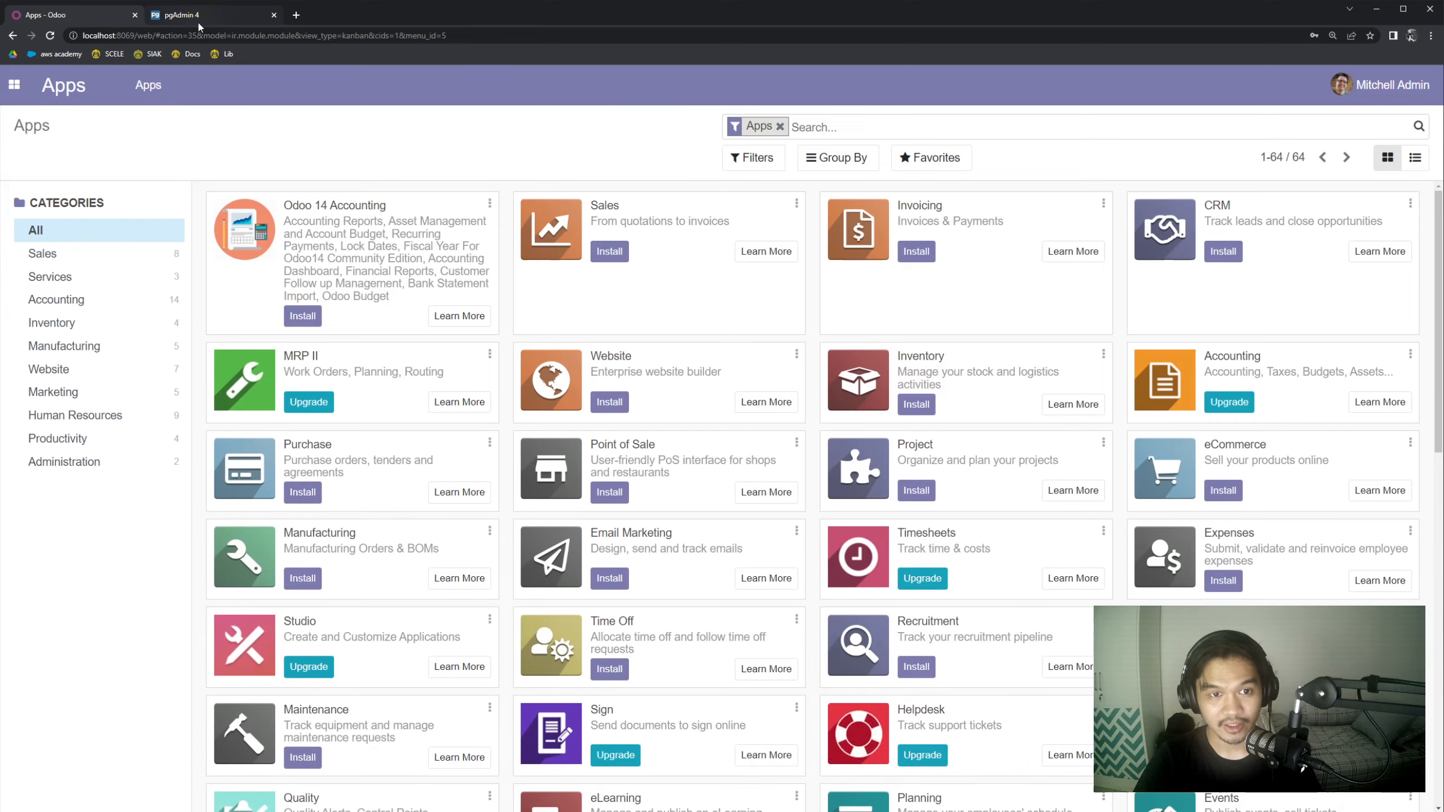
- Switch to pgAdmin, expand the tugas8 database under the Local server to the public schema's tables, and look through them
{"action": "left_click", "coordinate": [188, 15]}
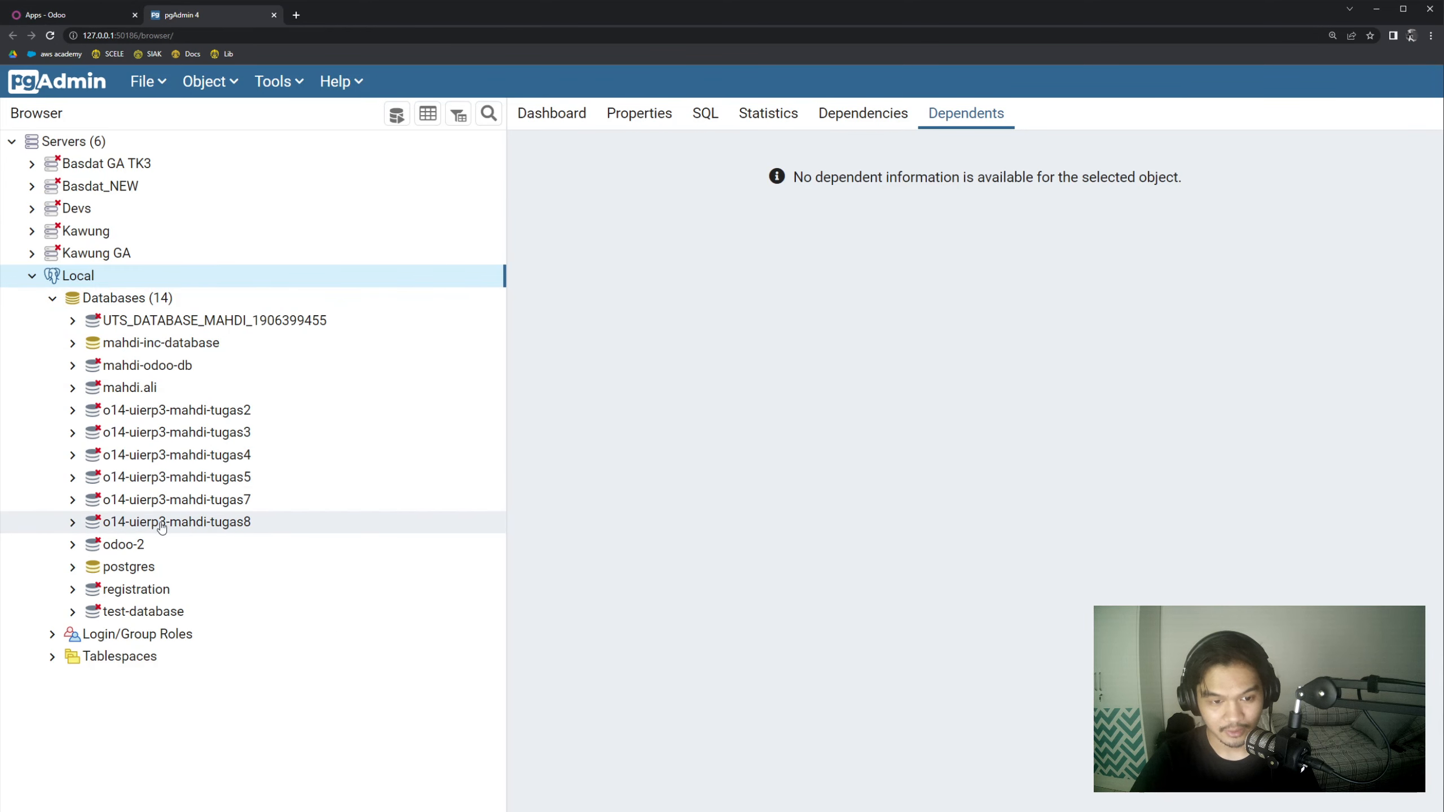
{"action": "left_click", "coordinate": [76, 522]}
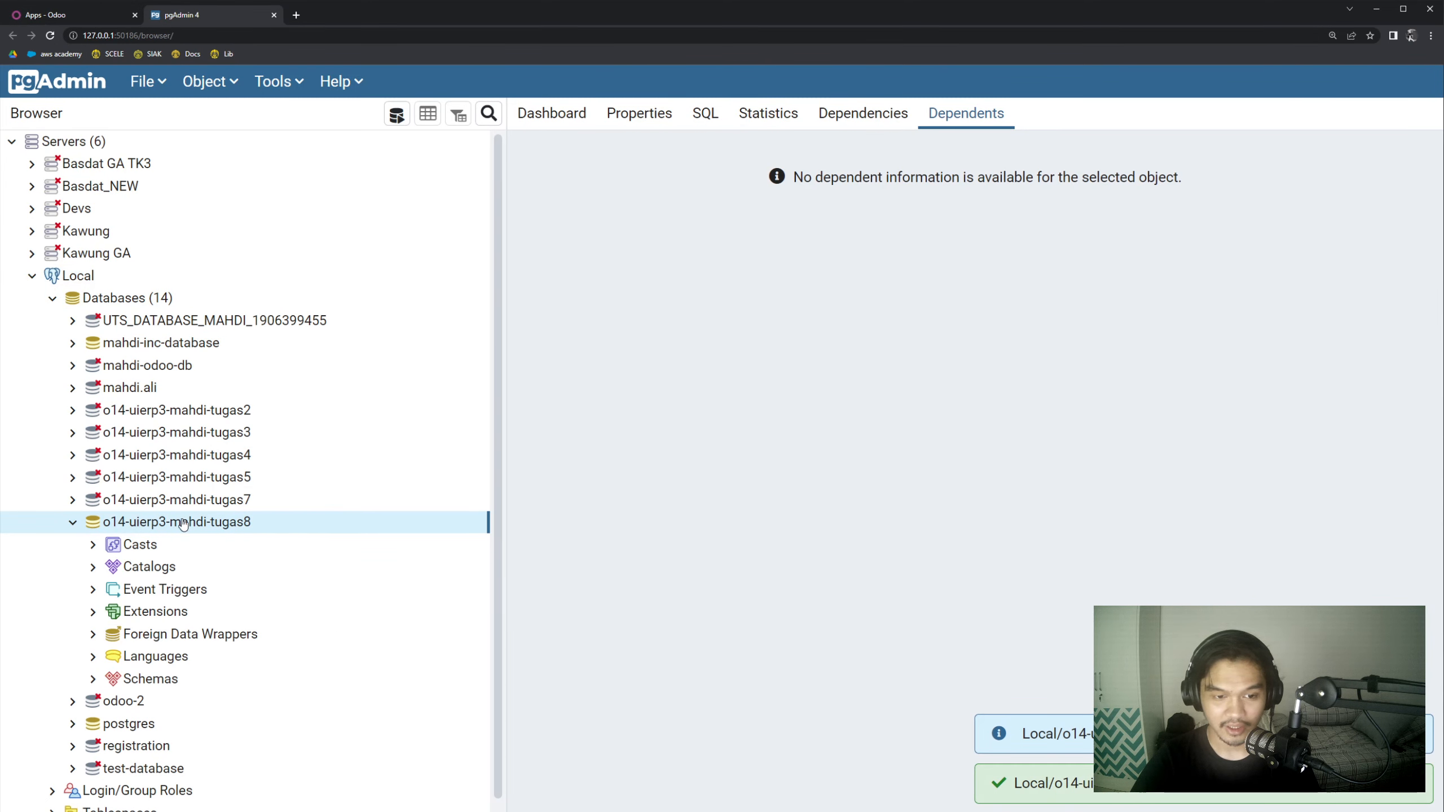
{"action": "left_click", "coordinate": [91, 671]}
{"action": "scroll", "coordinate": [228, 608], "scroll_direction": "down", "scroll_amount": 3}
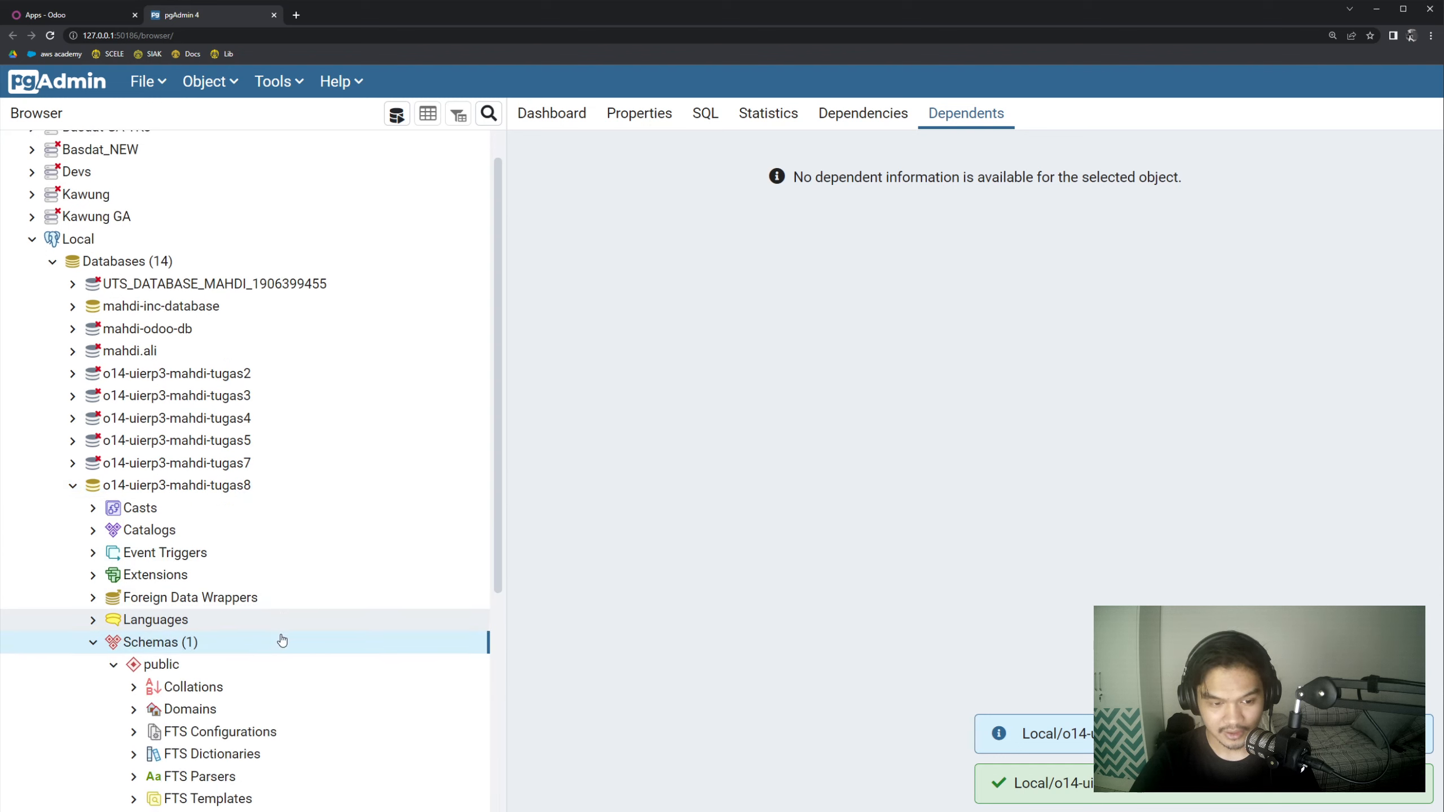
{"action": "scroll", "coordinate": [143, 567], "scroll_direction": "down", "scroll_amount": 3}
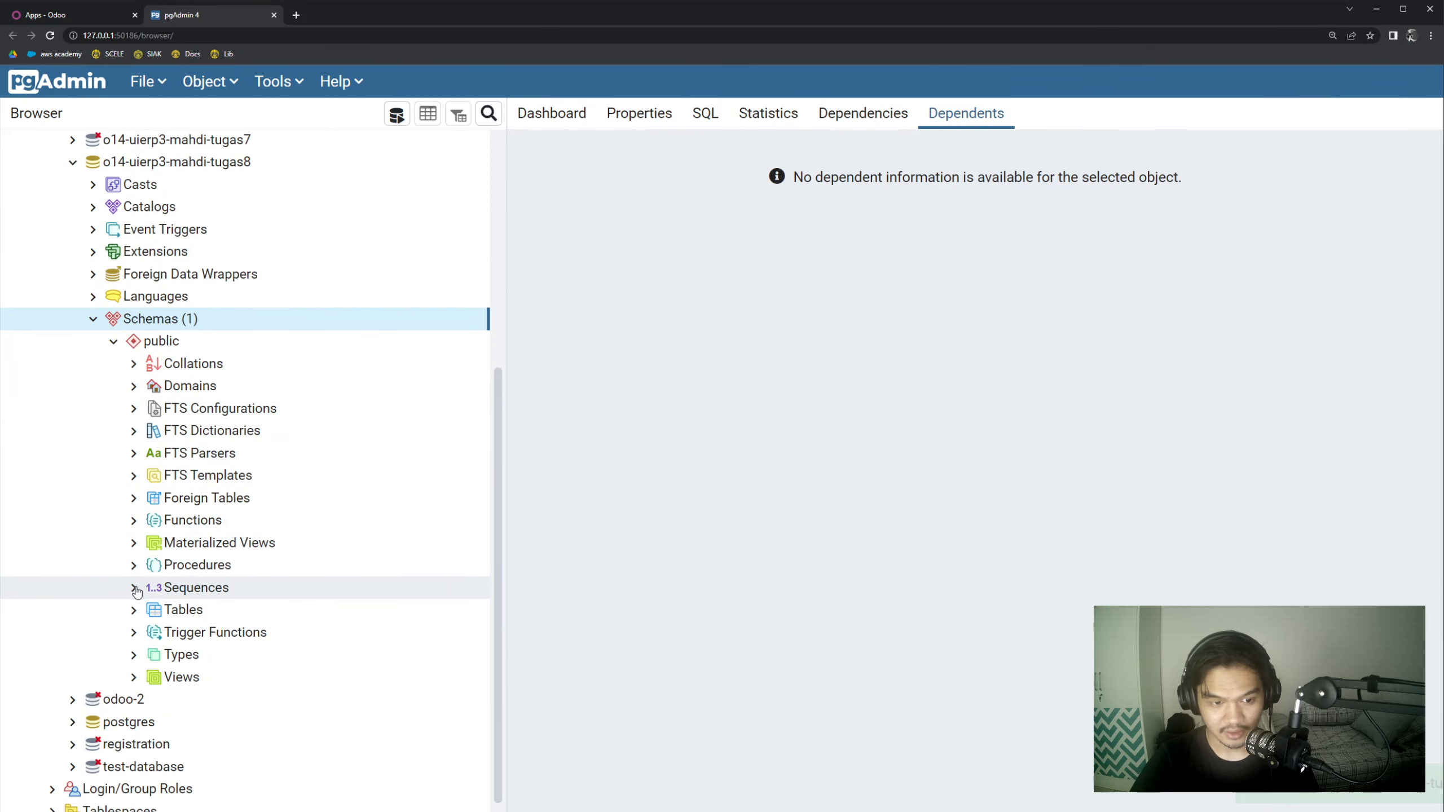
{"action": "left_click", "coordinate": [134, 610]}
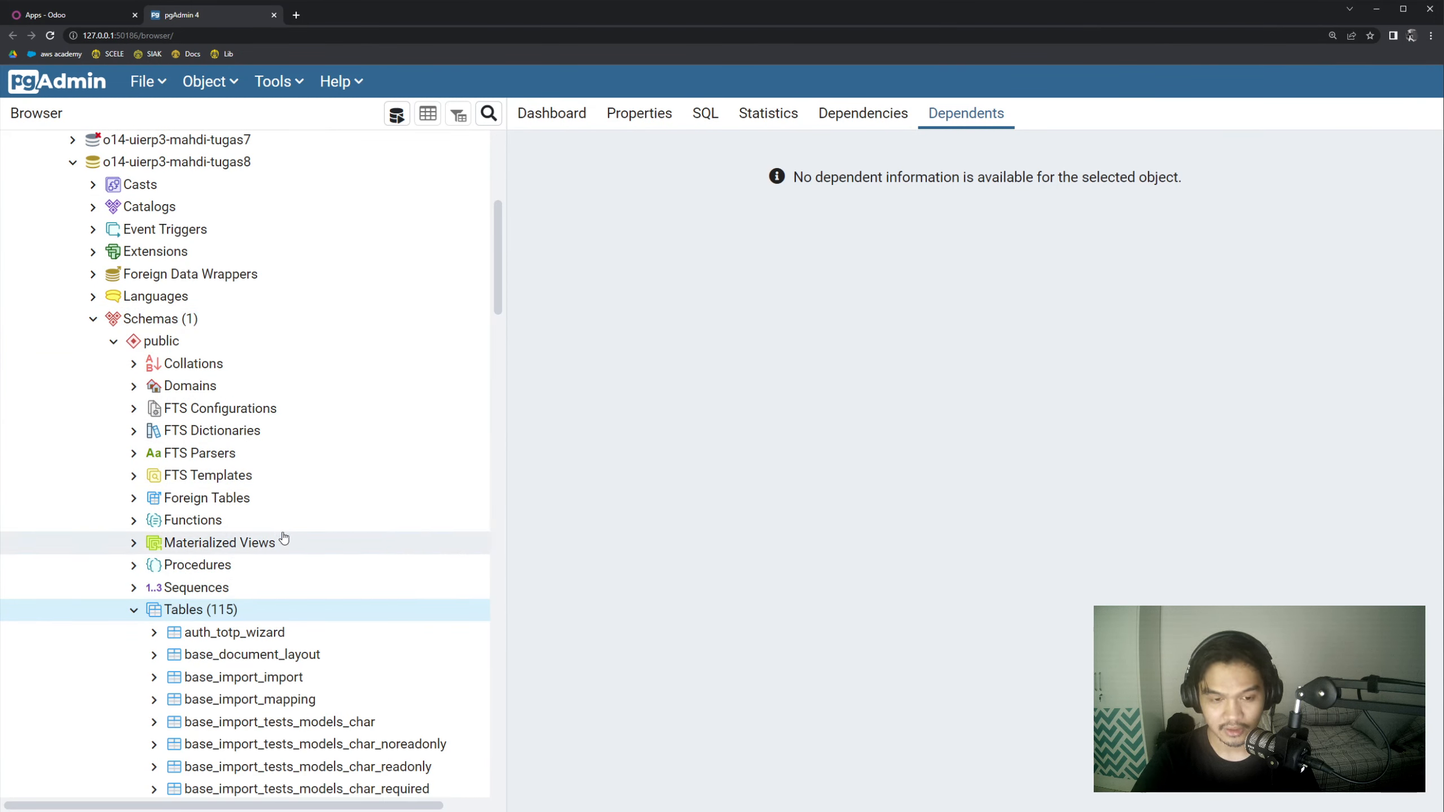
{"action": "scroll", "coordinate": [303, 534], "scroll_direction": "down", "scroll_amount": 3}
{"action": "scroll", "coordinate": [303, 535], "scroll_direction": "down", "scroll_amount": 2}
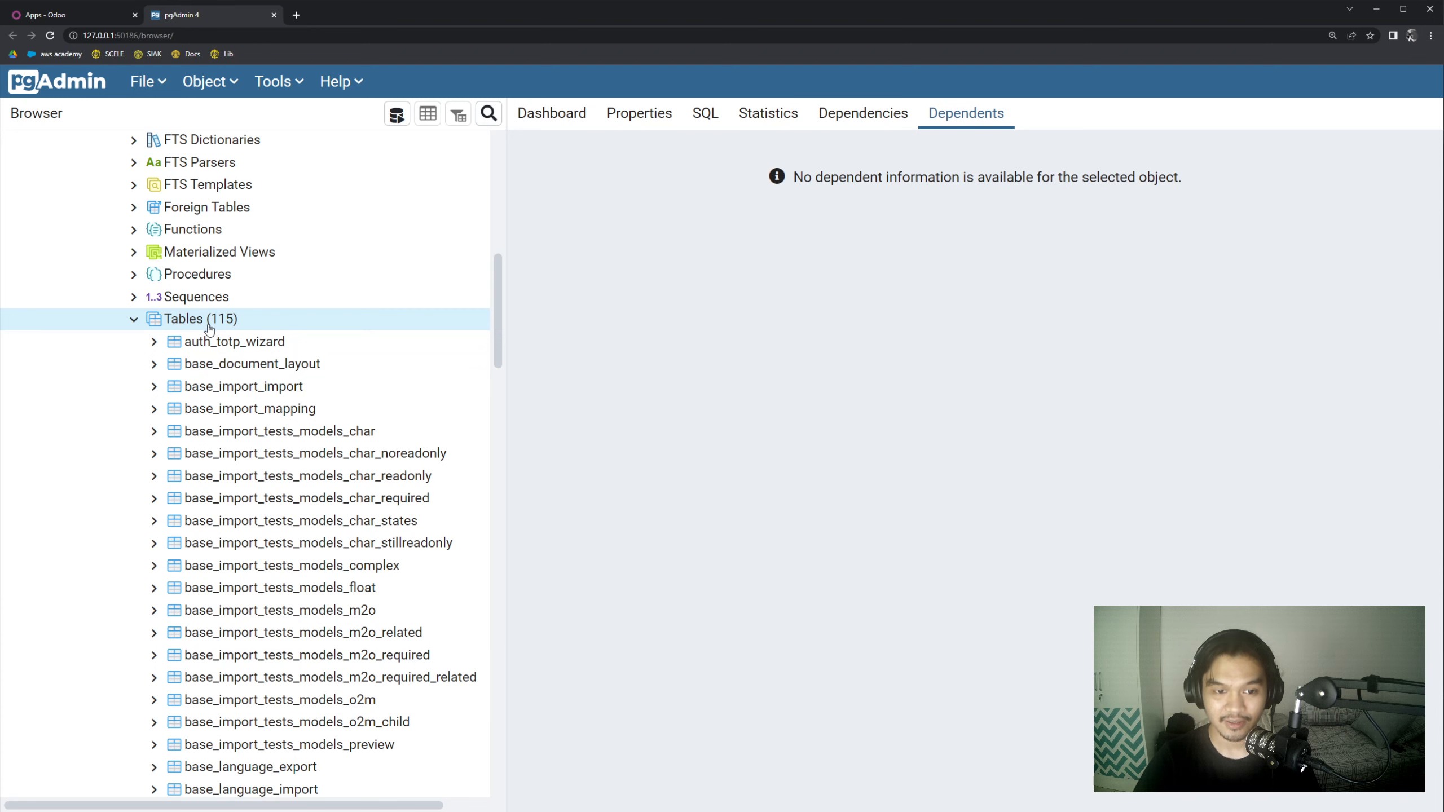
{"action": "scroll", "coordinate": [287, 540], "scroll_direction": "down", "scroll_amount": 4}
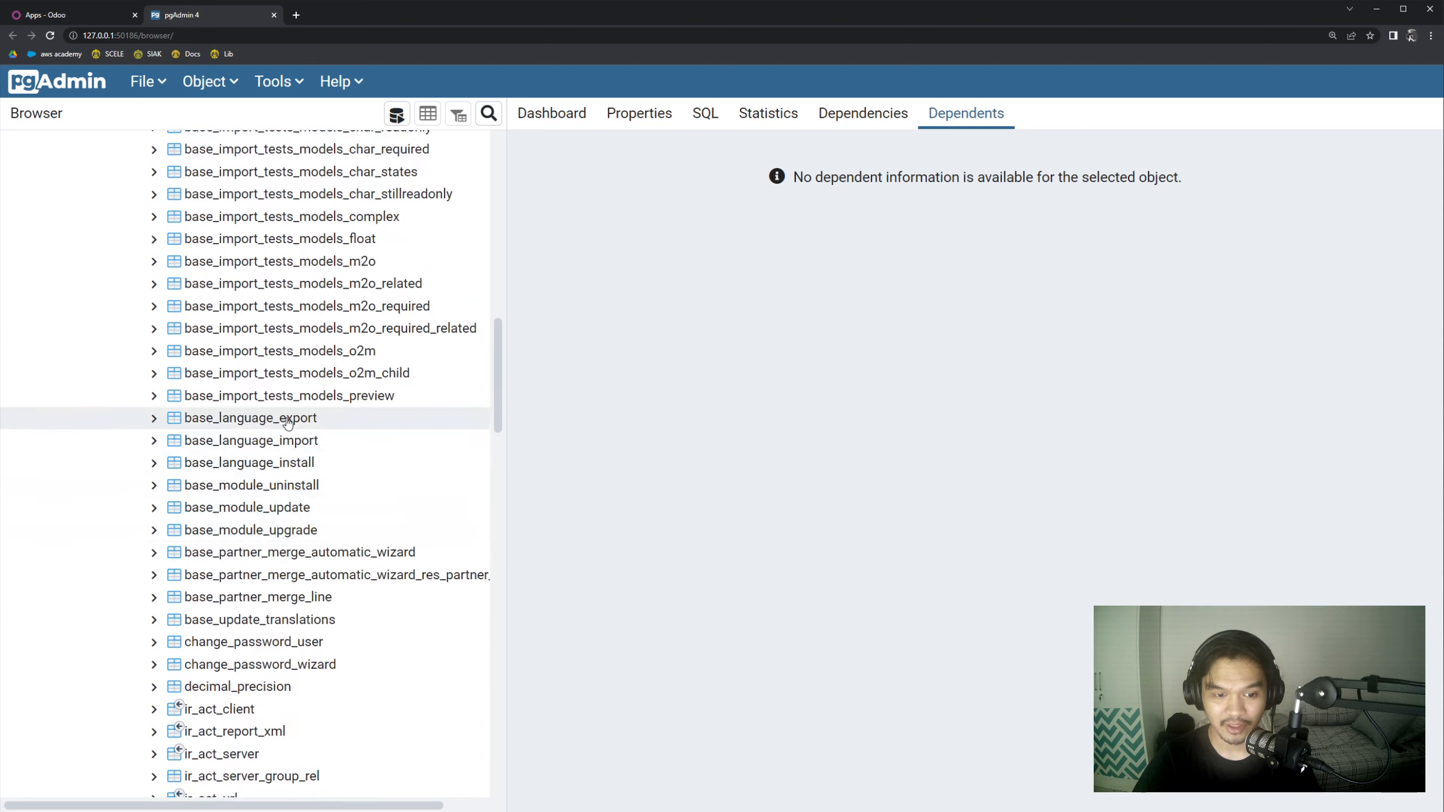
{"action": "scroll", "coordinate": [287, 421], "scroll_direction": "down", "scroll_amount": 15}
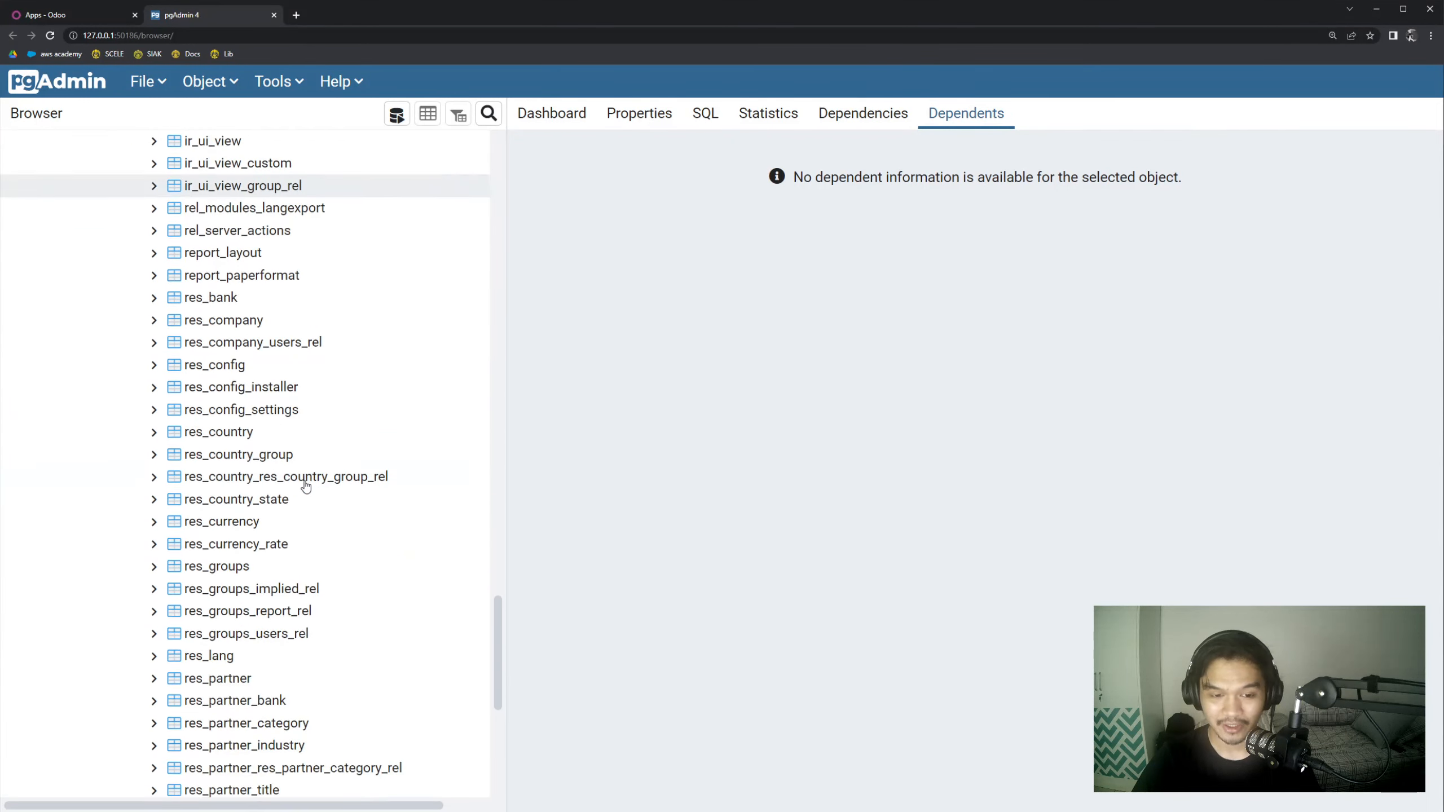
{"action": "scroll", "coordinate": [305, 484], "scroll_direction": "up", "scroll_amount": 20}
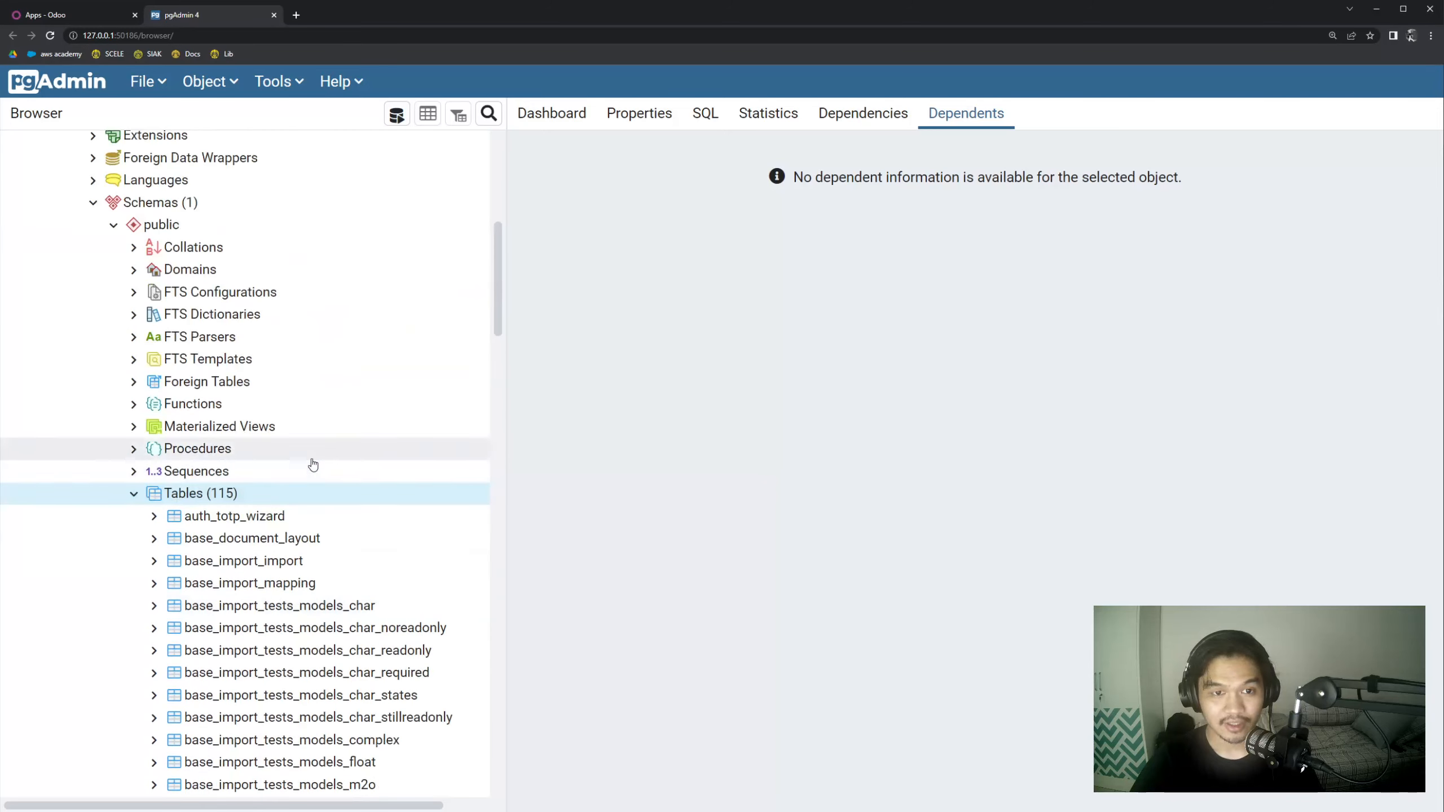
- Switch to Odoo, search the apps for "employees", install the Employees app, and check for it among the available apps
{"action": "left_click", "coordinate": [77, 17]}
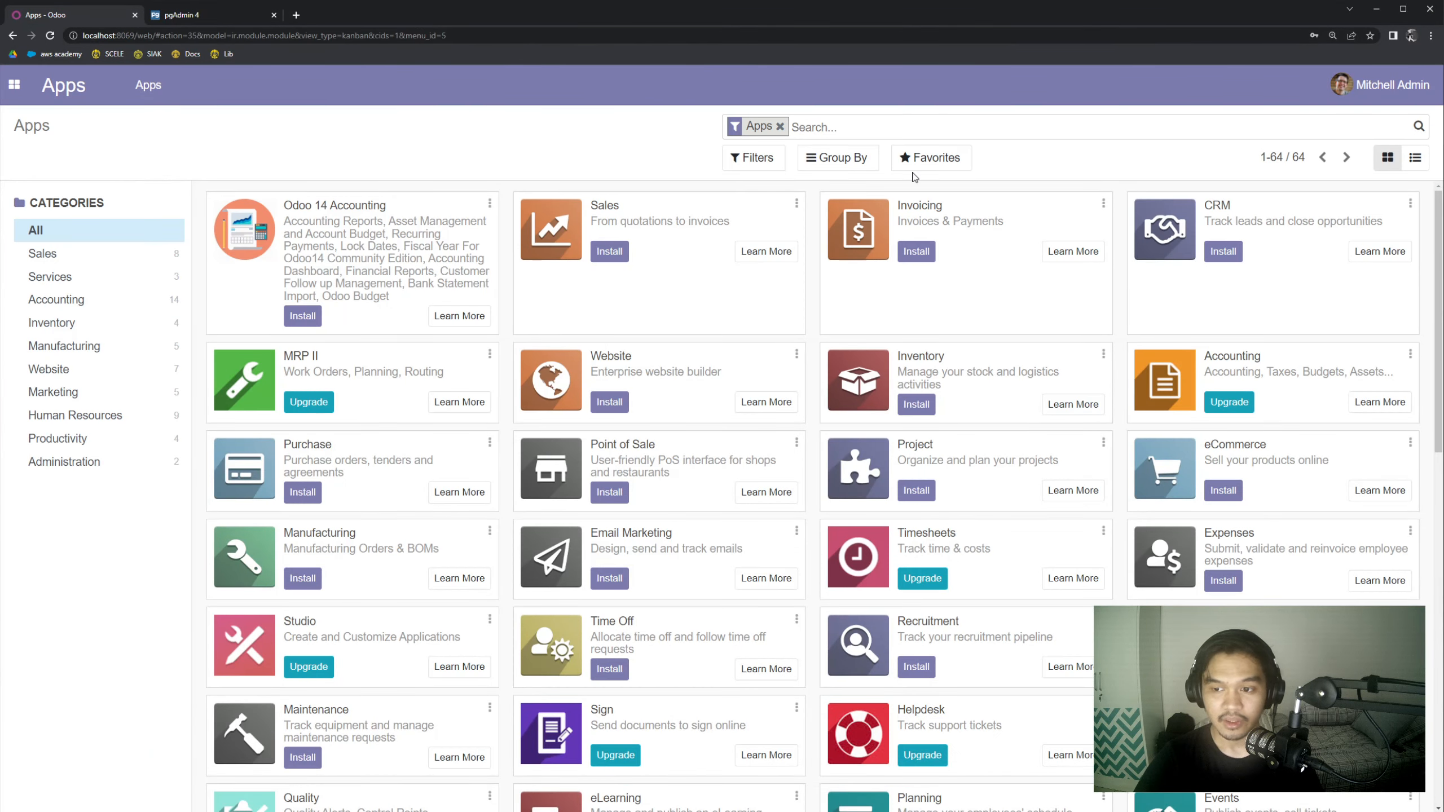
{"action": "type", "text": "em"}
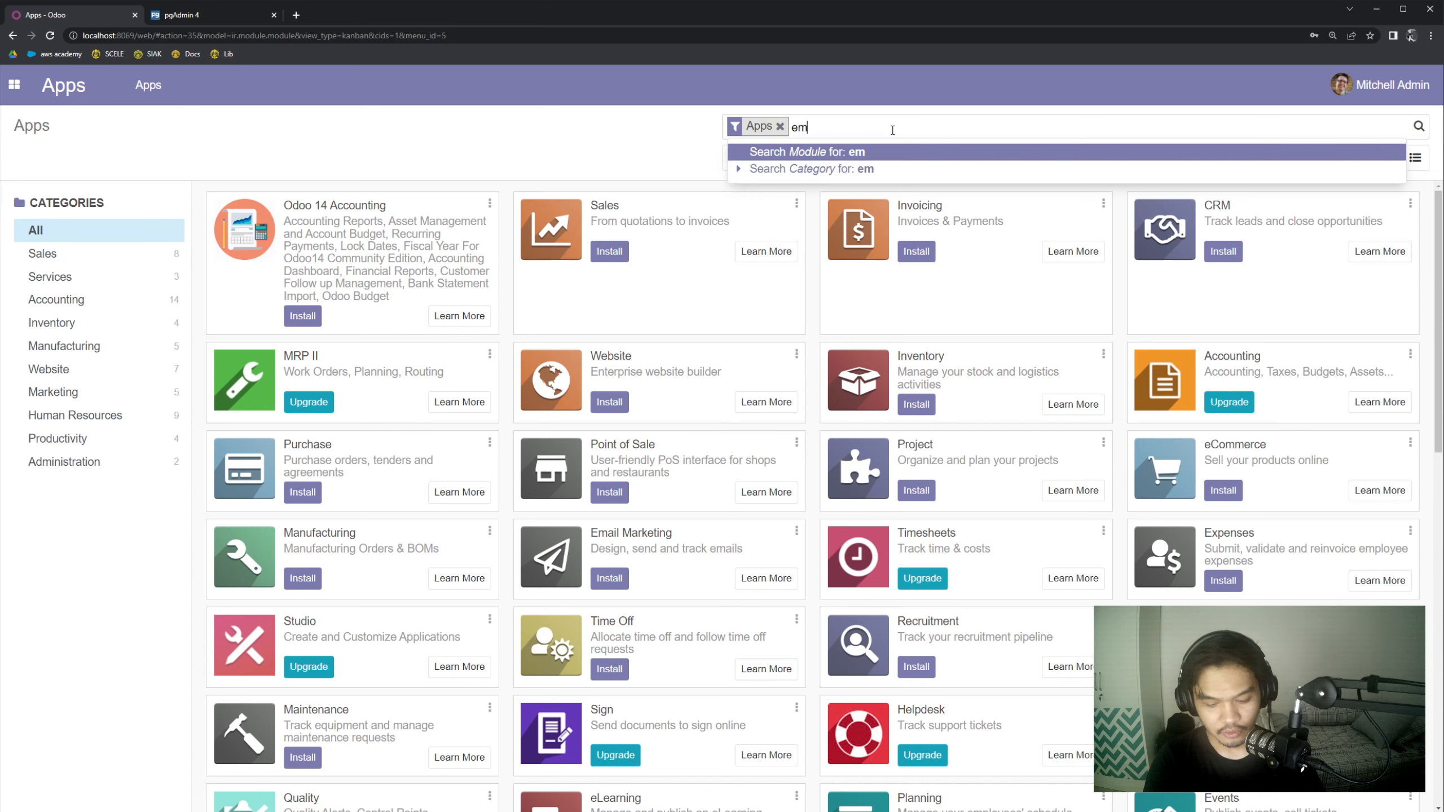
{"action": "type", "text": "ployees"}
{"action": "key", "text": "Return"}
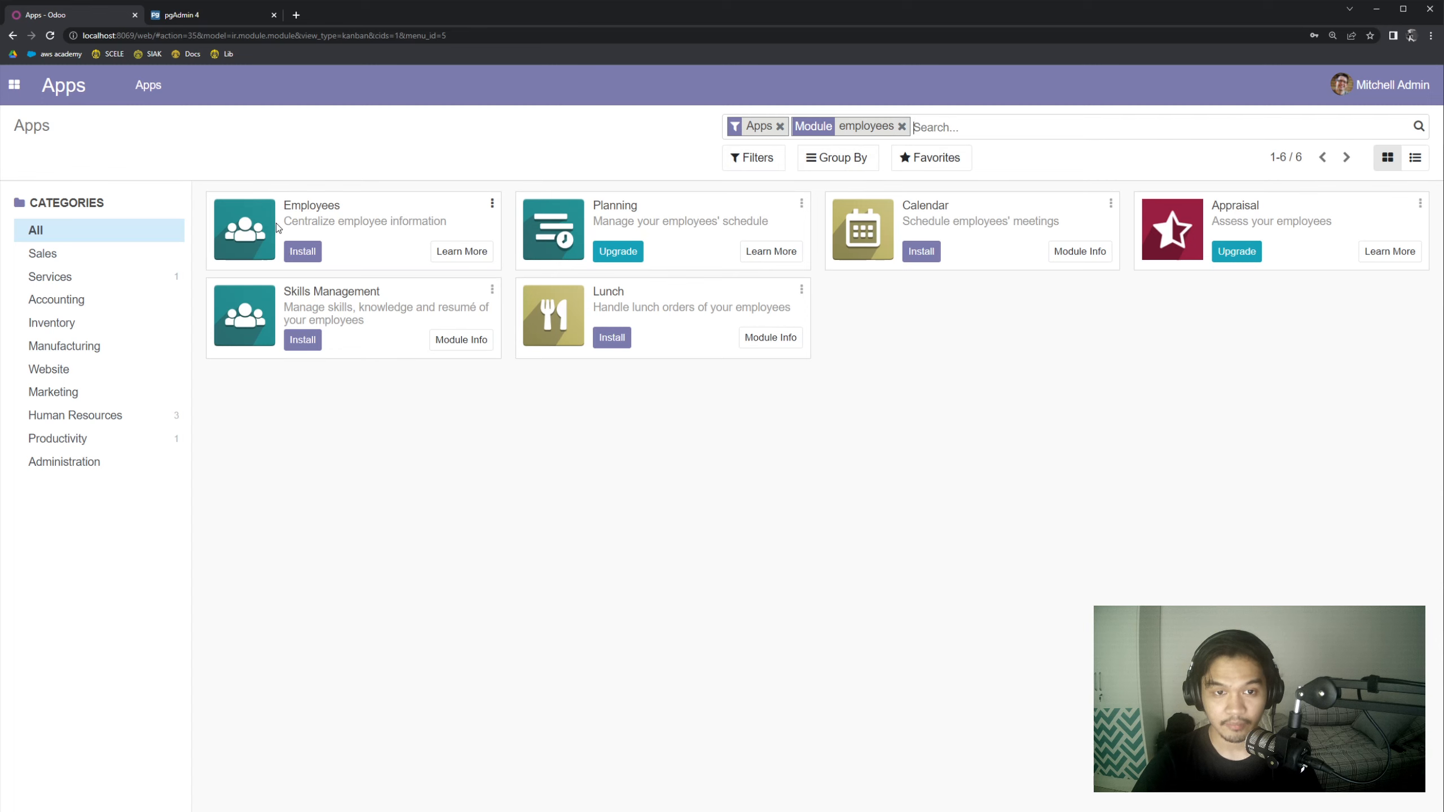
{"action": "left_click", "coordinate": [309, 254]}
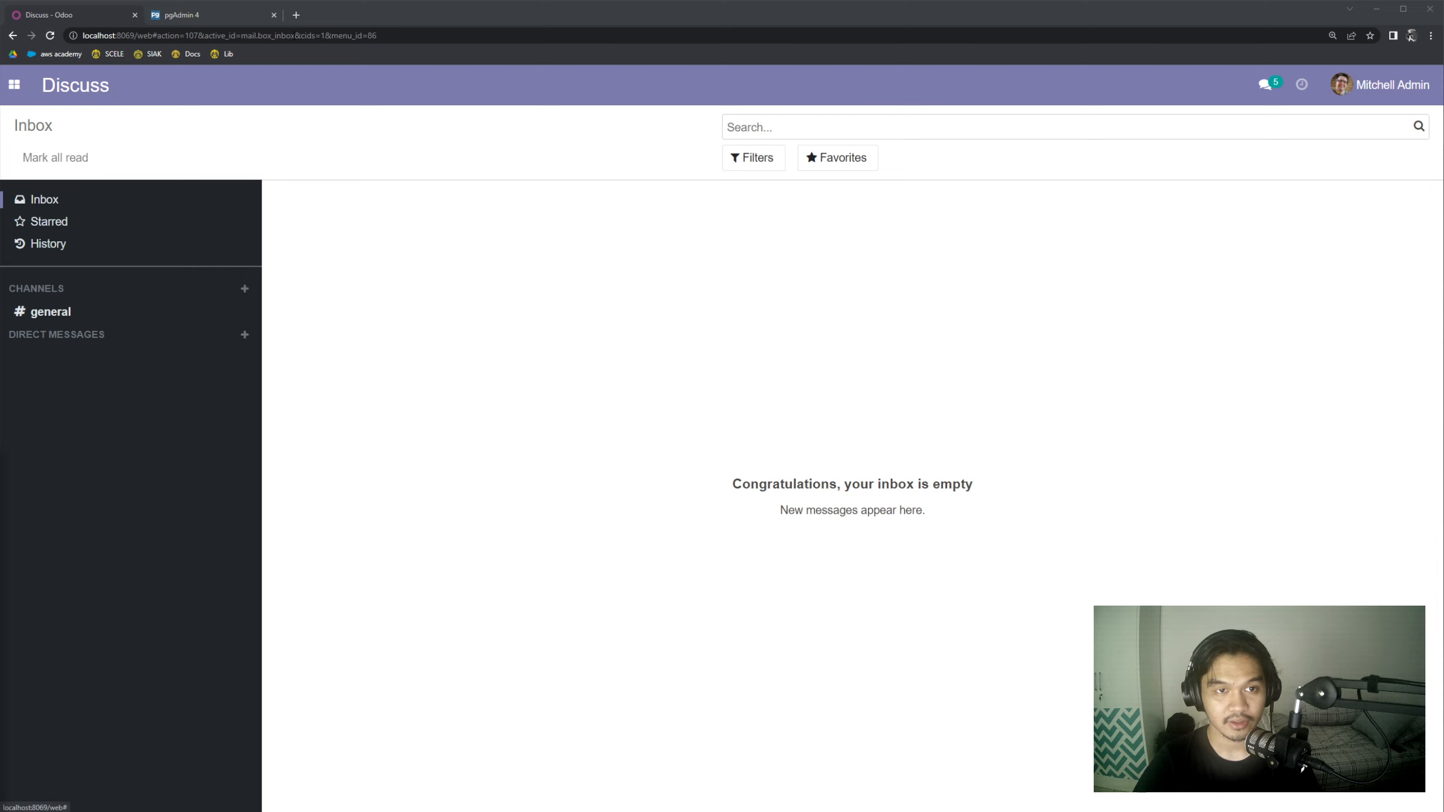
{"action": "left_click", "coordinate": [16, 84]}
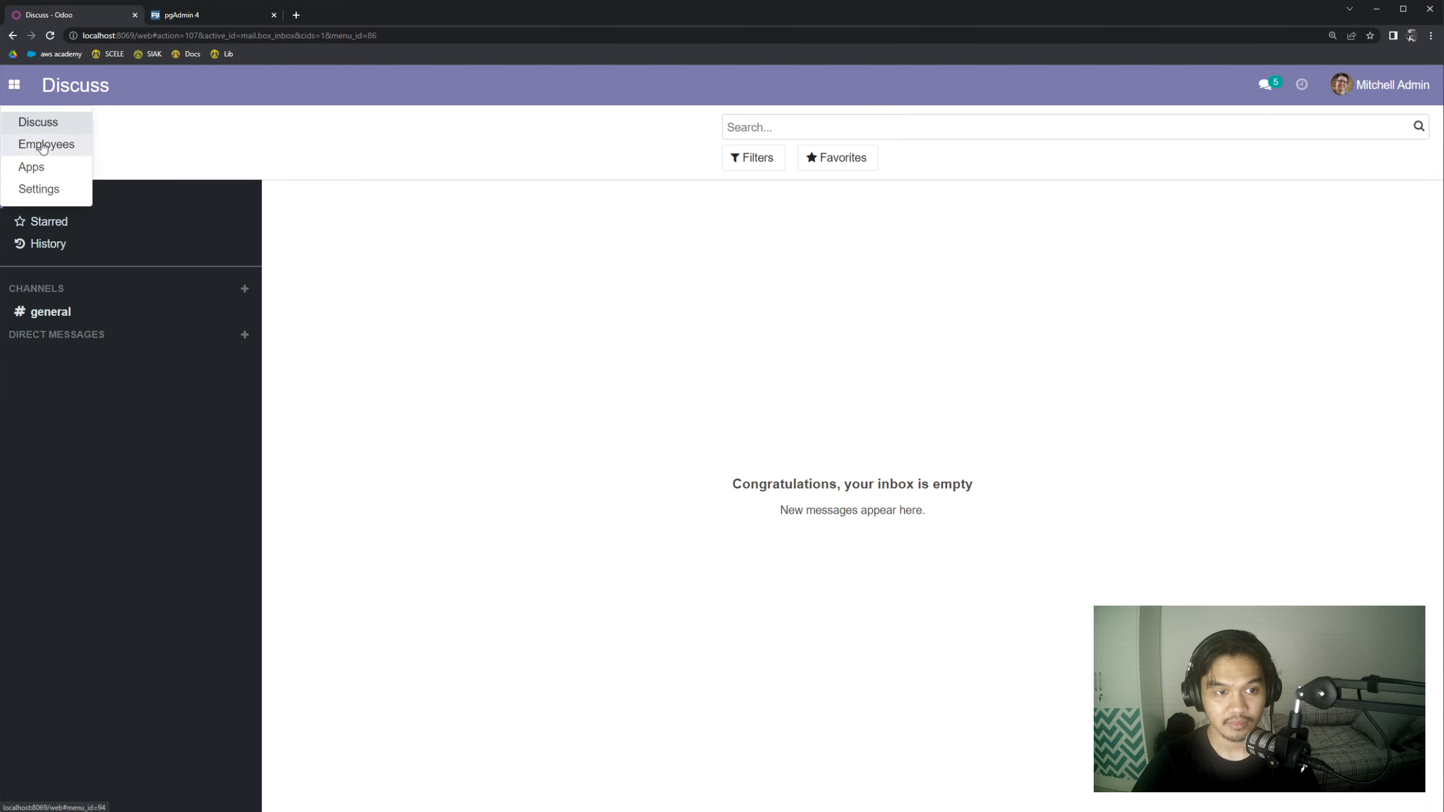
{"action": "left_click", "coordinate": [254, 119]}
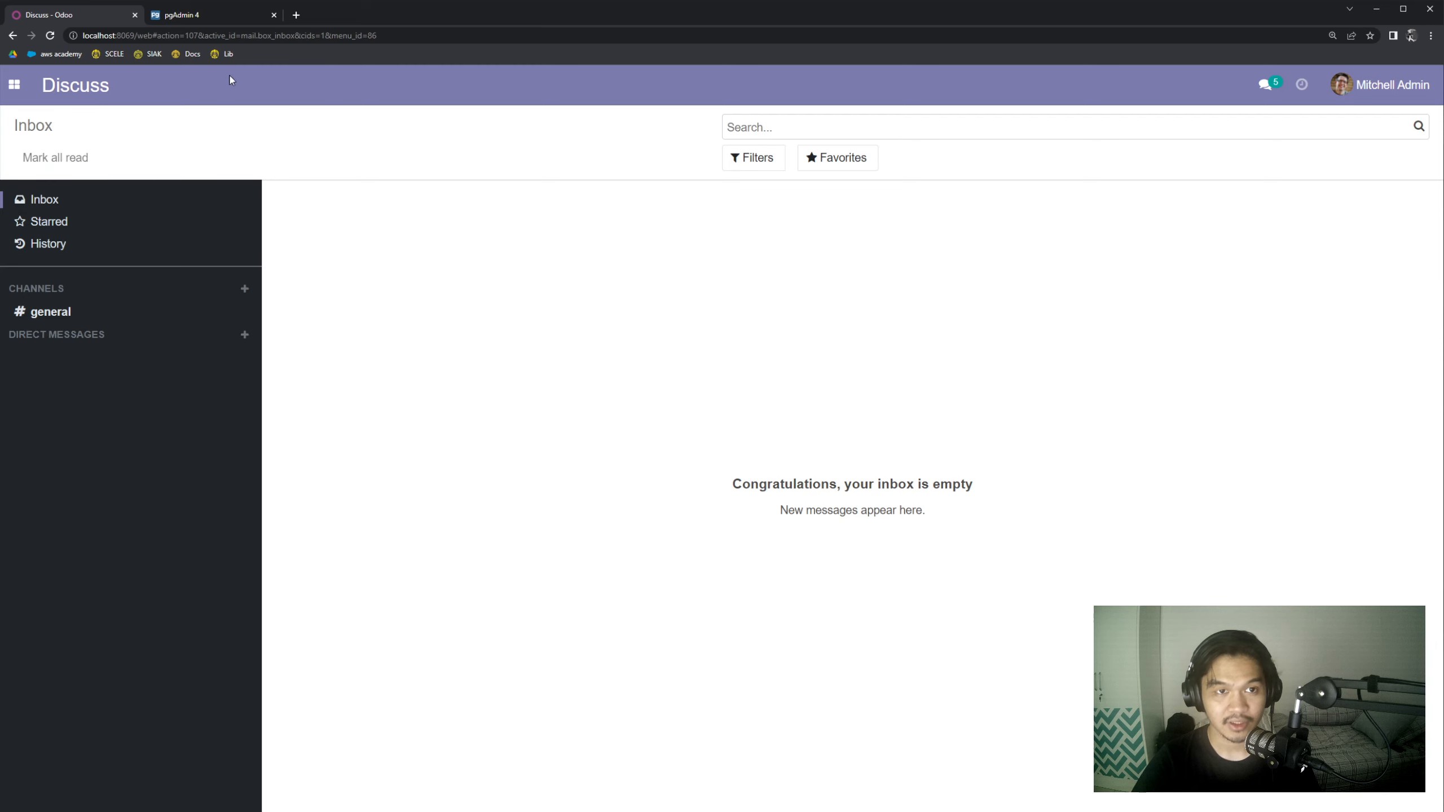
- Switch to pgAdmin and refresh the Tables node of the public schema
{"action": "left_click", "coordinate": [193, 16]}
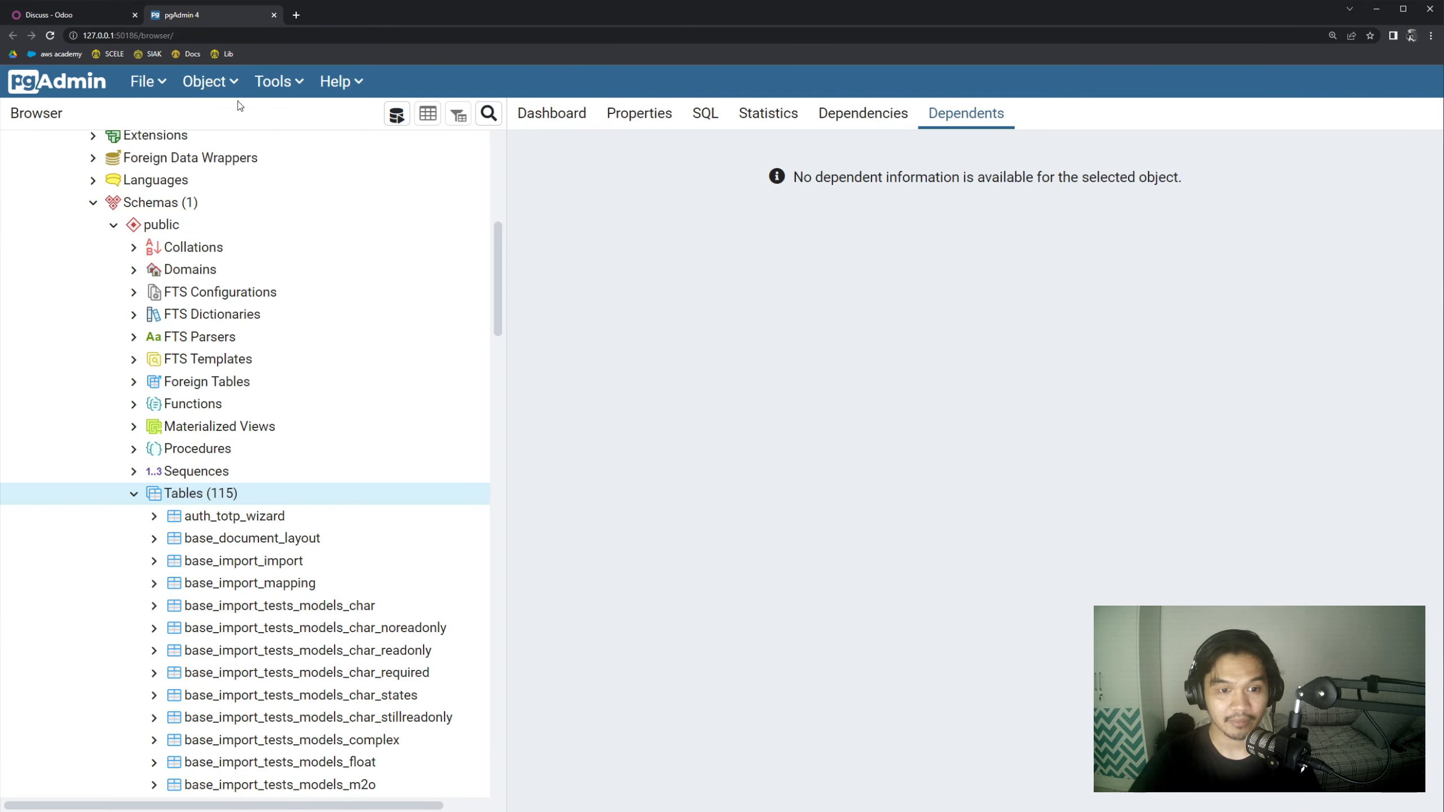
{"action": "scroll", "coordinate": [247, 471], "scroll_direction": "down", "scroll_amount": 1}
{"action": "right_click", "coordinate": [200, 433]}
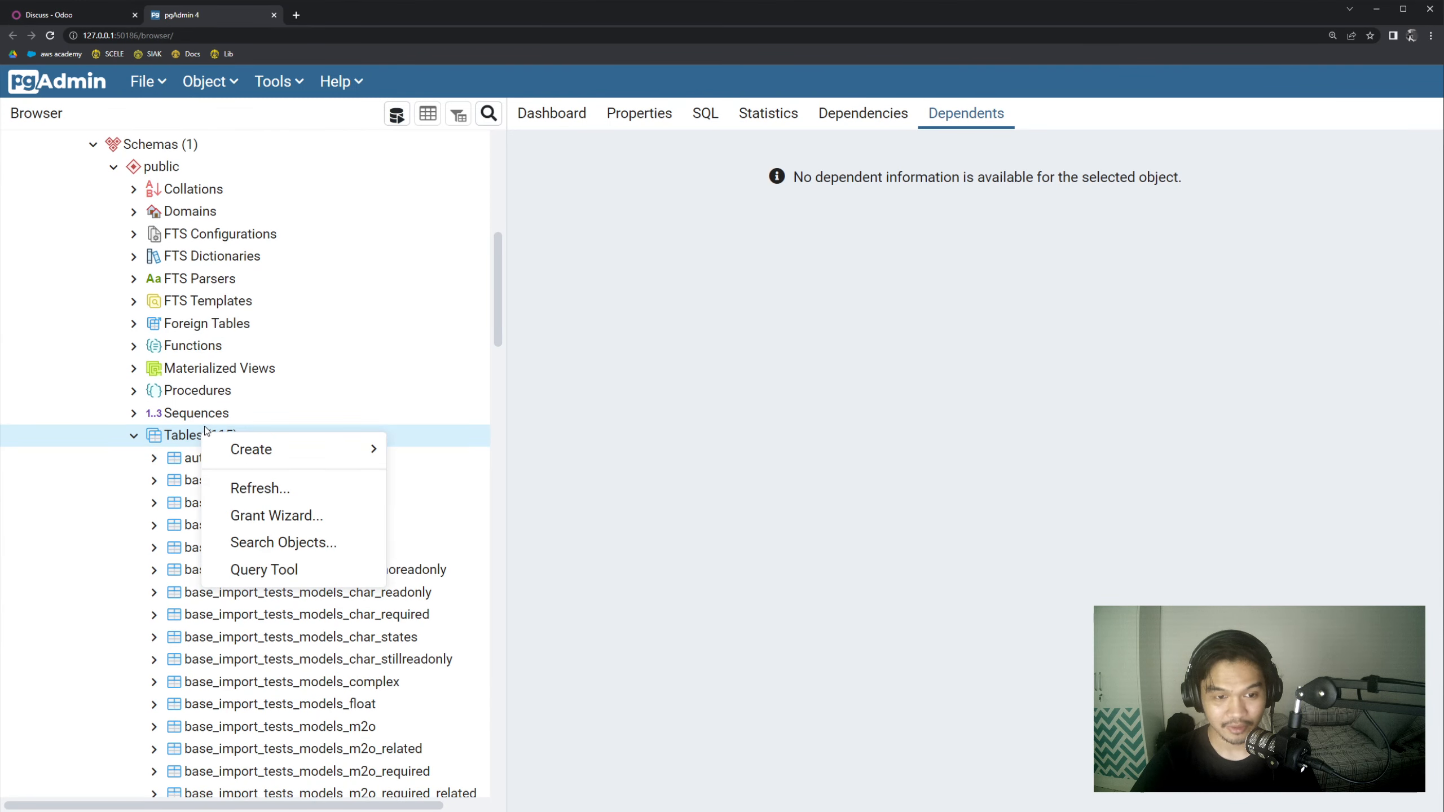
{"action": "left_click", "coordinate": [267, 488]}
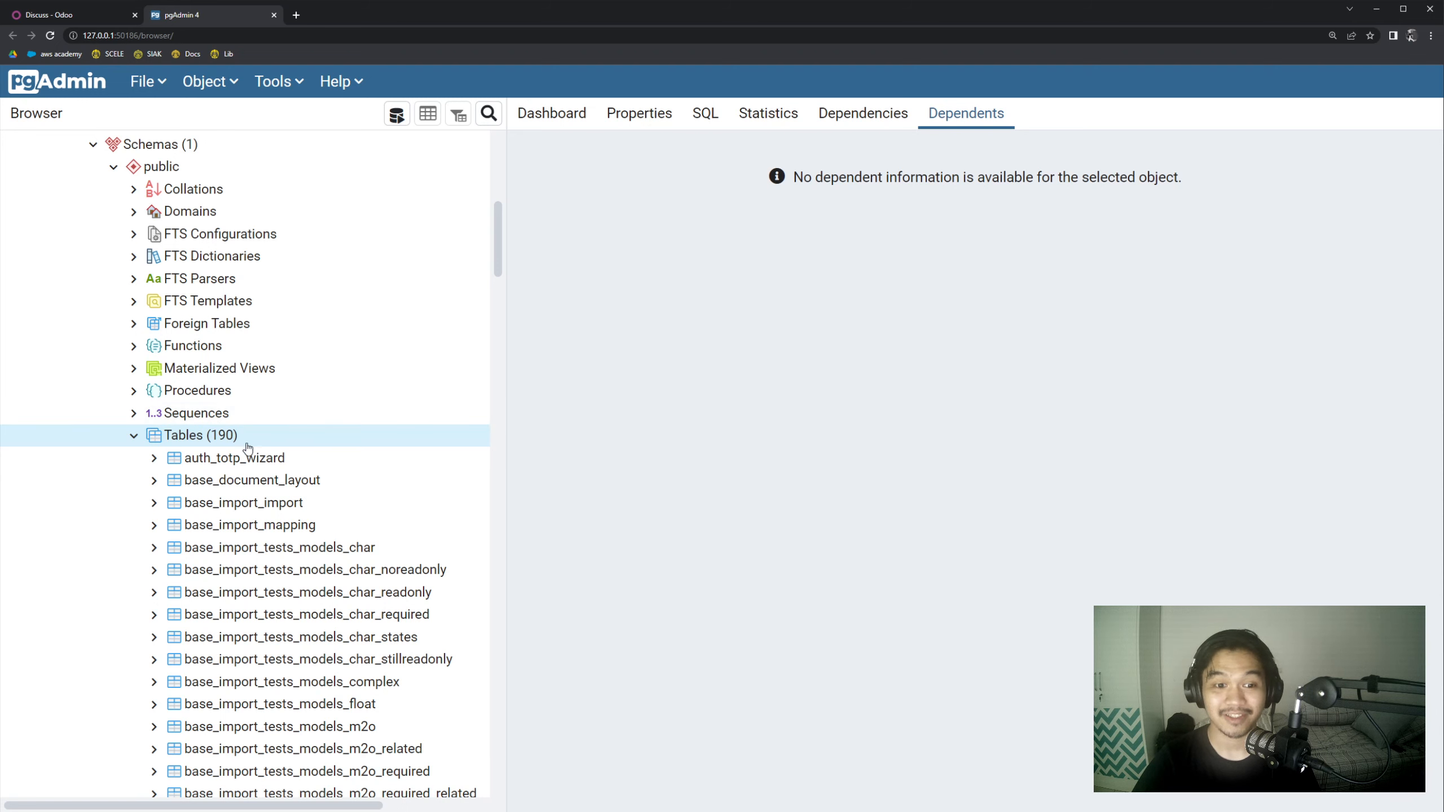
- Examine the refreshed table list for tables belonging to the Employees app, comparing it with the installed apps in Odoo
{"action": "scroll", "coordinate": [244, 438], "scroll_direction": "down", "scroll_amount": 6}
{"action": "scroll", "coordinate": [307, 410], "scroll_direction": "down", "scroll_amount": 4}
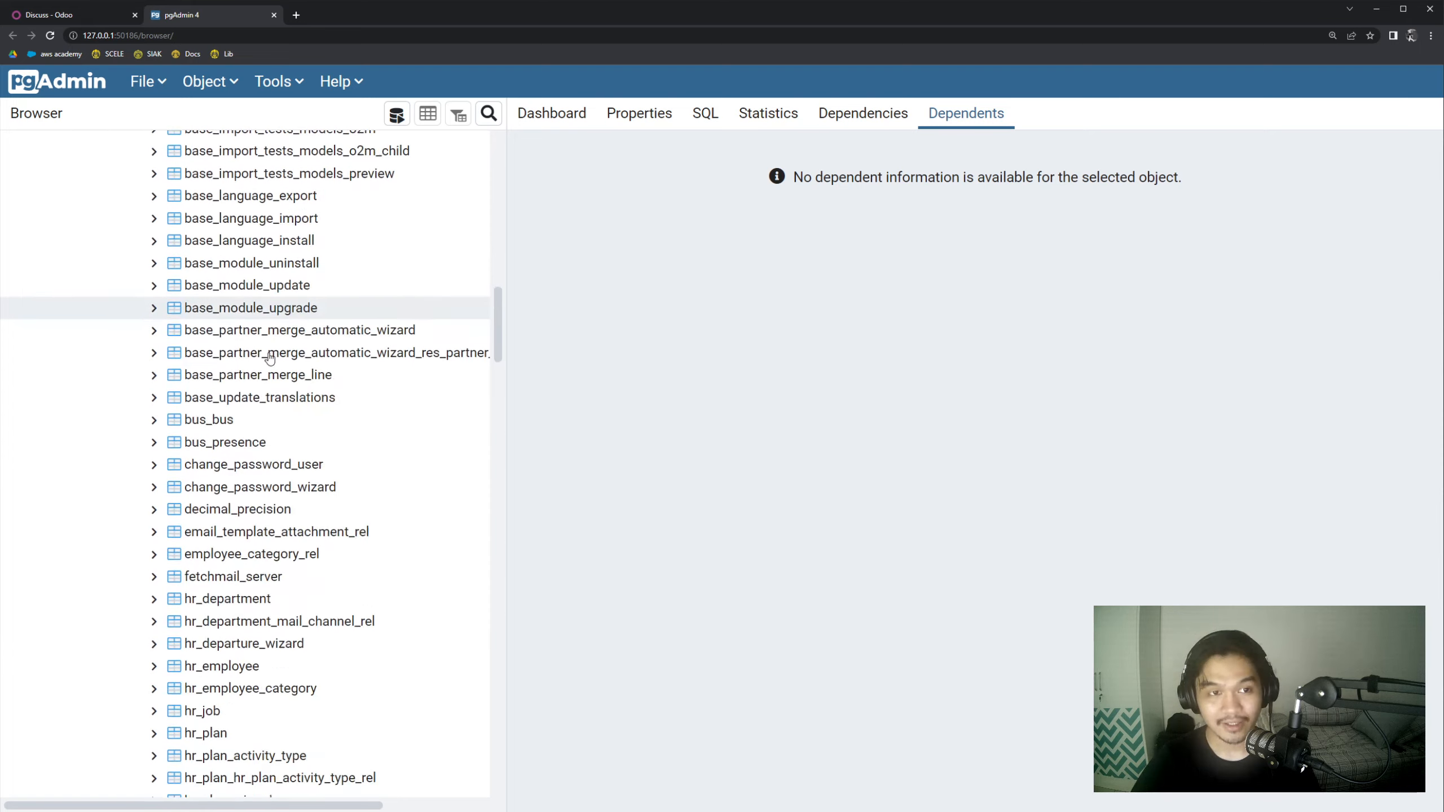
{"action": "left_click", "coordinate": [55, 17]}
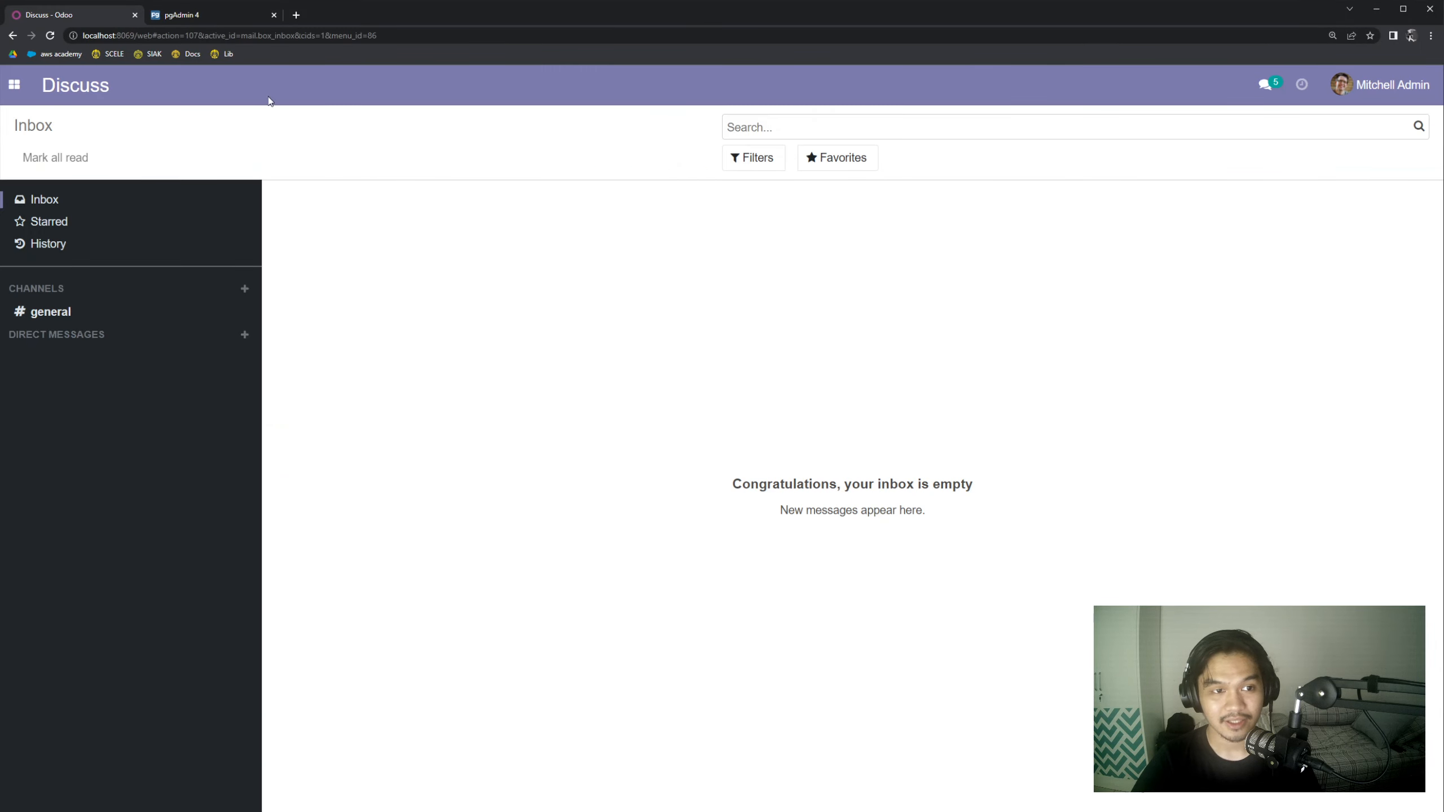
{"action": "left_click", "coordinate": [14, 84]}
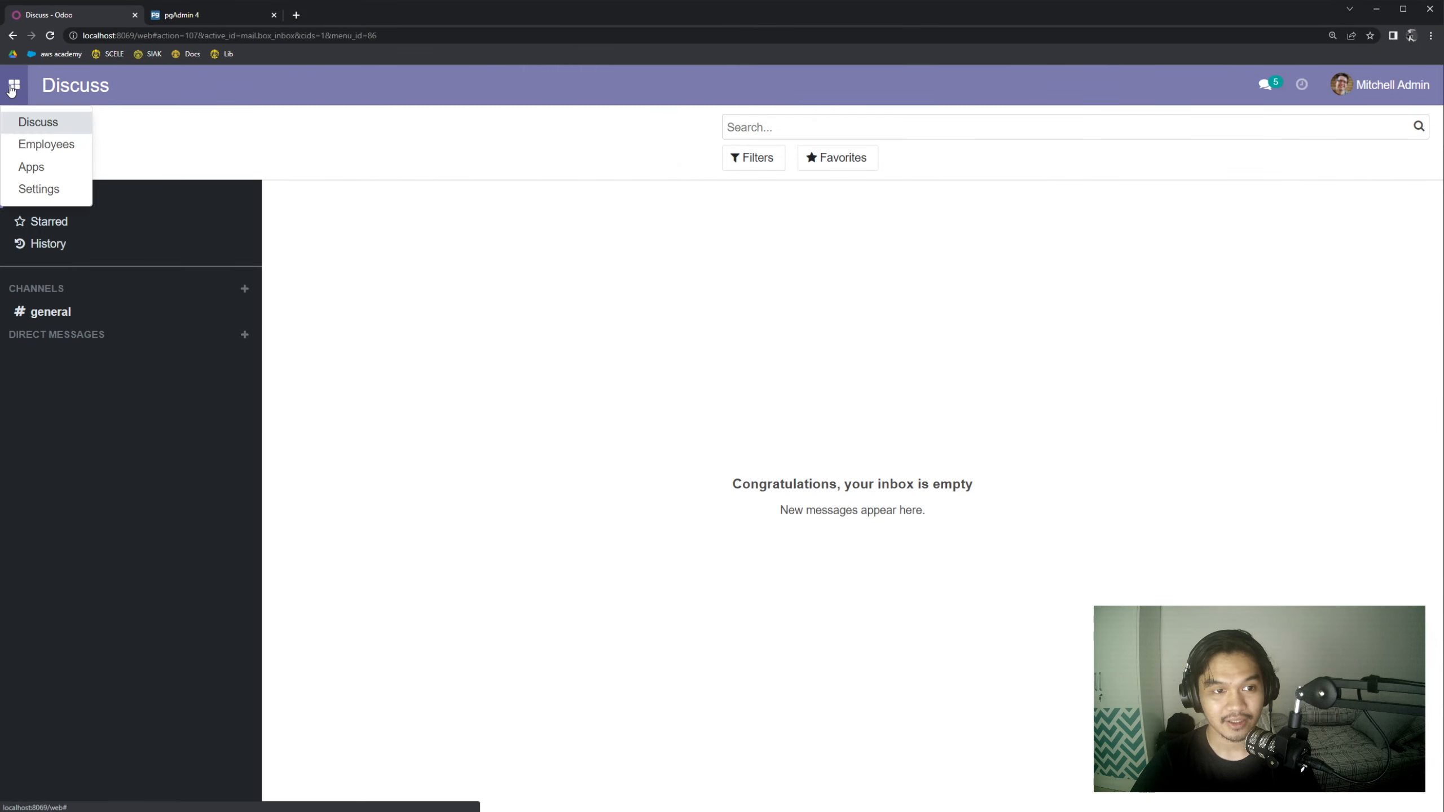
{"action": "left_click", "coordinate": [205, 23]}
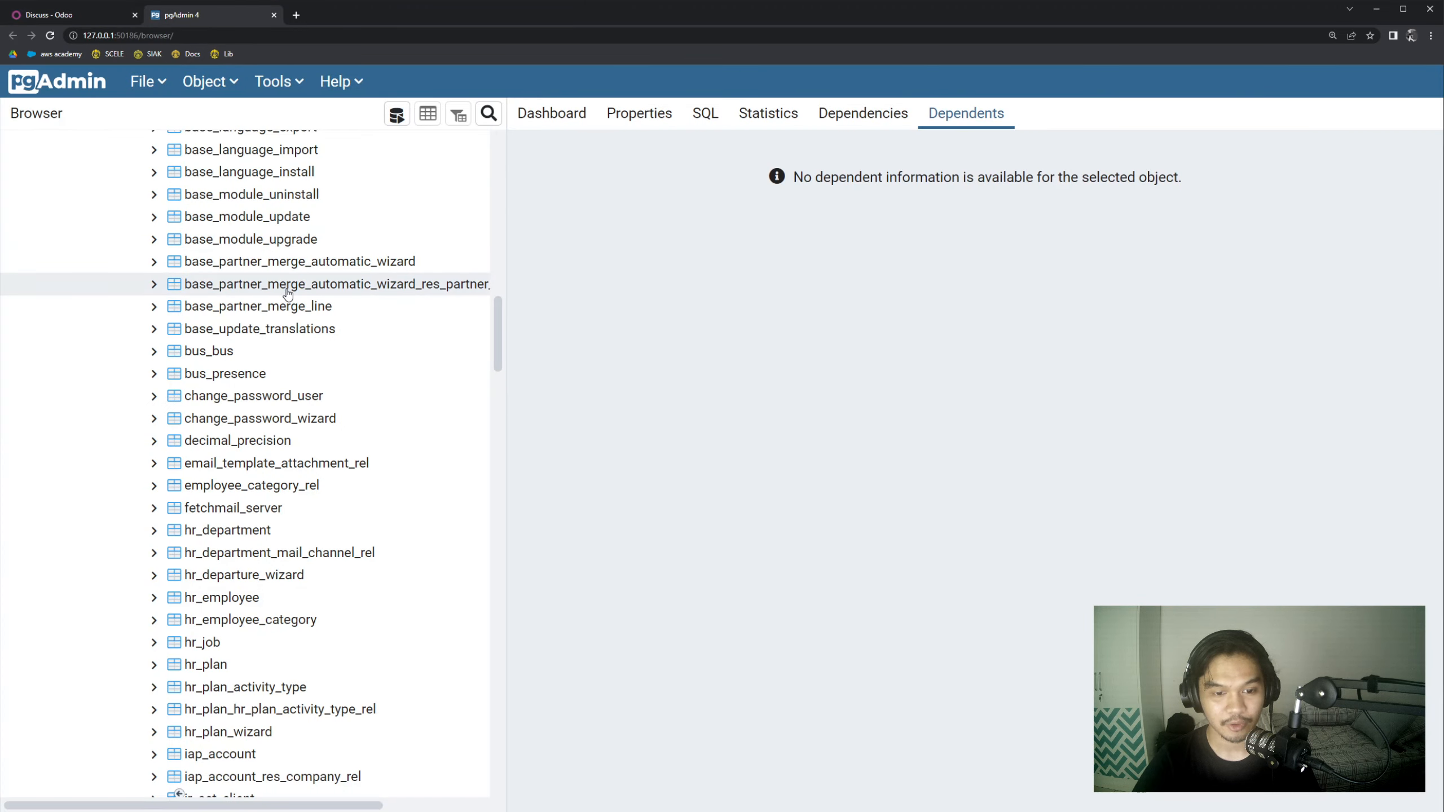
{"action": "scroll", "coordinate": [287, 290], "scroll_direction": "down", "scroll_amount": 5}
{"action": "scroll", "coordinate": [287, 293], "scroll_direction": "down", "scroll_amount": 20}
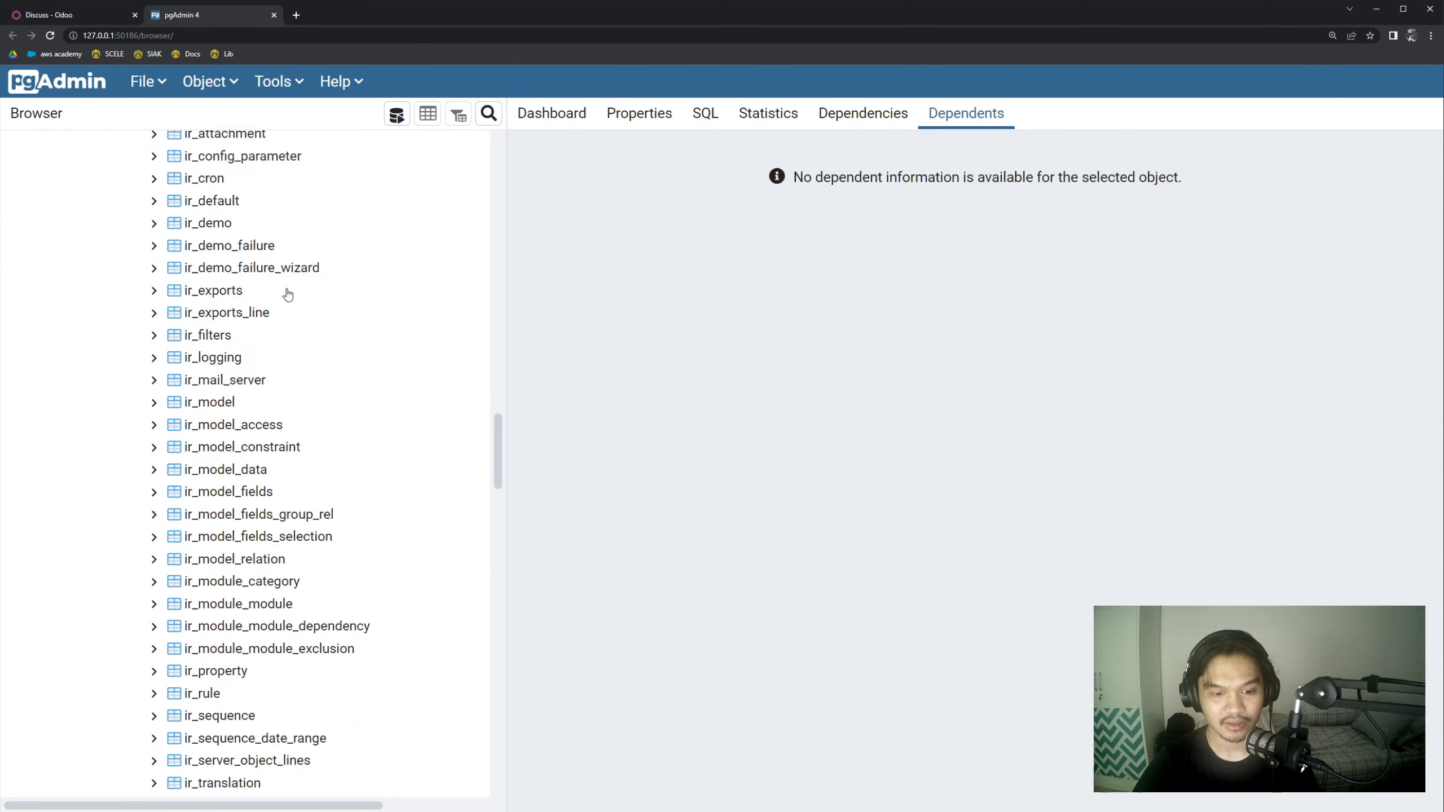
{"action": "scroll", "coordinate": [290, 293], "scroll_direction": "up", "scroll_amount": 20}
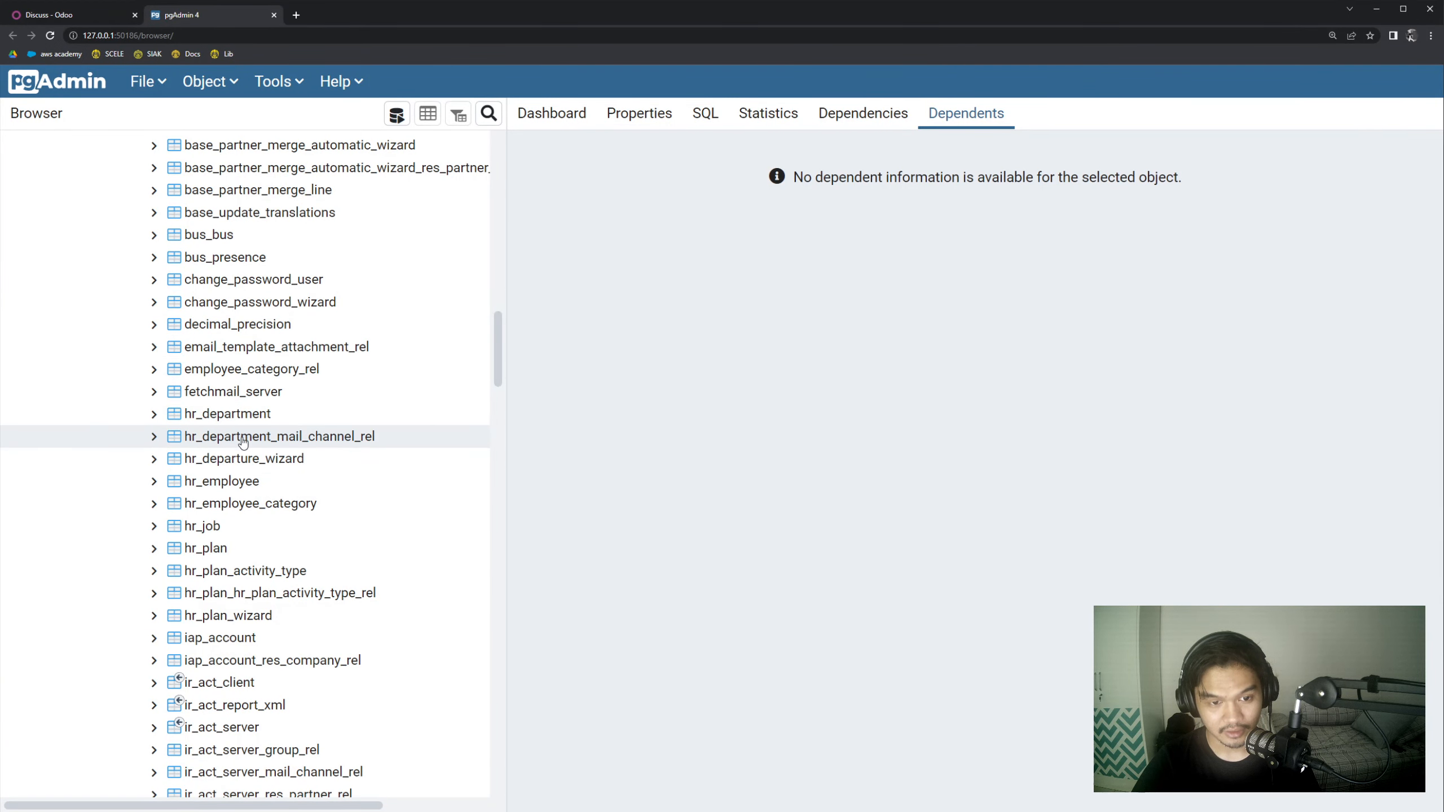
- Open all rows of the hr_employee table and look through the employee records
{"action": "left_click", "coordinate": [256, 488]}
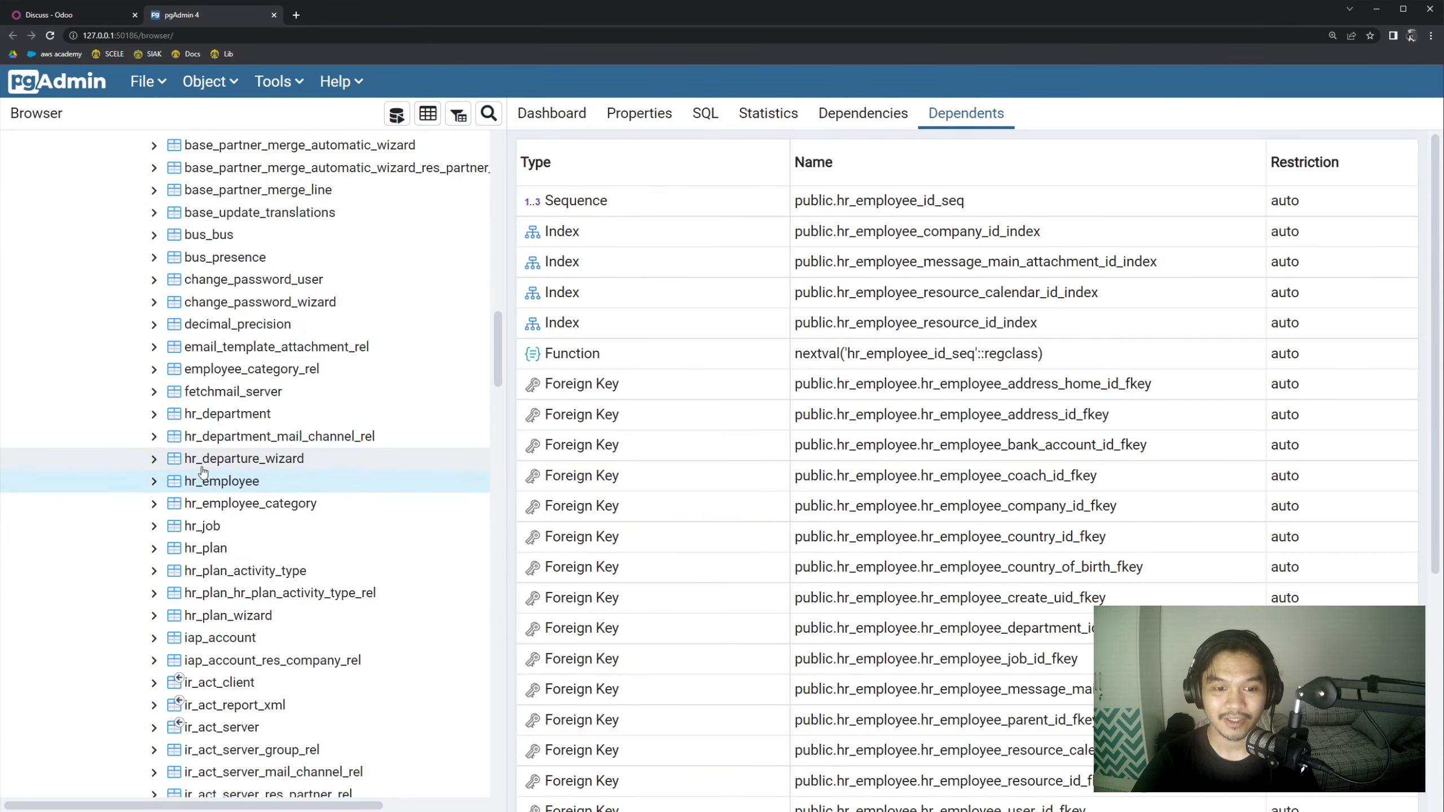
{"action": "right_click", "coordinate": [225, 483]}
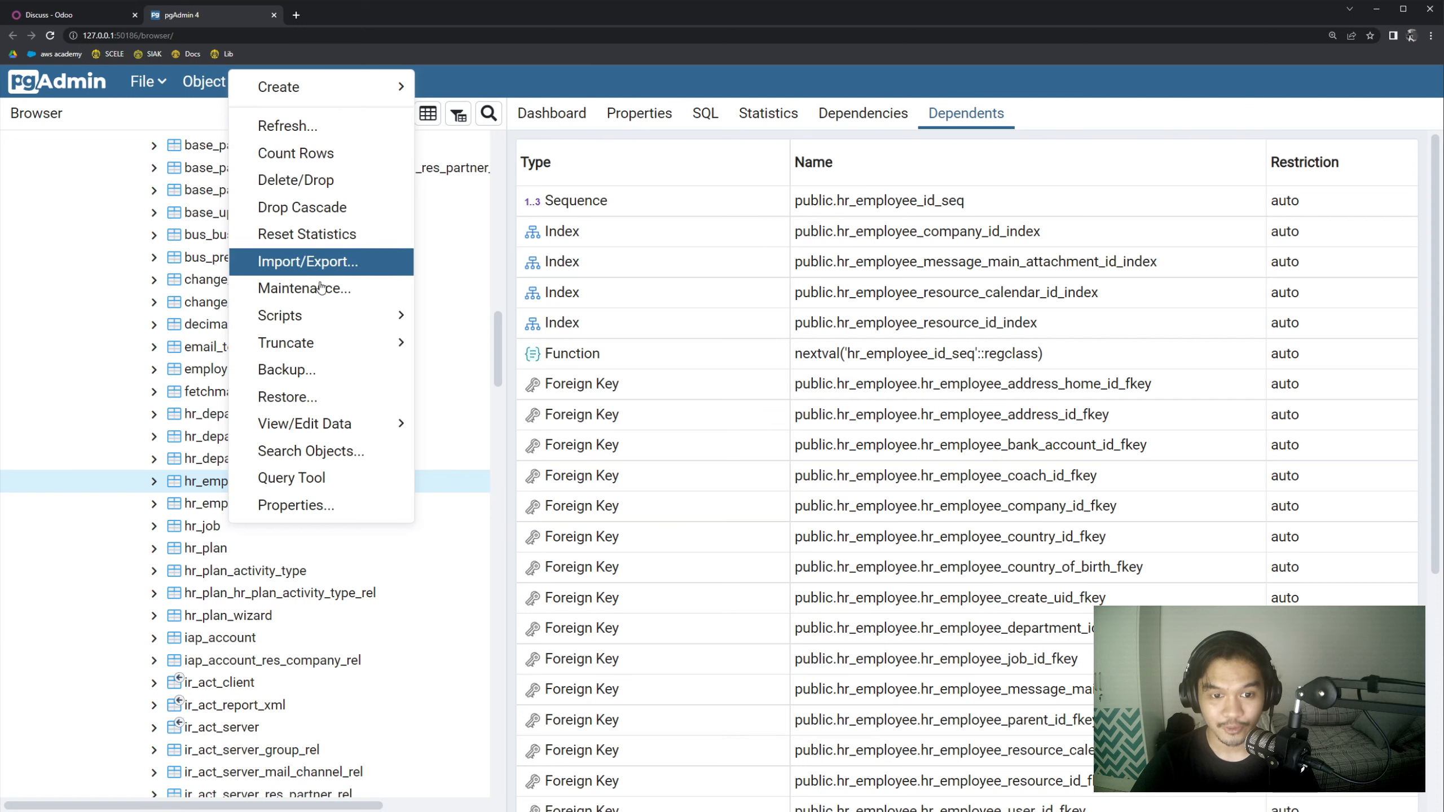
{"action": "mouse_move", "coordinate": [324, 435]}
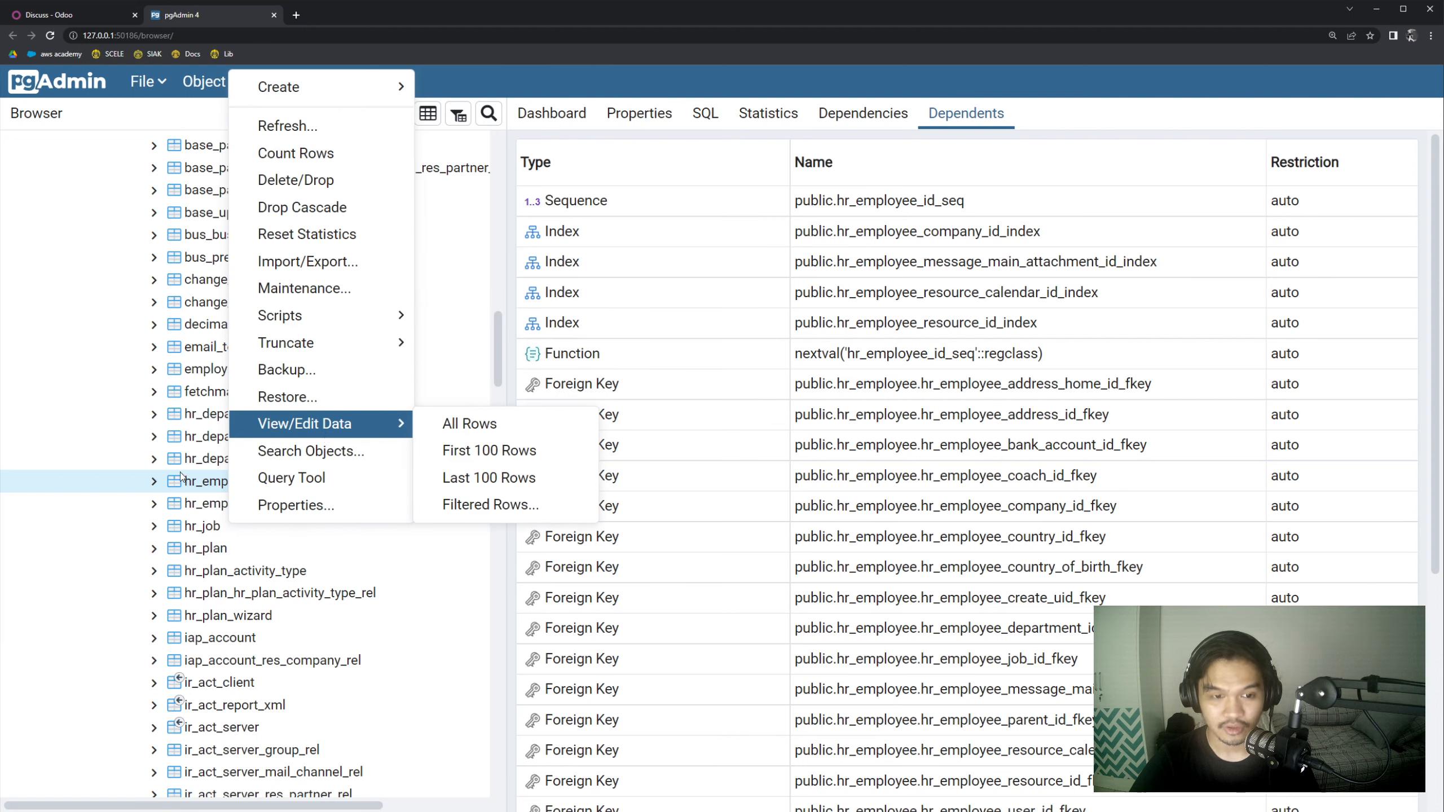
{"action": "left_click", "coordinate": [244, 483]}
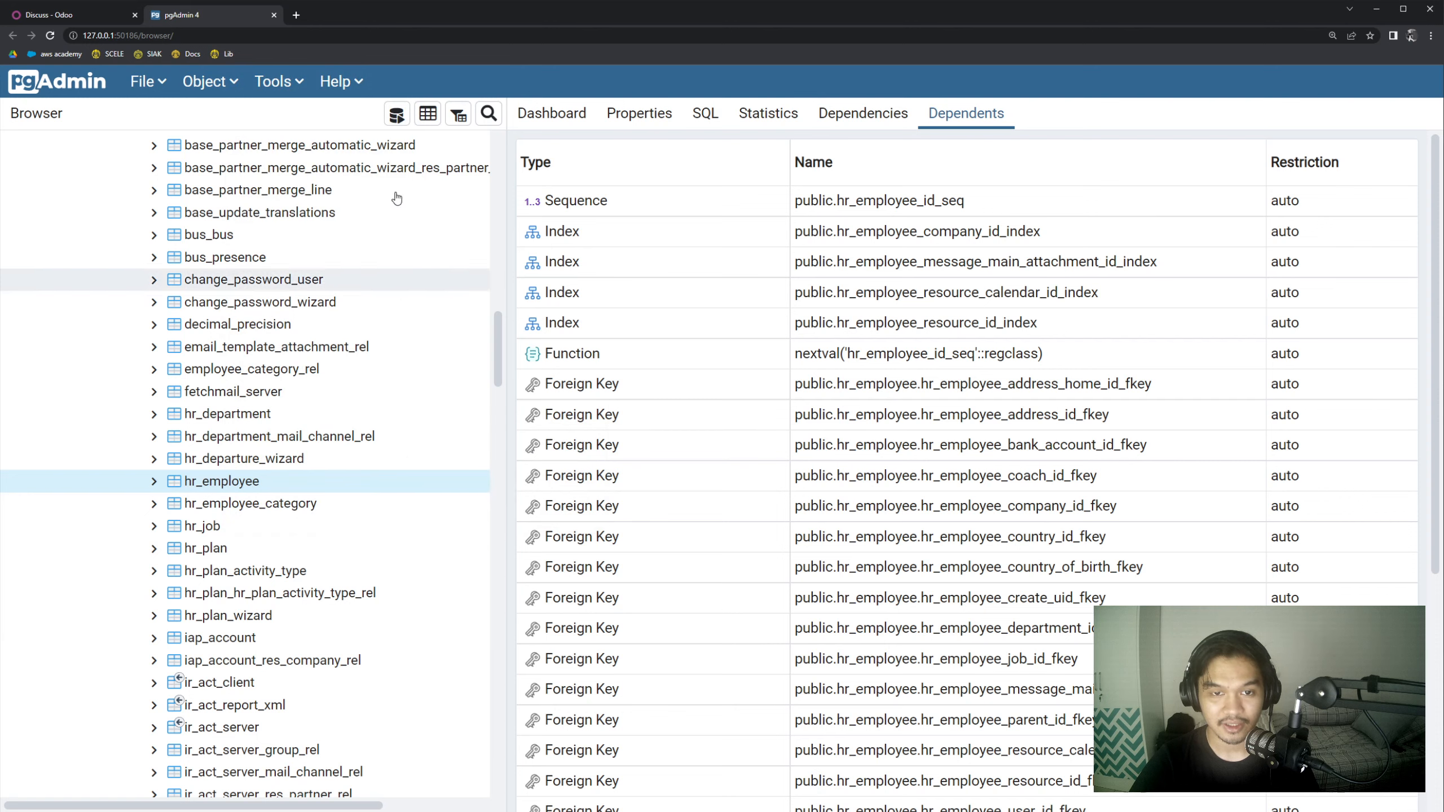
{"action": "left_click", "coordinate": [428, 115]}
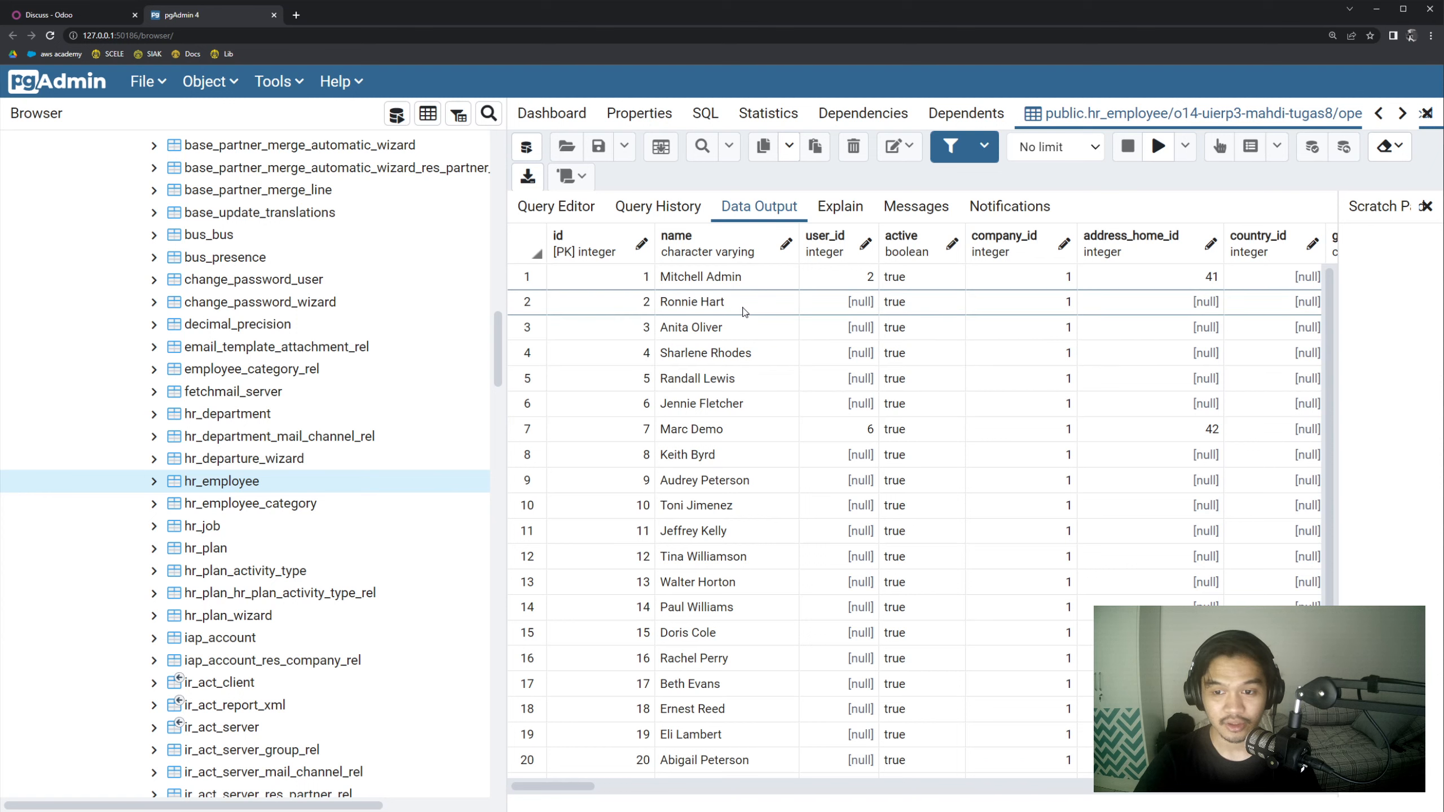
{"action": "scroll", "coordinate": [748, 326], "scroll_direction": "down", "scroll_amount": 1}
{"action": "scroll", "coordinate": [748, 325], "scroll_direction": "up", "scroll_amount": 1}
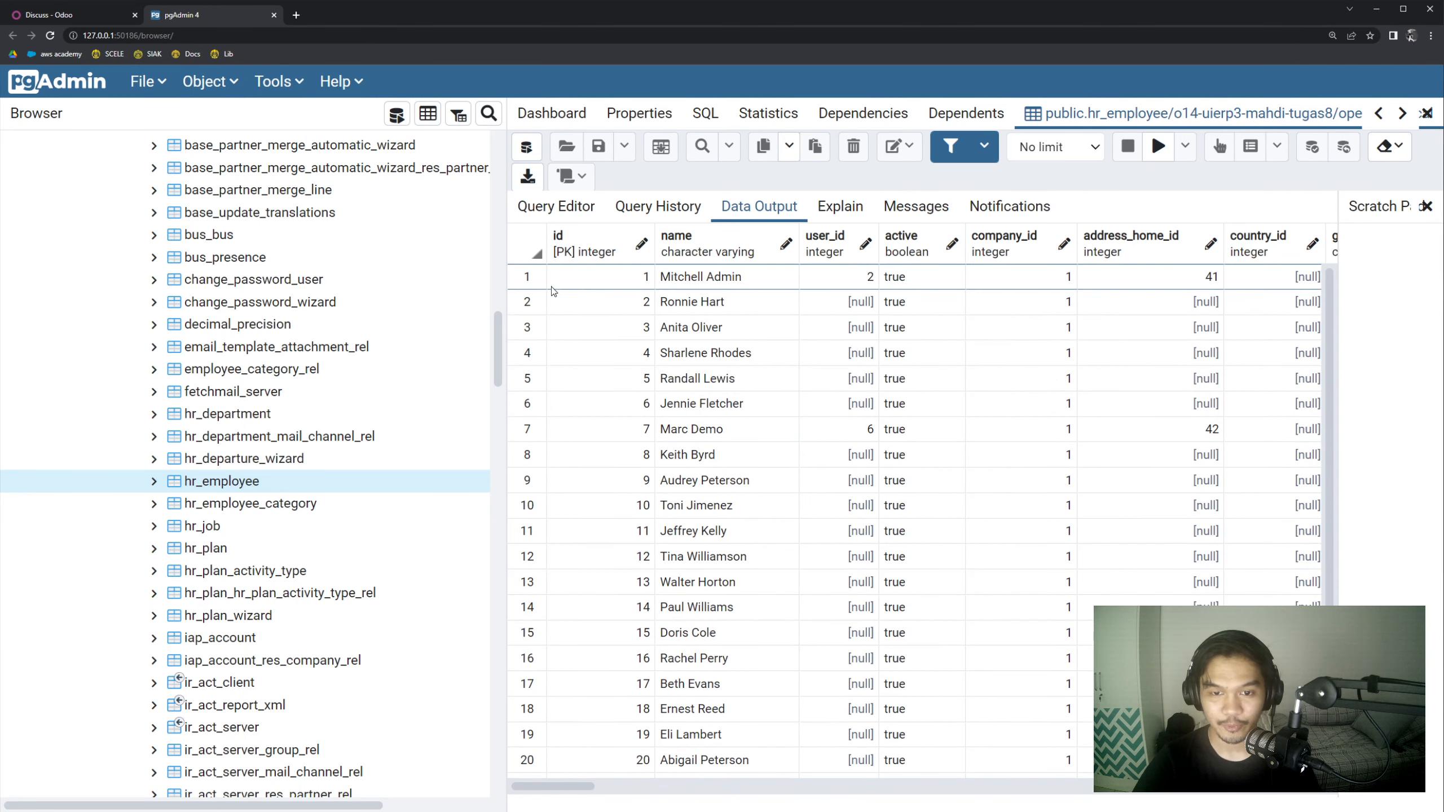
{"action": "scroll", "coordinate": [716, 330], "scroll_direction": "down", "scroll_amount": 1}
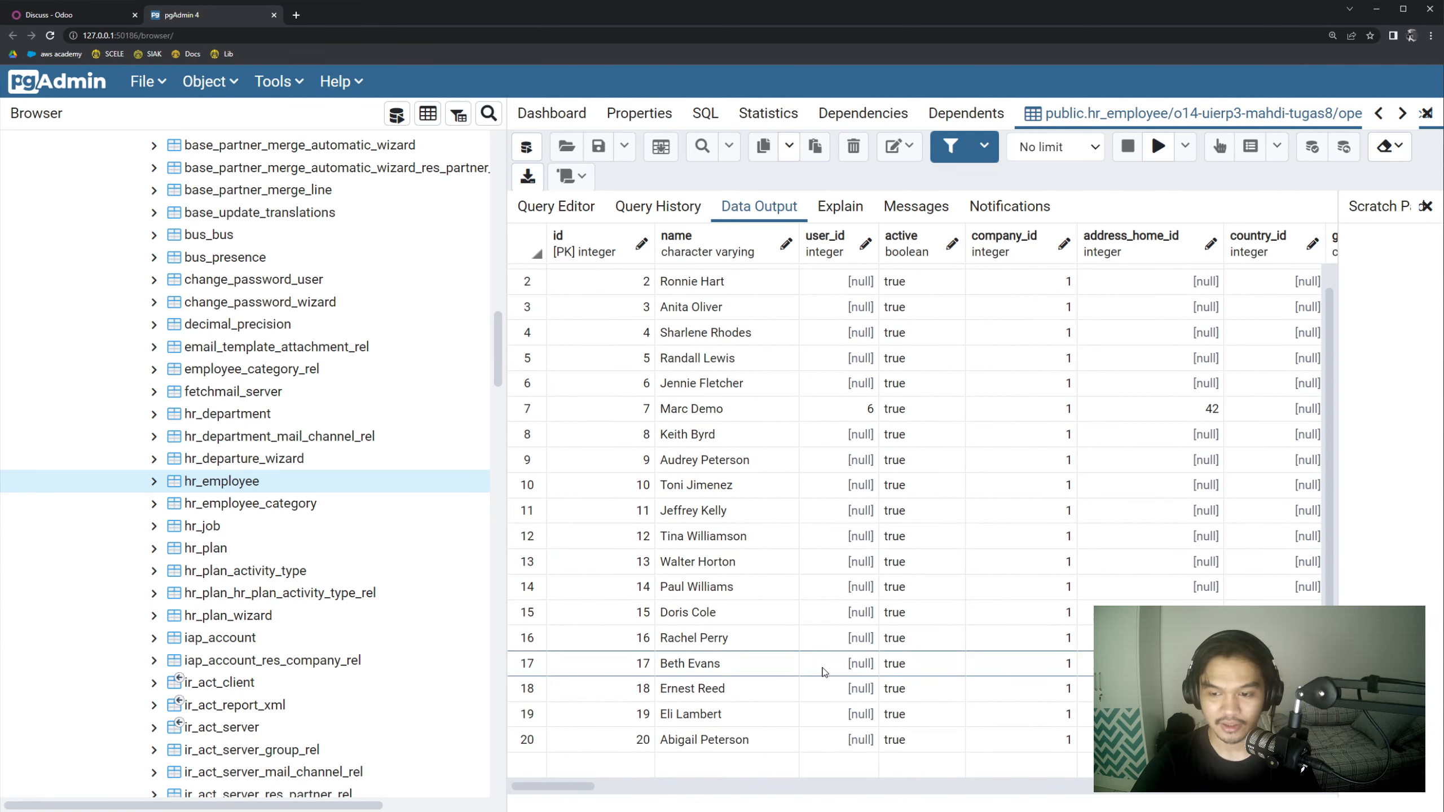
{"action": "scroll", "coordinate": [742, 357], "scroll_direction": "up", "scroll_amount": 1}
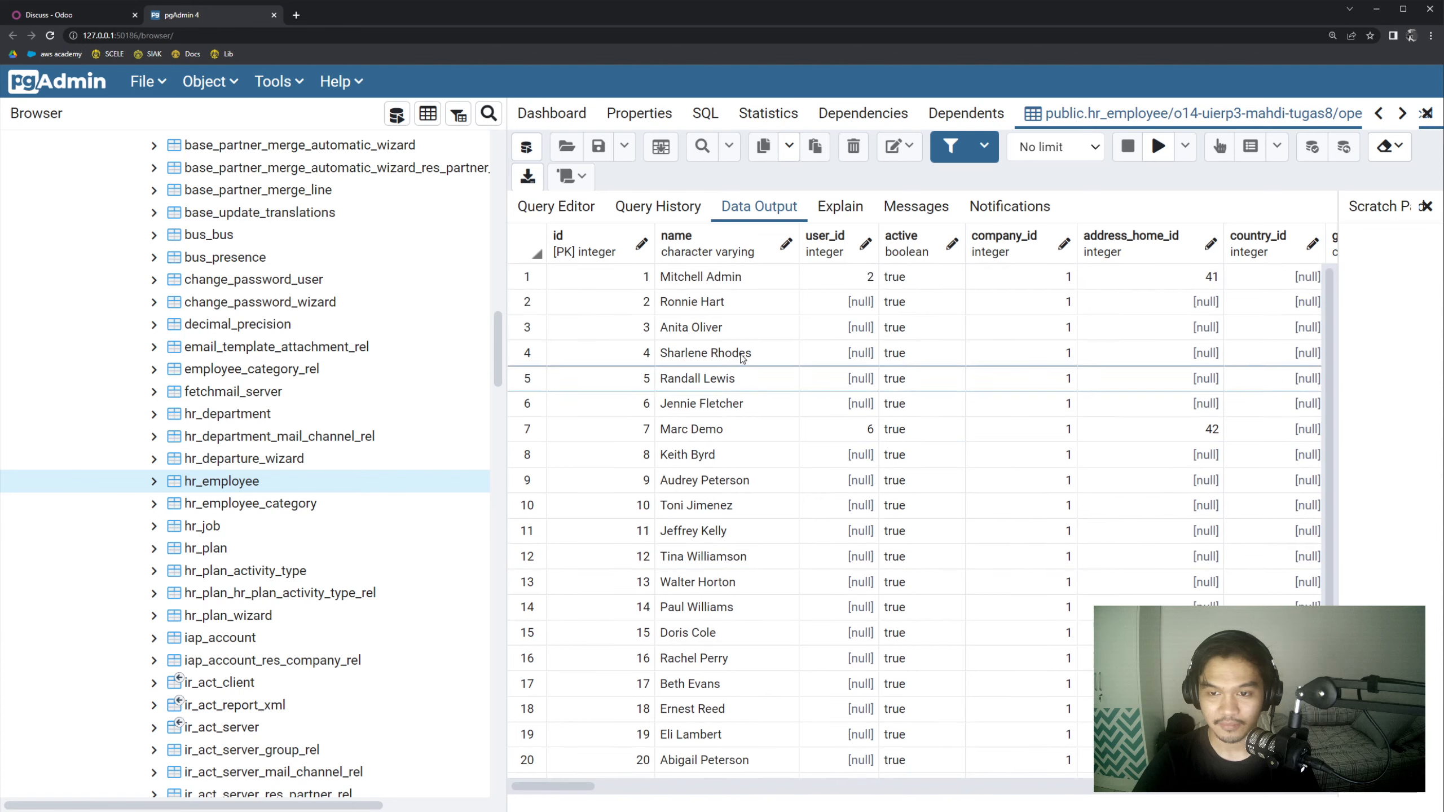
- Switch to Odoo, open the Employees app, and show the employees in list view
{"action": "left_click", "coordinate": [86, 19]}
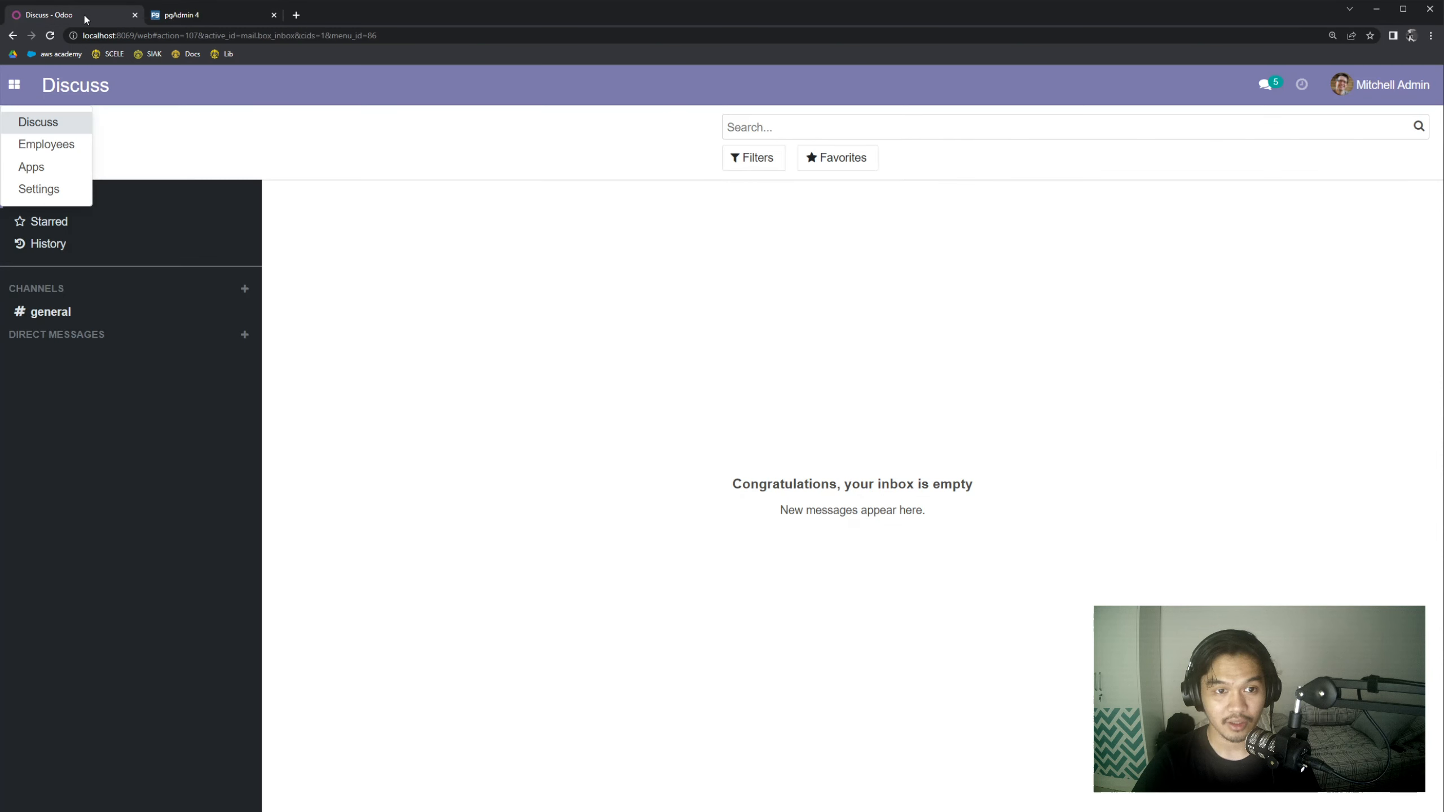
{"action": "left_click", "coordinate": [53, 144]}
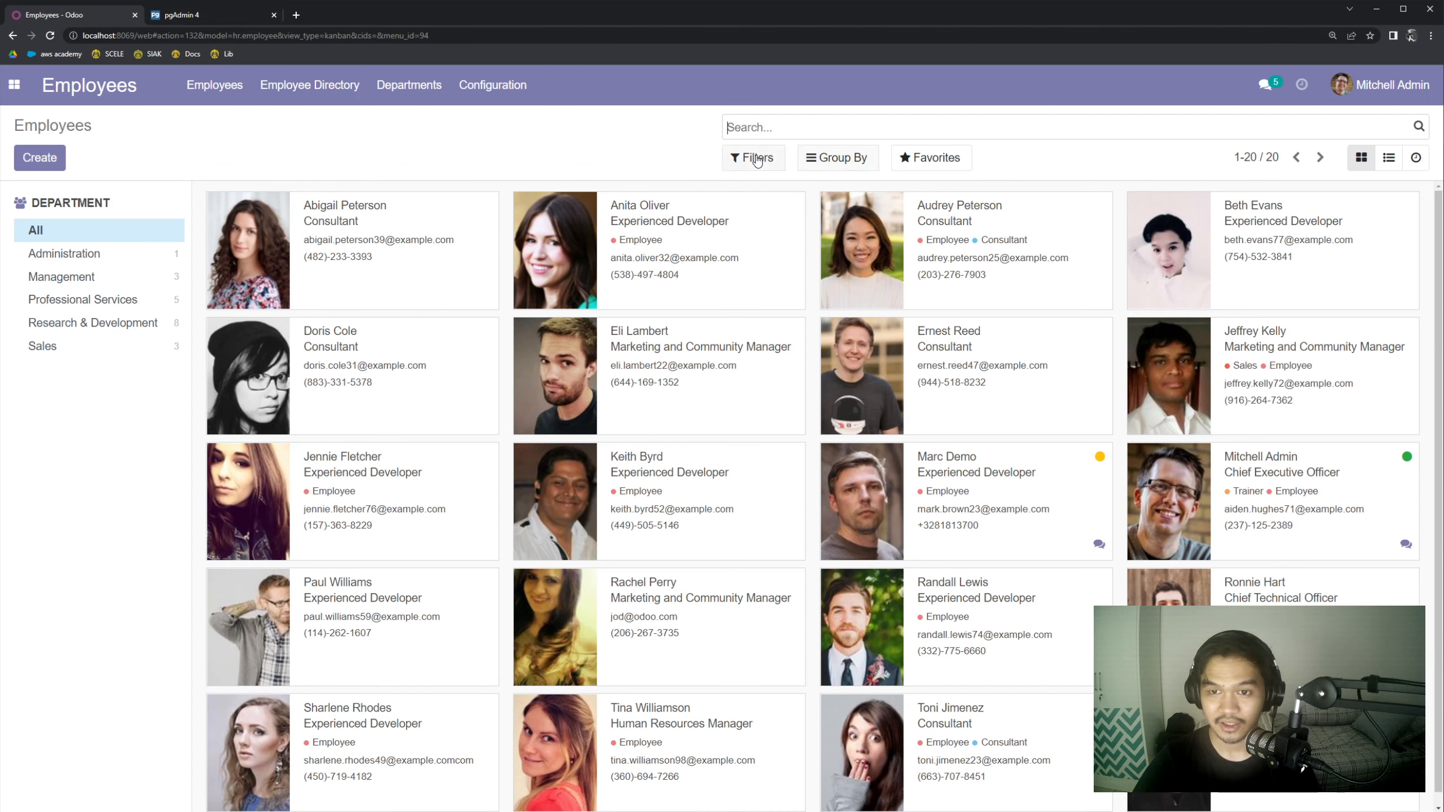
{"action": "left_click", "coordinate": [1391, 158]}
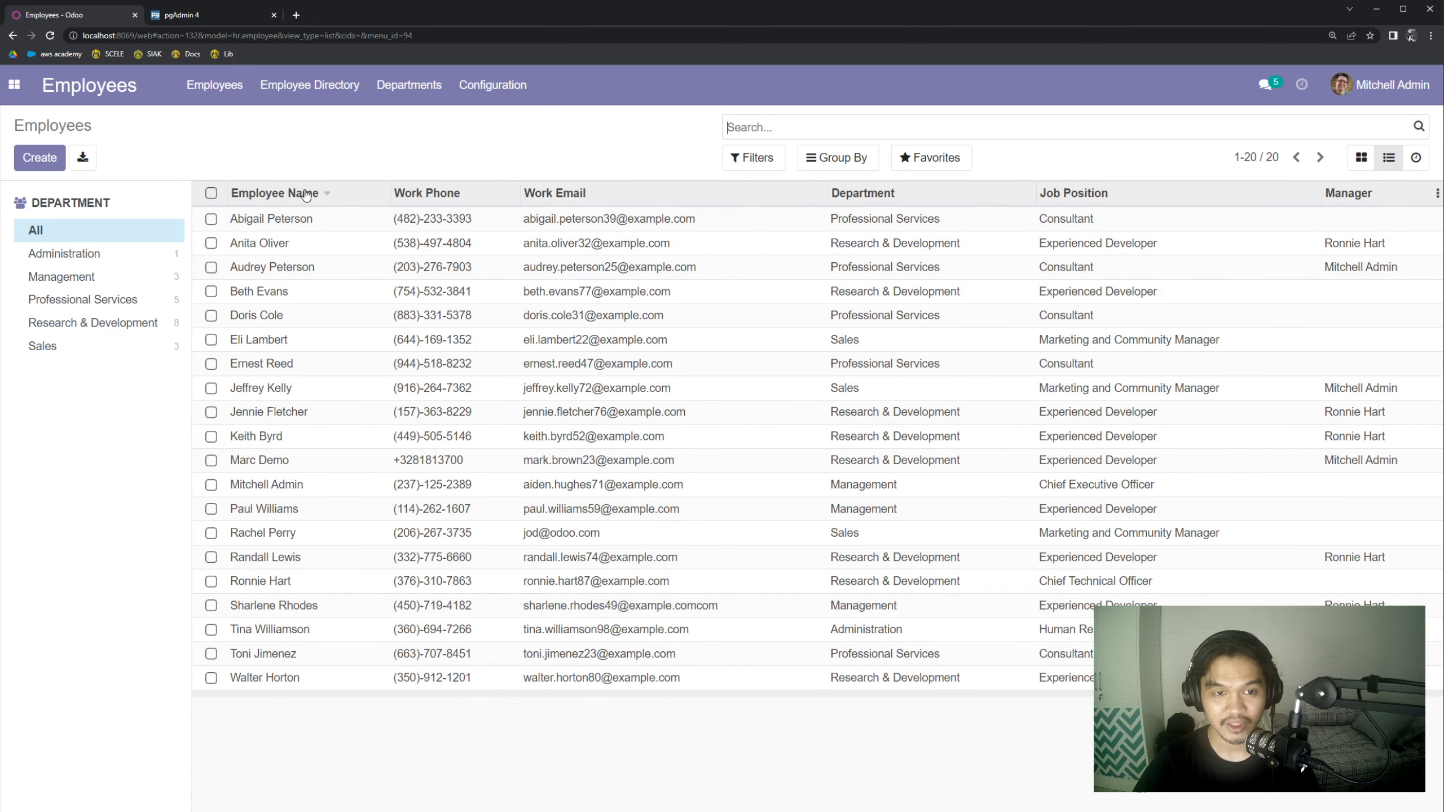
- Switch to pgAdmin and open the sort and filter options of the hr_employee data, checking how Odoo's employee list is ordered
{"action": "left_click", "coordinate": [212, 15]}
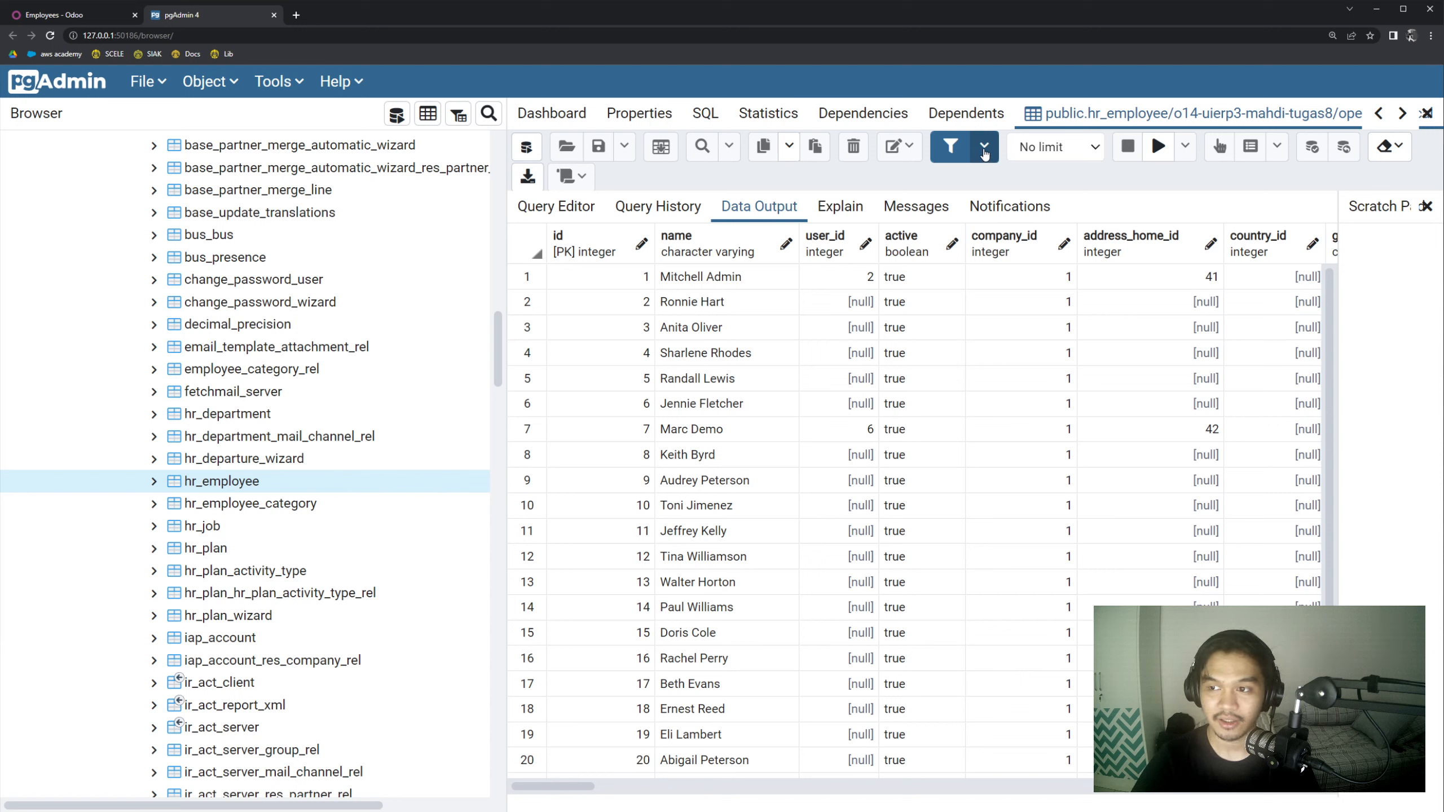
{"action": "left_click", "coordinate": [984, 147]}
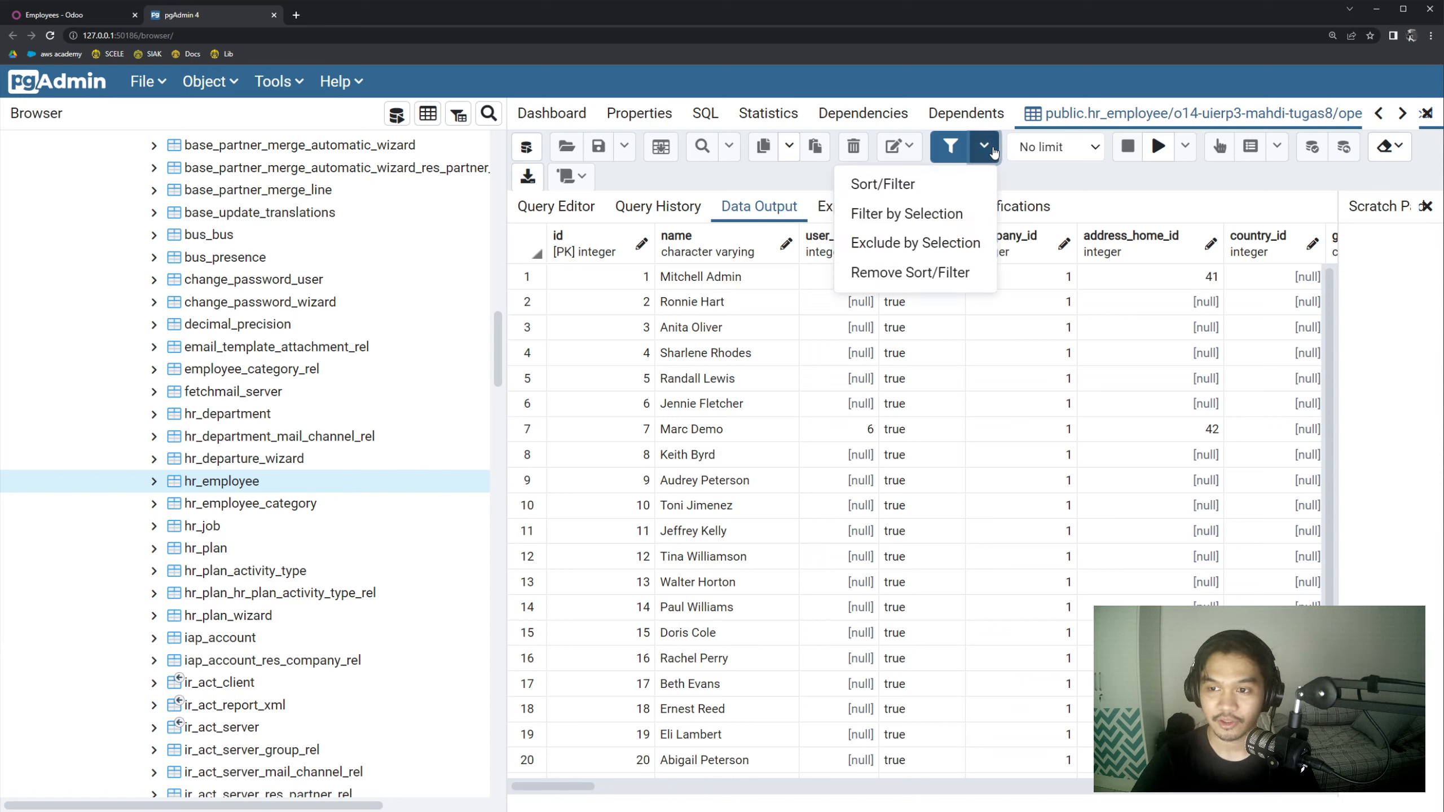
{"action": "left_click", "coordinate": [984, 147]}
{"action": "left_click", "coordinate": [984, 146]}
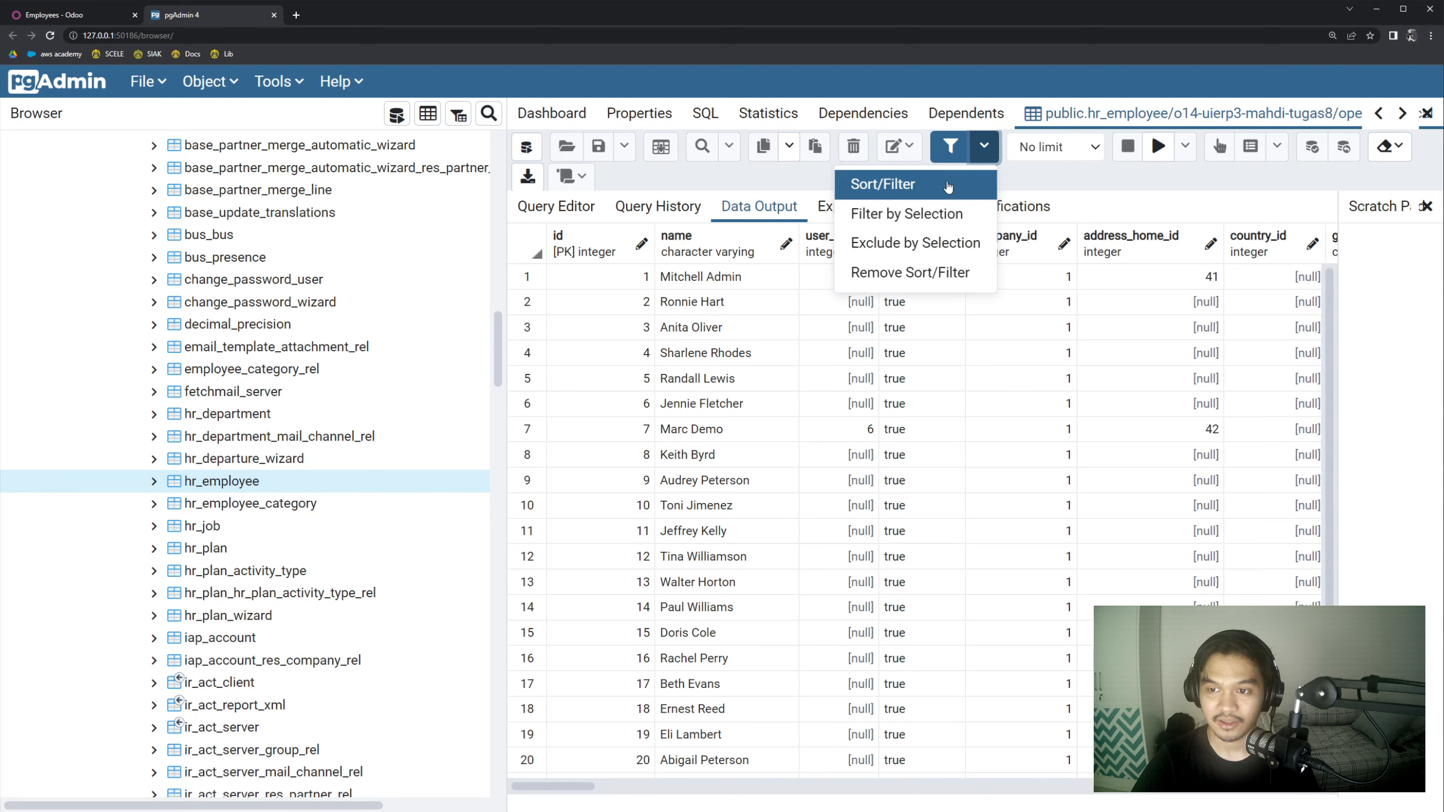
{"action": "left_click", "coordinate": [908, 188]}
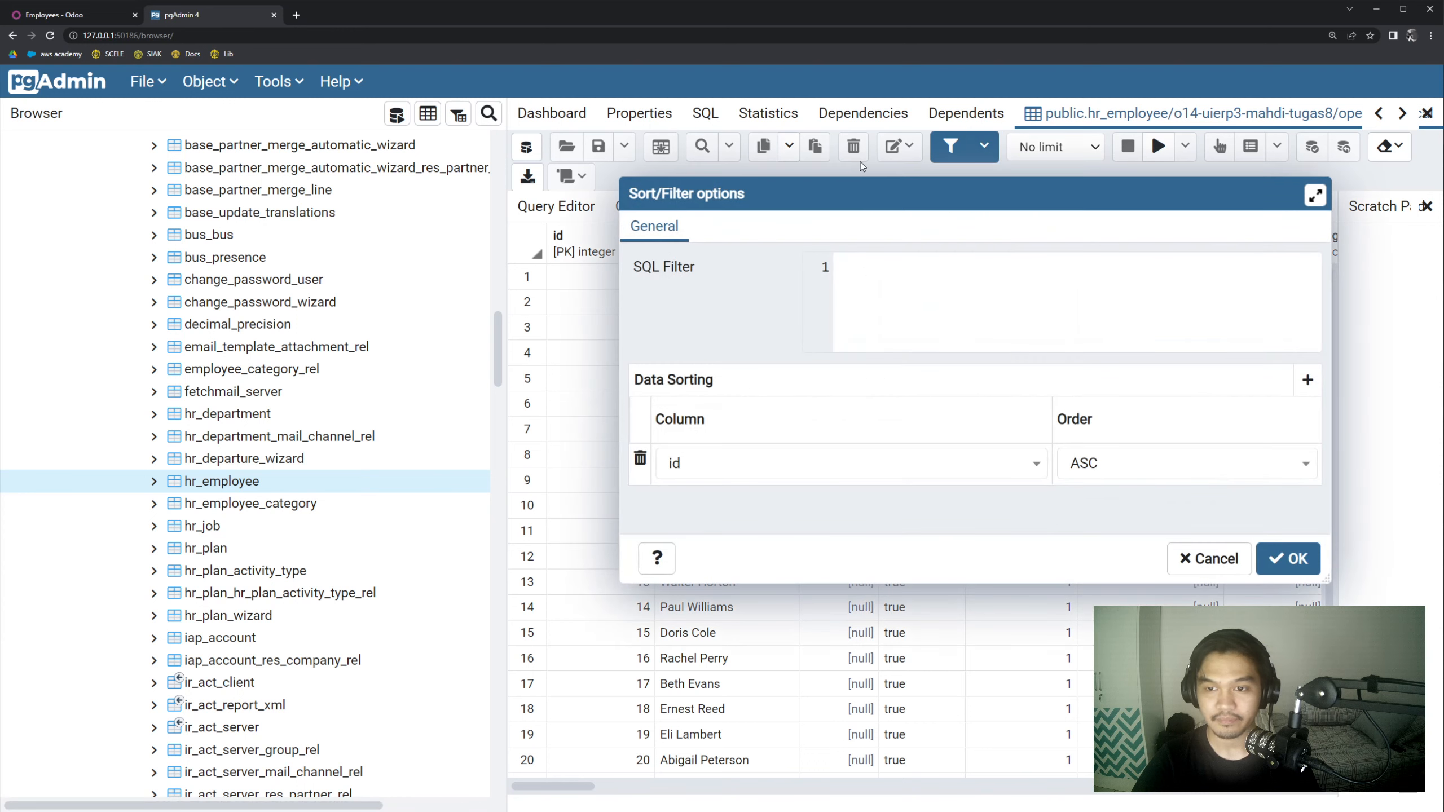
{"action": "left_click_drag", "start_coordinate": [787, 198], "coordinate": [1044, 290]}
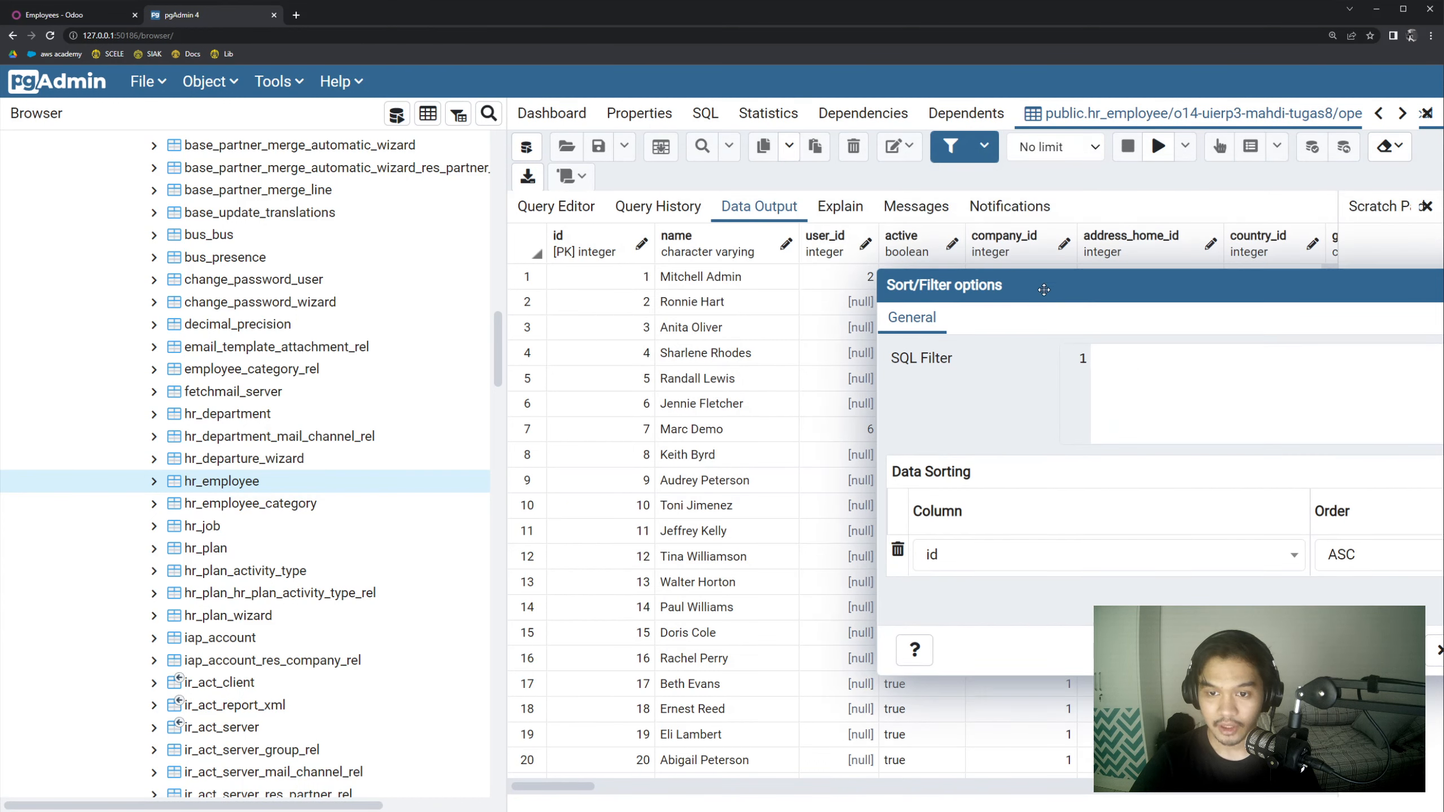
{"action": "left_click", "coordinate": [7, 17]}
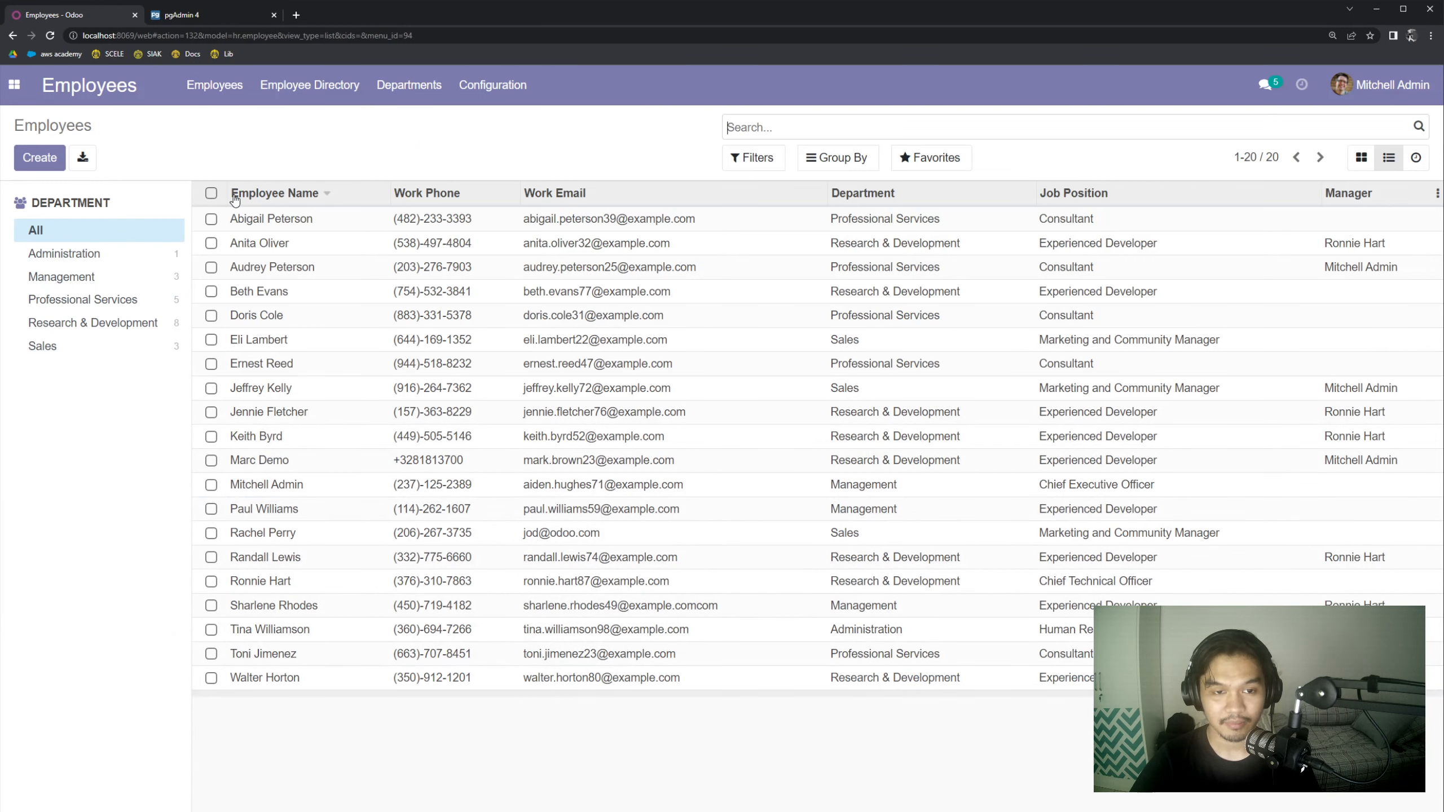
{"action": "left_click", "coordinate": [187, 17]}
{"action": "left_click_drag", "start_coordinate": [1160, 294], "coordinate": [952, 208]}
- Set the data sorting column of the hr_employee rows to name
{"action": "left_click", "coordinate": [952, 467]}
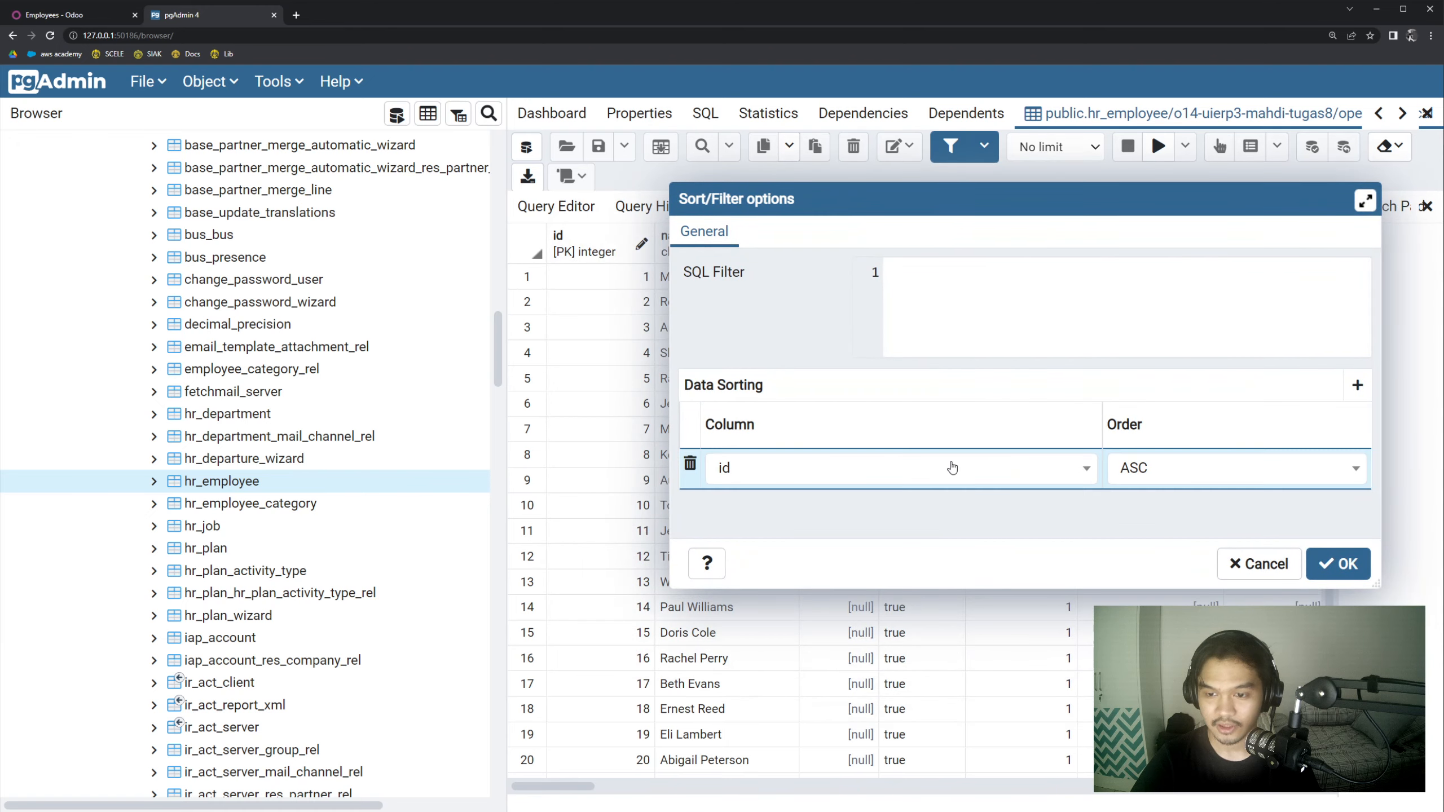
{"action": "left_click", "coordinate": [824, 468]}
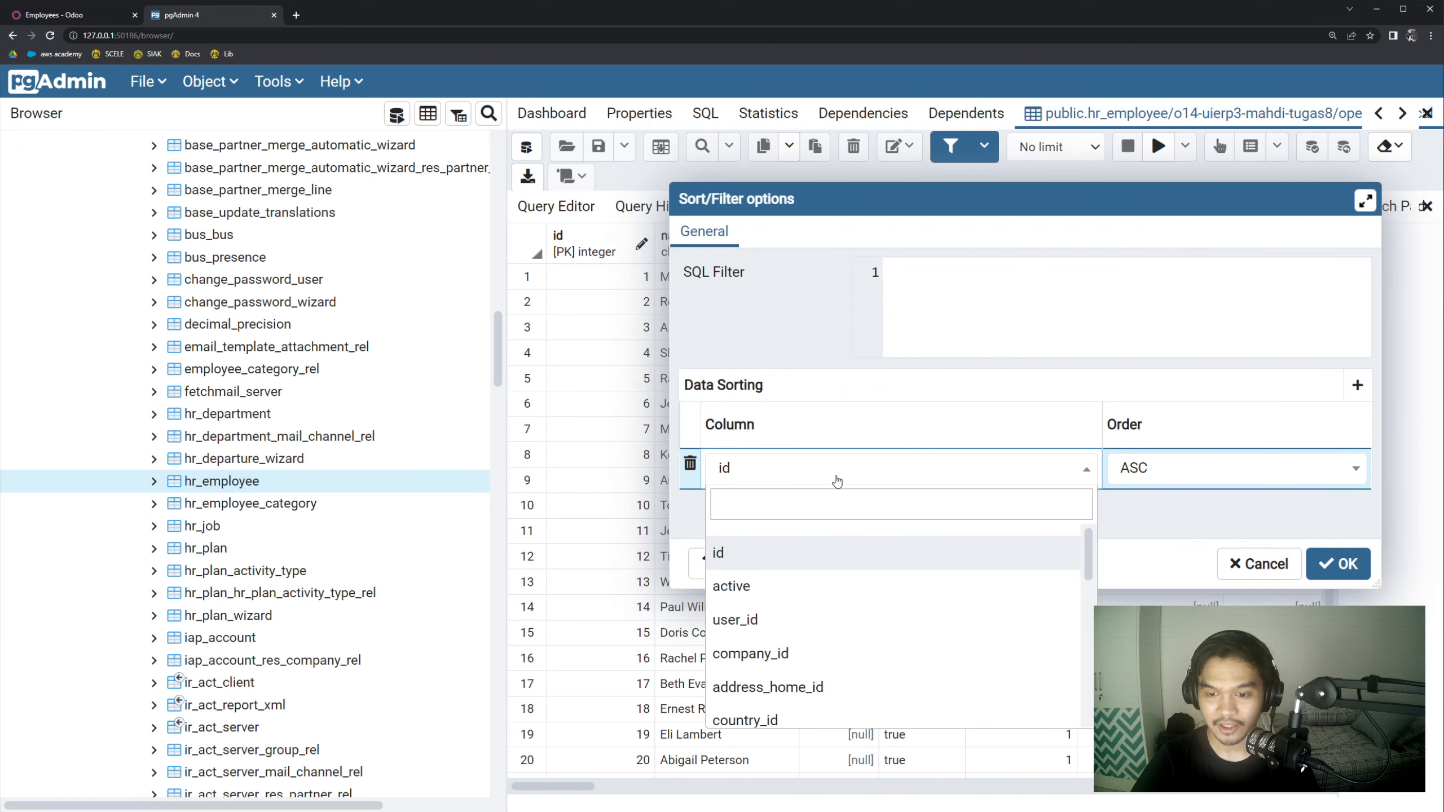
{"action": "left_click_drag", "start_coordinate": [893, 204], "coordinate": [1098, 220]}
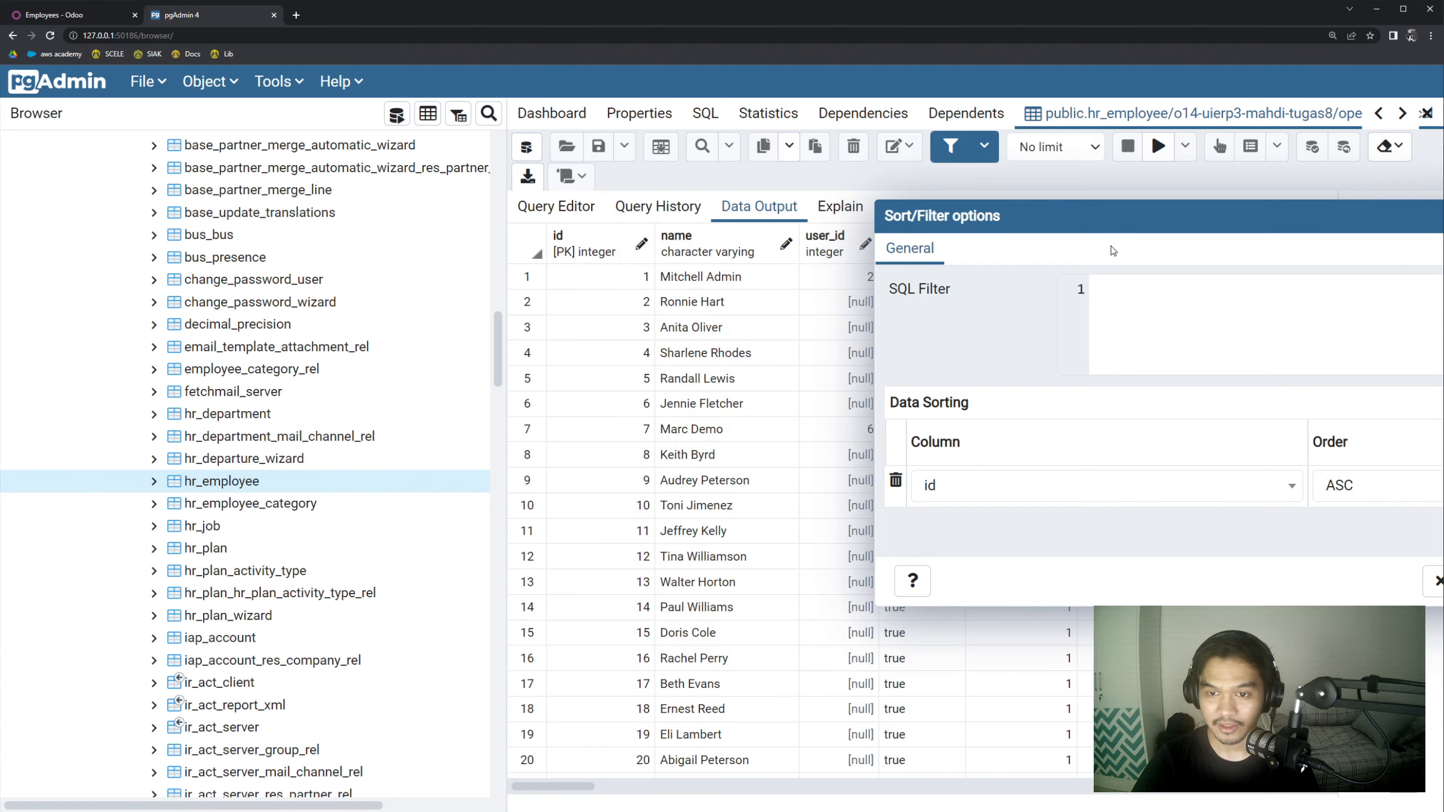
{"action": "left_click_drag", "start_coordinate": [1187, 221], "coordinate": [839, 181]}
{"action": "left_click", "coordinate": [858, 446]}
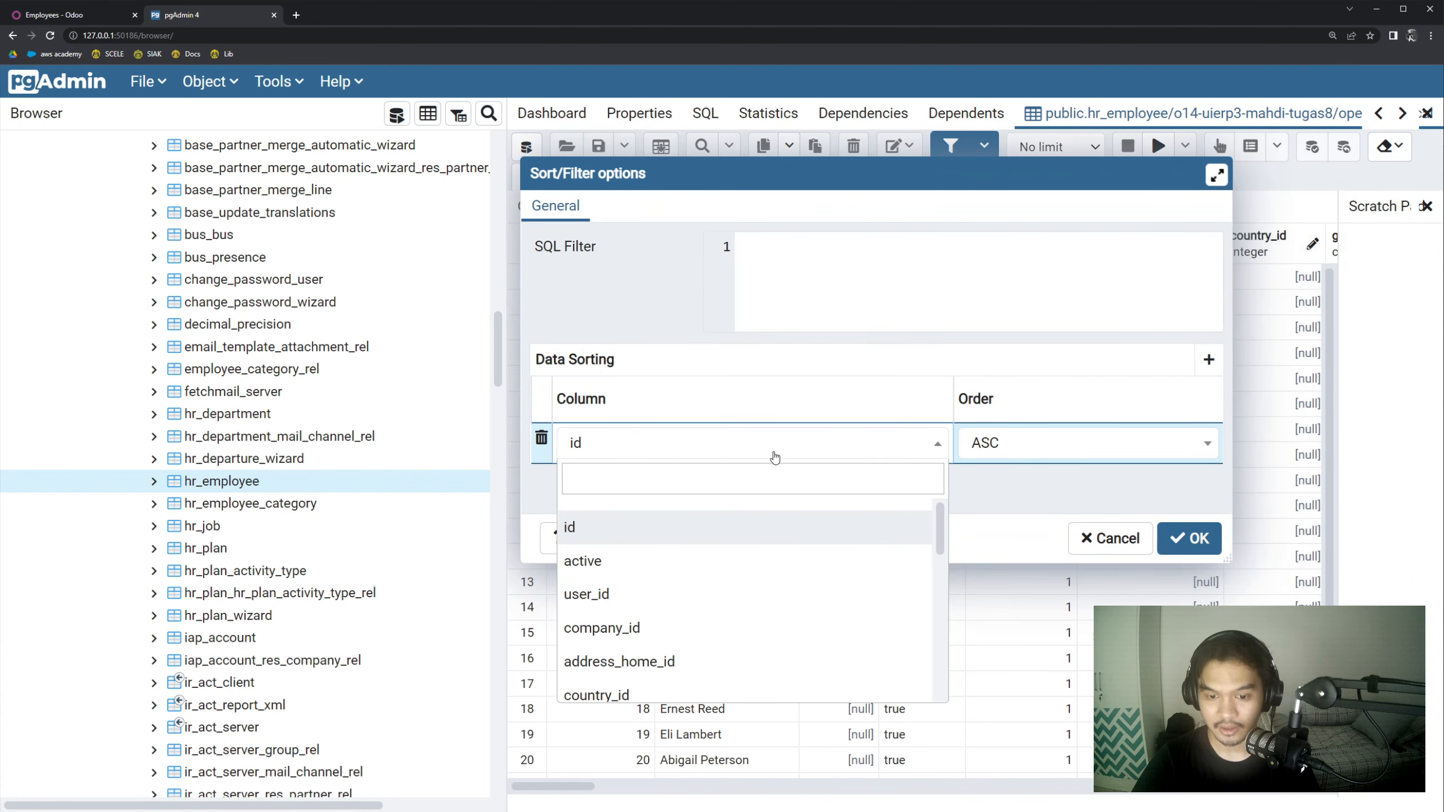
{"action": "scroll", "coordinate": [739, 645], "scroll_direction": "down", "scroll_amount": 3}
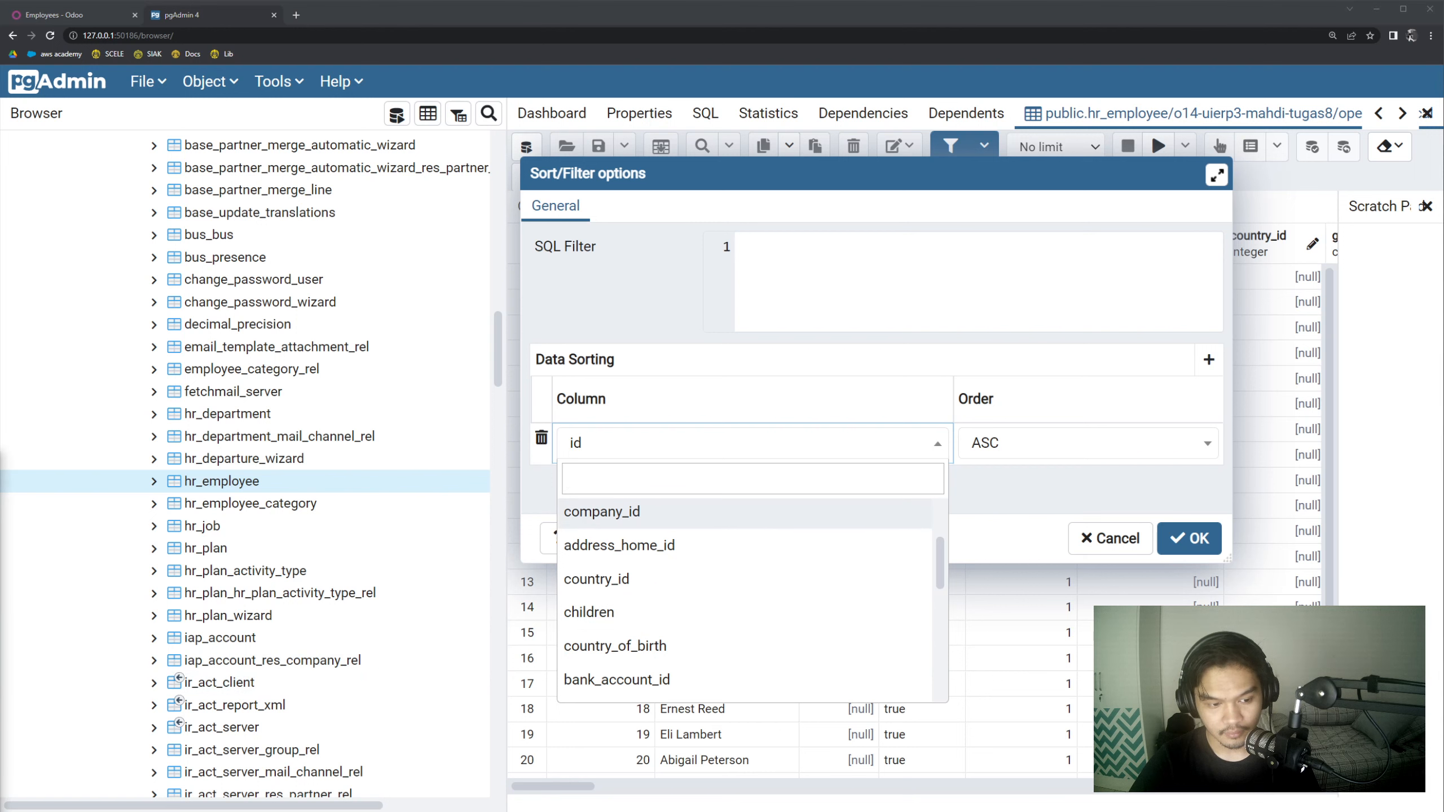
{"action": "scroll", "coordinate": [653, 591], "scroll_direction": "down", "scroll_amount": 9}
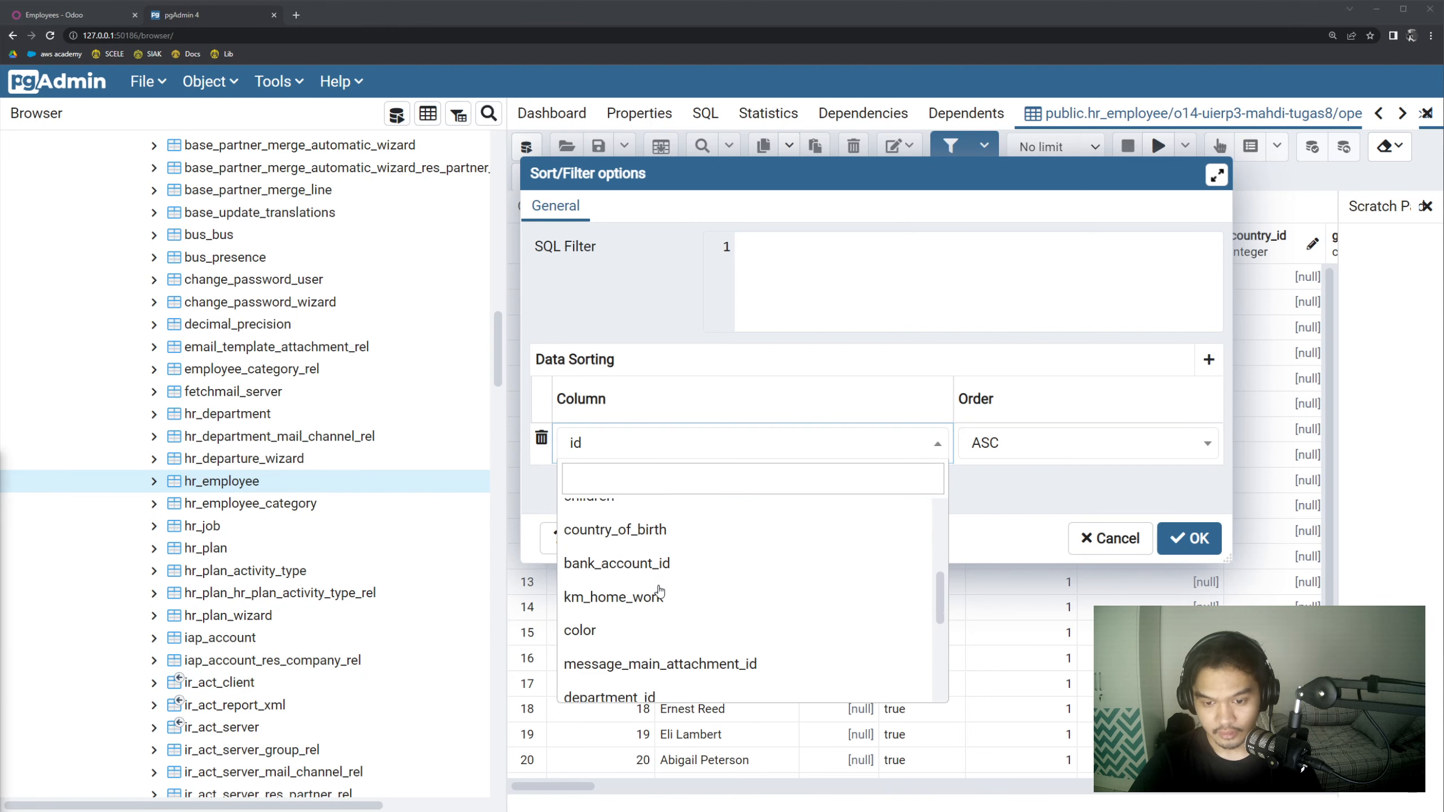
{"action": "scroll", "coordinate": [675, 610], "scroll_direction": "up", "scroll_amount": 10}
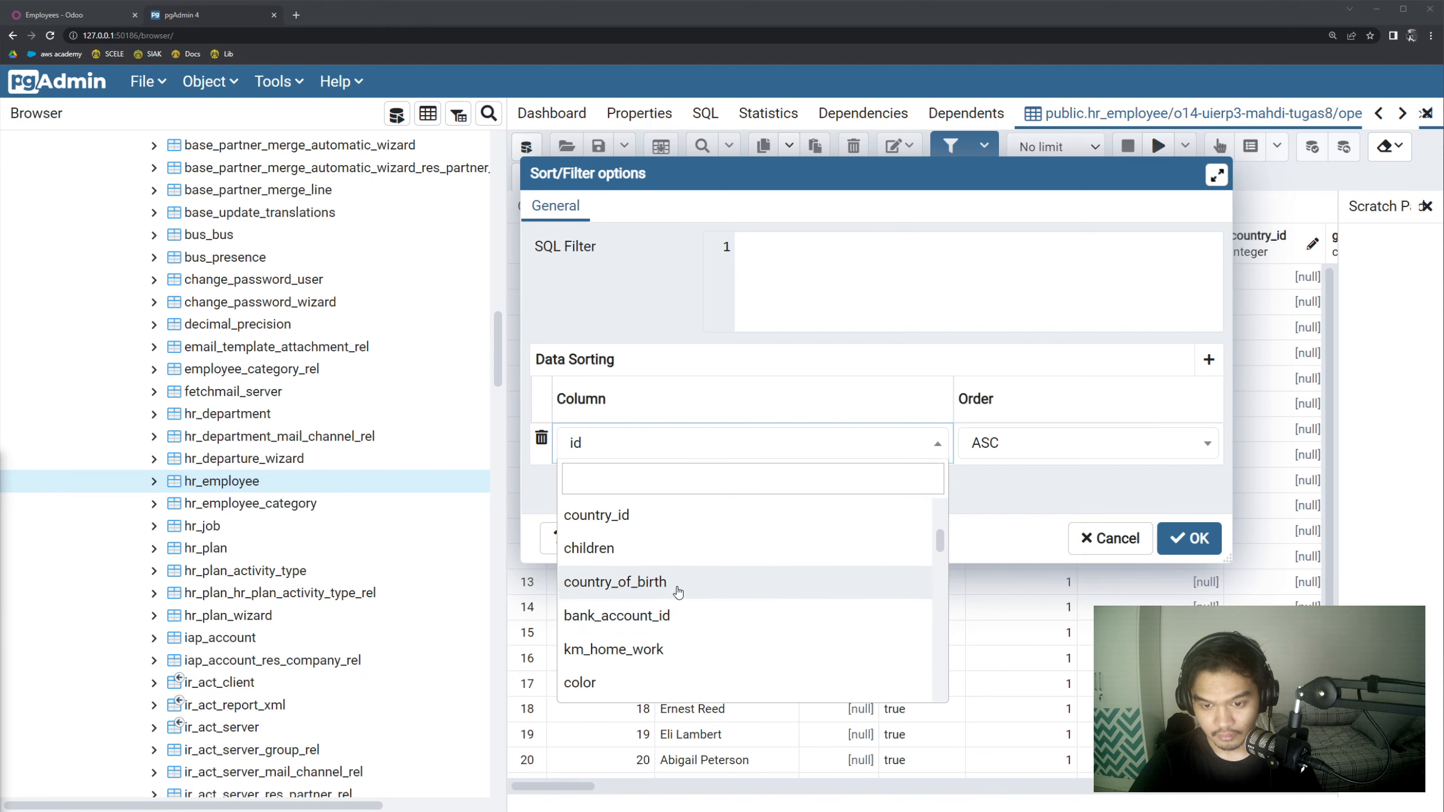
{"action": "left_click", "coordinate": [683, 477]}
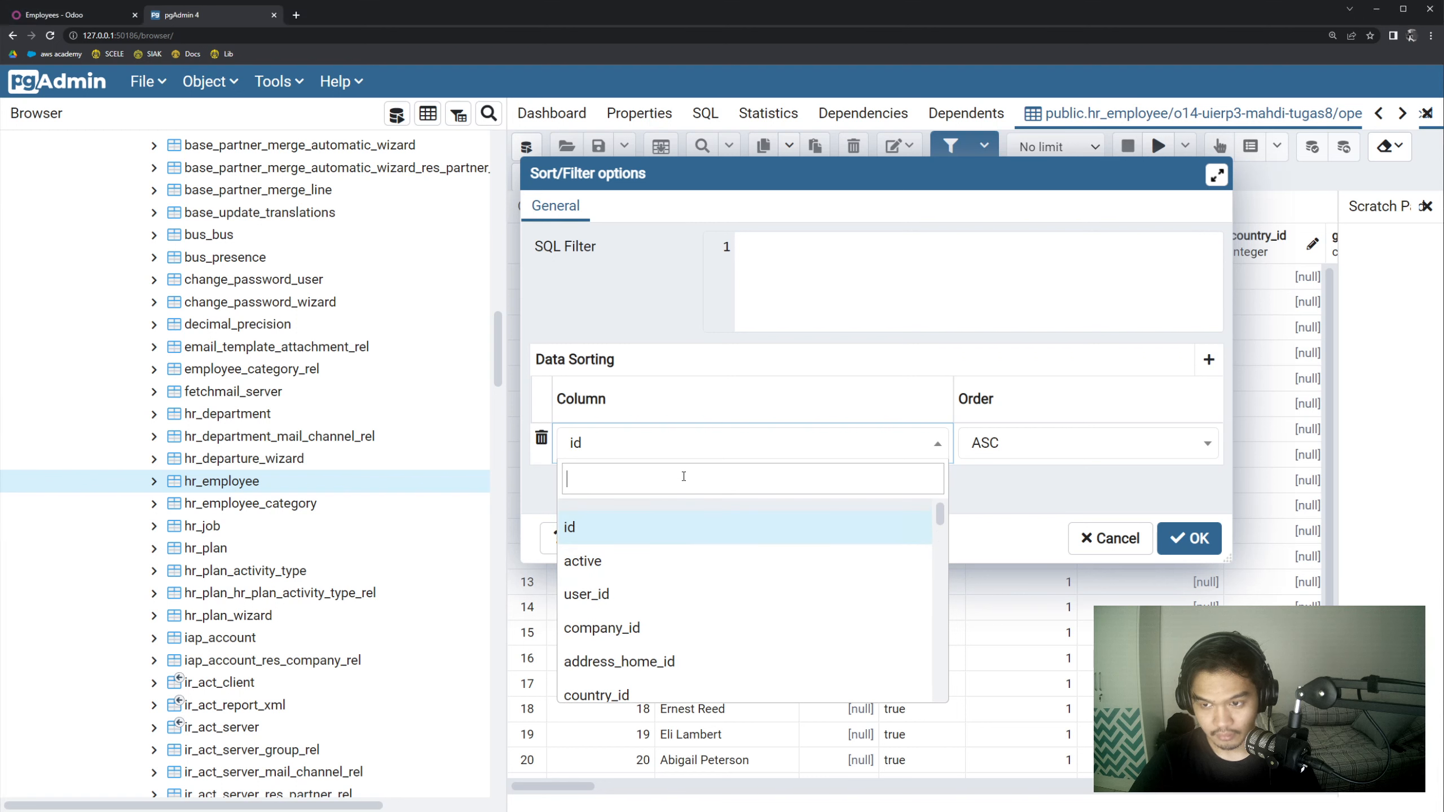
{"action": "type", "text": "nsmr"}
{"action": "key", "text": "BackSpace"}
{"action": "key", "text": "BackSpace"}
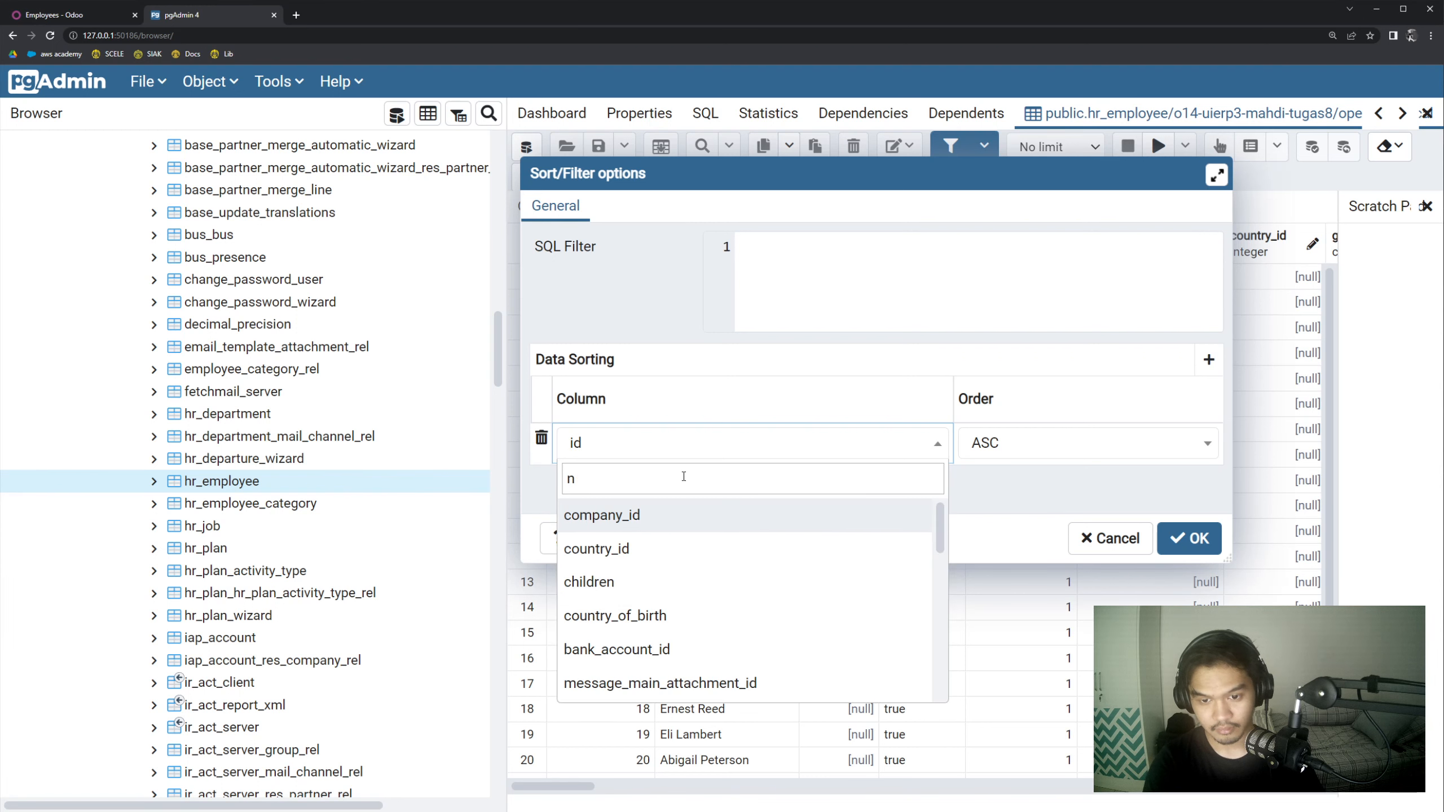
{"action": "type", "text": "am"}
{"action": "left_click", "coordinate": [675, 514]}
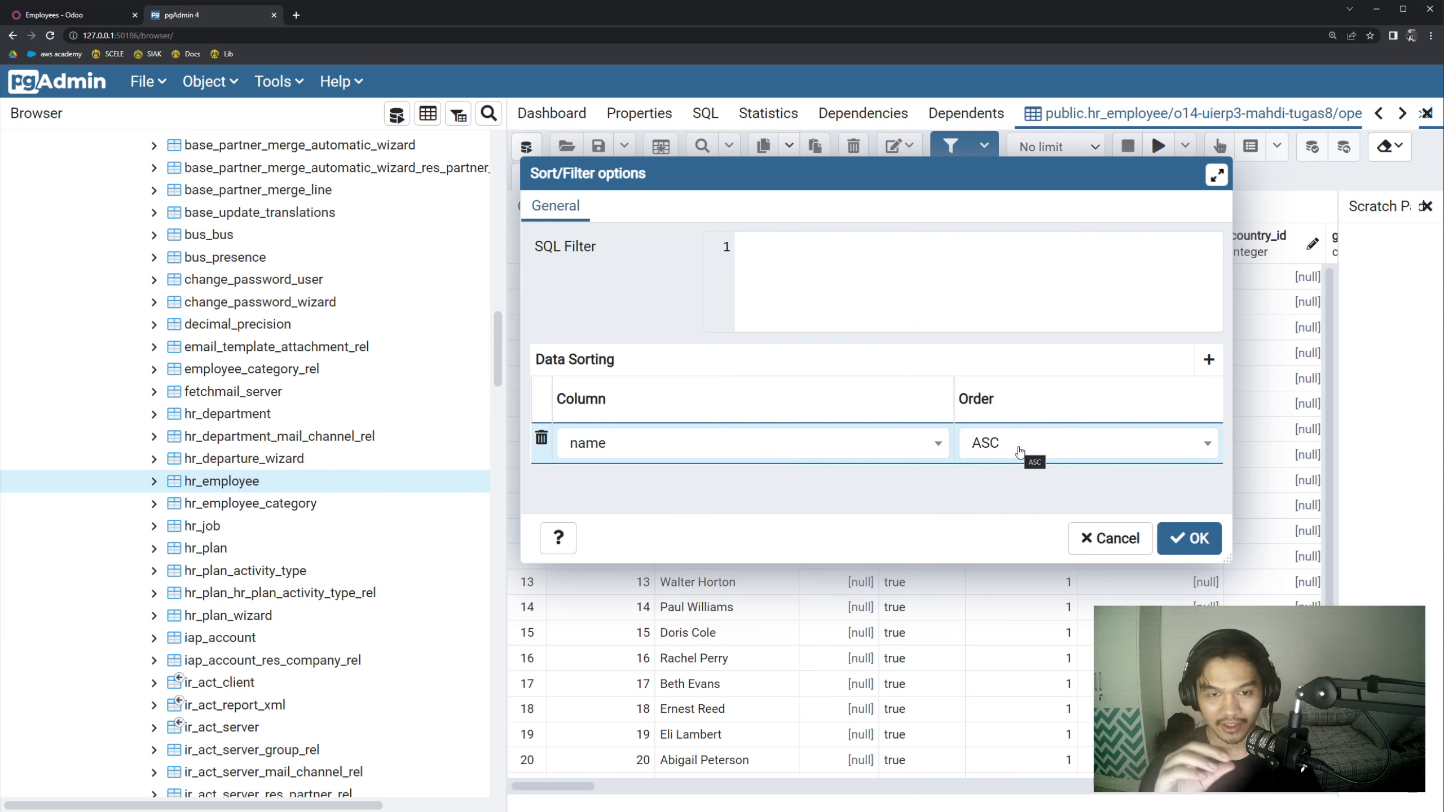
- Set the sort order for the name column to ascending (ASC) and apply the sorting
{"action": "left_click", "coordinate": [1029, 448]}
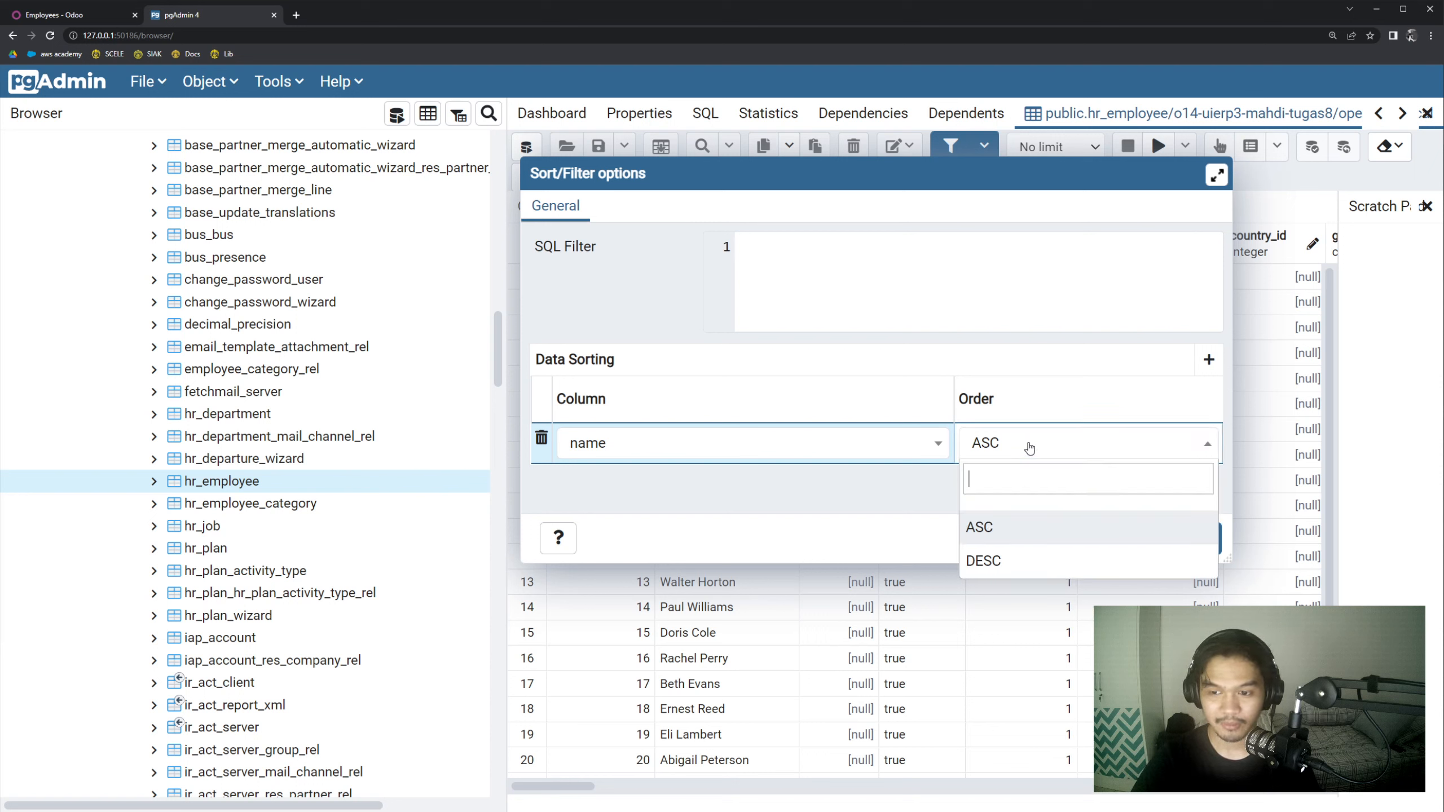
{"action": "left_click", "coordinate": [984, 560]}
{"action": "left_click", "coordinate": [1080, 444]}
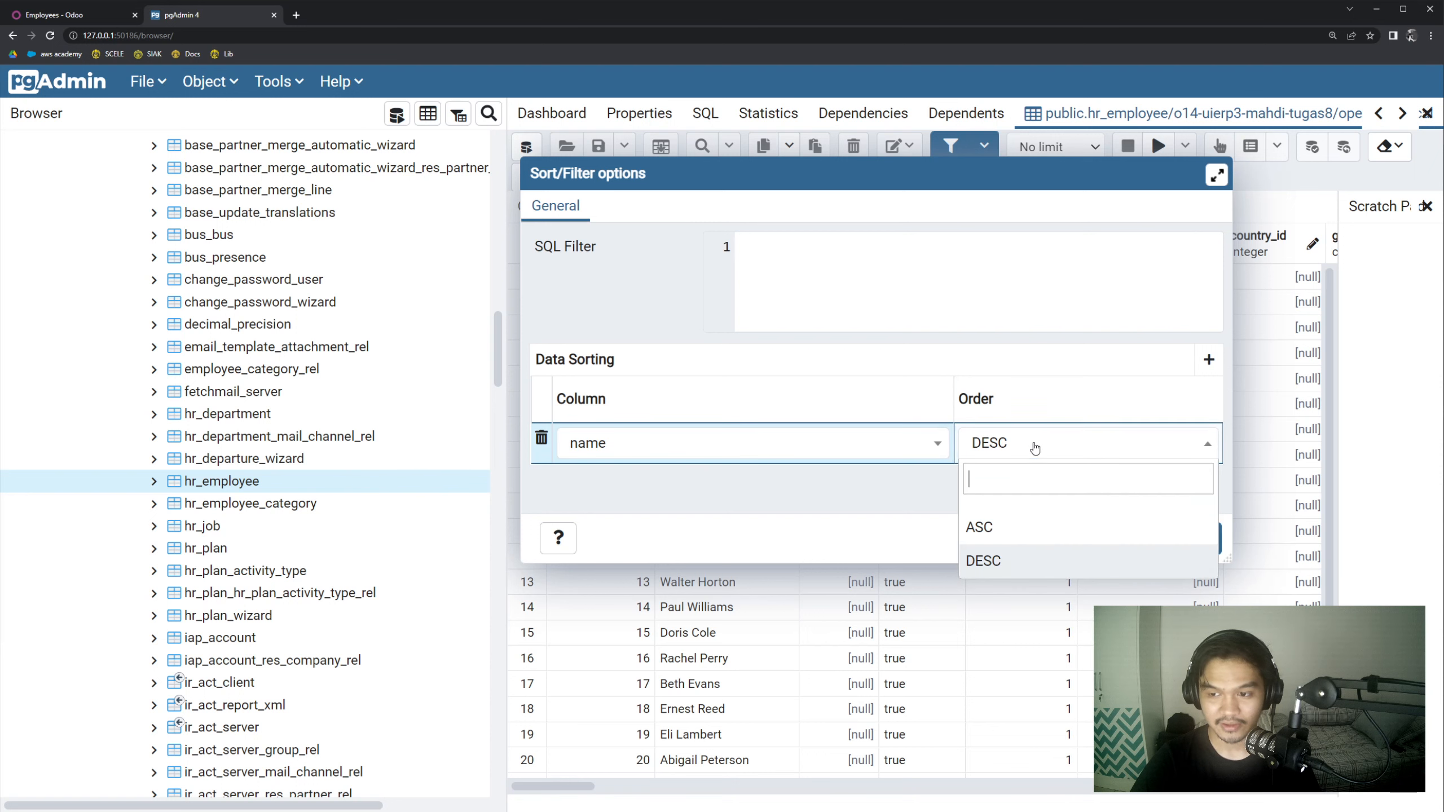
{"action": "left_click", "coordinate": [1013, 532]}
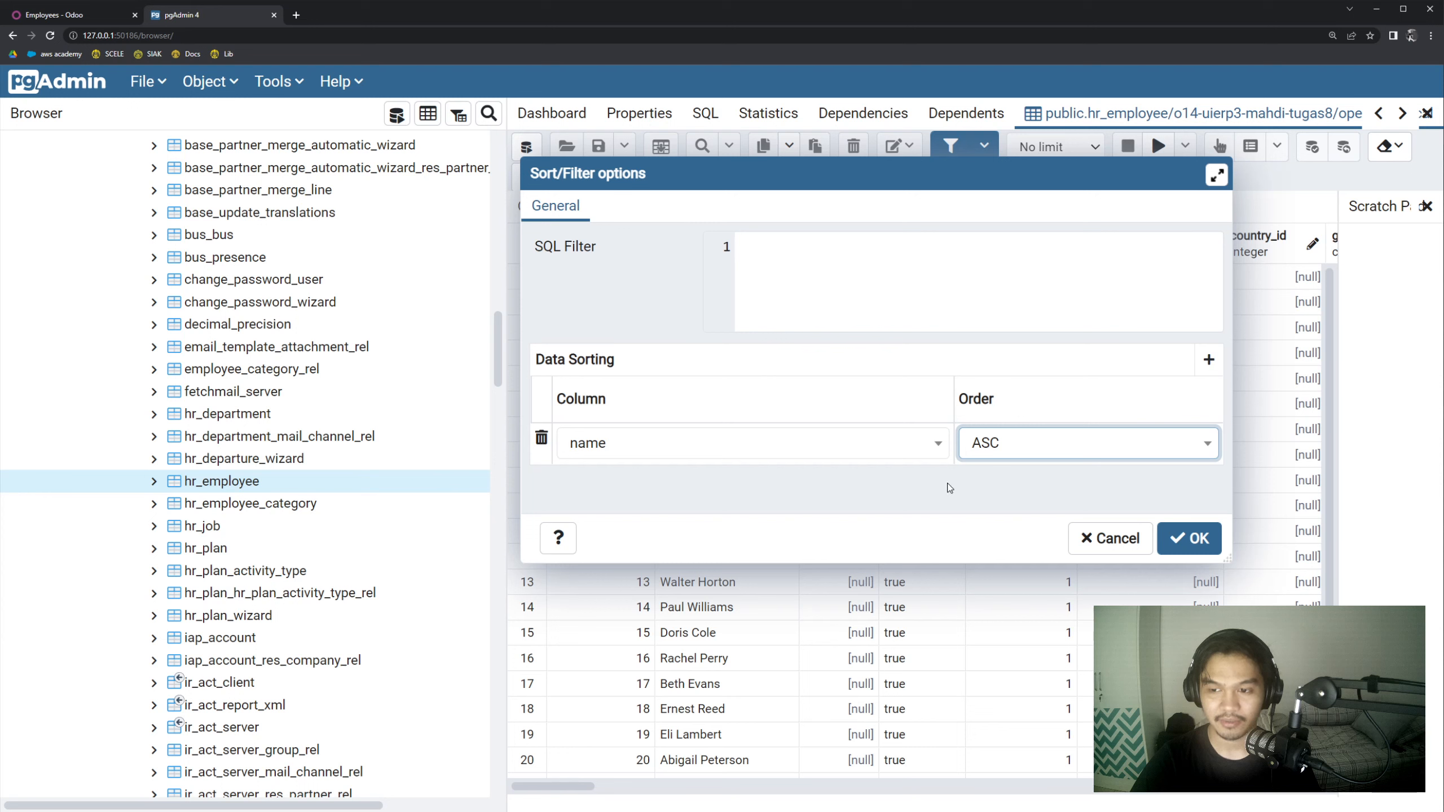
{"action": "left_click", "coordinate": [1188, 538]}
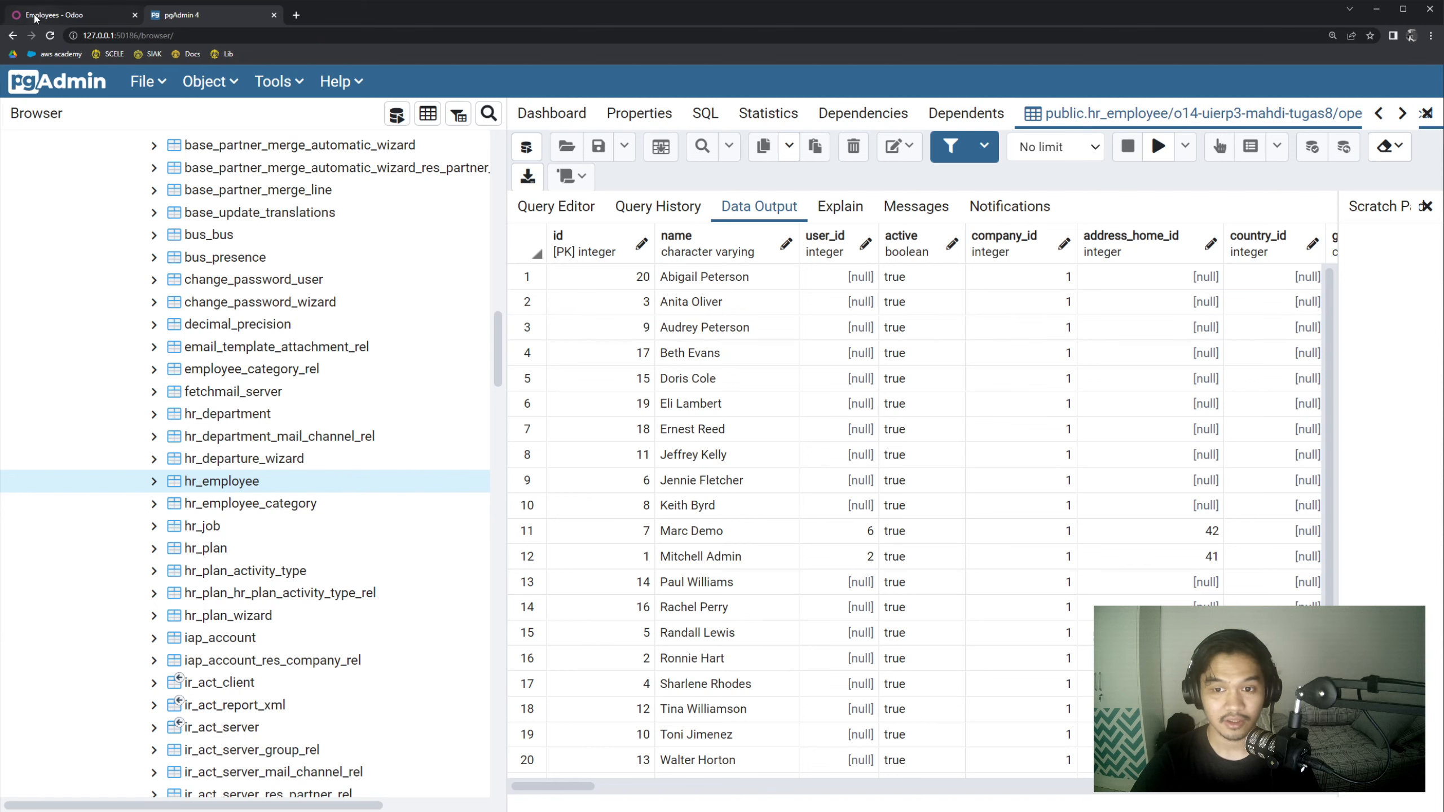
- Switch to Odoo to compare its employee list with the sorted rows, and view the Employees and Employee Directory pages
{"action": "left_click", "coordinate": [12, 23]}
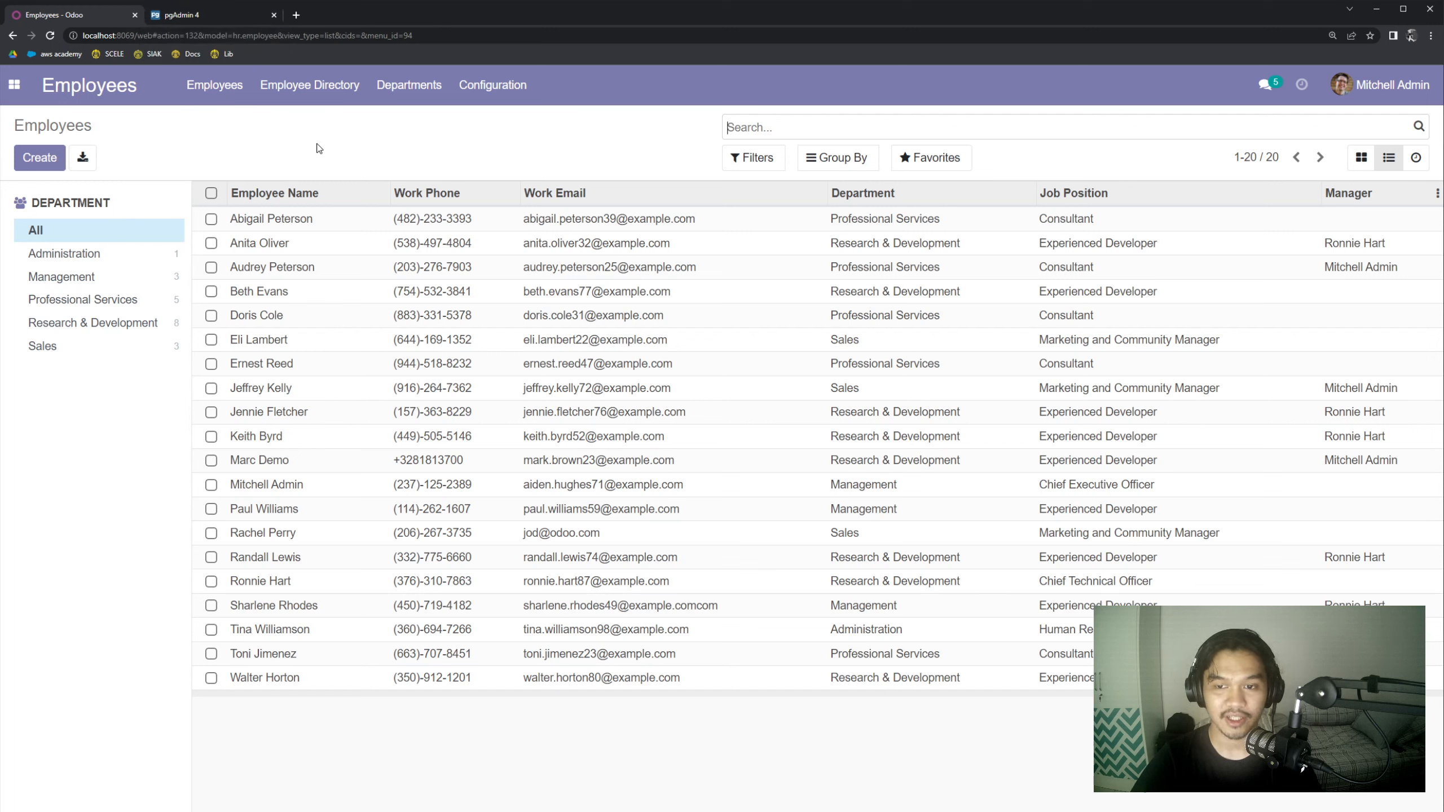
{"action": "left_click", "coordinate": [220, 100]}
{"action": "left_click", "coordinate": [226, 130]}
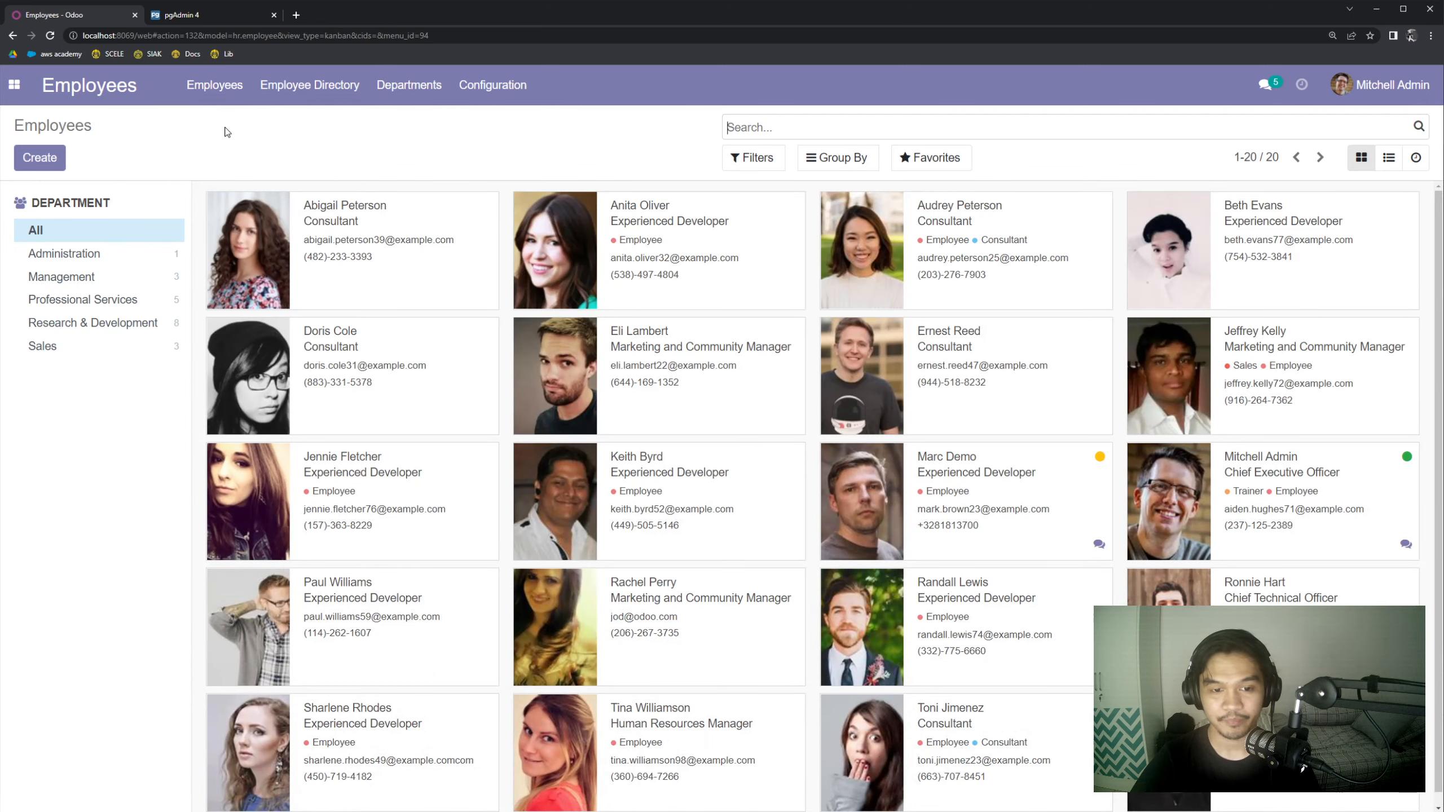
{"action": "left_click", "coordinate": [325, 100]}
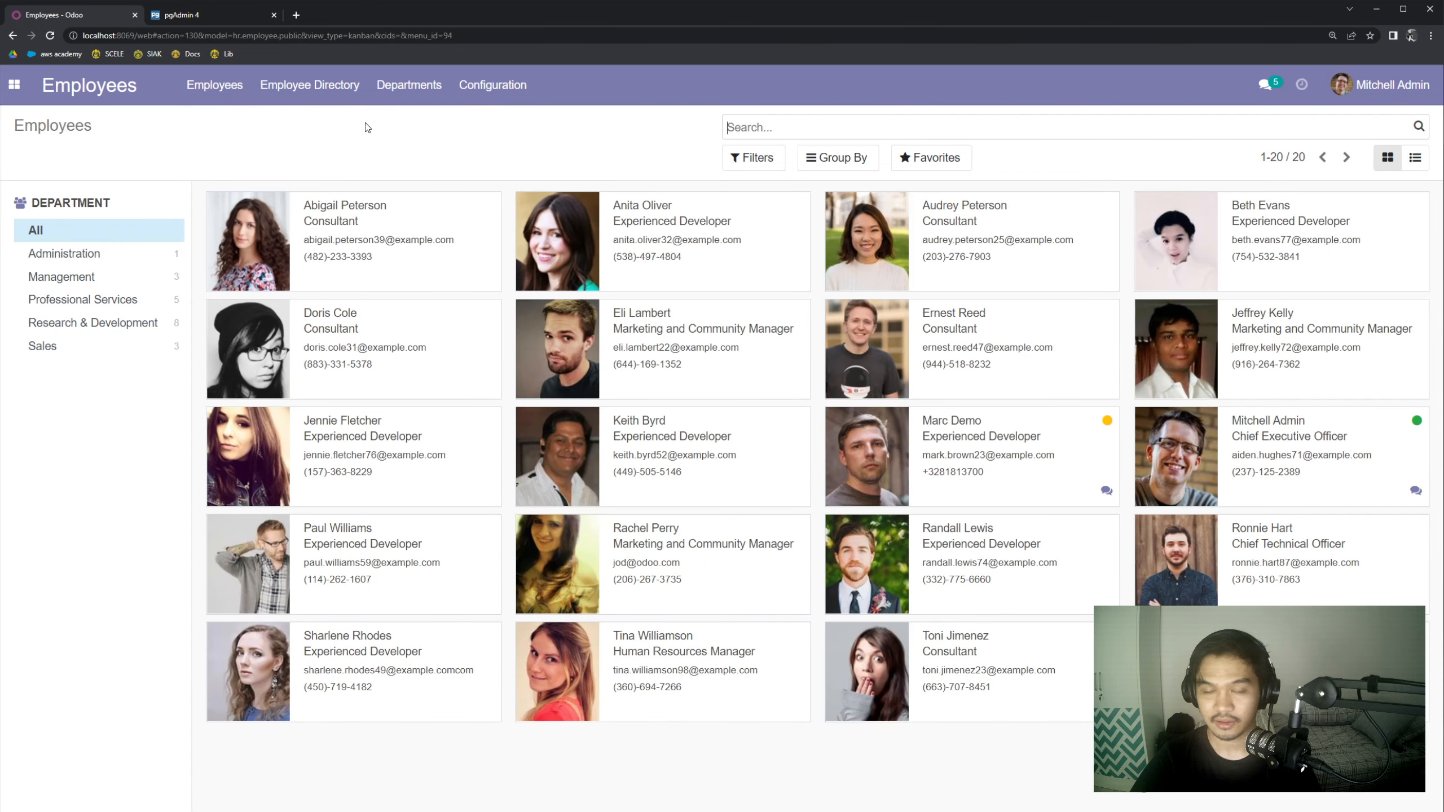
- Open the Departments page and go through the department names from Administration to Sales
{"action": "left_click", "coordinate": [405, 95]}
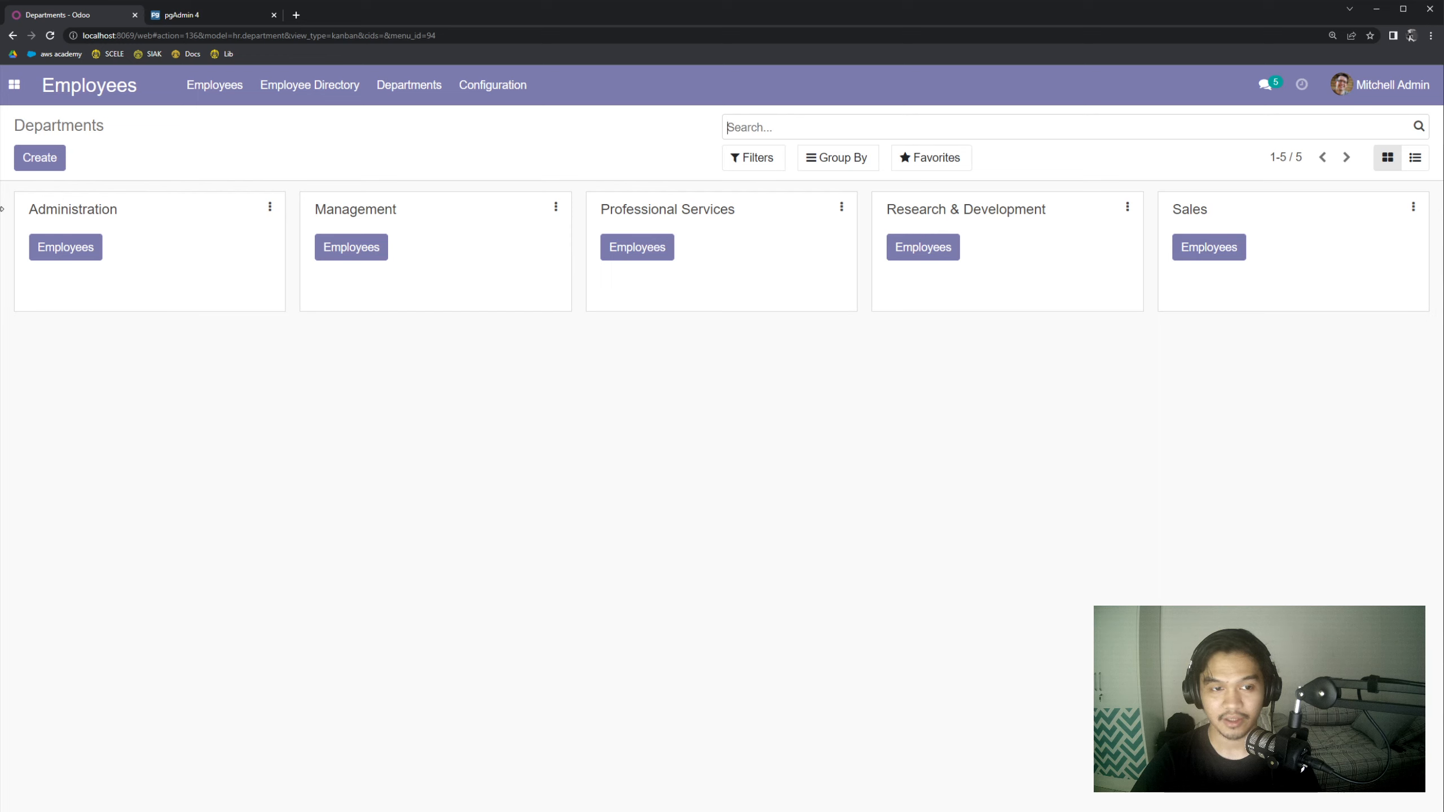
{"action": "left_click_drag", "start_coordinate": [25, 217], "coordinate": [150, 214]}
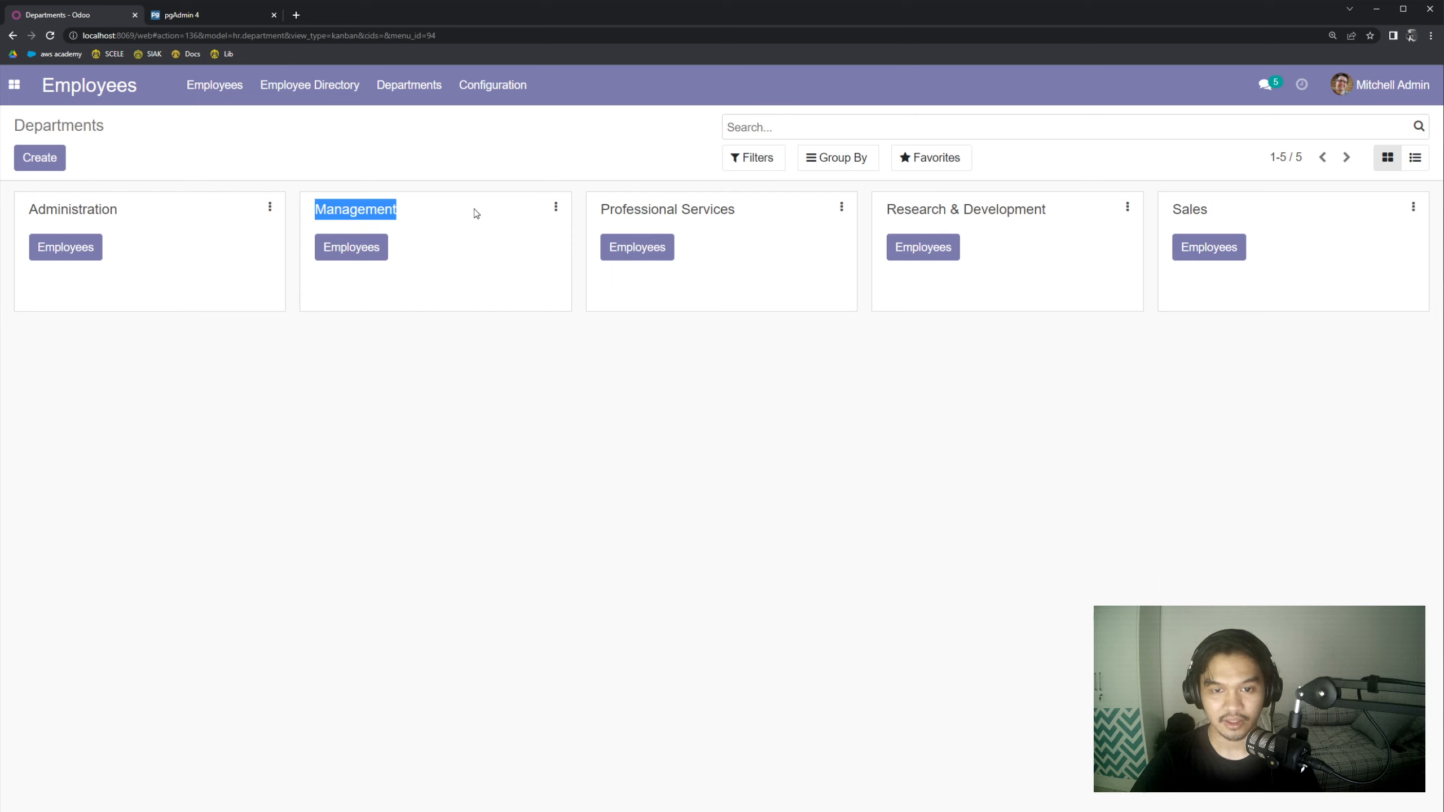
{"action": "left_click_drag", "start_coordinate": [307, 211], "coordinate": [475, 211]}
{"action": "left_click_drag", "start_coordinate": [600, 210], "coordinate": [759, 208]}
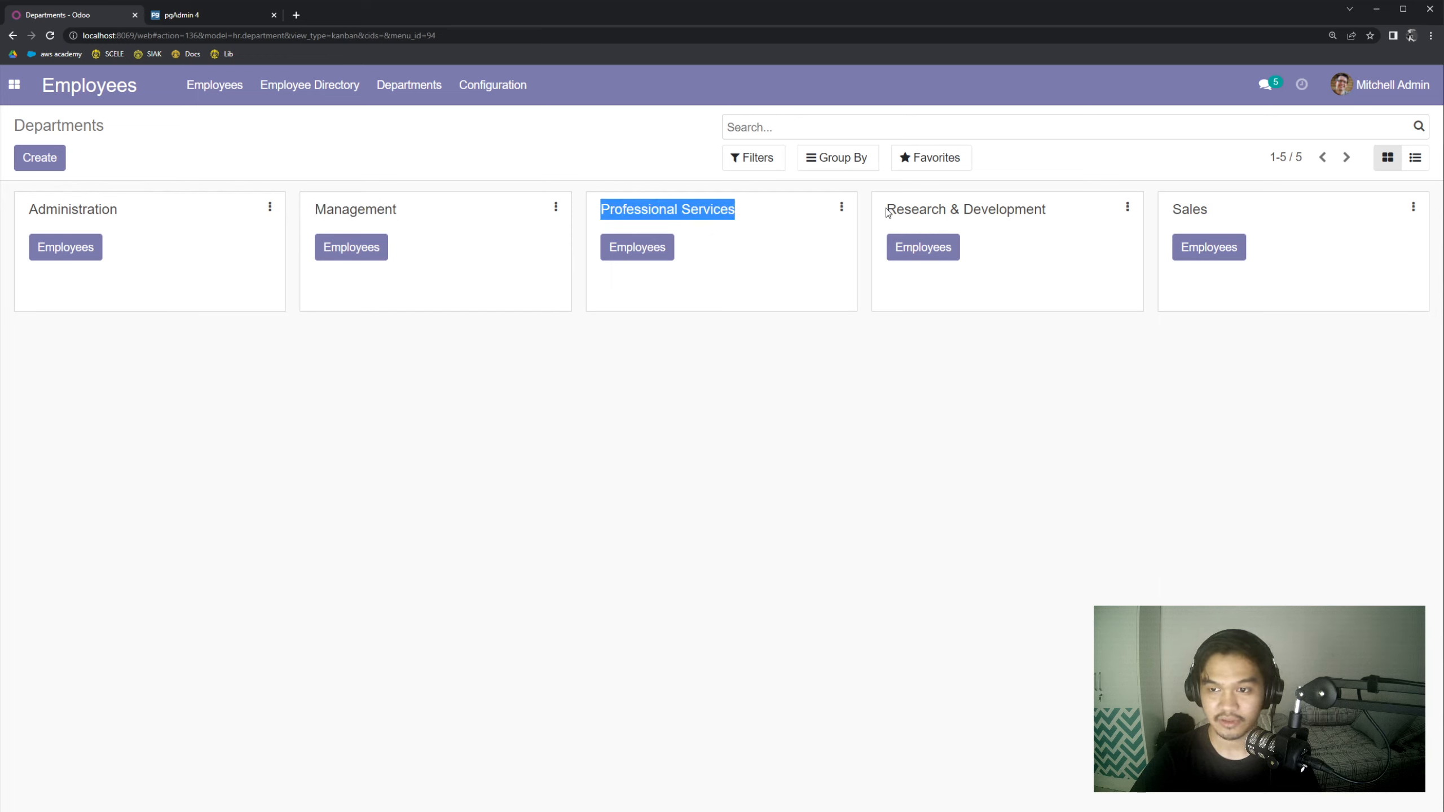
{"action": "left_click_drag", "start_coordinate": [888, 213], "coordinate": [1087, 221]}
{"action": "left_click_drag", "start_coordinate": [1173, 210], "coordinate": [1225, 216]}
{"action": "left_click", "coordinate": [1002, 389]}
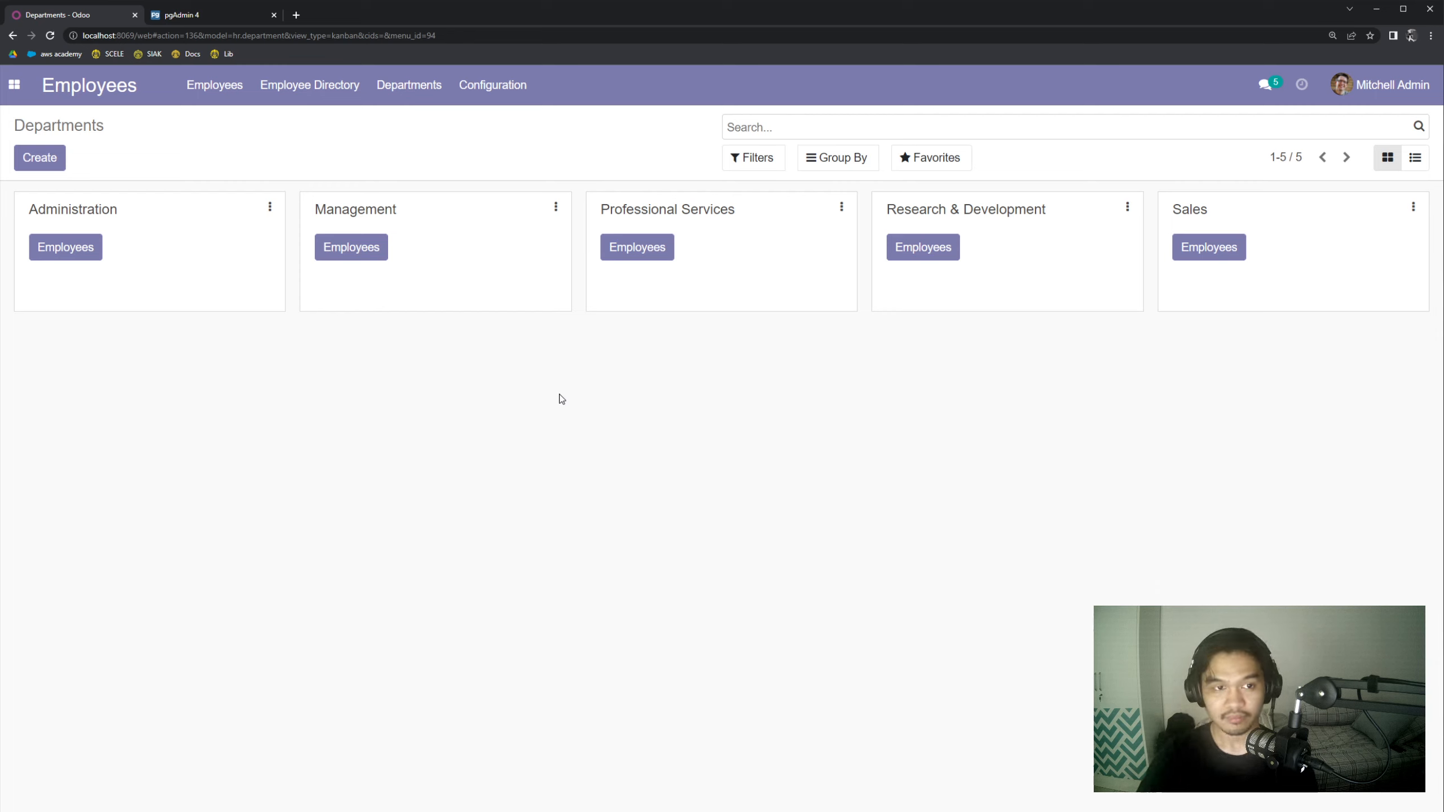
- Switch to pgAdmin, open all rows of the hr_department table, and compare them with the departments in Odoo
{"action": "left_click", "coordinate": [206, 22]}
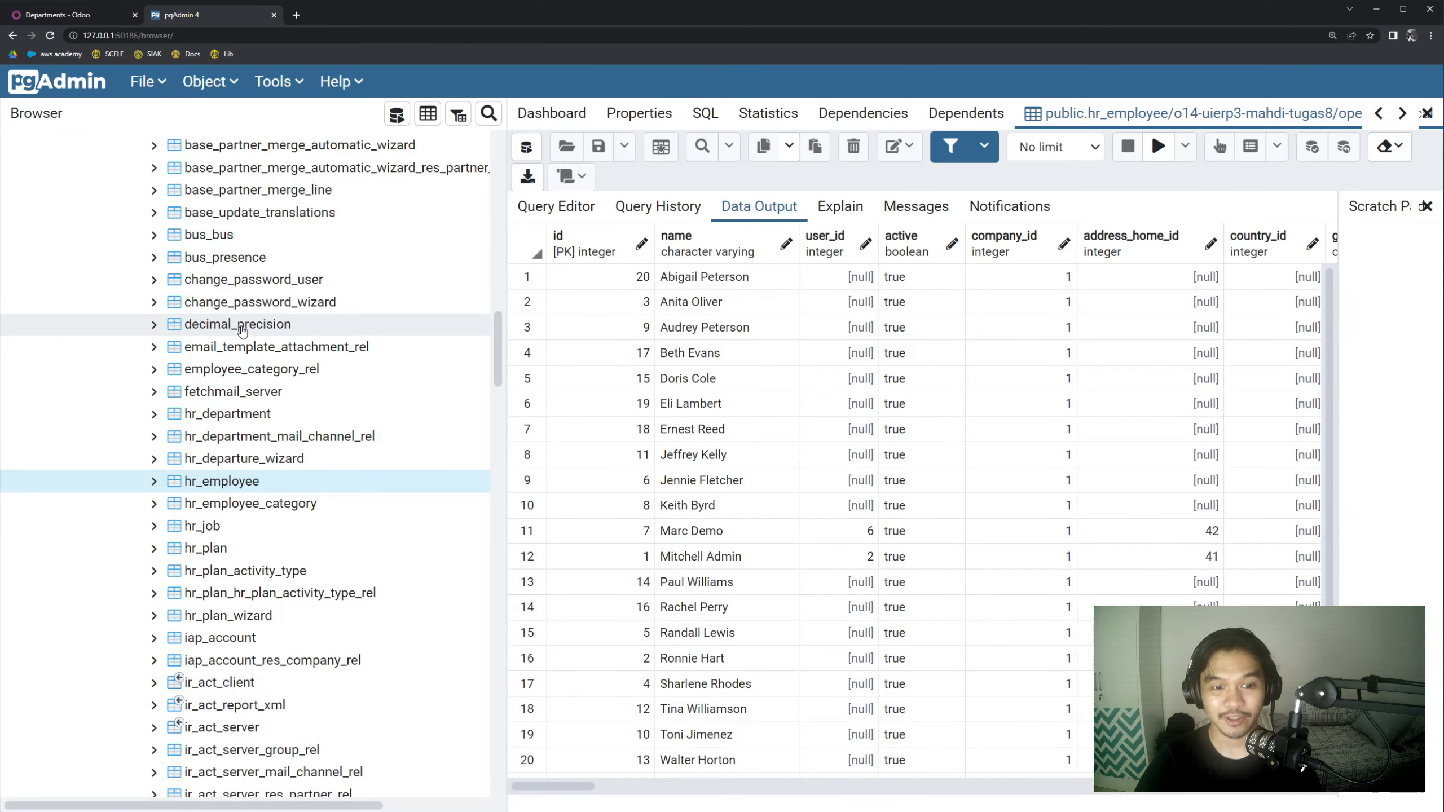
{"action": "left_click", "coordinate": [97, 413]}
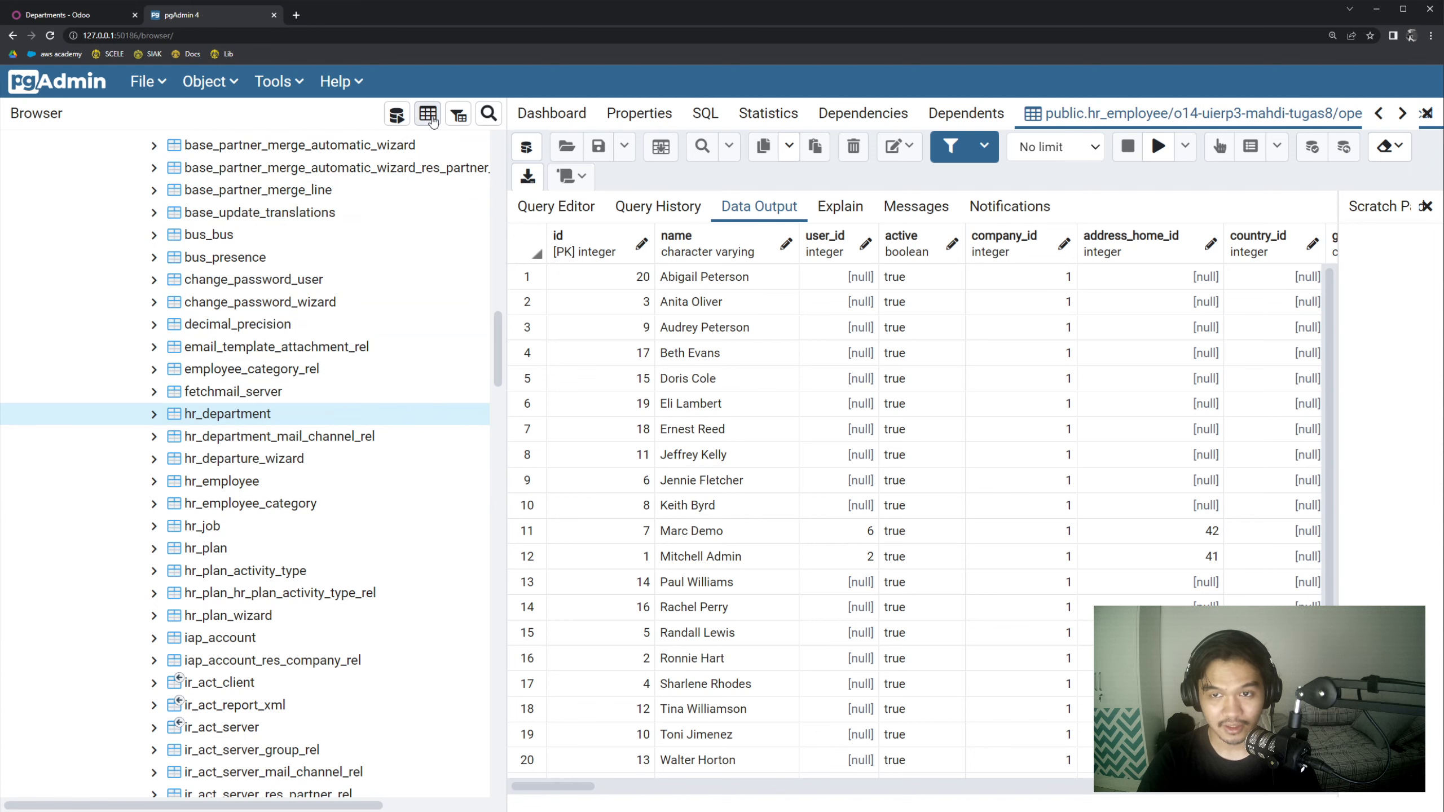
{"action": "left_click", "coordinate": [430, 124]}
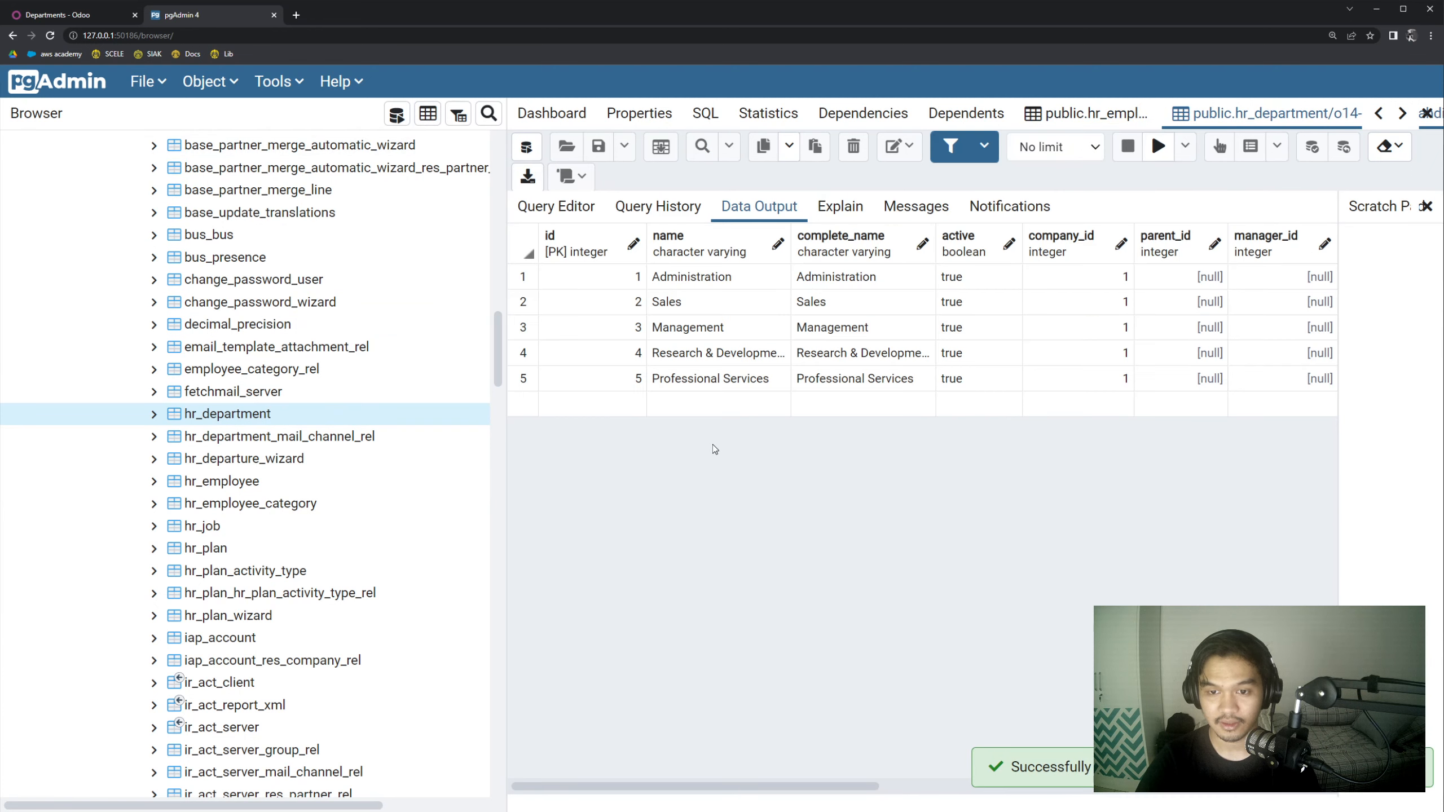
{"action": "left_click", "coordinate": [62, 15]}
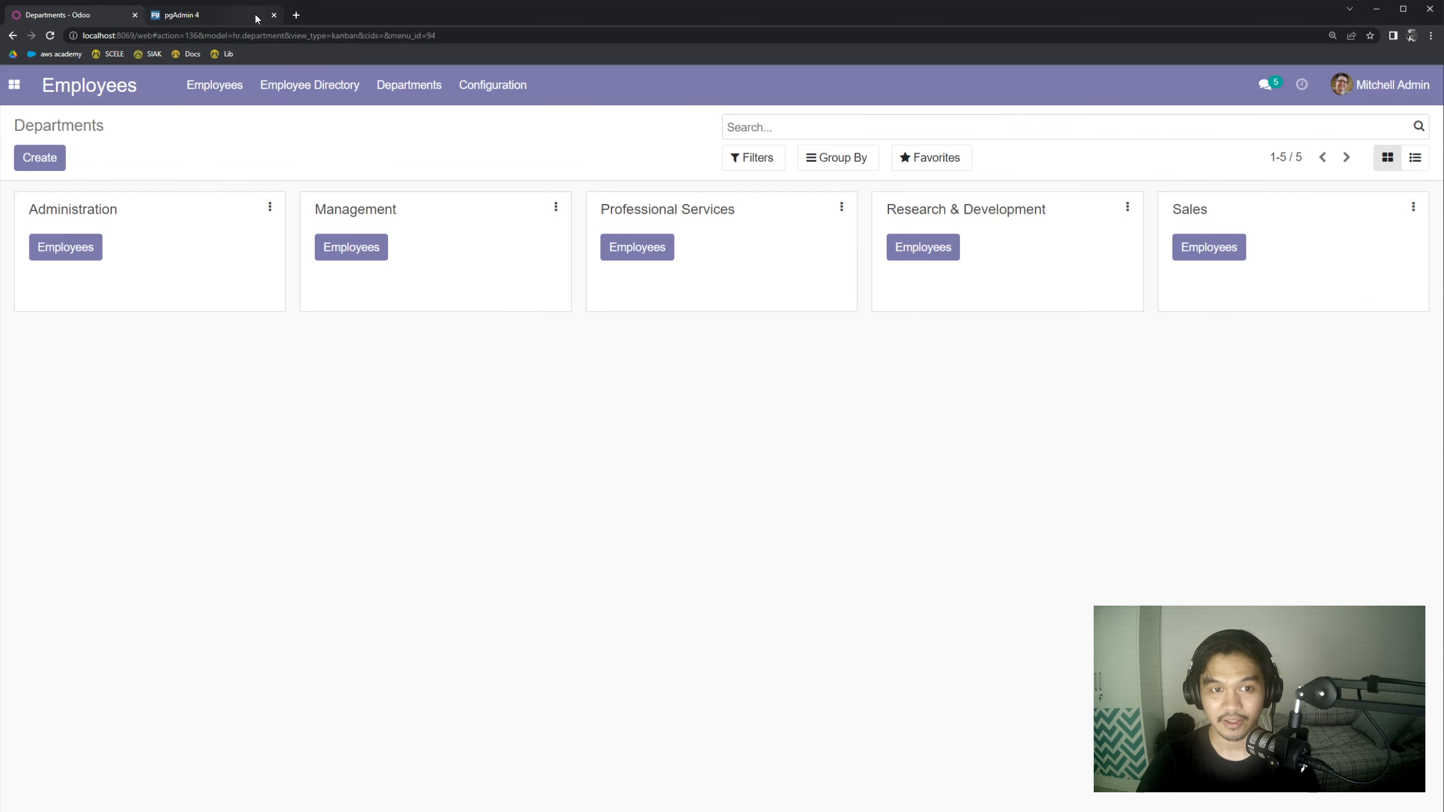
{"action": "left_click", "coordinate": [247, 16]}
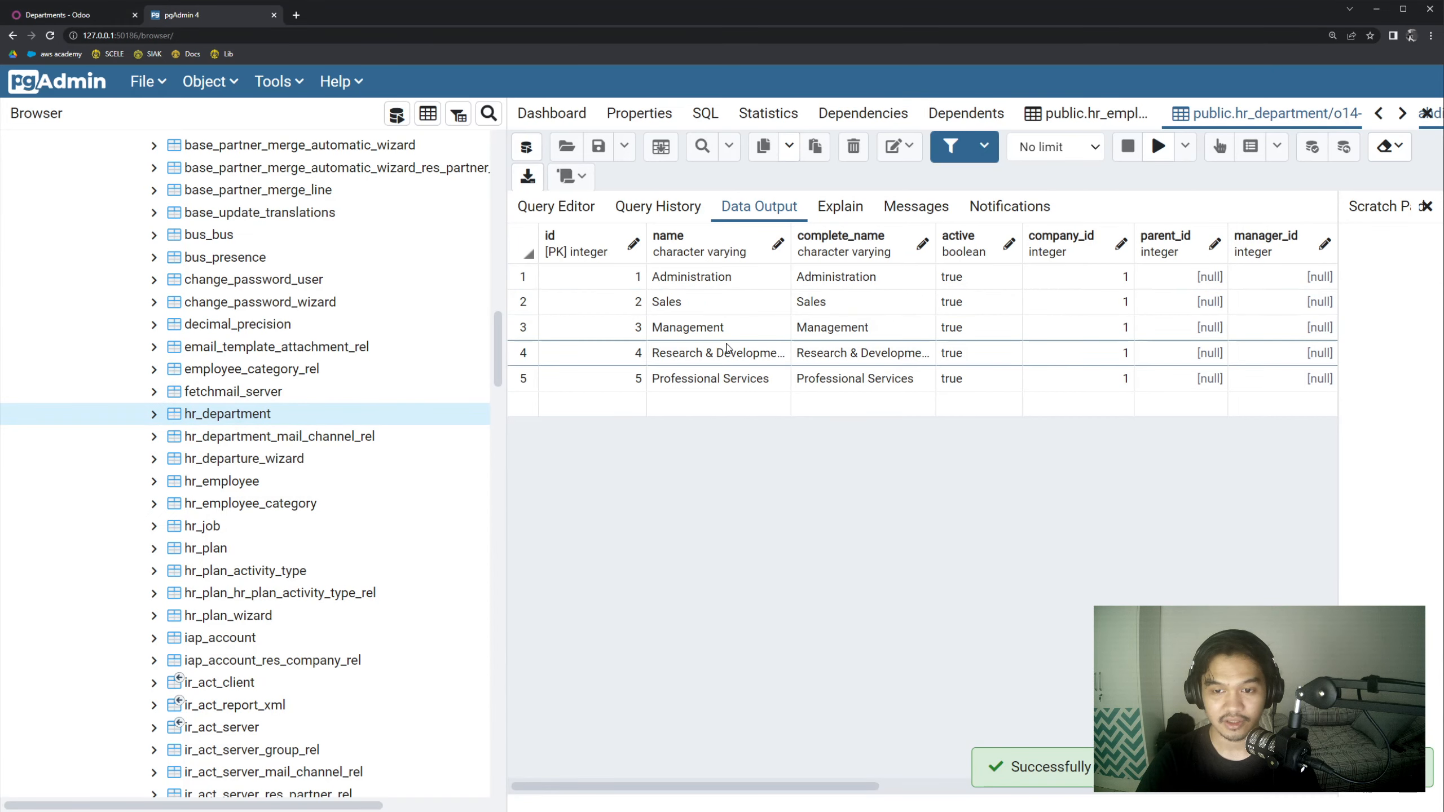
- Switch to Odoo, create a new department with the name Creative, leave its manager empty, and save it
{"action": "left_click", "coordinate": [96, 23]}
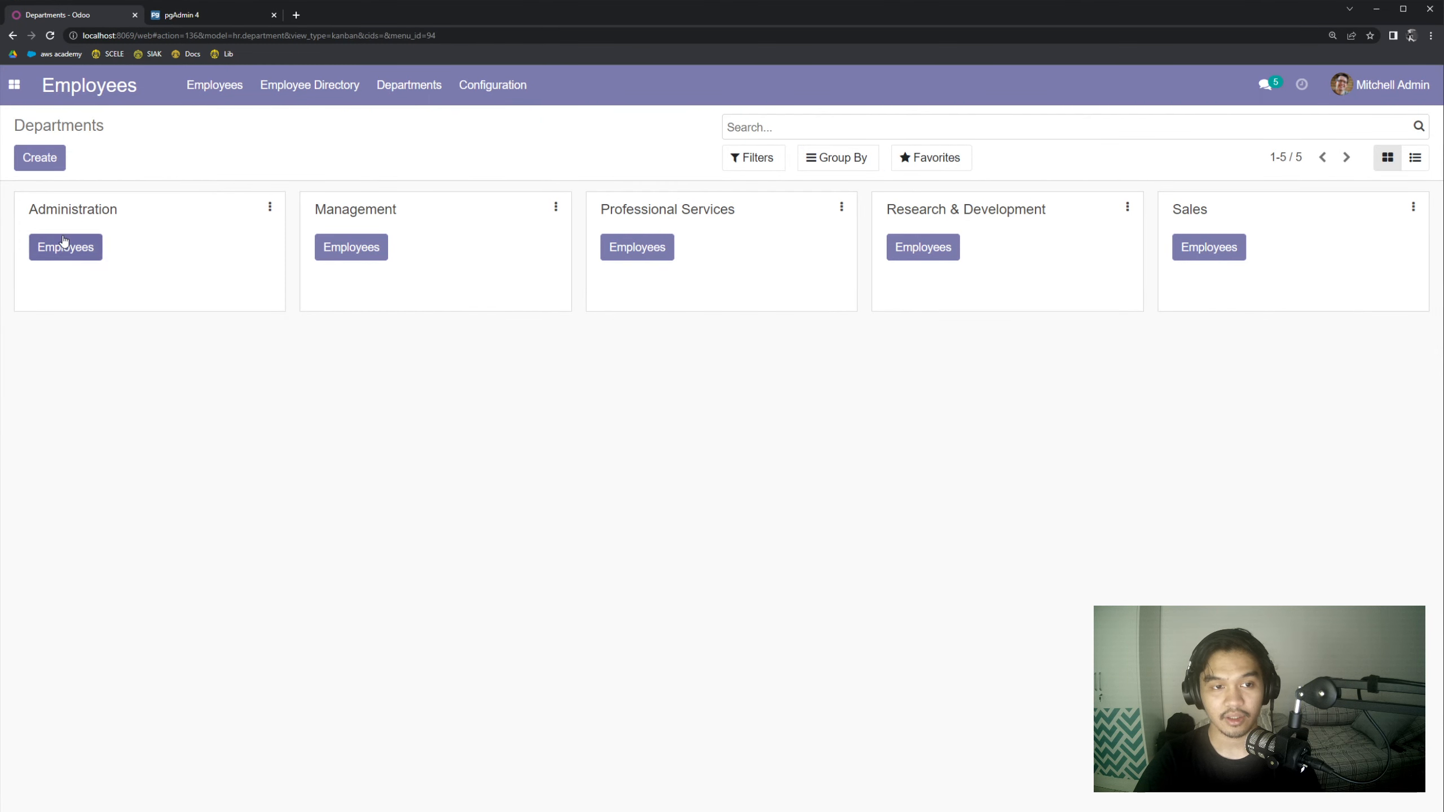
{"action": "left_click", "coordinate": [45, 161]}
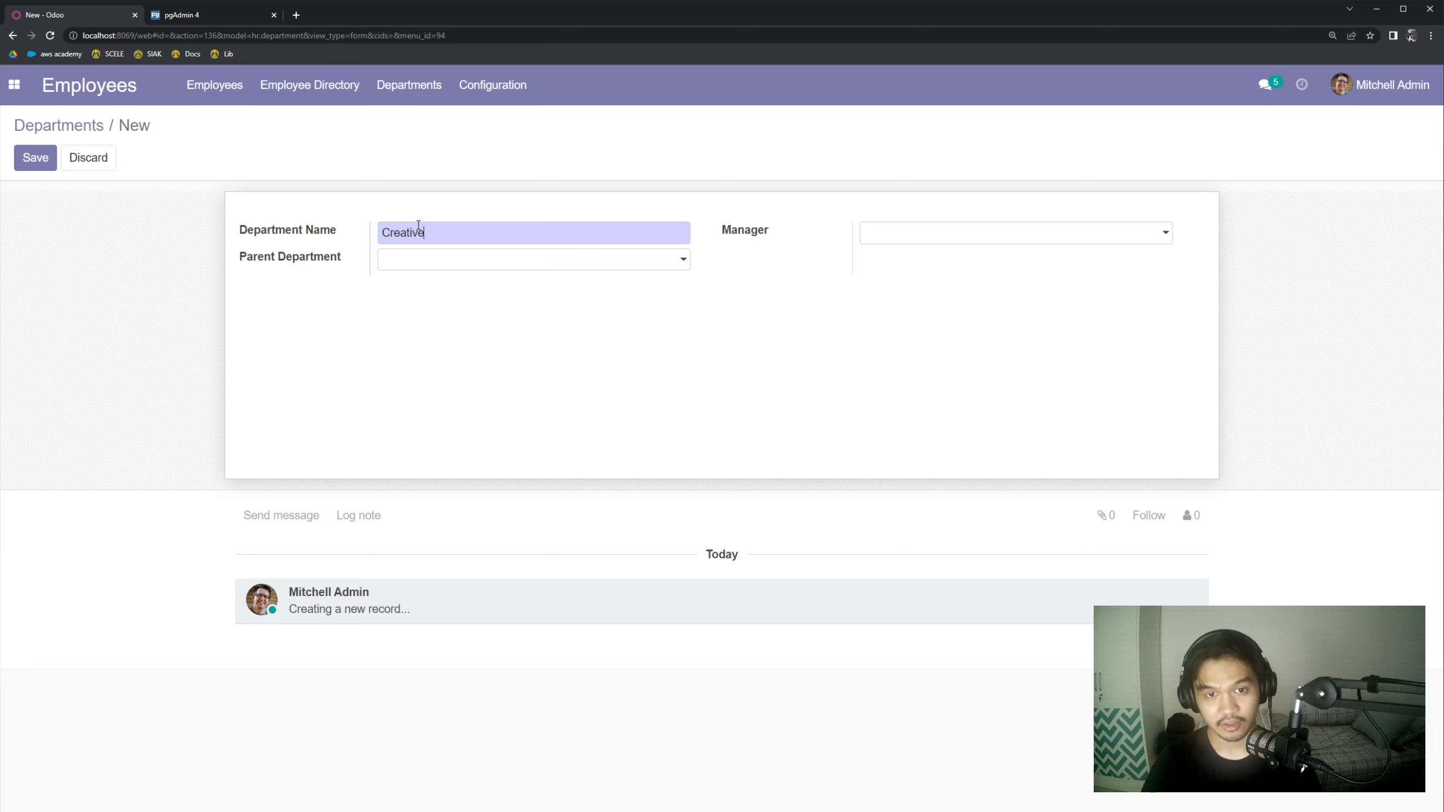
{"action": "type", "text": "Creative"}
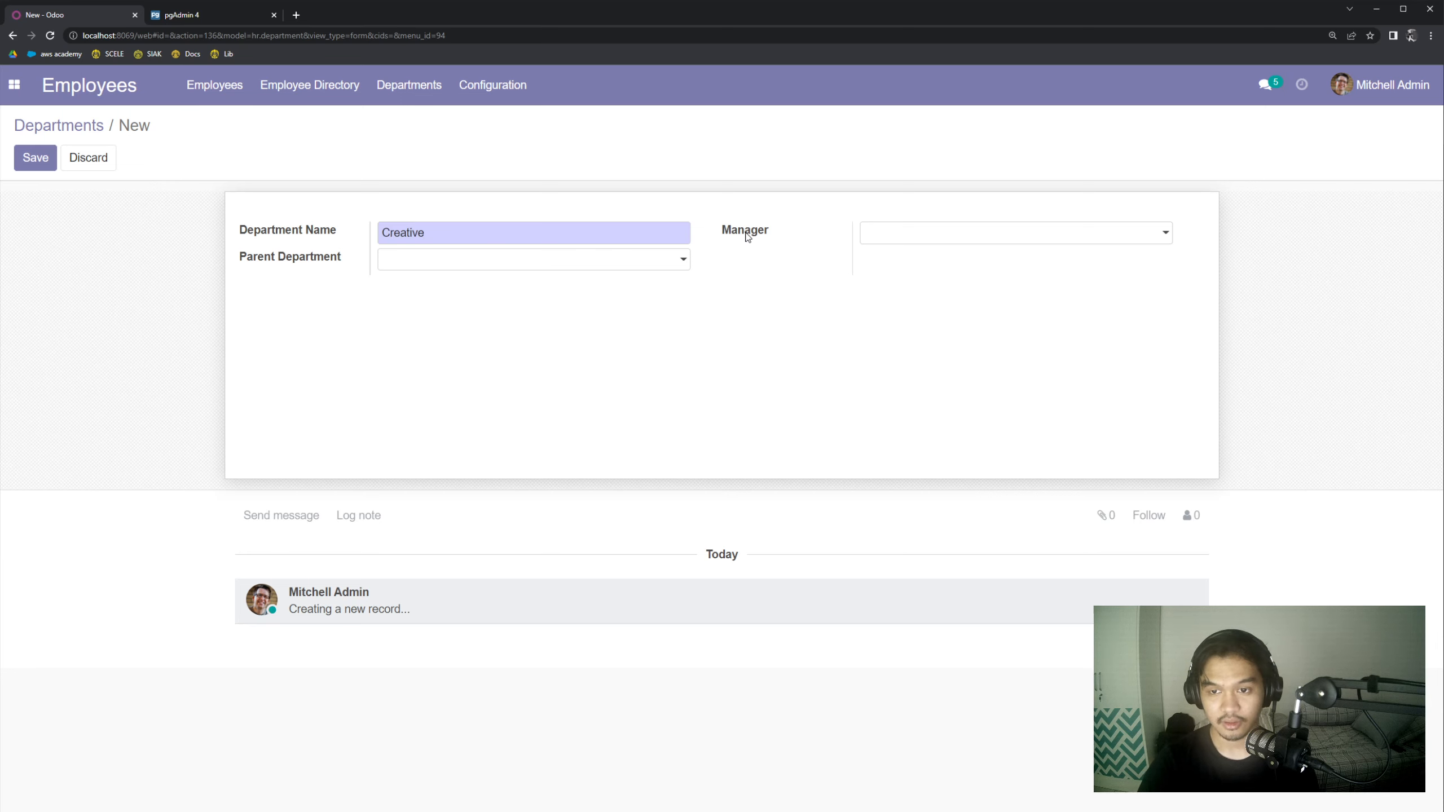
{"action": "left_click", "coordinate": [931, 239]}
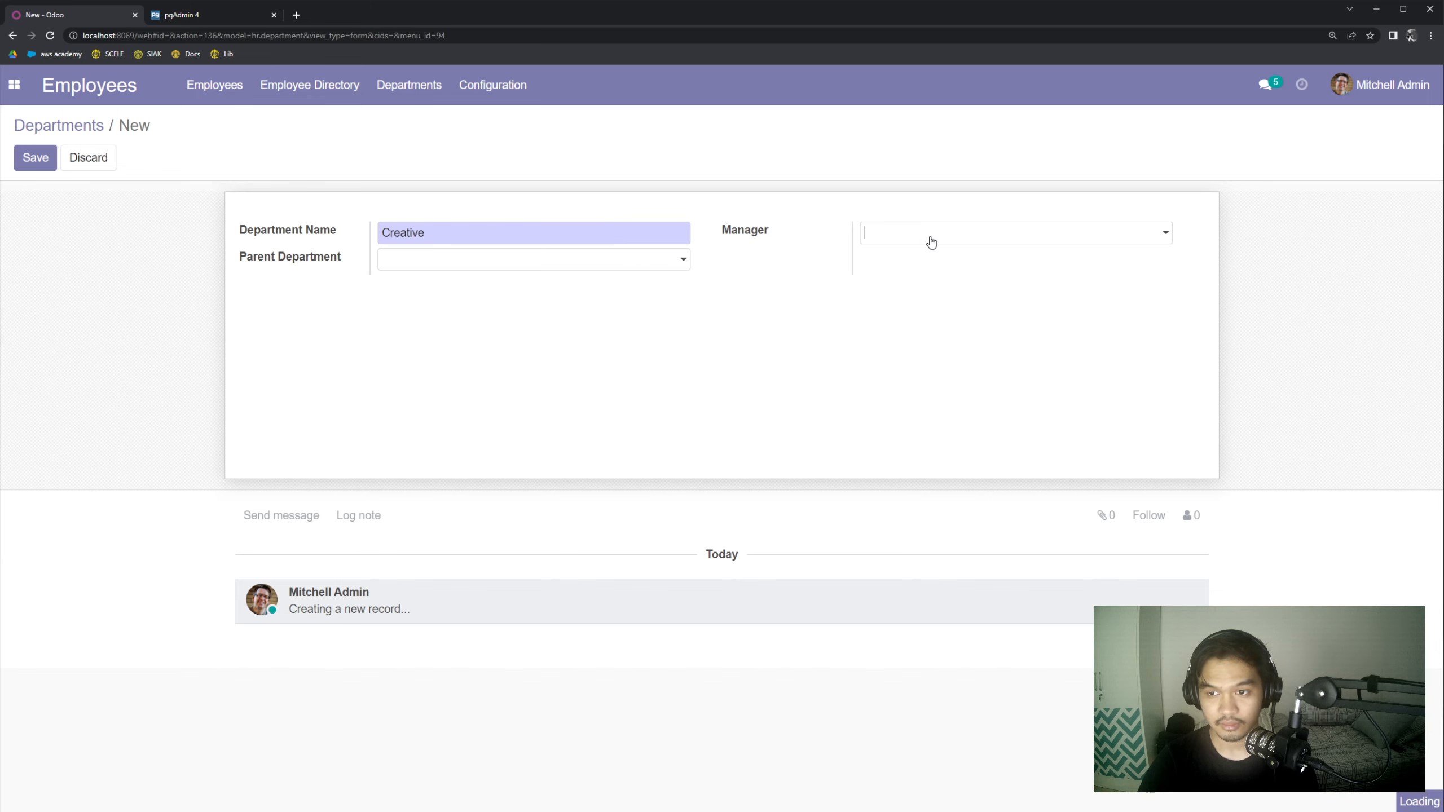
{"action": "left_click", "coordinate": [754, 290]}
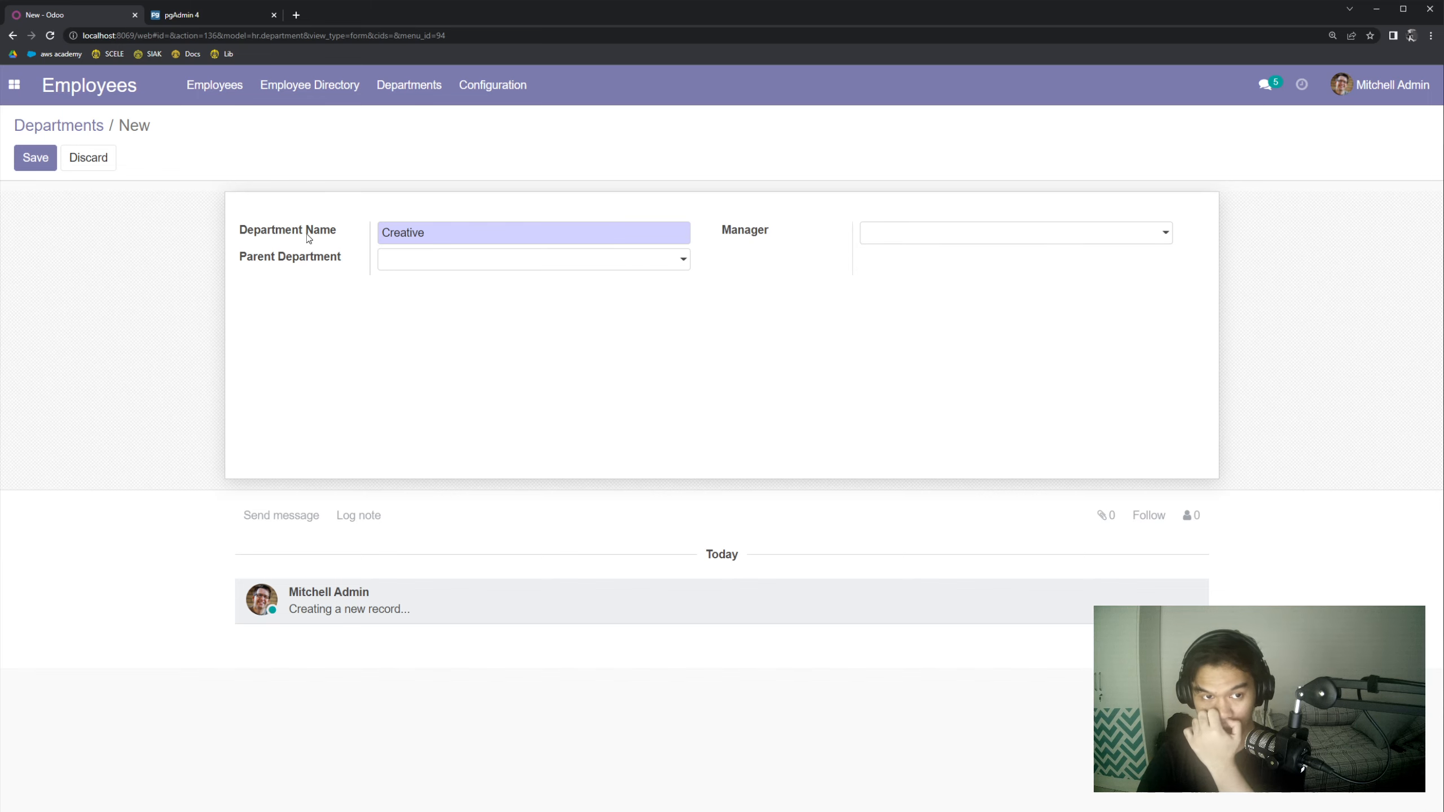
{"action": "left_click", "coordinate": [33, 162]}
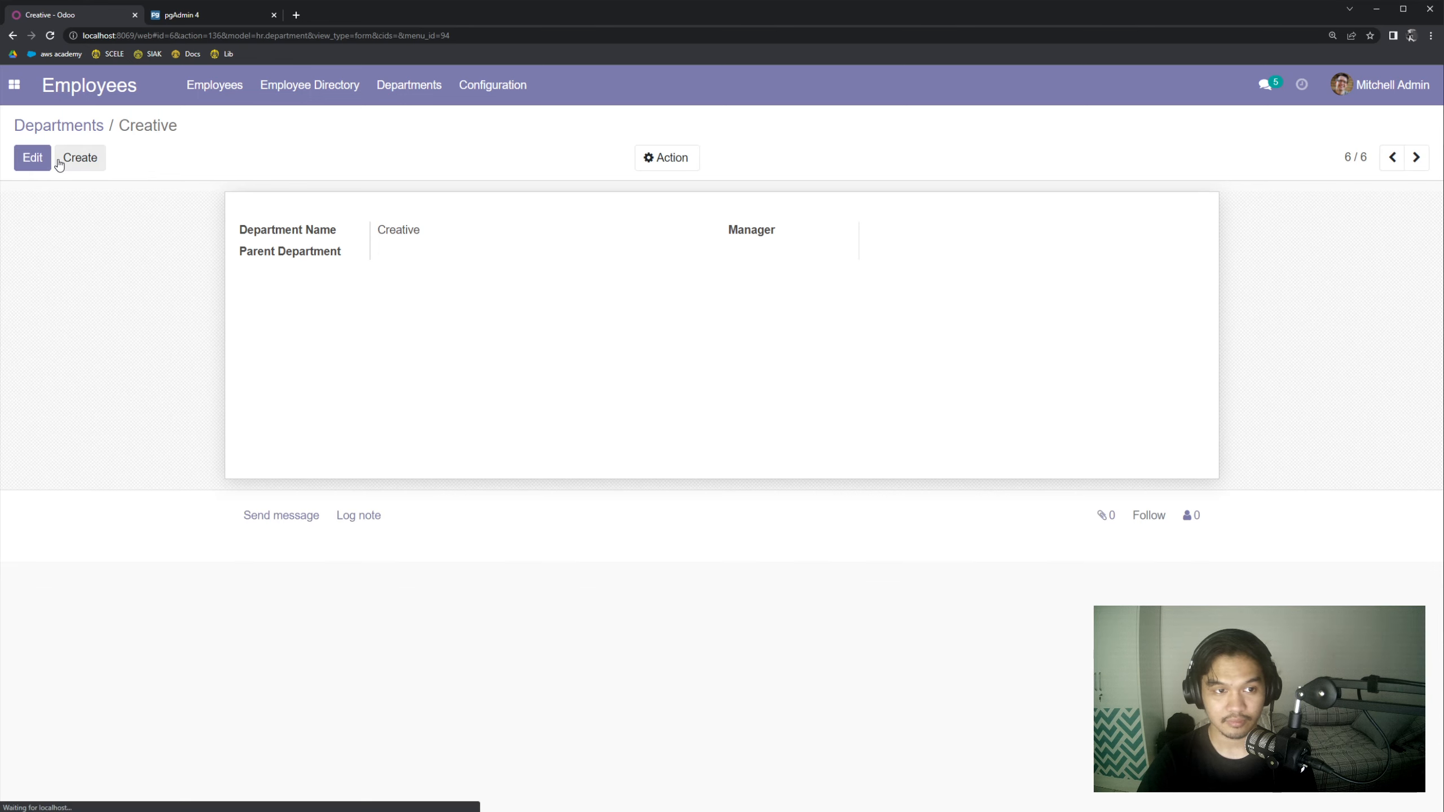
- Switch to pgAdmin and rerun the hr_department query to check for the Creative department
{"action": "left_click", "coordinate": [196, 15]}
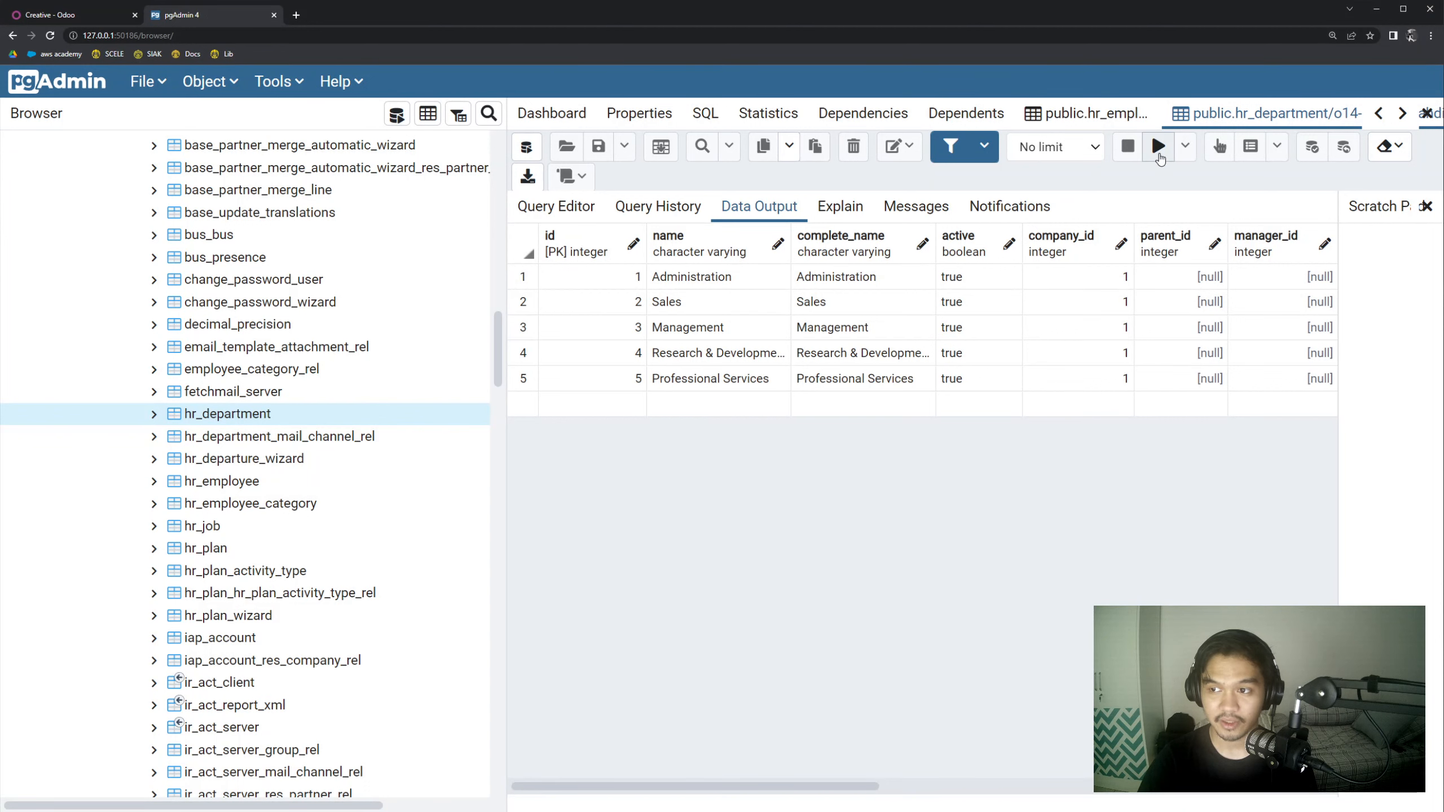
{"action": "left_click", "coordinate": [1157, 146]}
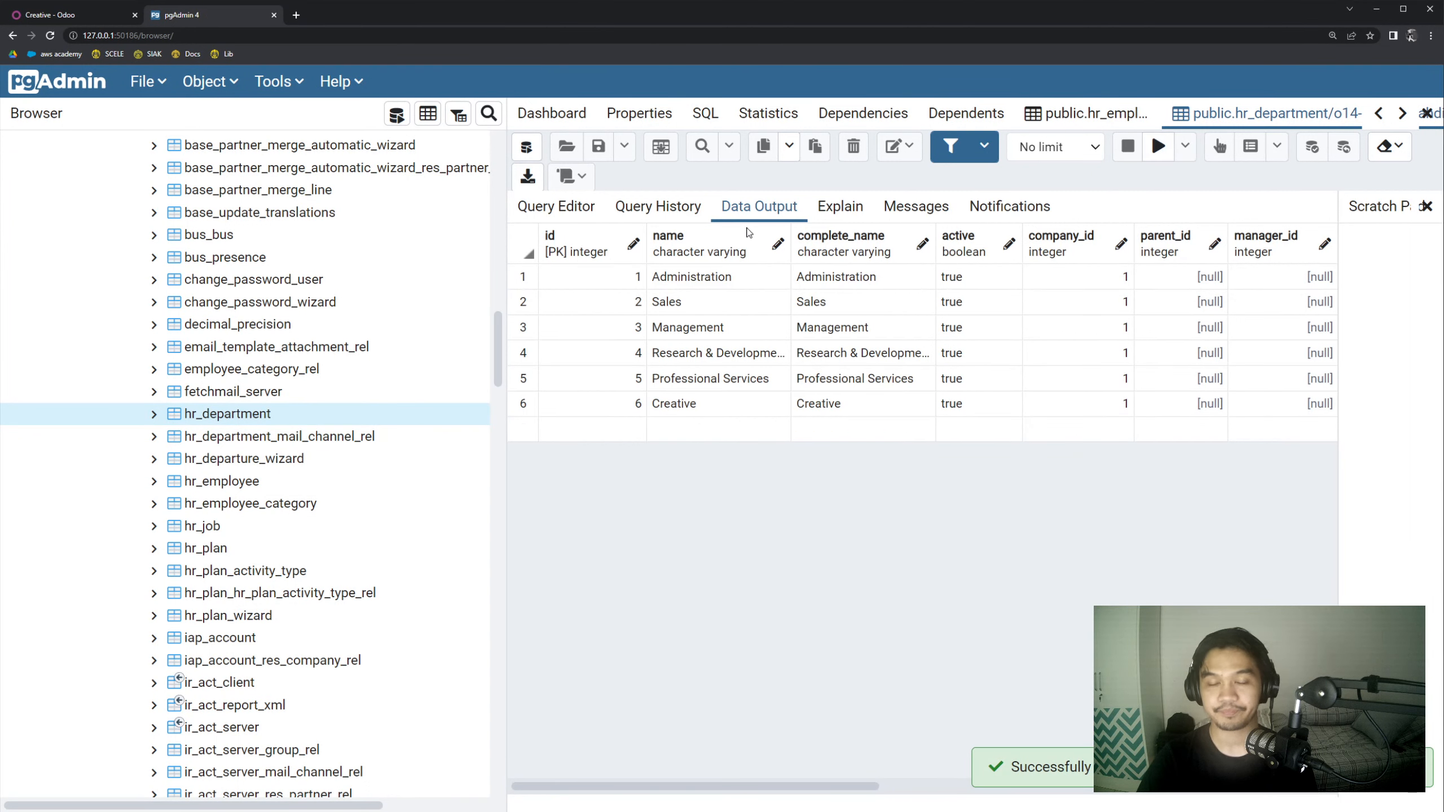
- Switch to Odoo, return to the employees overview, and start a new employee record
{"action": "left_click", "coordinate": [74, 15]}
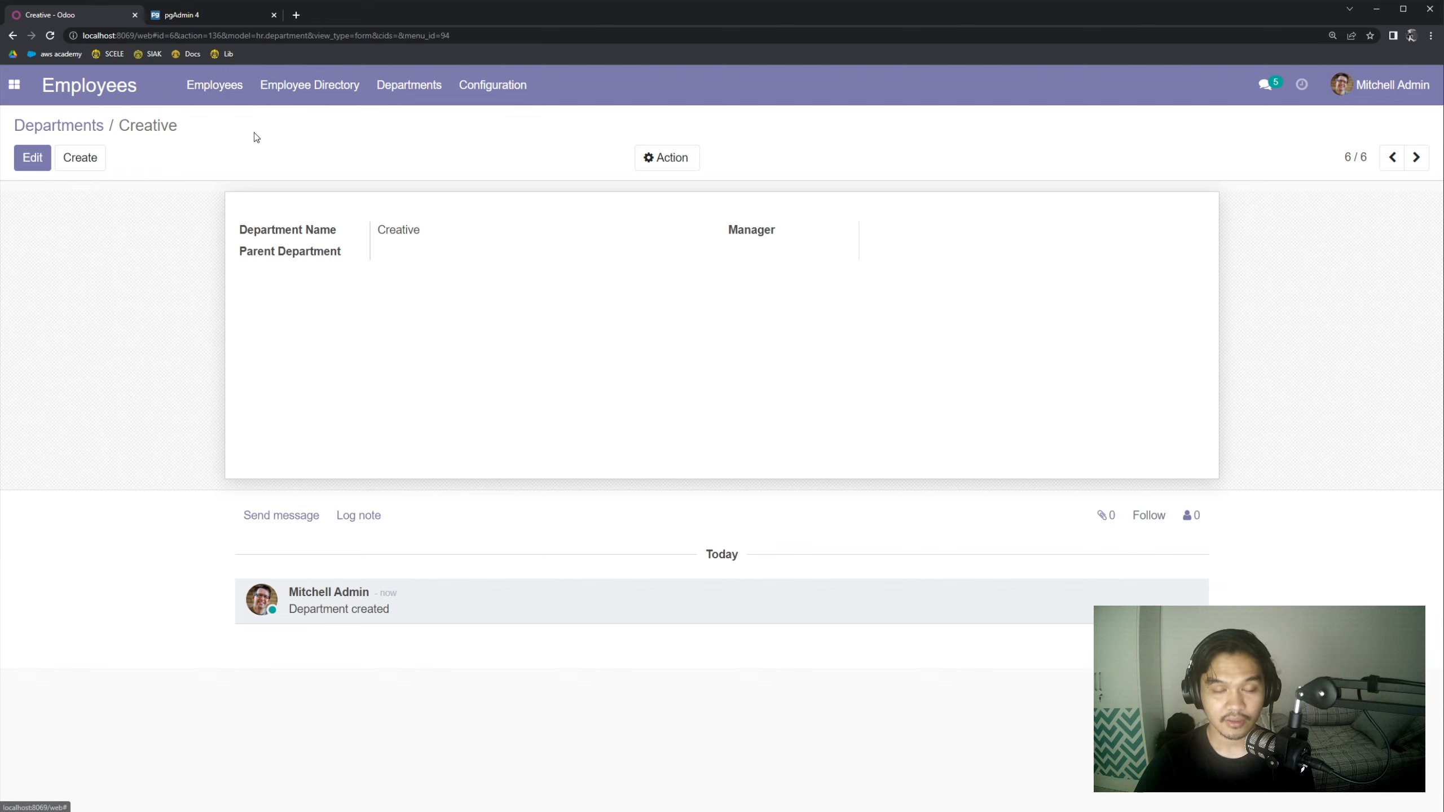
{"action": "left_click", "coordinate": [216, 84]}
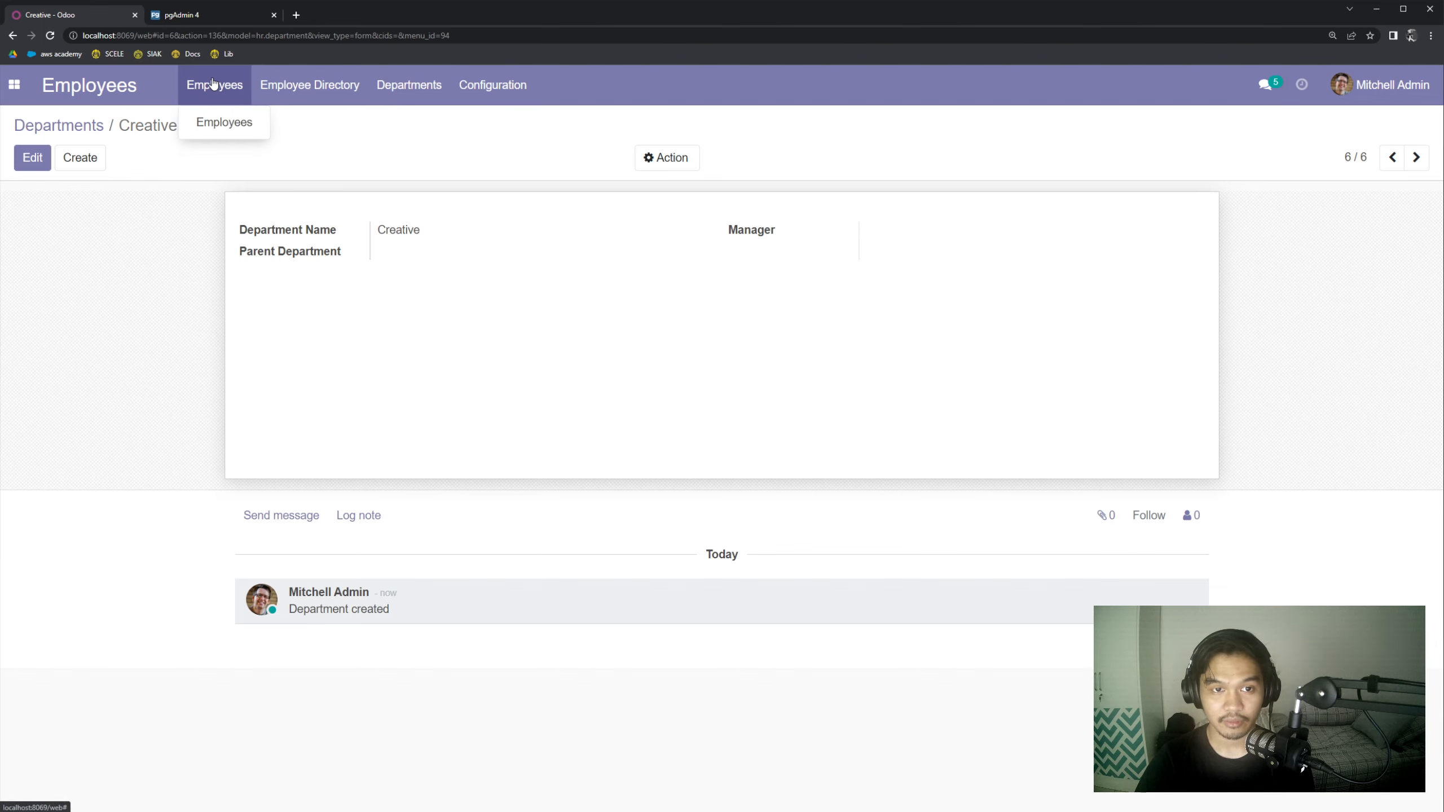
{"action": "left_click", "coordinate": [216, 85]}
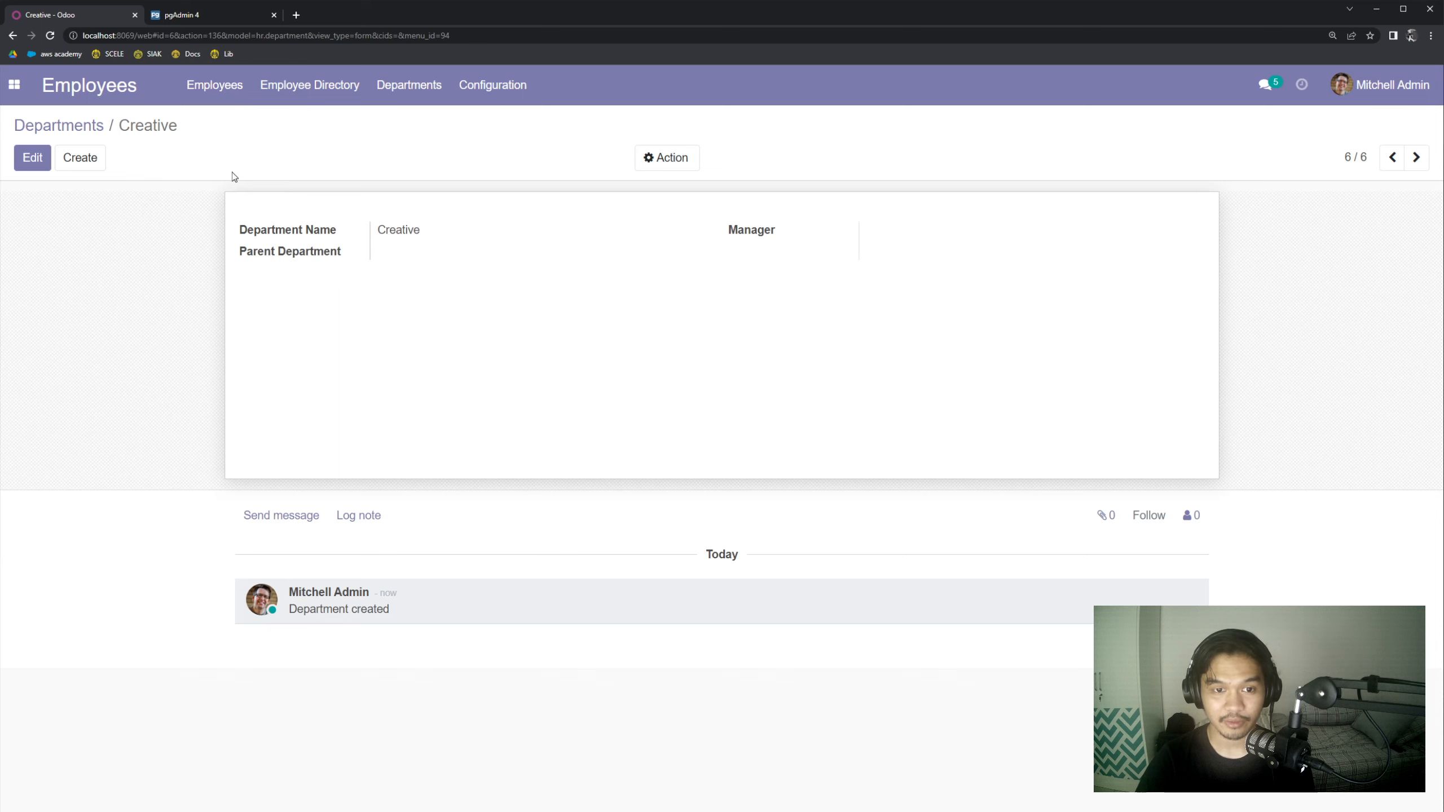
{"action": "left_click", "coordinate": [220, 86]}
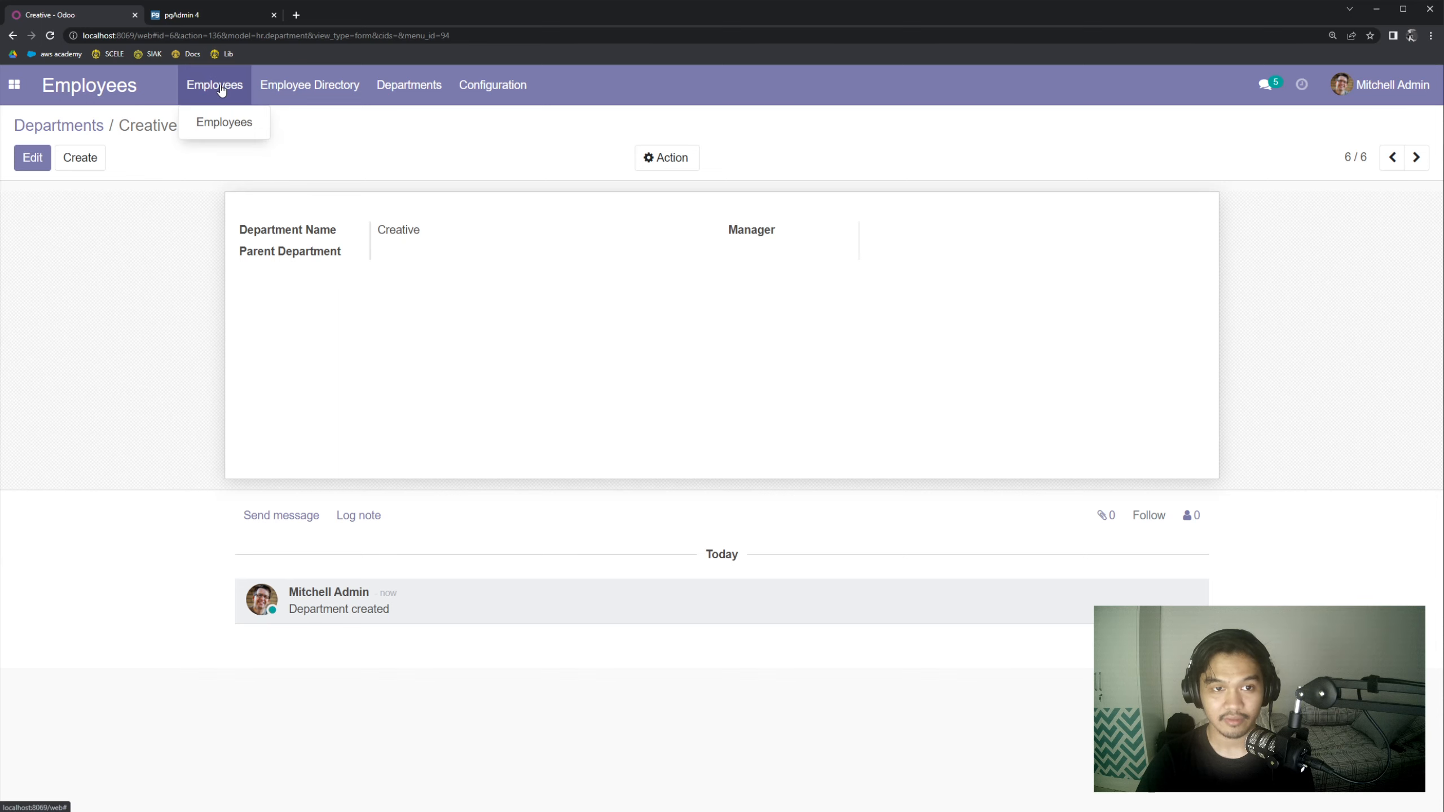
{"action": "left_click", "coordinate": [102, 89]}
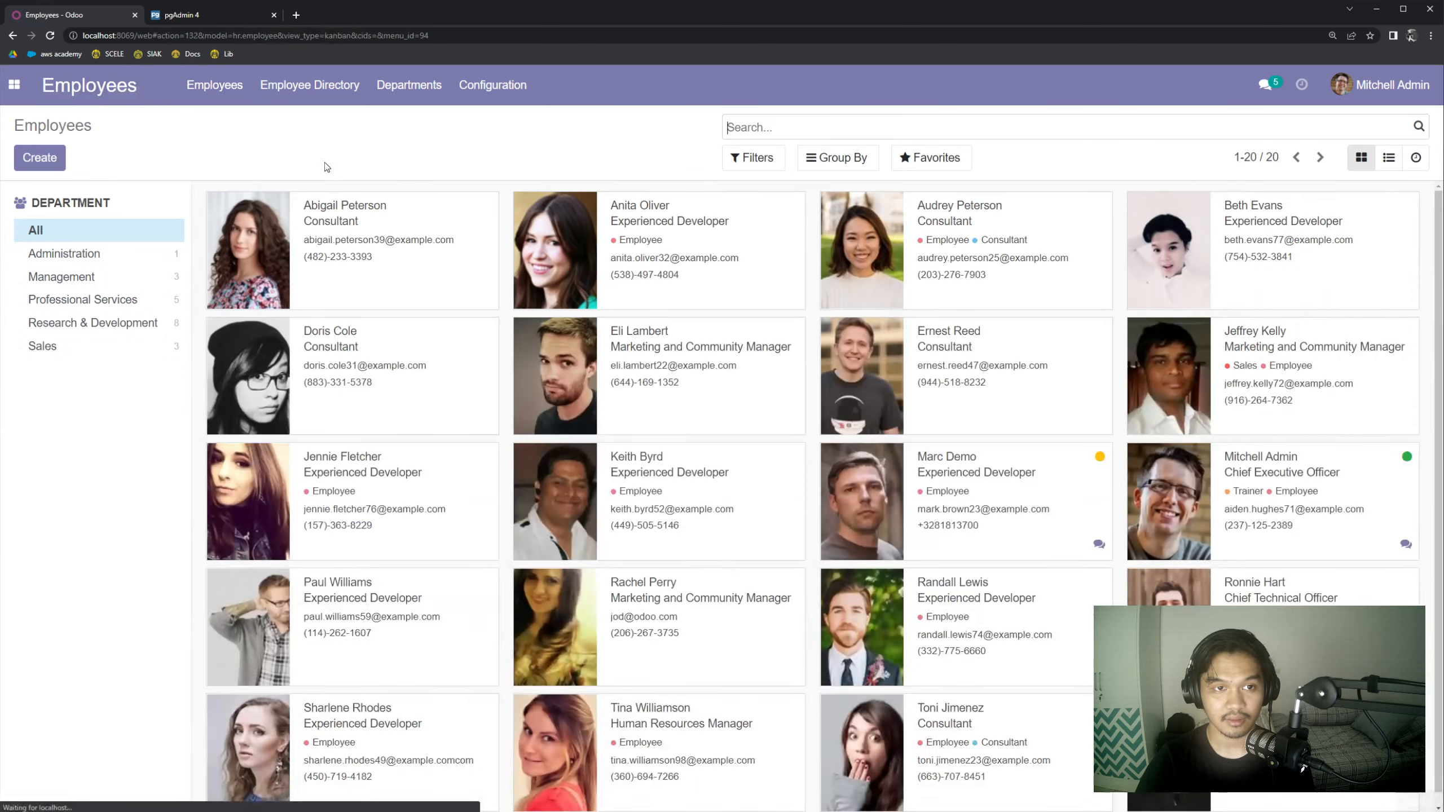
{"action": "left_click", "coordinate": [45, 161]}
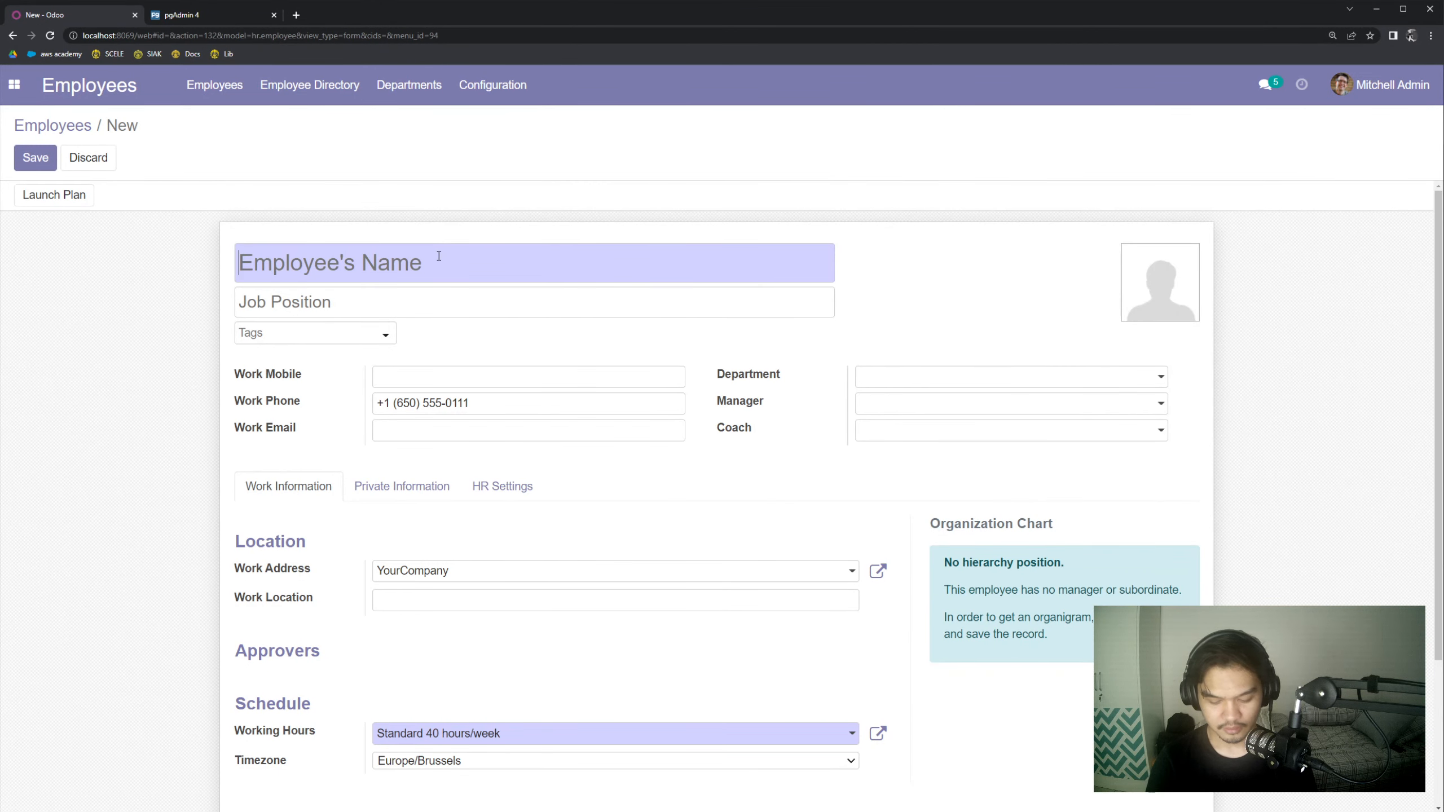
- Enter the employee's full name, set the job position to Creative Manager, and assign the Creative department
{"action": "type", "text": "John Doe"}
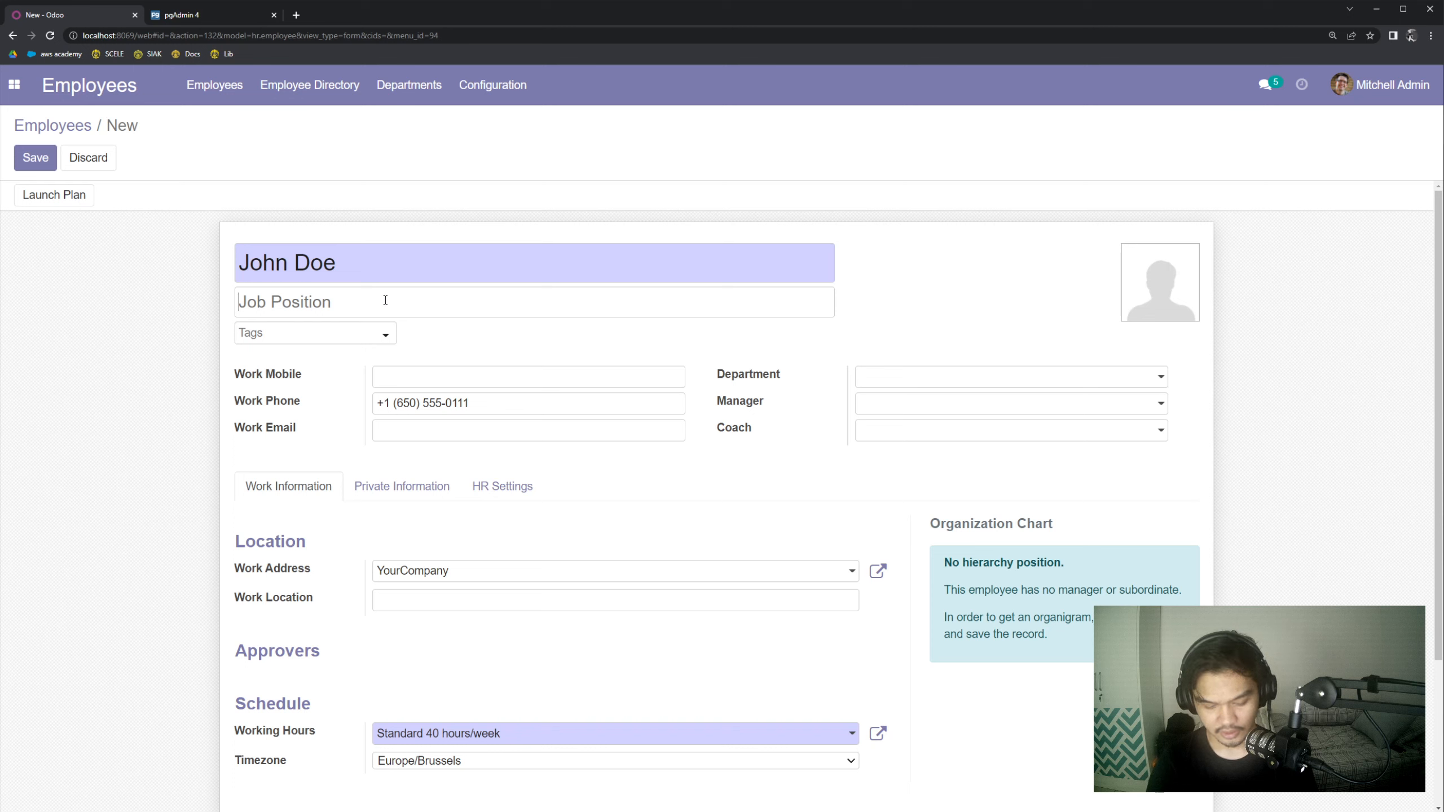
{"action": "type", "text": "Creative Manager"}
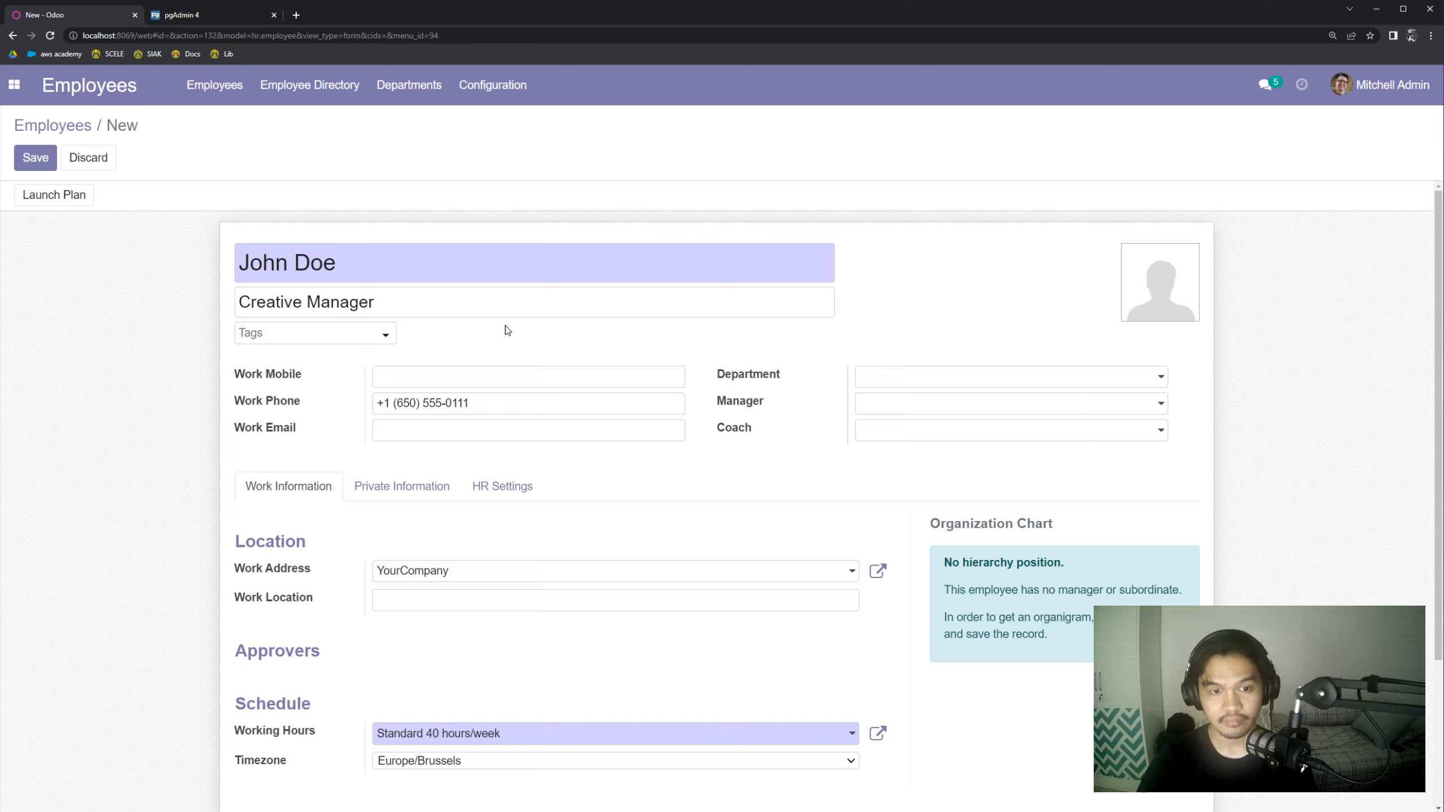
{"action": "left_click", "coordinate": [893, 373]}
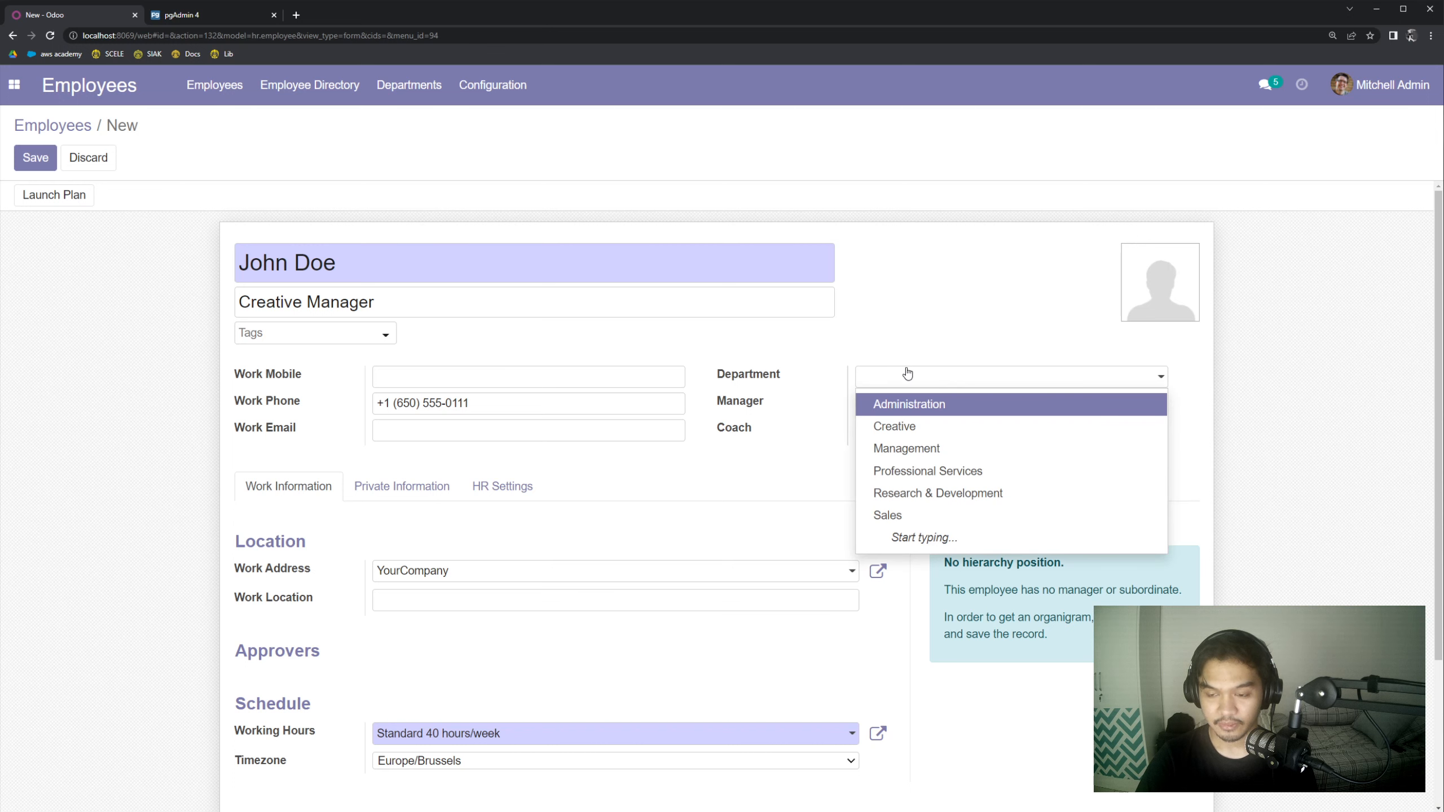
{"action": "left_click", "coordinate": [921, 426]}
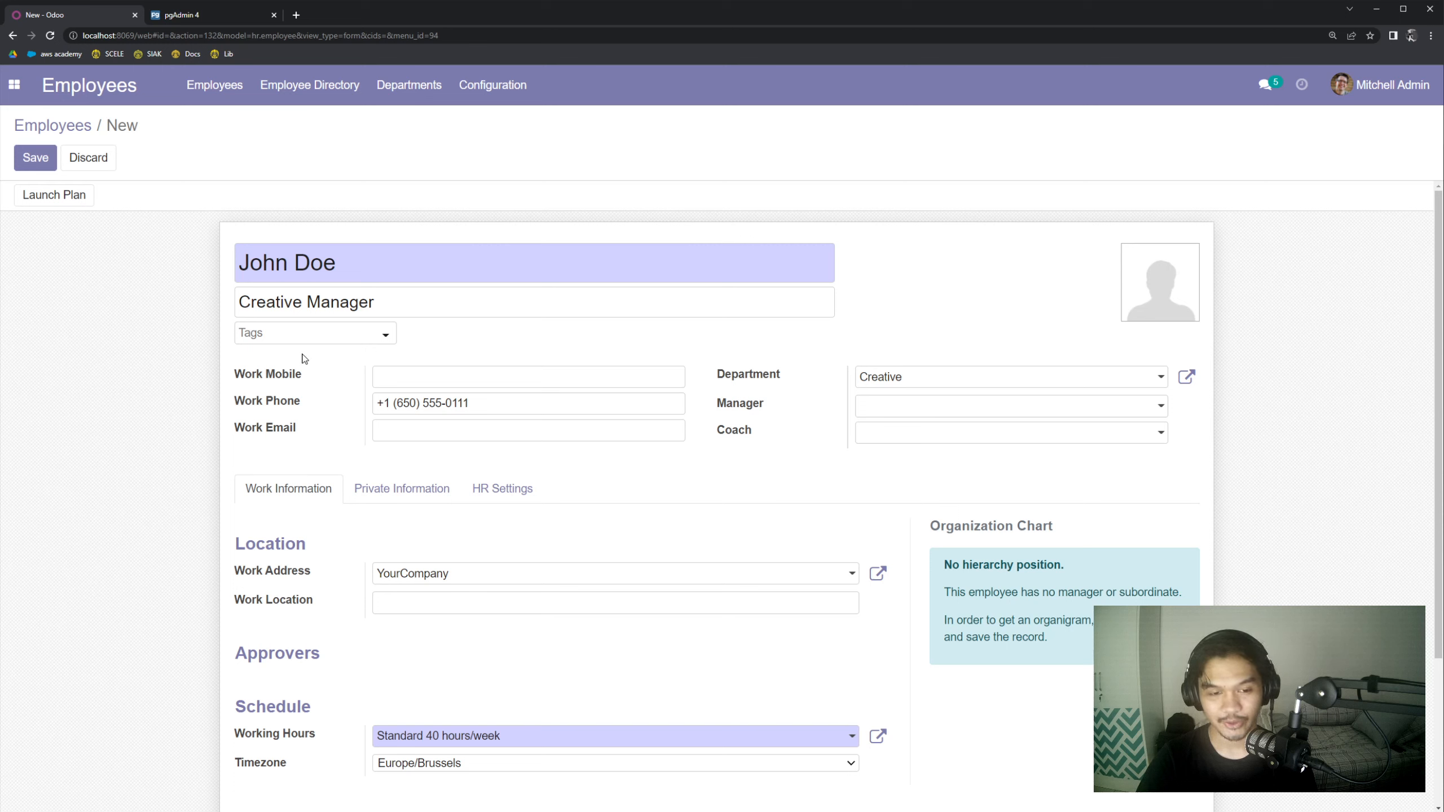
- Fill in the new employee's work mobile number and work email address
{"action": "left_click", "coordinate": [478, 385]}
{"action": "type", "text": "08"}
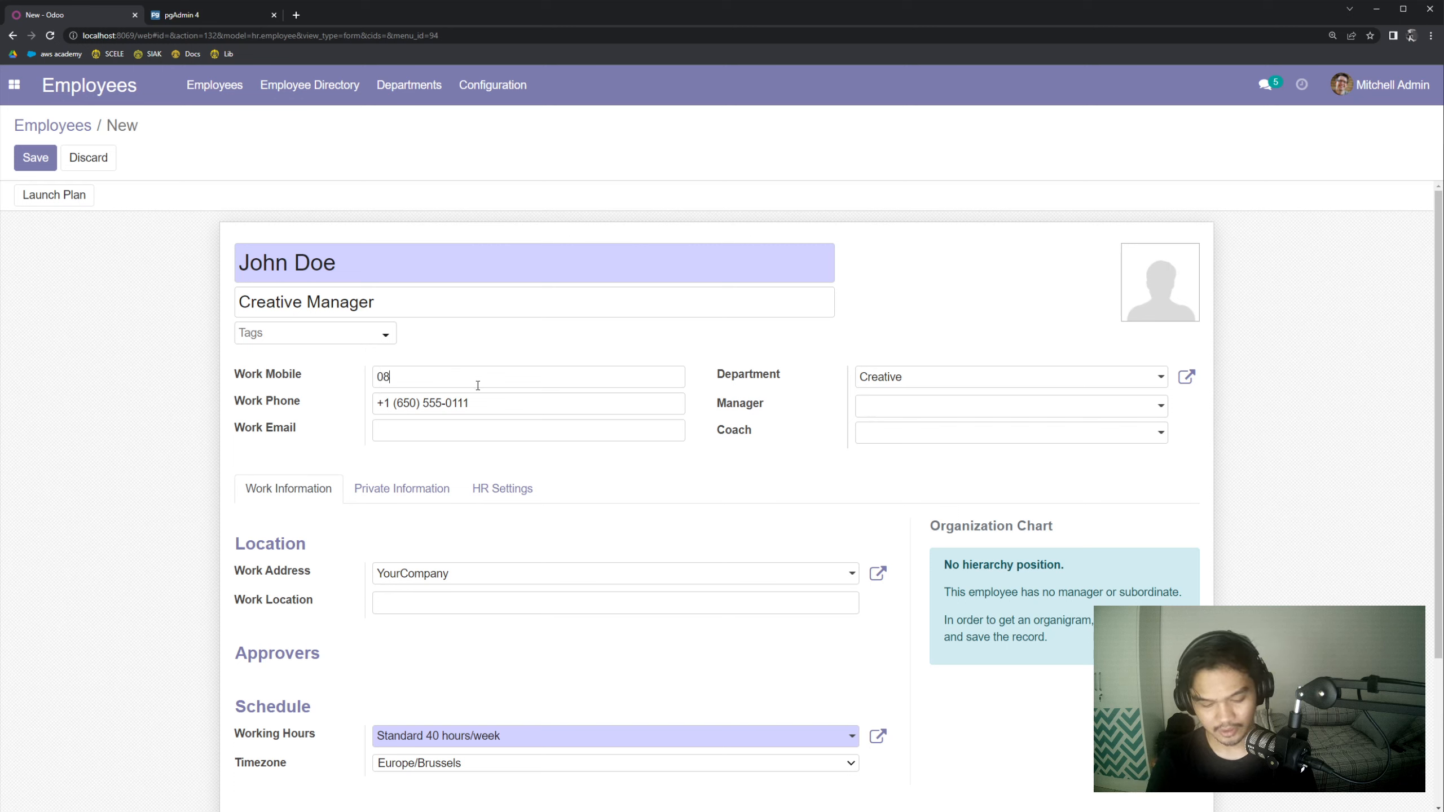
{"action": "type", "text": "123456"}
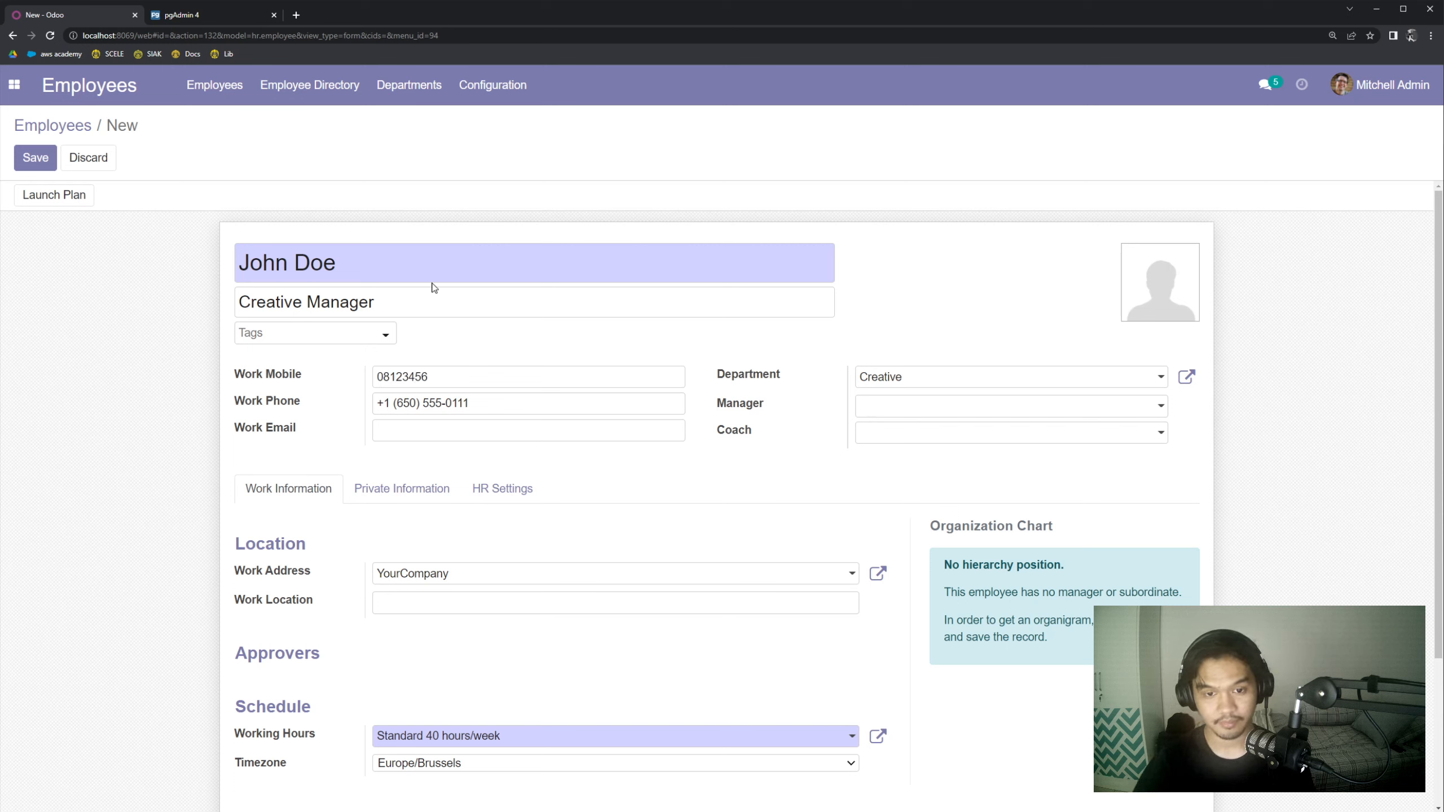
{"action": "left_click", "coordinate": [461, 430]}
{"action": "type", "text": "john.doe@creative"}
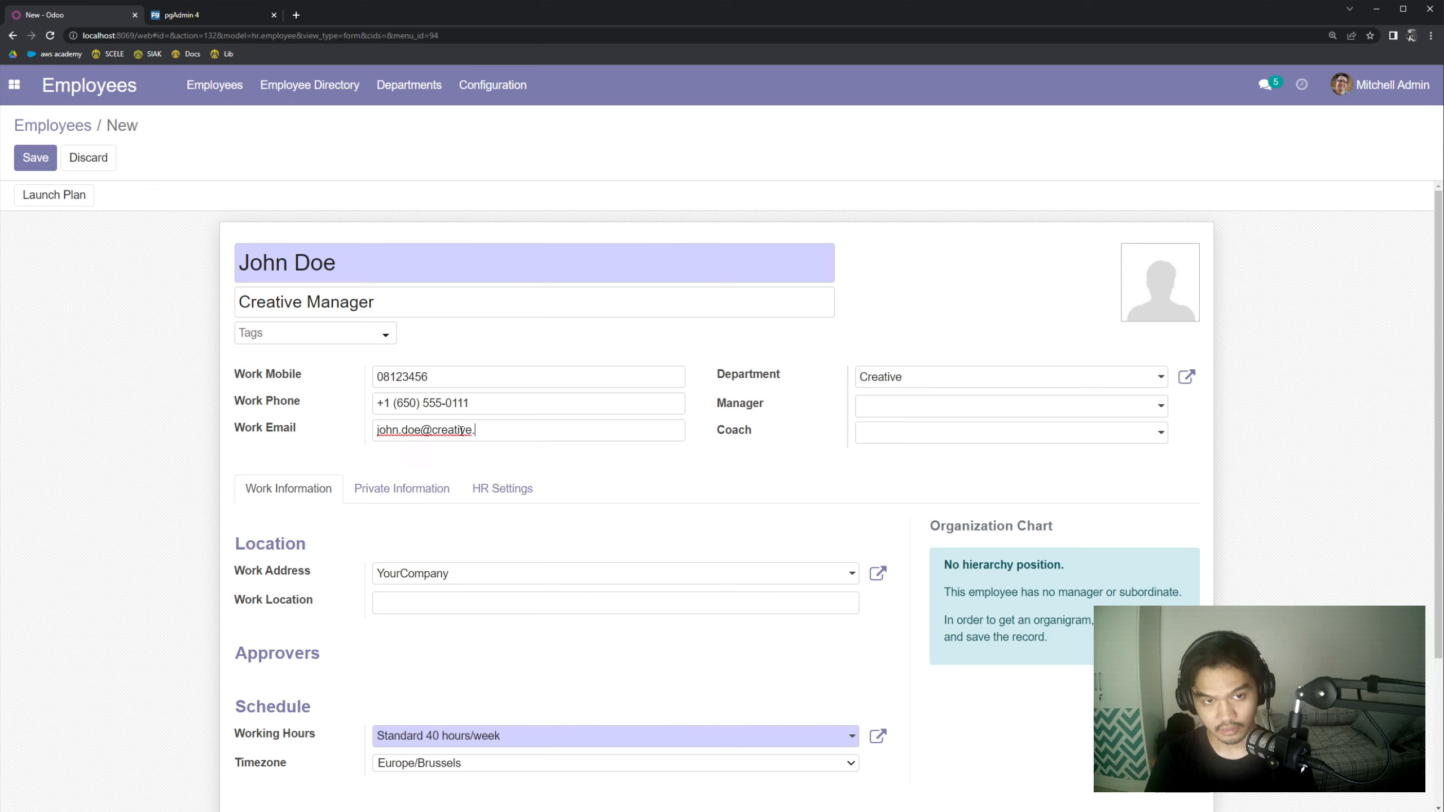
{"action": "type", "text": ".mycio"}
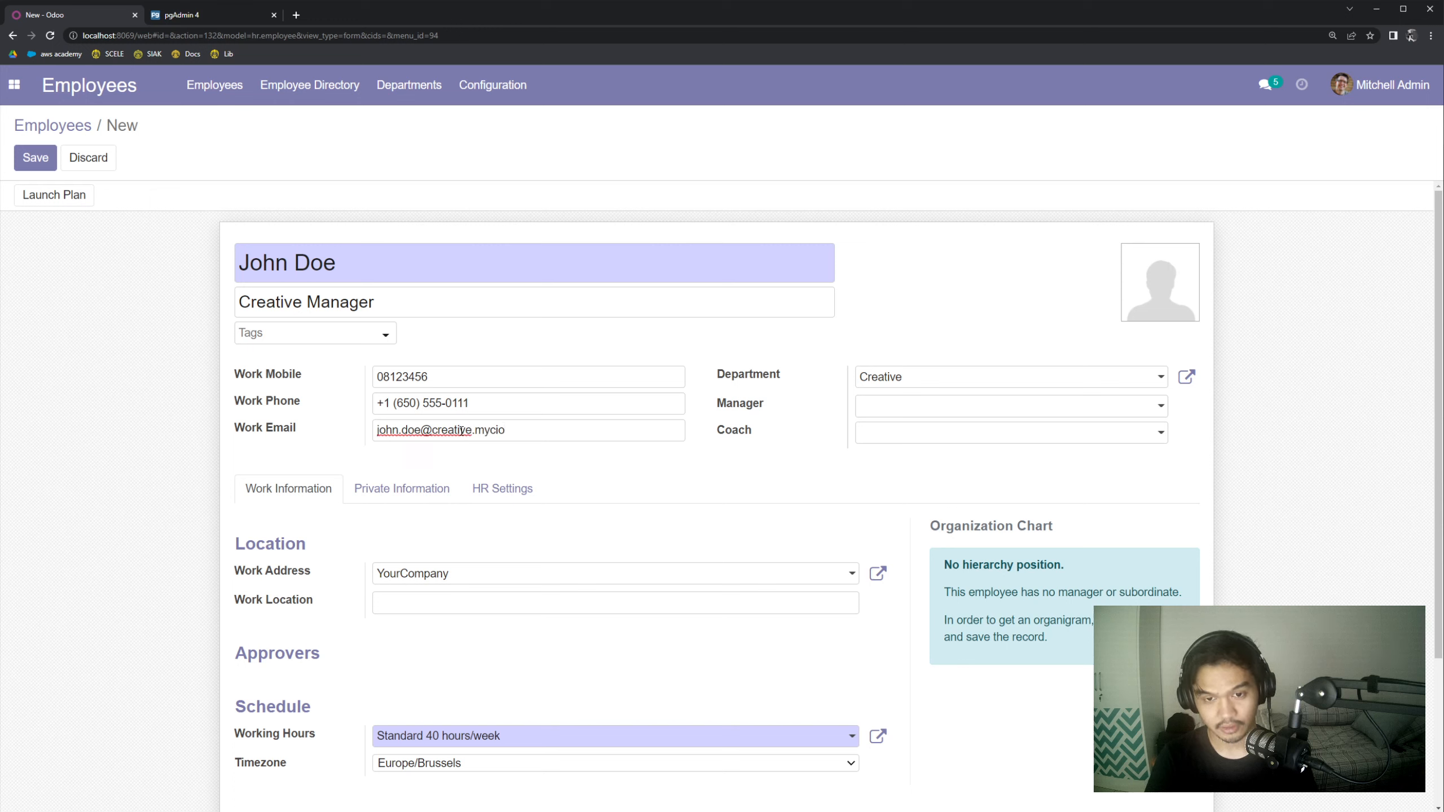
{"action": "key", "text": "BackSpace"}
{"action": "key", "text": "BackSpace"}
{"action": "type", "text": "om"}
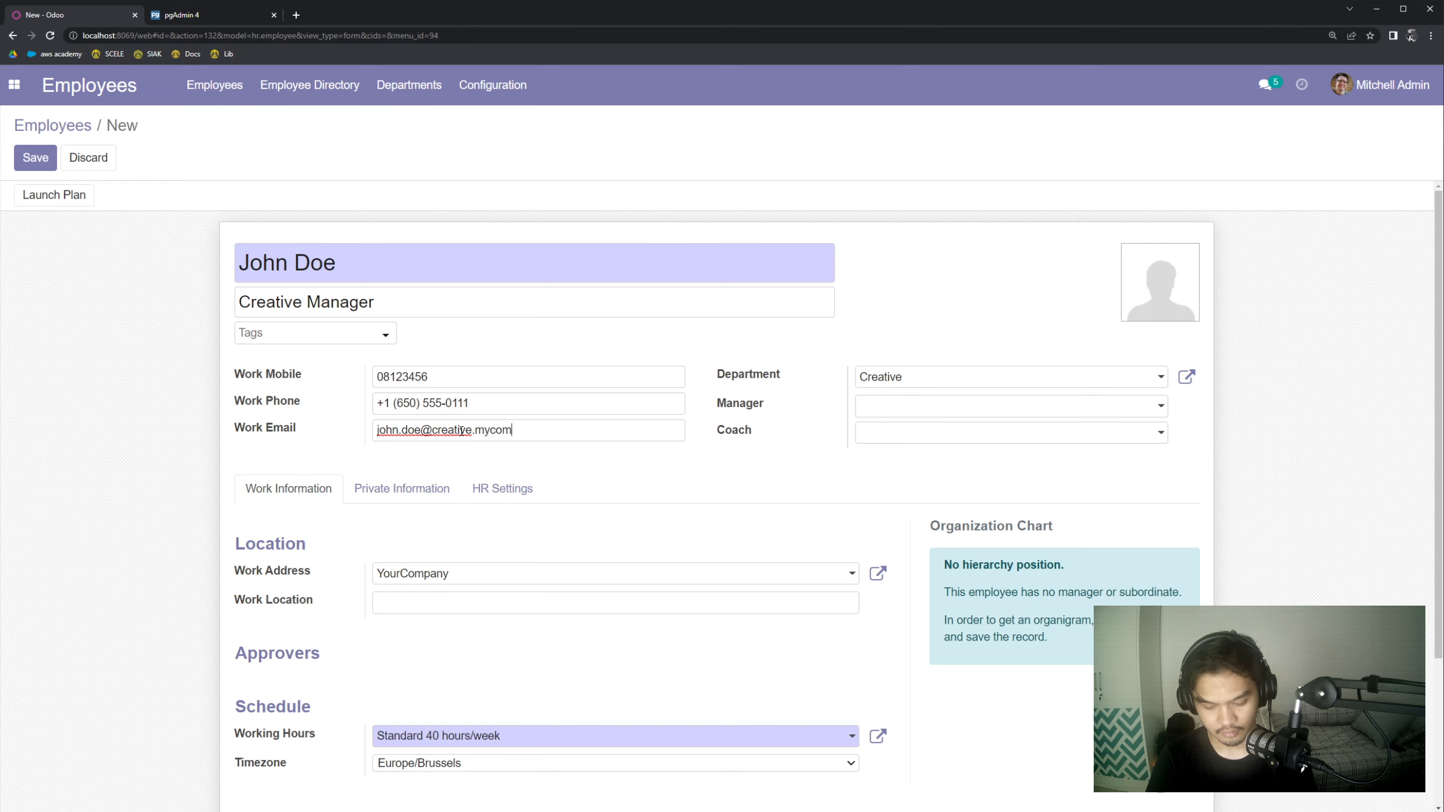
{"action": "type", "text": "pany.com"}
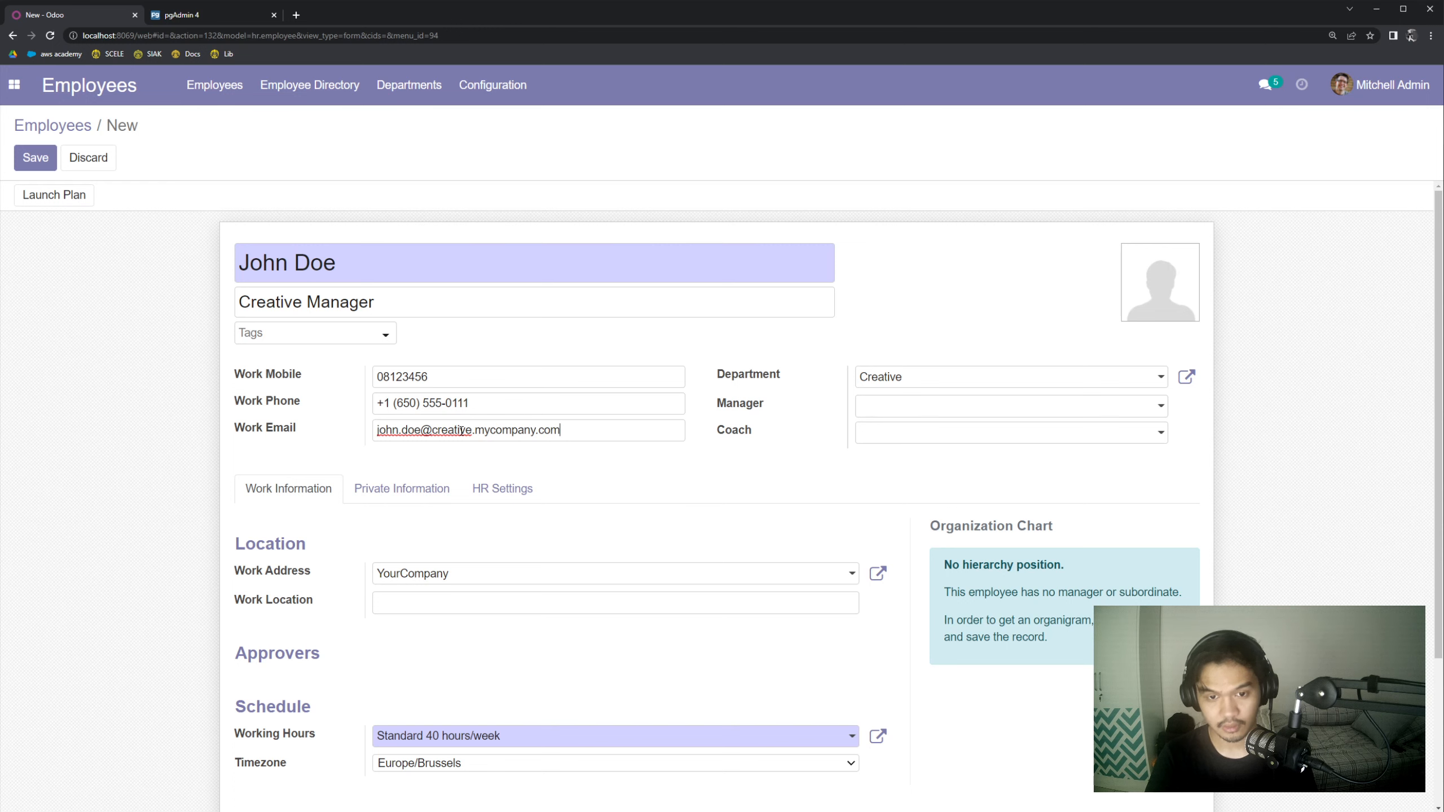
{"action": "left_click", "coordinate": [598, 450]}
- Review the new employee's work information, including the available work addresses and the Schedule section
{"action": "scroll", "coordinate": [460, 423], "scroll_direction": "down", "scroll_amount": 2}
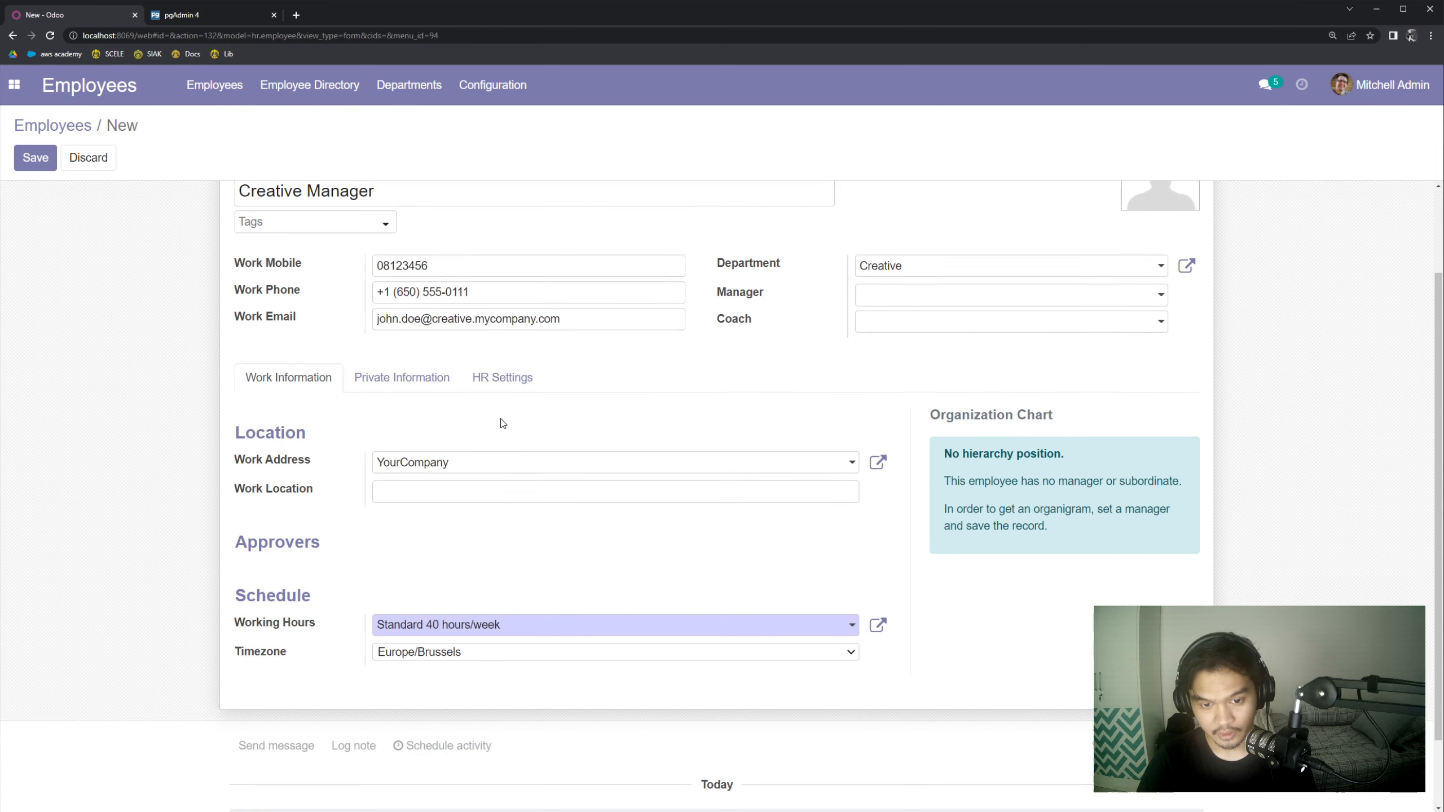
{"action": "scroll", "coordinate": [357, 396], "scroll_direction": "up", "scroll_amount": 2}
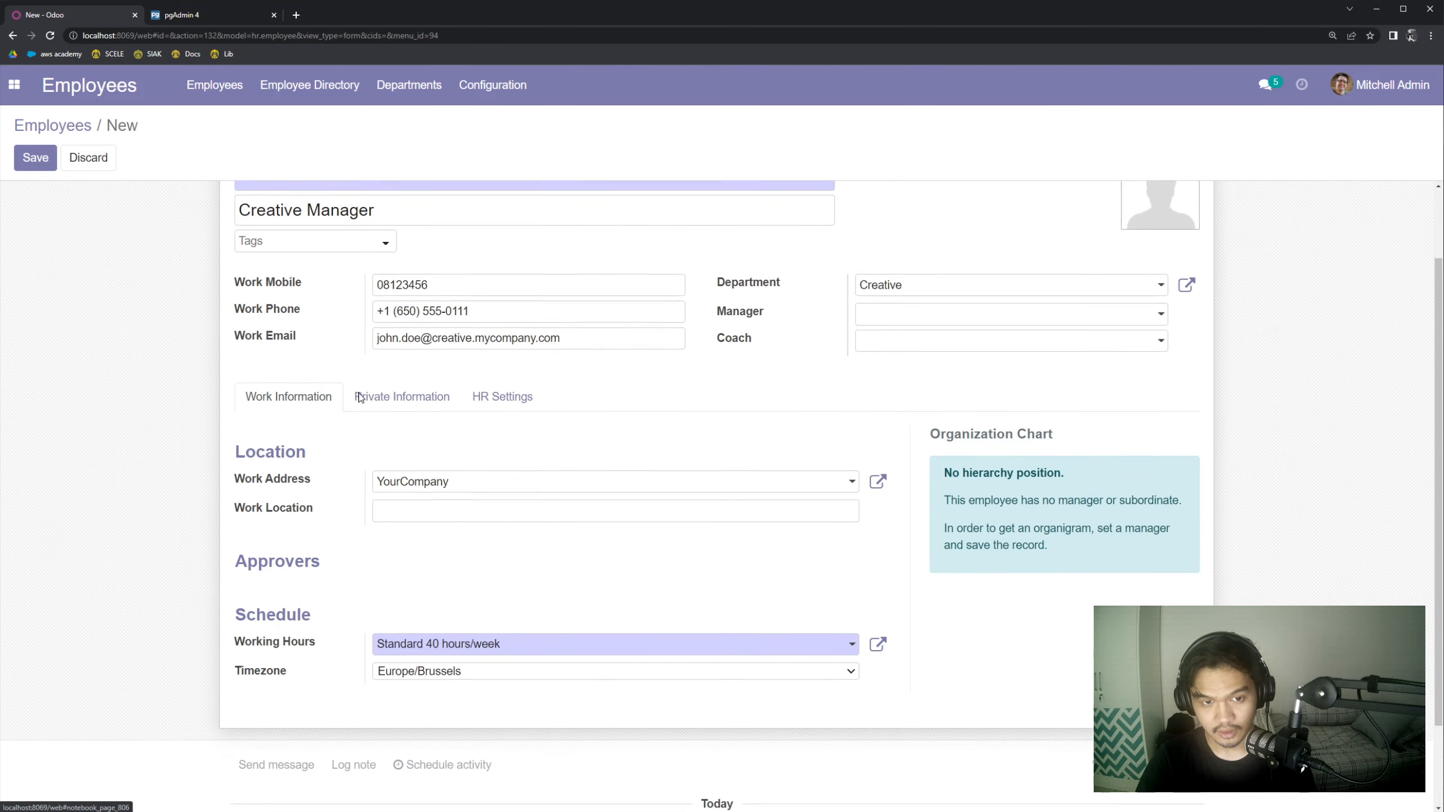
{"action": "scroll", "coordinate": [380, 377], "scroll_direction": "down", "scroll_amount": 3}
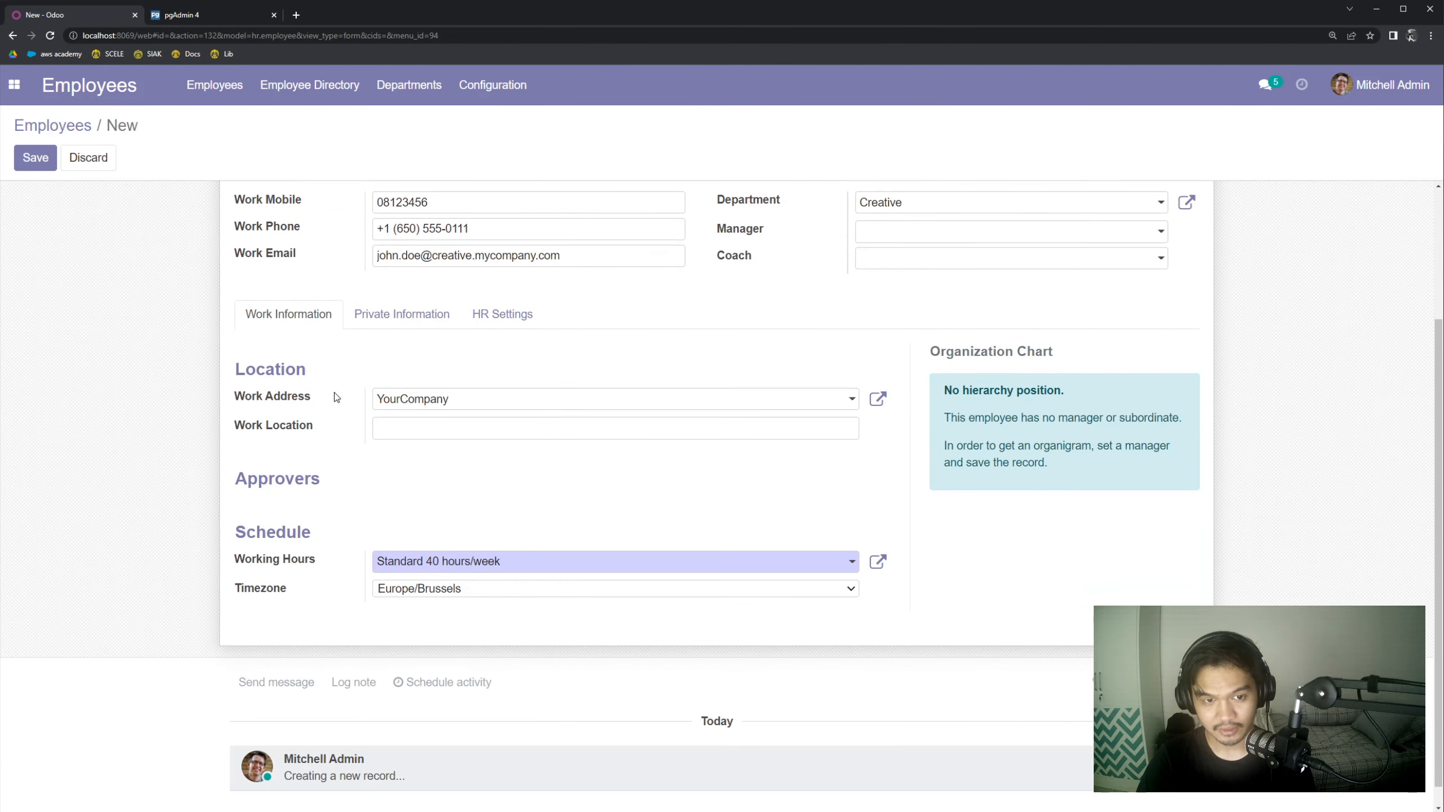
{"action": "scroll", "coordinate": [433, 453], "scroll_direction": "up", "scroll_amount": 2}
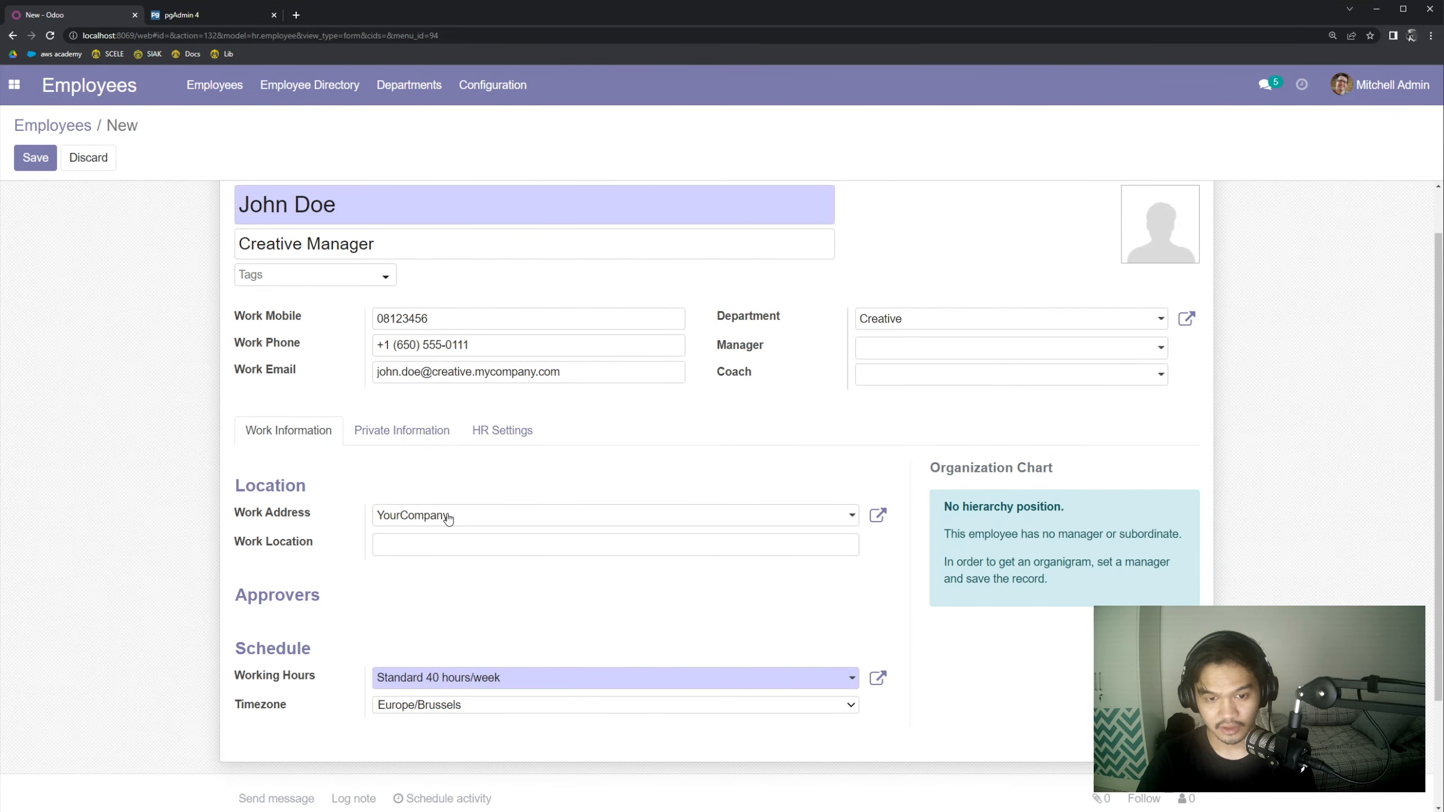
{"action": "left_click", "coordinate": [469, 522]}
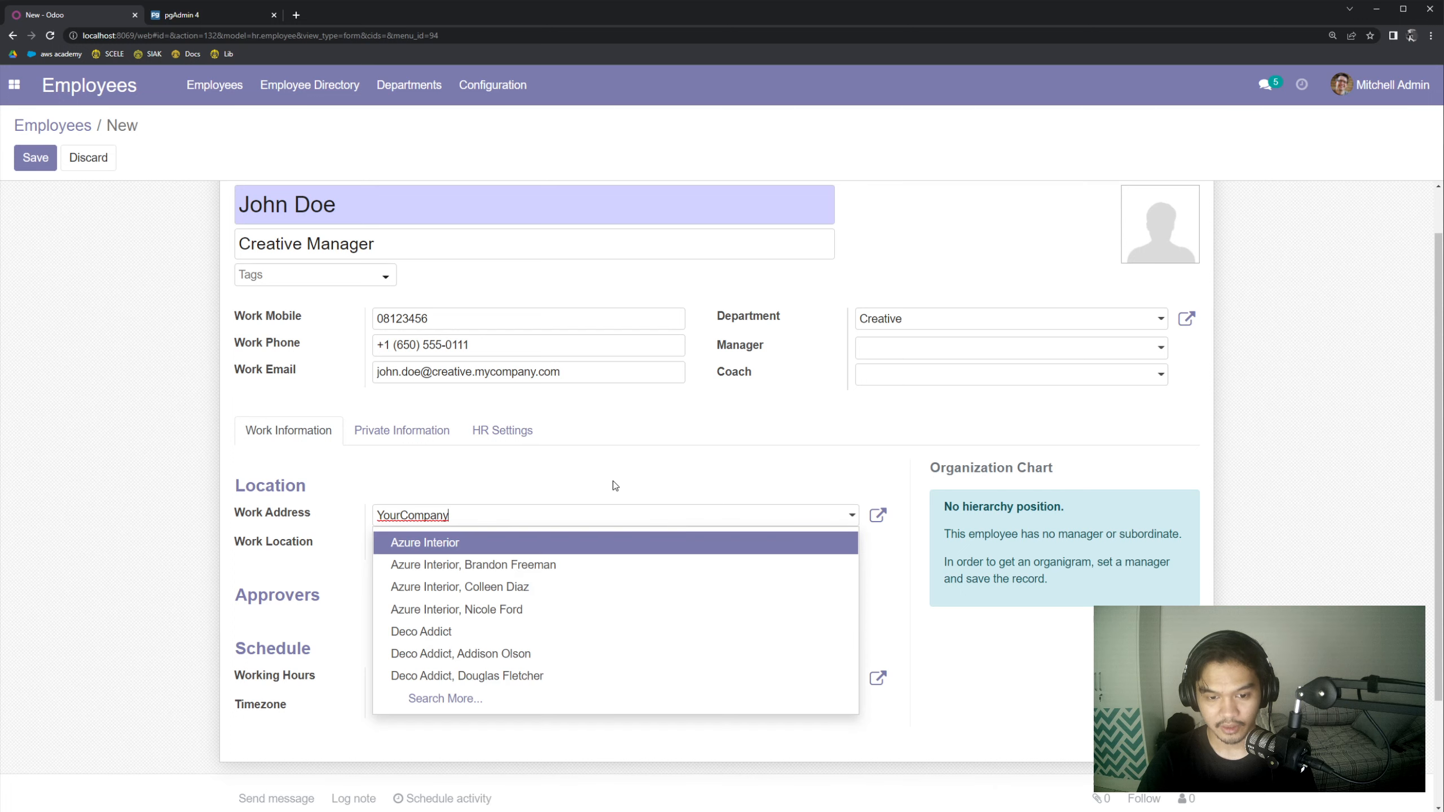
{"action": "left_click", "coordinate": [596, 484]}
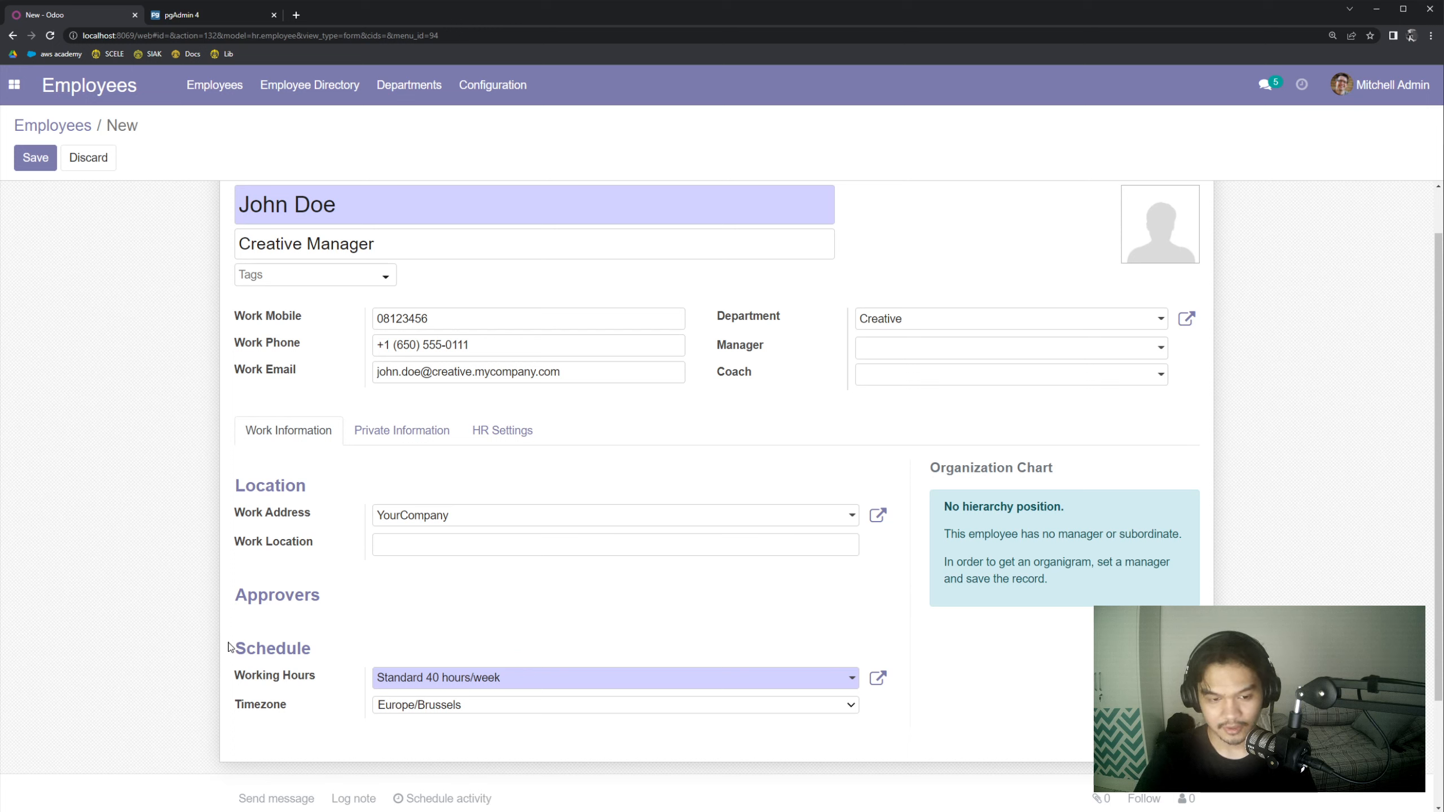
{"action": "left_click_drag", "start_coordinate": [233, 646], "coordinate": [433, 653]}
{"action": "left_click", "coordinate": [472, 645]}
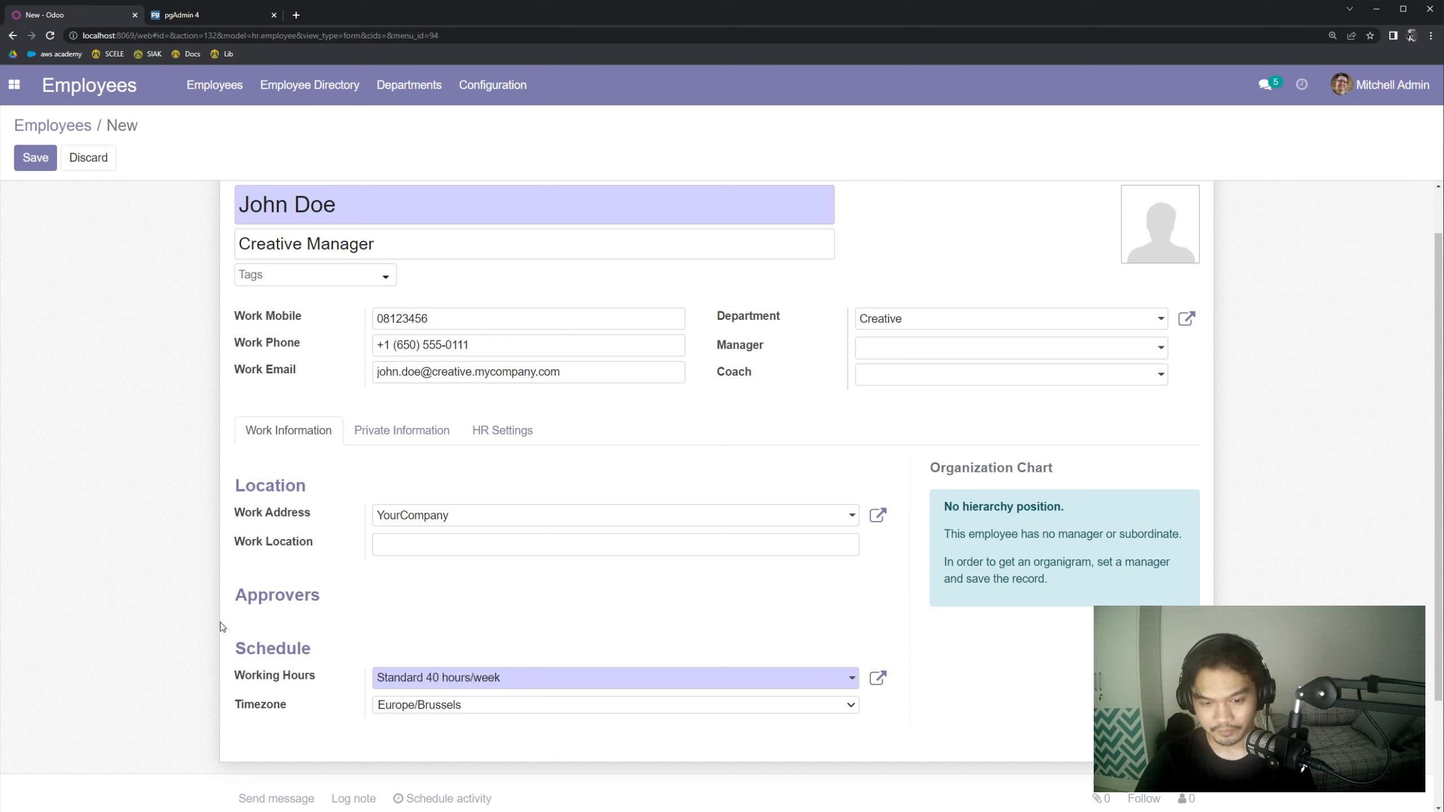
- Set the new employee's timezone to Asia/Jakarta in the Schedule section
{"action": "left_click", "coordinate": [502, 706]}
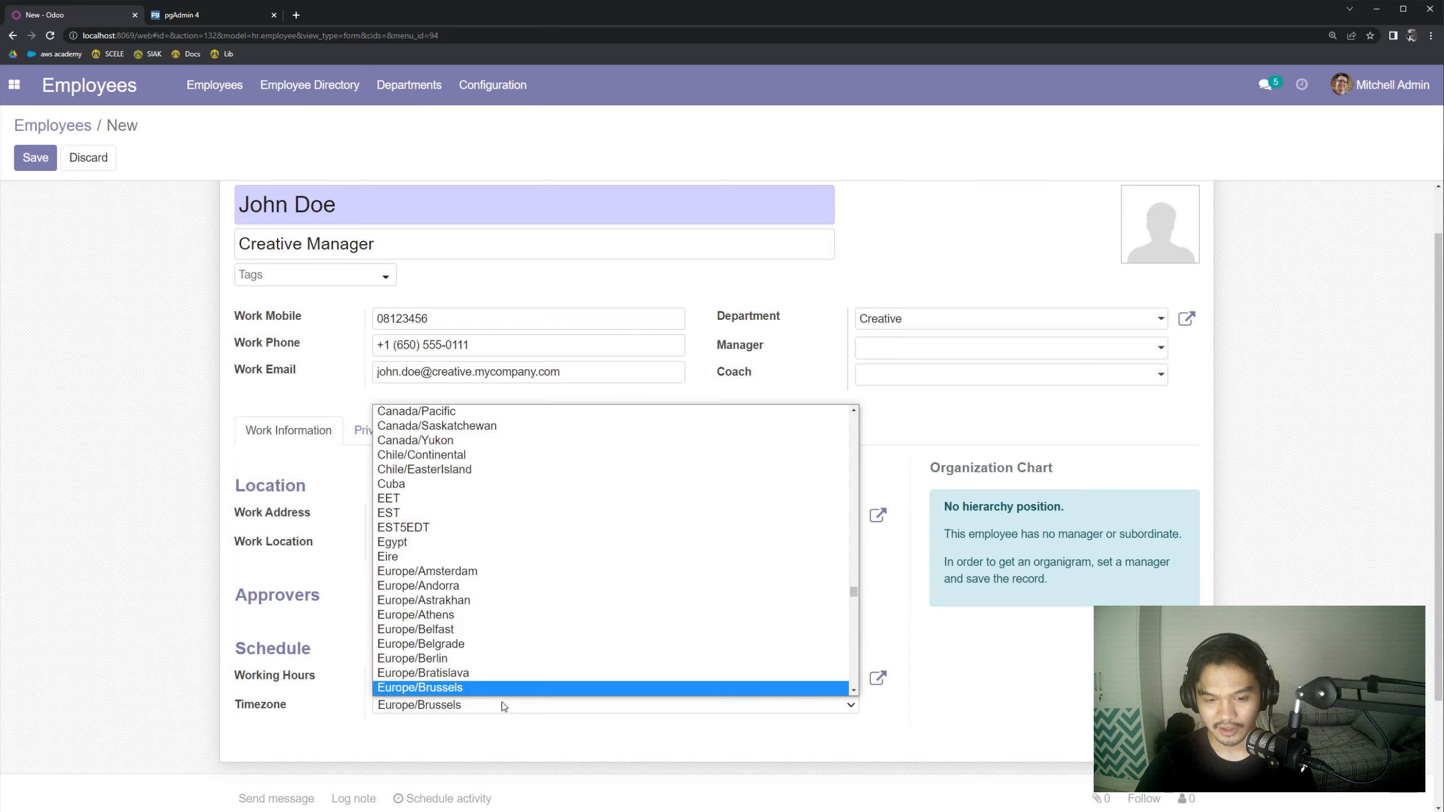
{"action": "scroll", "coordinate": [537, 555], "scroll_direction": "down", "scroll_amount": 8}
{"action": "scroll", "coordinate": [536, 555], "scroll_direction": "down", "scroll_amount": 10}
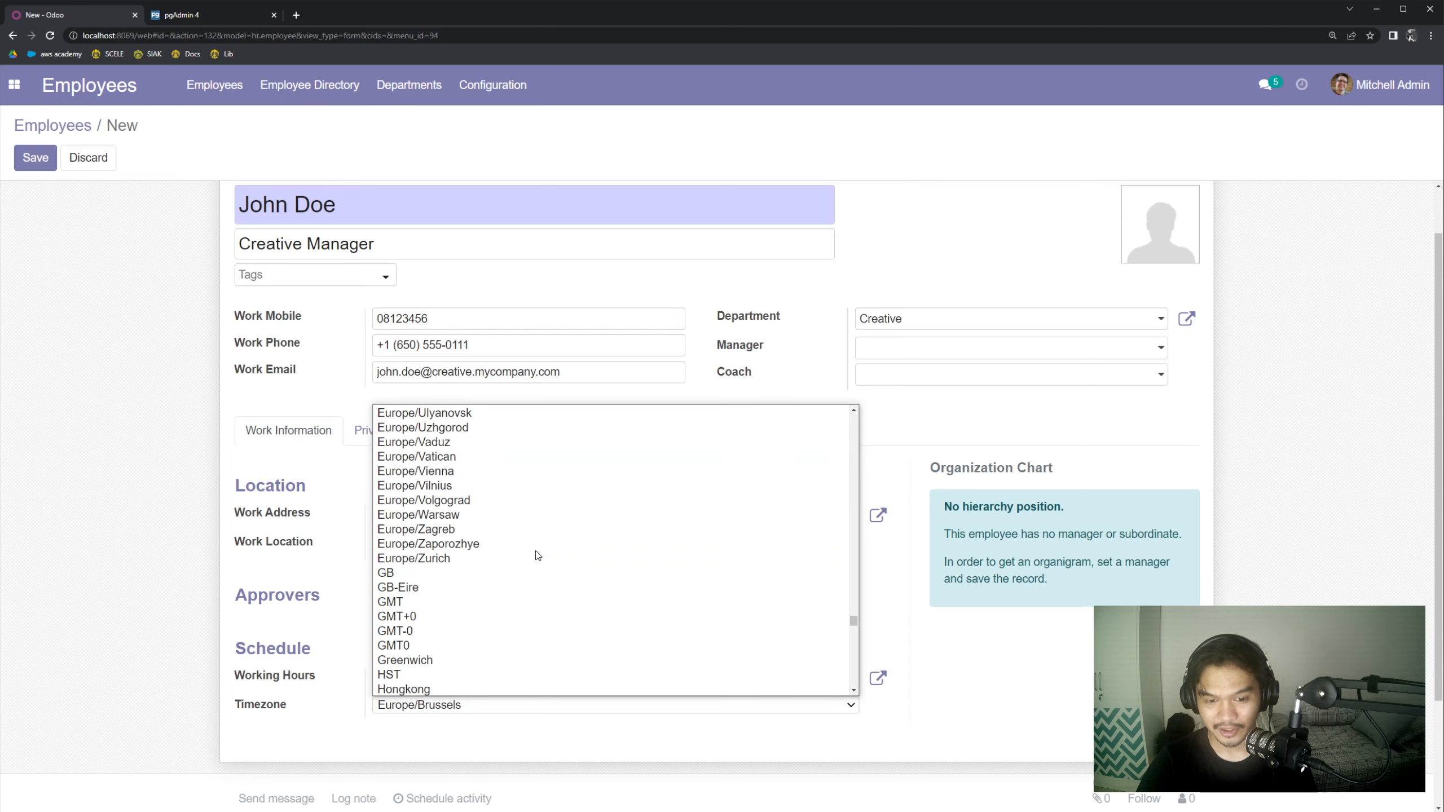
{"action": "scroll", "coordinate": [412, 499], "scroll_direction": "up", "scroll_amount": 3}
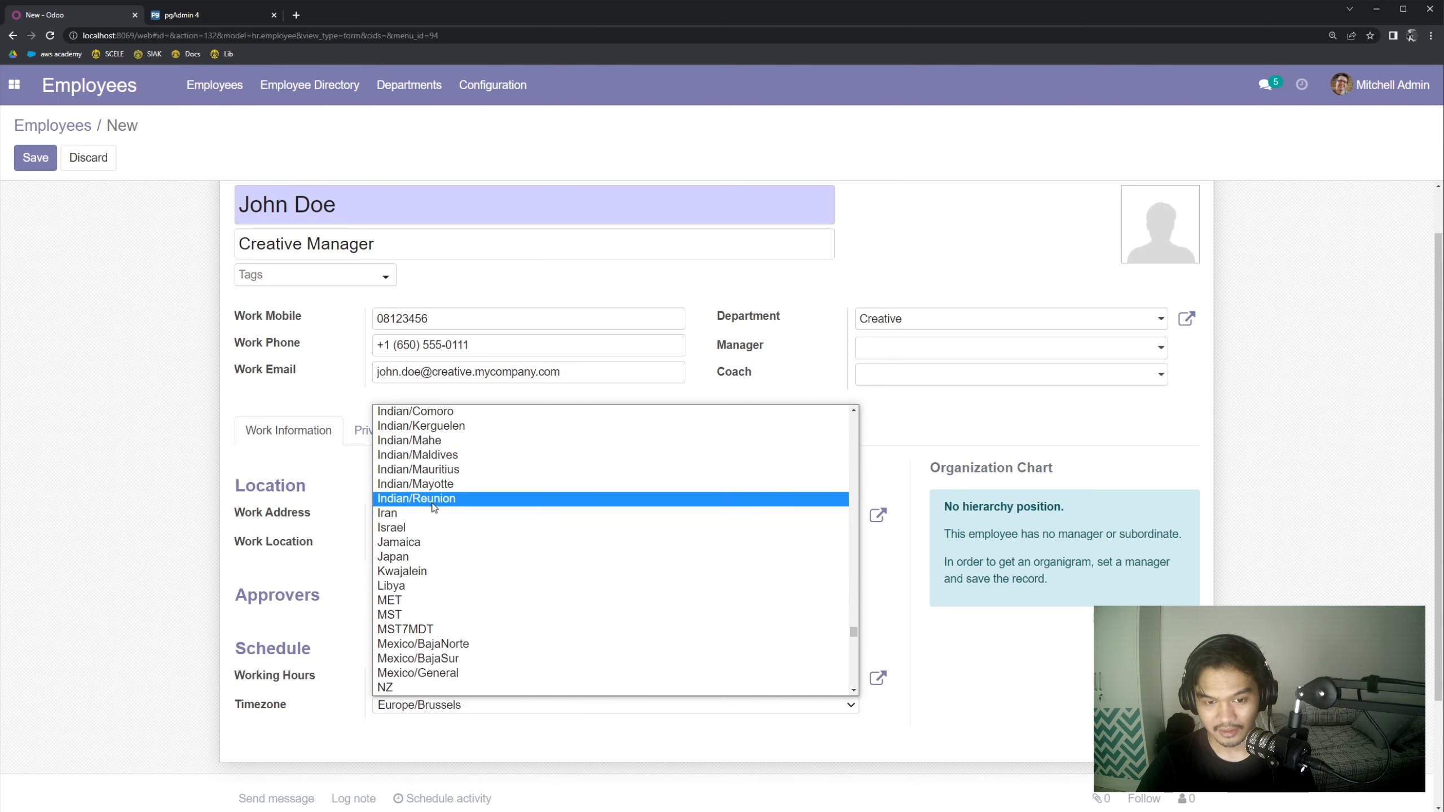
{"action": "key", "text": "Up"}
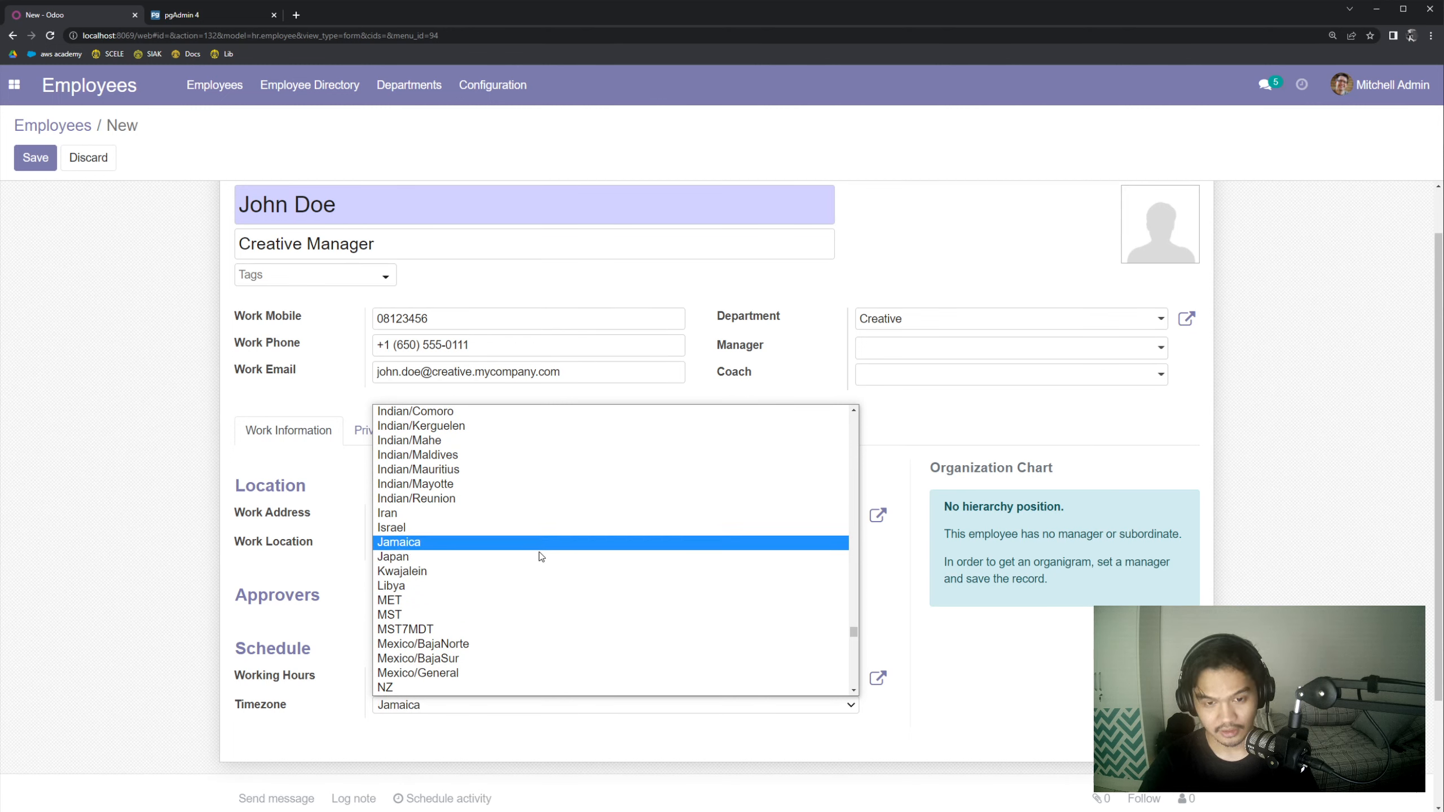
{"action": "scroll", "coordinate": [522, 529], "scroll_direction": "up", "scroll_amount": 20}
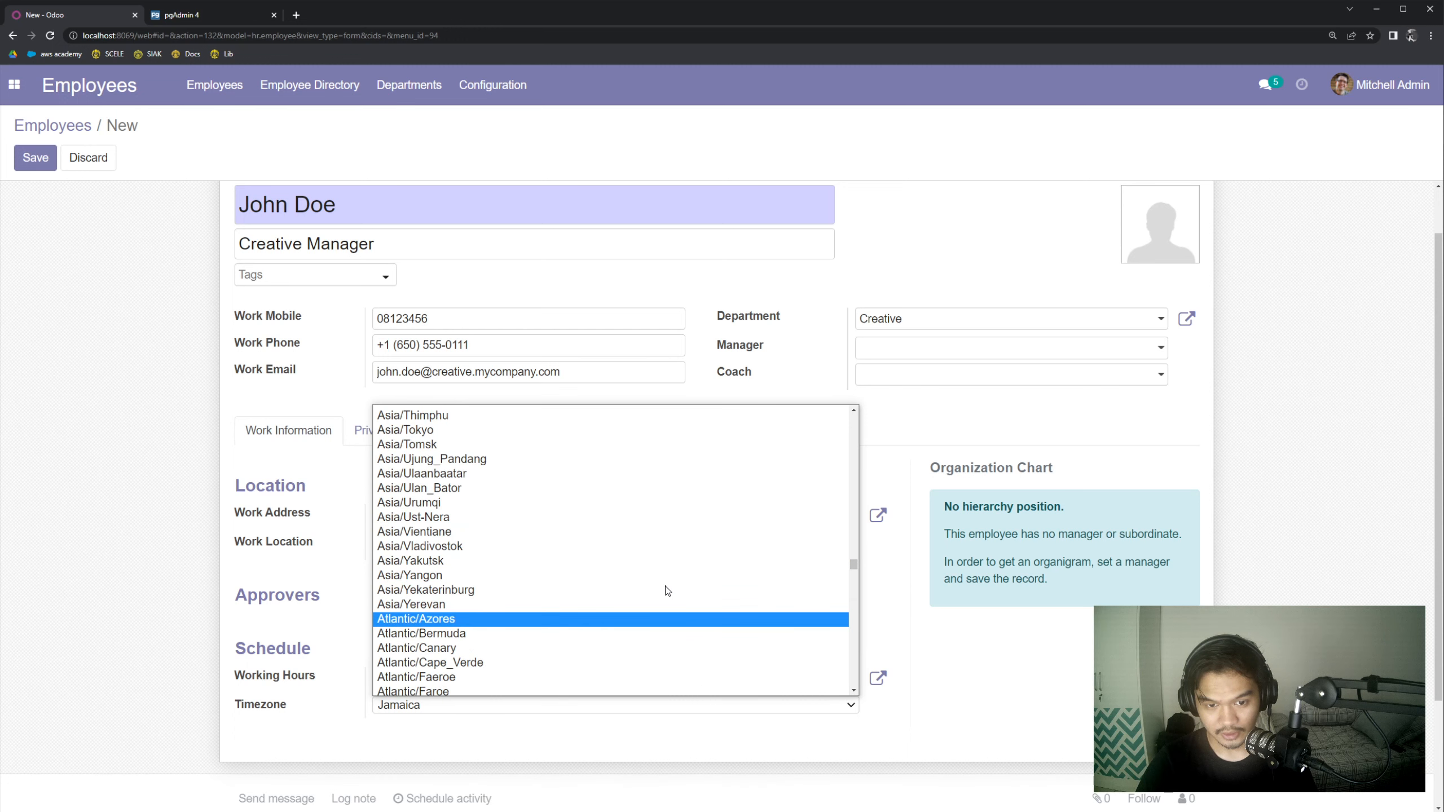
{"action": "scroll", "coordinate": [667, 591], "scroll_direction": "up", "scroll_amount": 15}
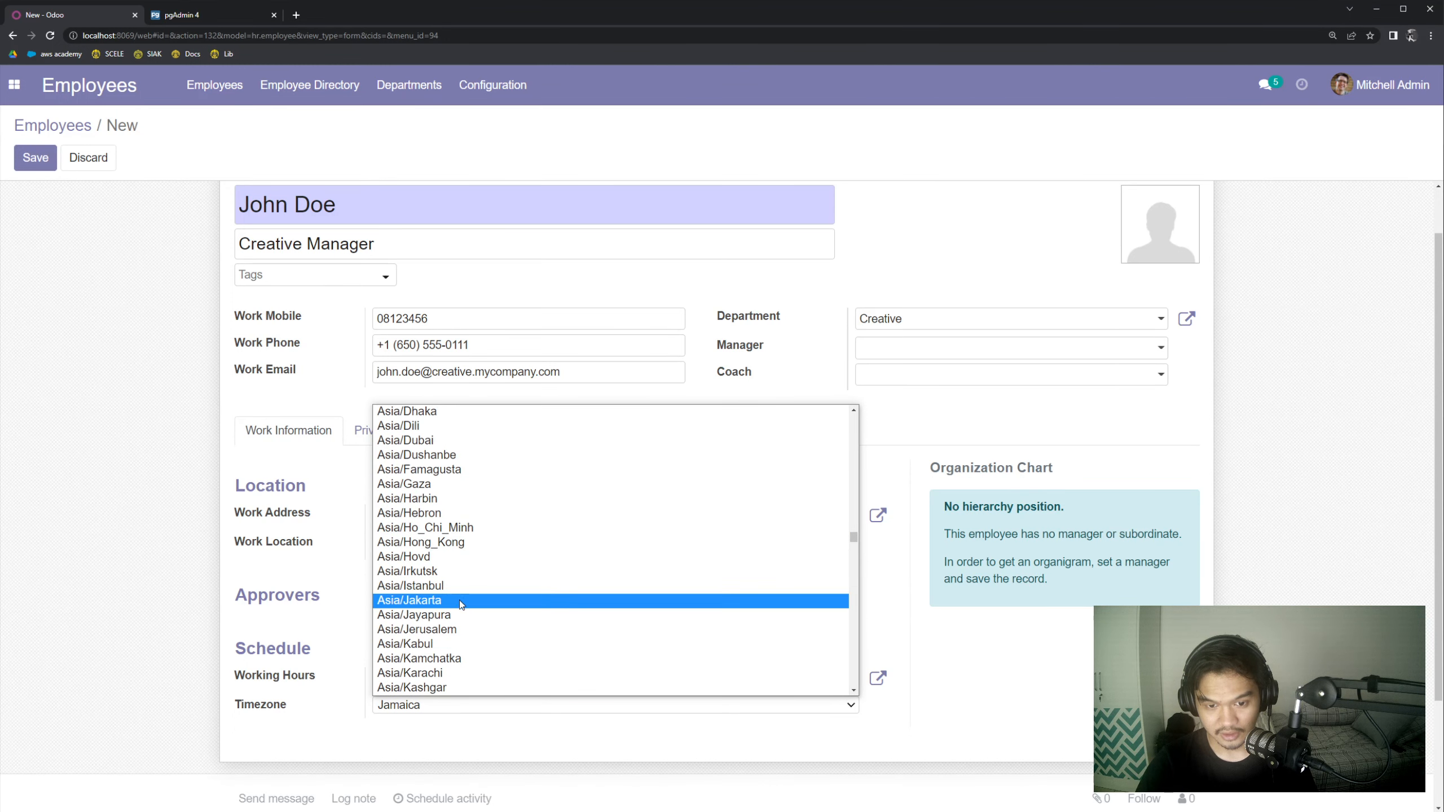
{"action": "left_click", "coordinate": [444, 600]}
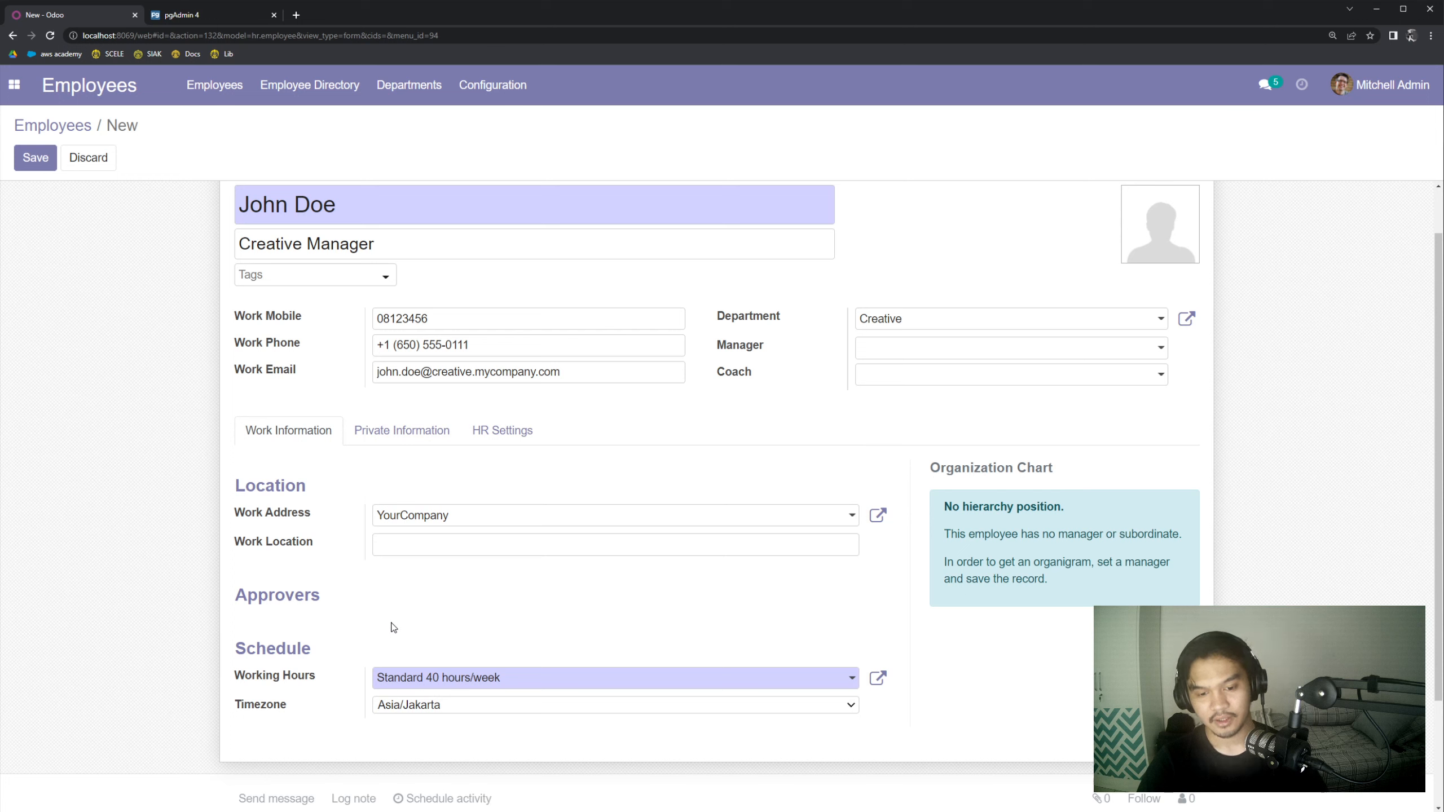
- Review the new employee's private information, including the identification and passport fields, and set the gender to Male
{"action": "left_click", "coordinate": [385, 432]}
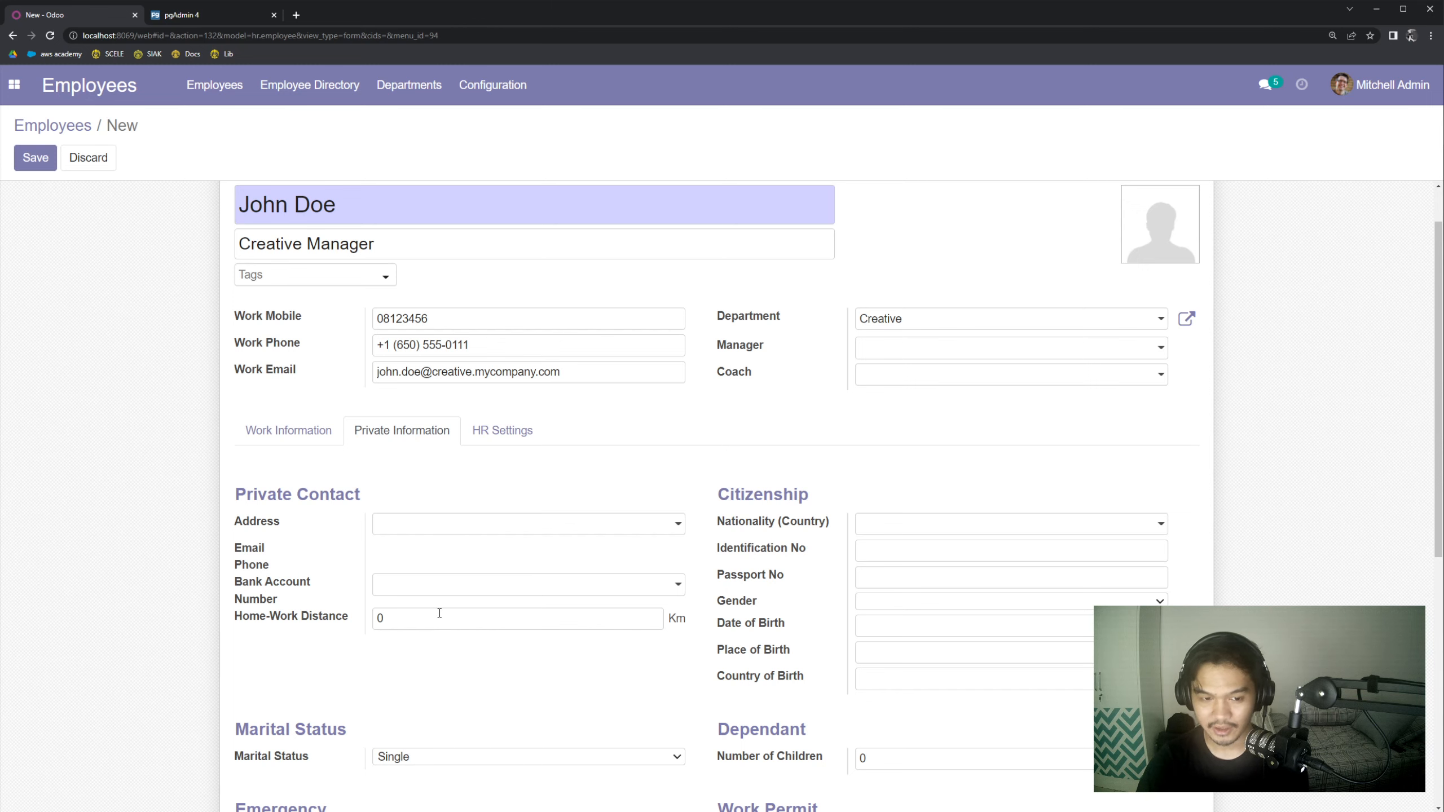
{"action": "scroll", "coordinate": [271, 448], "scroll_direction": "down", "scroll_amount": 2}
{"action": "scroll", "coordinate": [645, 430], "scroll_direction": "down", "scroll_amount": 2}
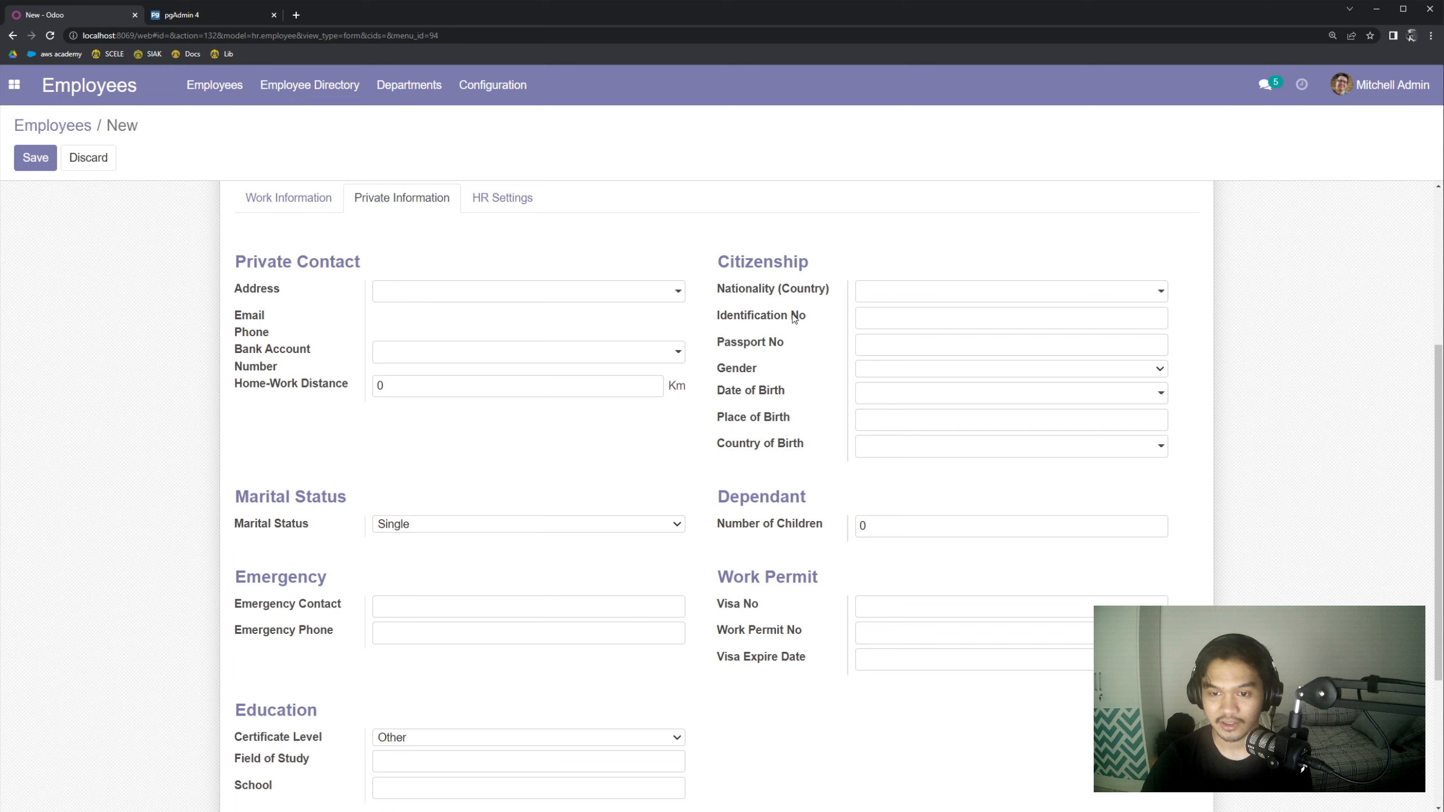
{"action": "left_click_drag", "start_coordinate": [717, 316], "coordinate": [673, 318]}
{"action": "left_click", "coordinate": [817, 323]}
{"action": "left_click", "coordinate": [807, 318]}
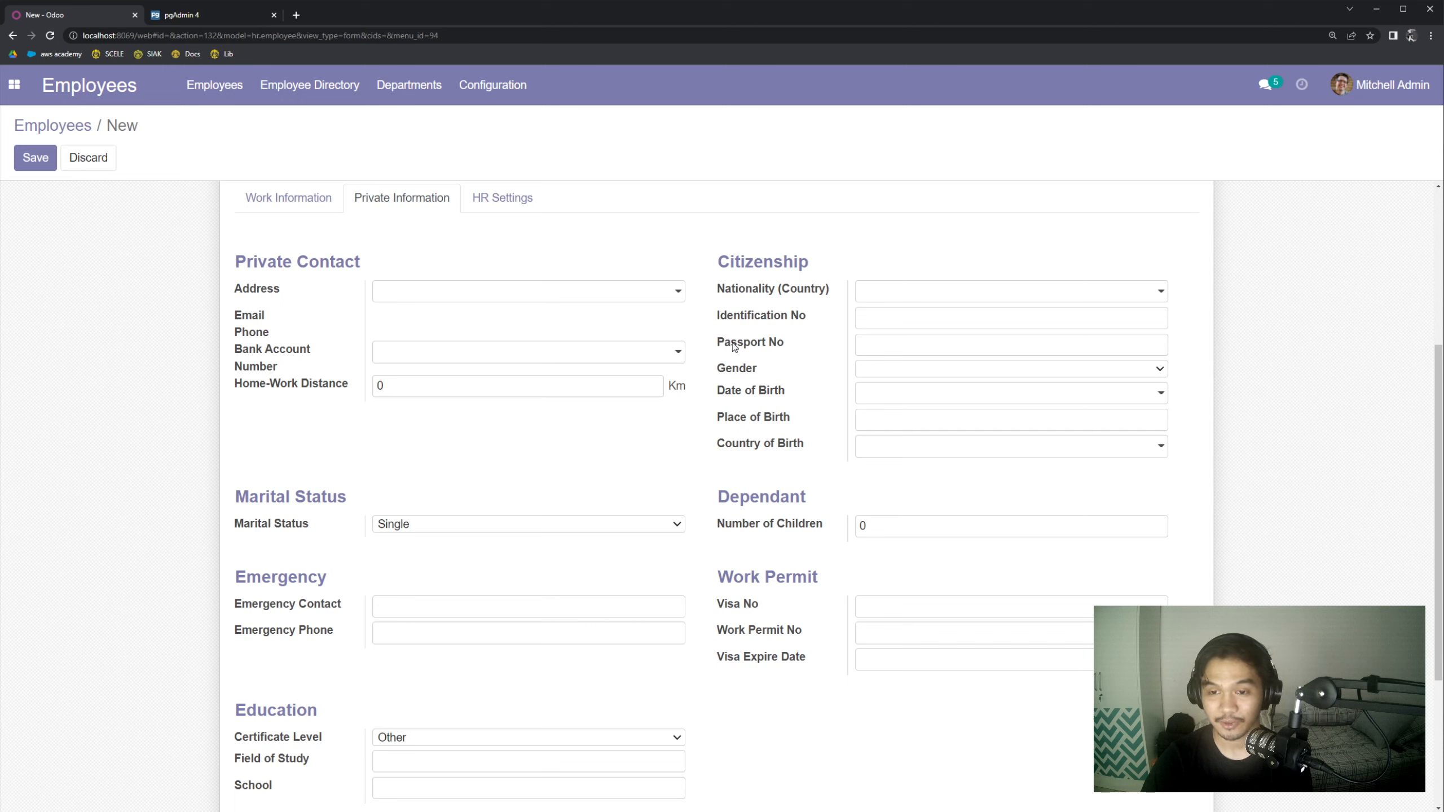
{"action": "left_click_drag", "start_coordinate": [718, 342], "coordinate": [805, 354]}
{"action": "left_click", "coordinate": [910, 370]}
{"action": "left_click", "coordinate": [891, 400]}
{"action": "left_click", "coordinate": [733, 426]}
- Examine the Work Permit fields in the private information, and the related user, job position and attendance fields in the HR settings
{"action": "scroll", "coordinate": [725, 445], "scroll_direction": "down", "scroll_amount": 2}
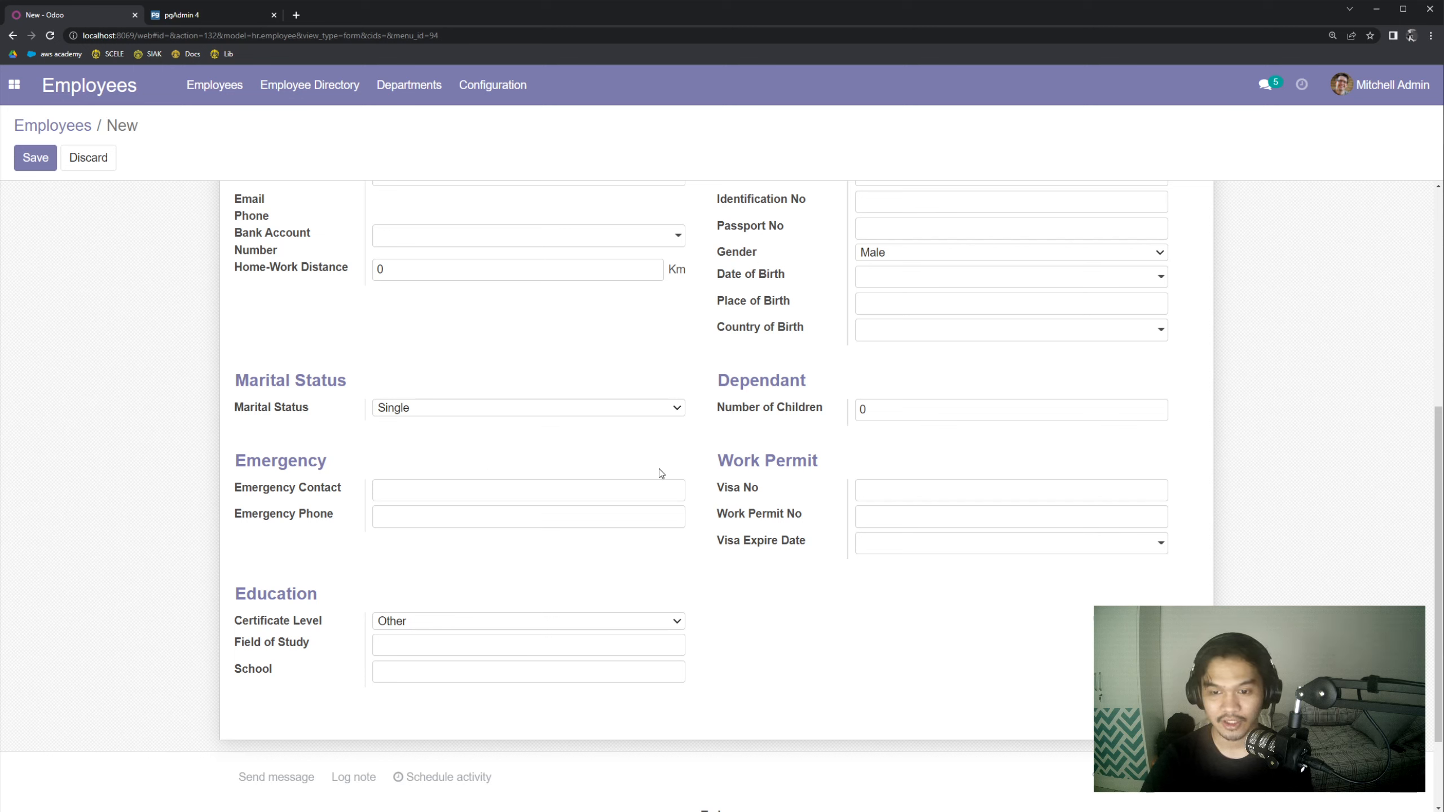
{"action": "left_click_drag", "start_coordinate": [721, 459], "coordinate": [888, 463]}
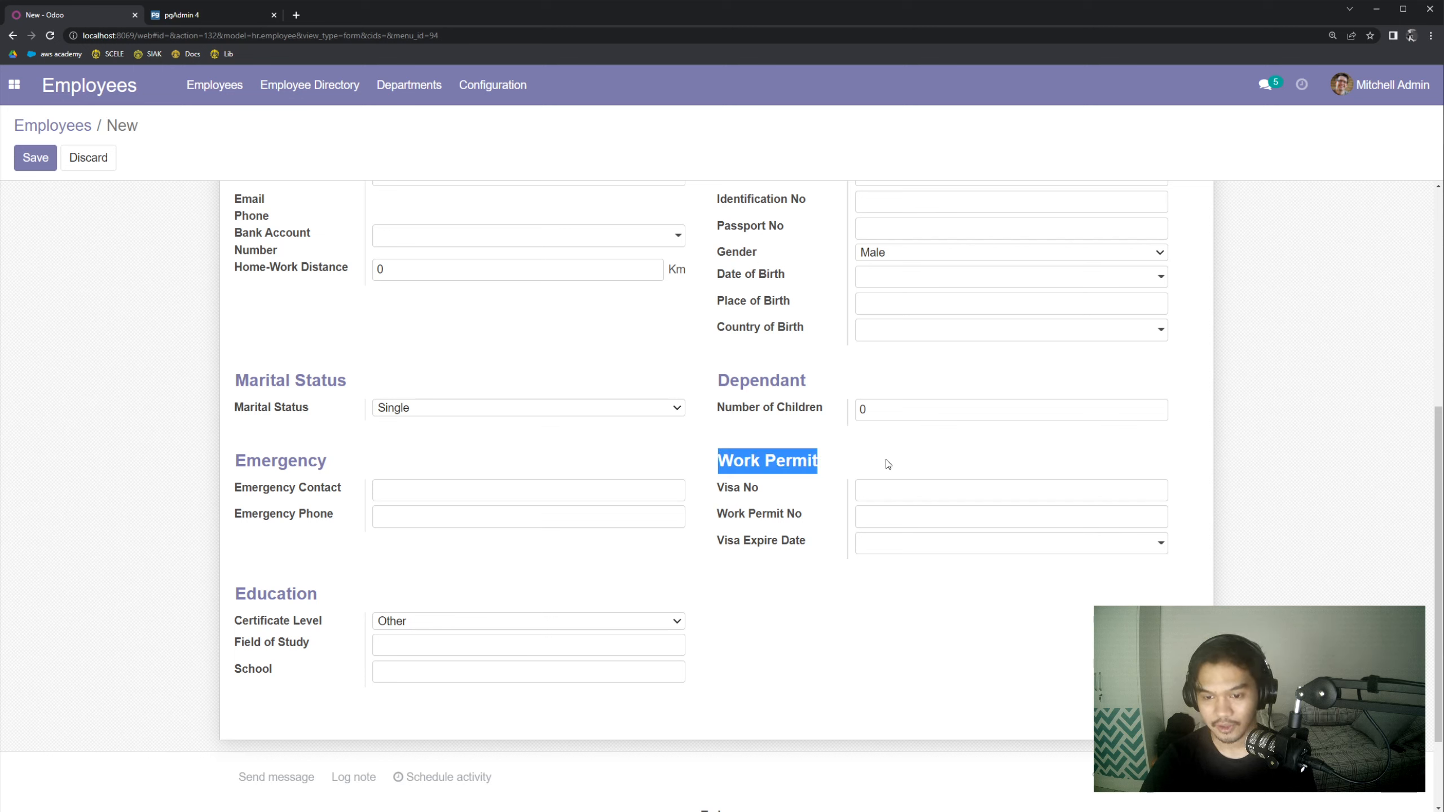
{"action": "left_click", "coordinate": [859, 459]}
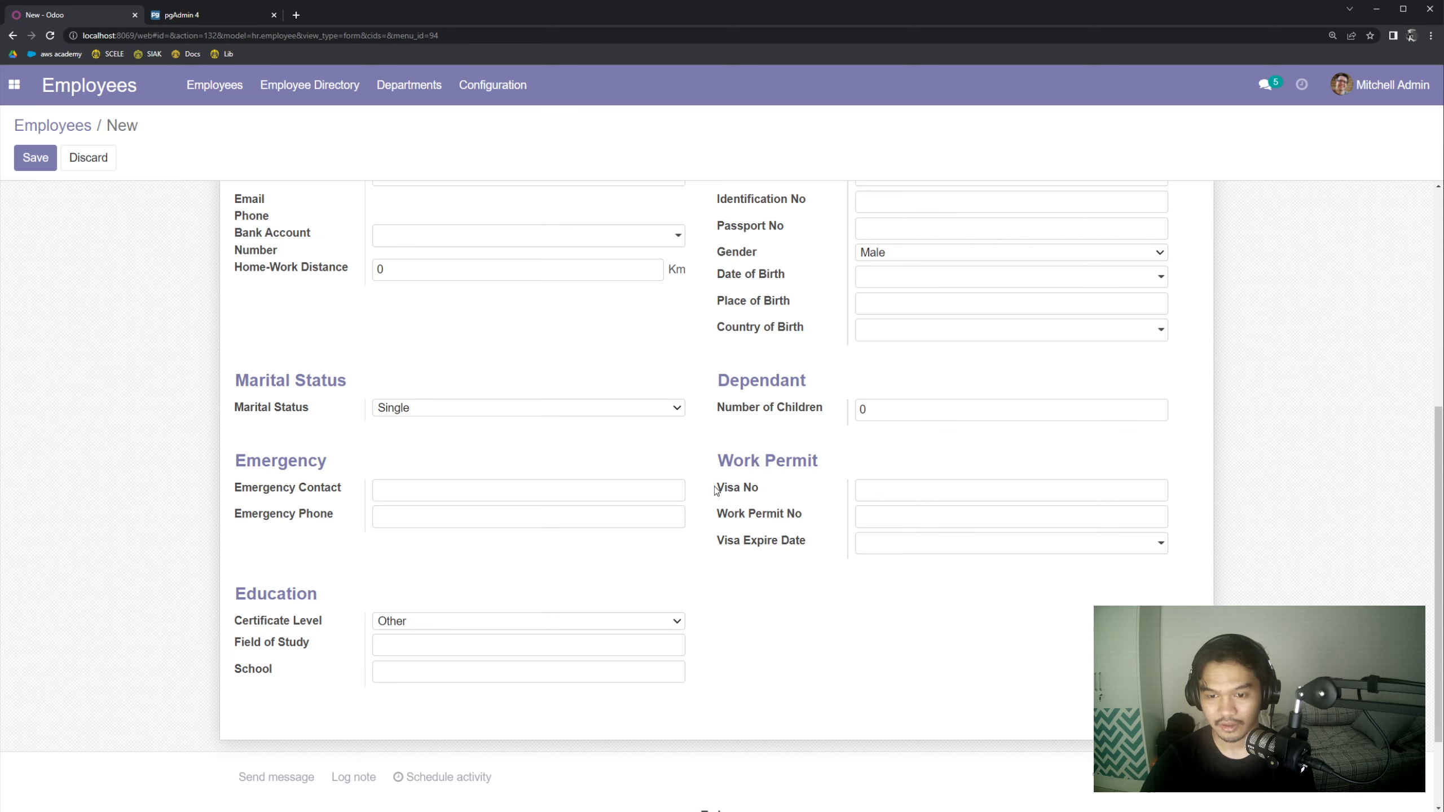
{"action": "left_click_drag", "start_coordinate": [715, 490], "coordinate": [817, 541]}
{"action": "left_click", "coordinate": [823, 557]}
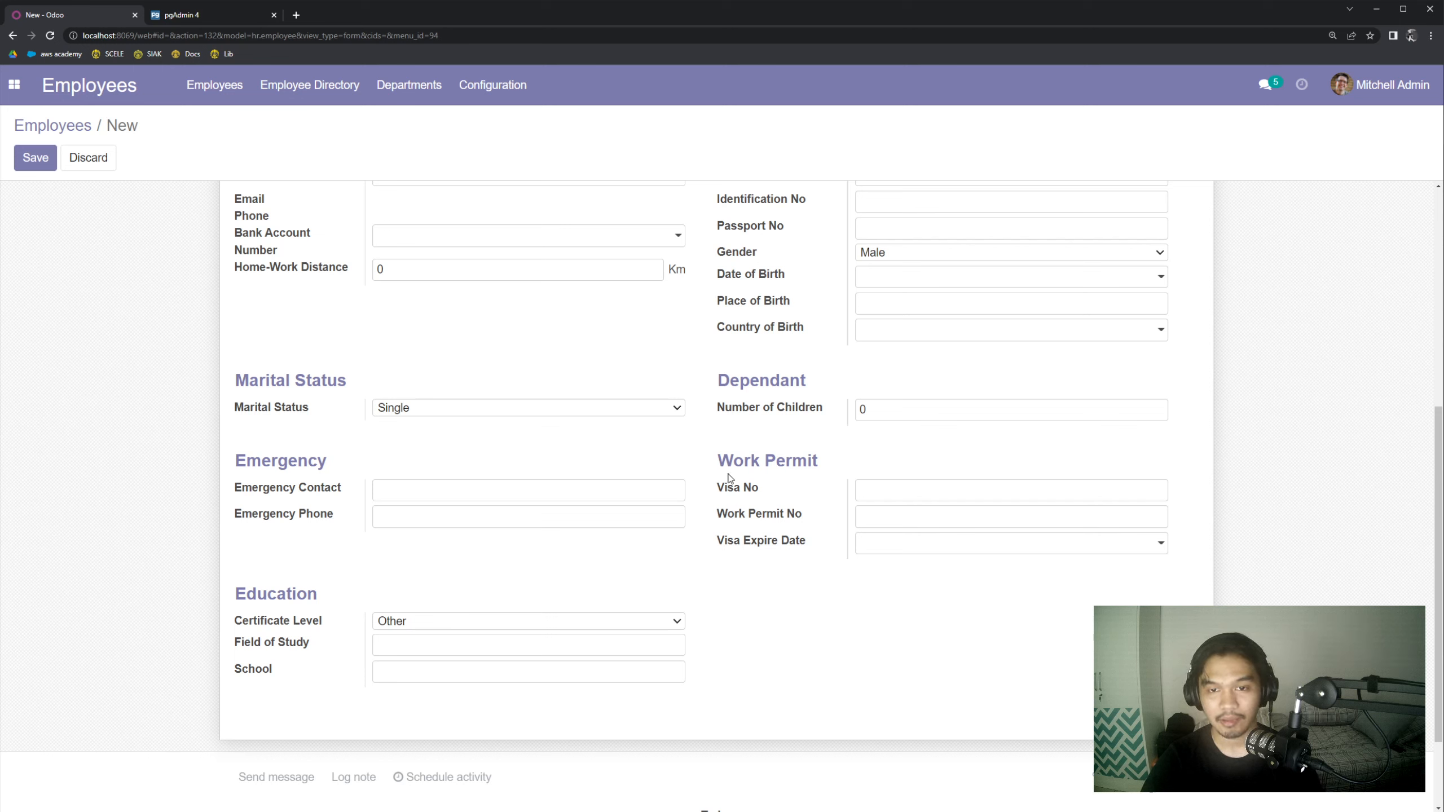
{"action": "scroll", "coordinate": [736, 453], "scroll_direction": "up", "scroll_amount": 7}
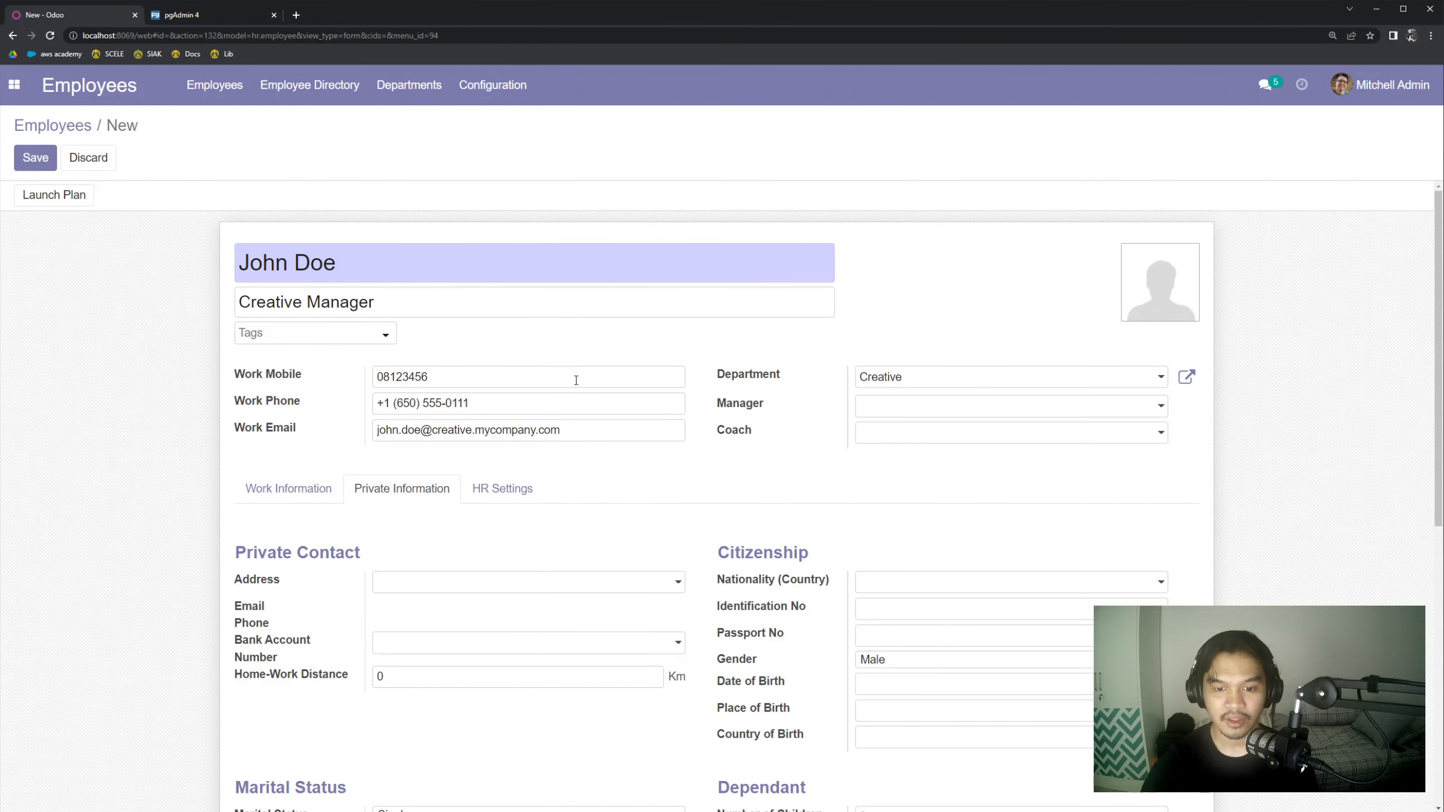
{"action": "left_click", "coordinate": [526, 490]}
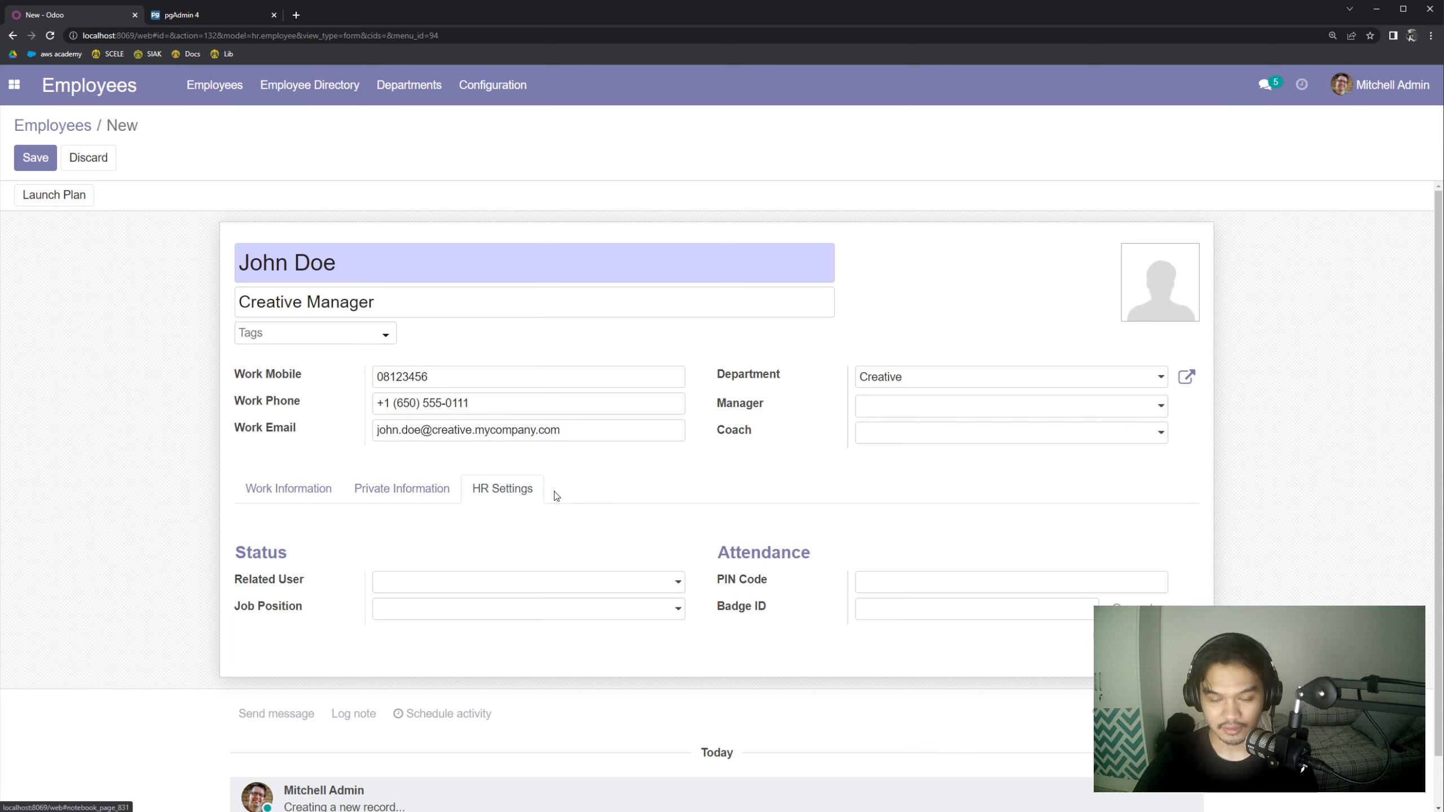
{"action": "left_click", "coordinate": [605, 591]}
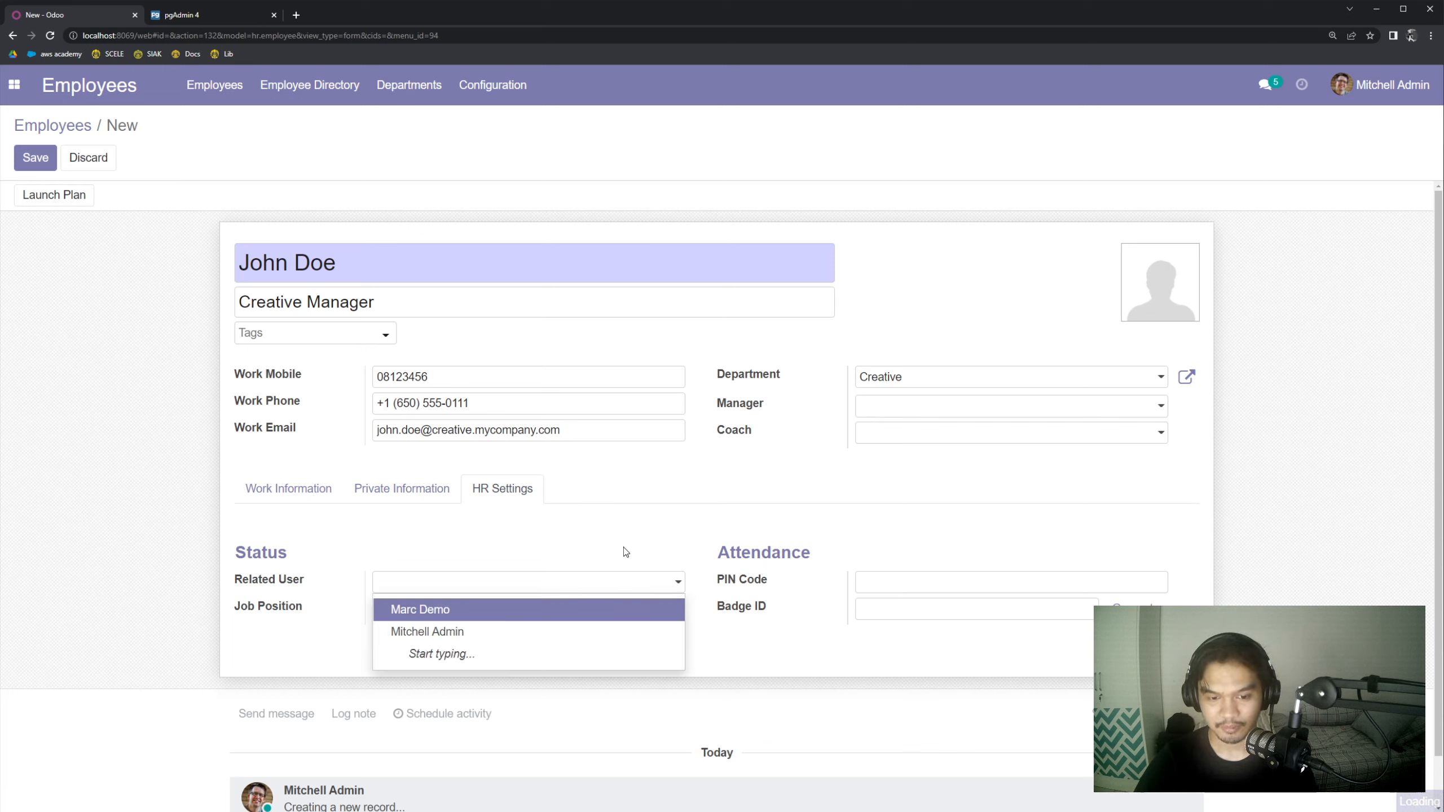
{"action": "left_click", "coordinate": [623, 550]}
{"action": "scroll", "coordinate": [623, 549], "scroll_direction": "down", "scroll_amount": 1}
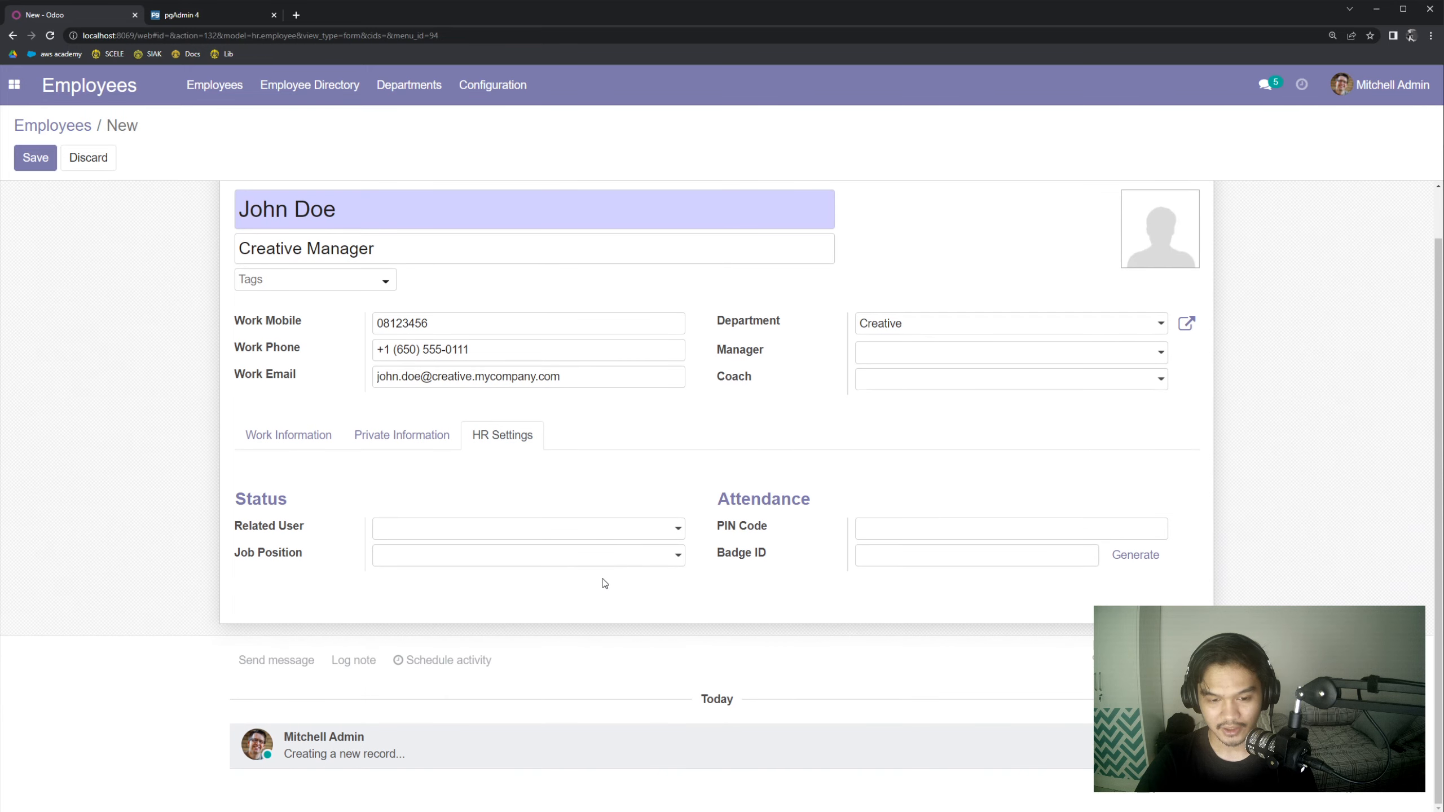
{"action": "scroll", "coordinate": [615, 531], "scroll_direction": "up", "scroll_amount": 1}
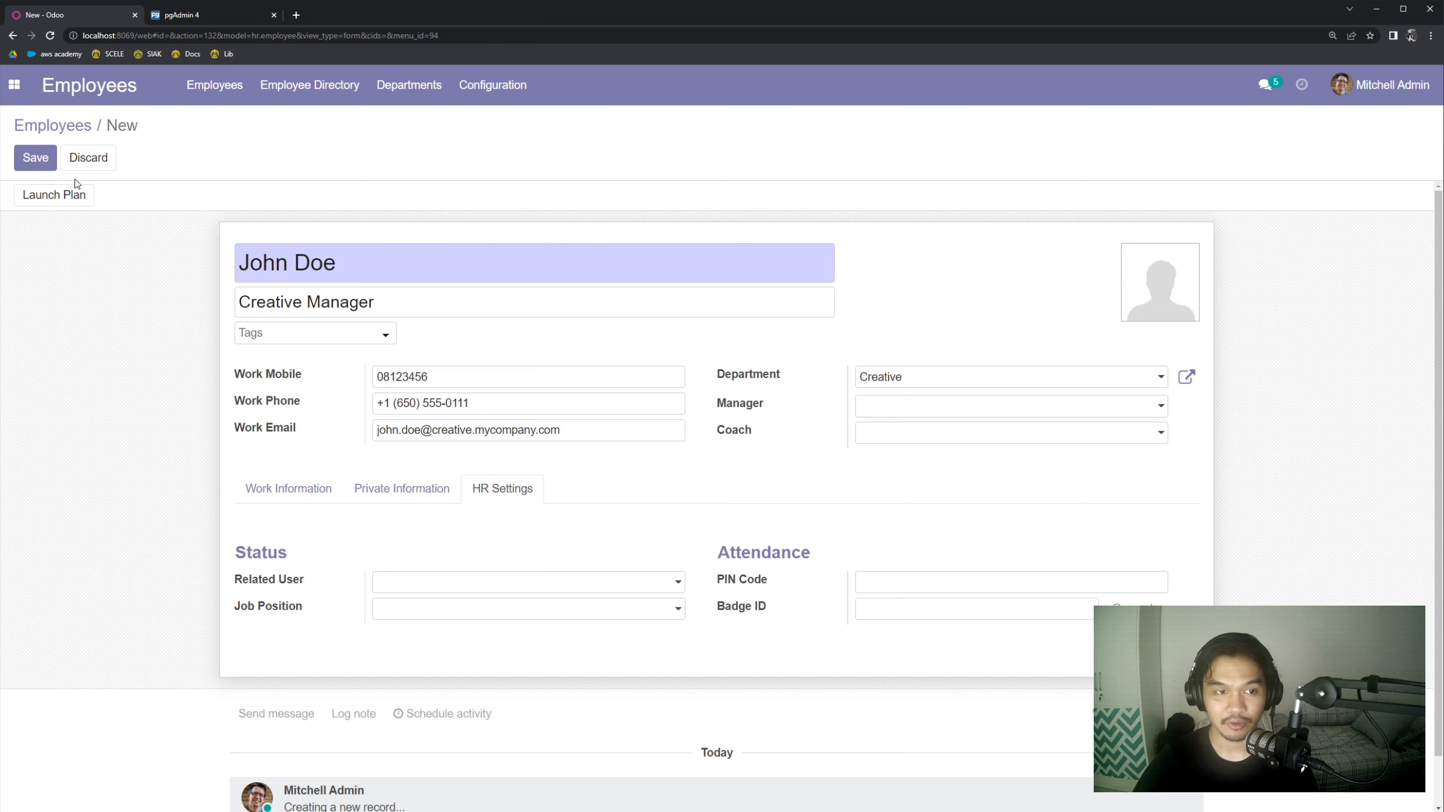
- Save the new employee record and check its name, job position and department
{"action": "left_click", "coordinate": [40, 157]}
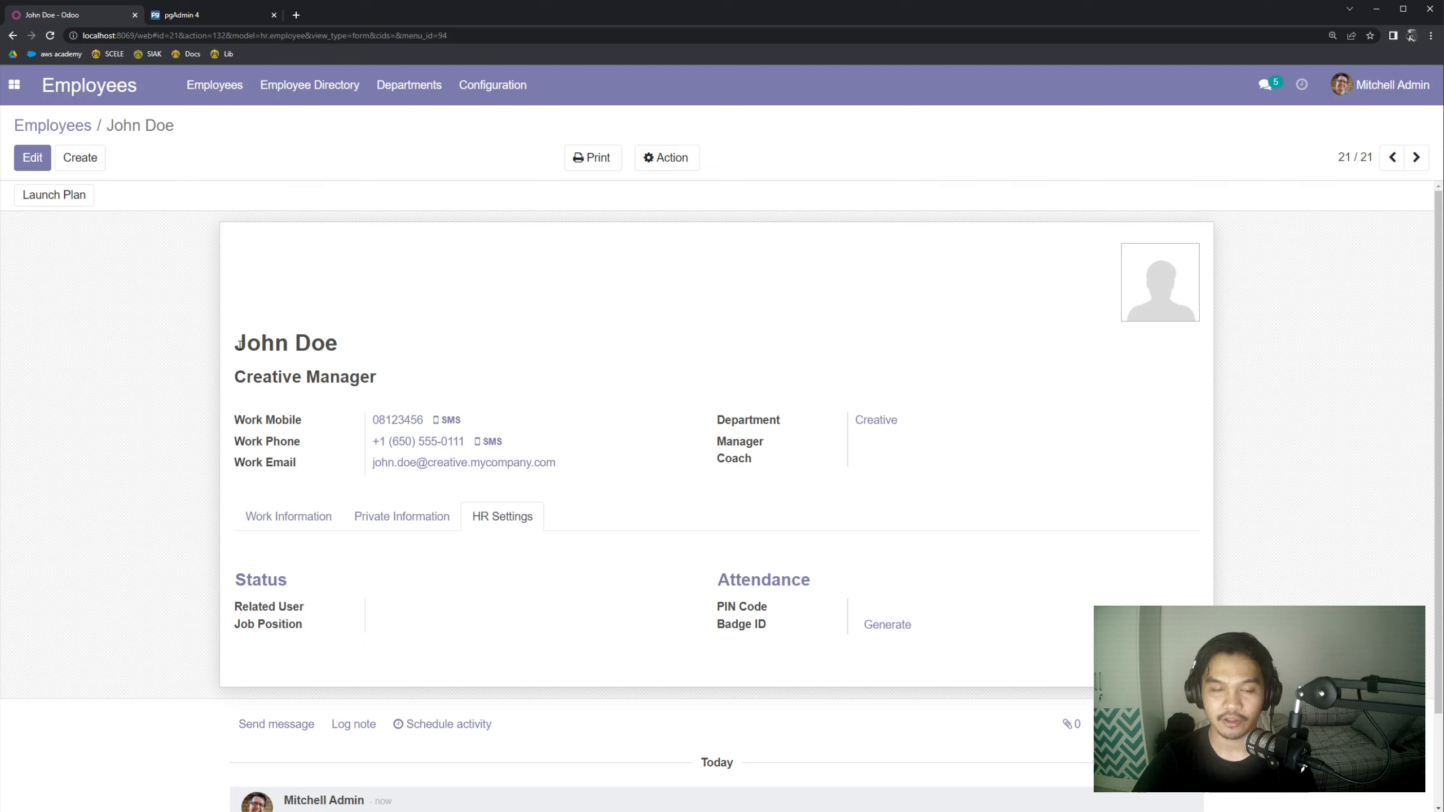
{"action": "left_click_drag", "start_coordinate": [240, 343], "coordinate": [423, 377]}
{"action": "left_click", "coordinate": [423, 378]}
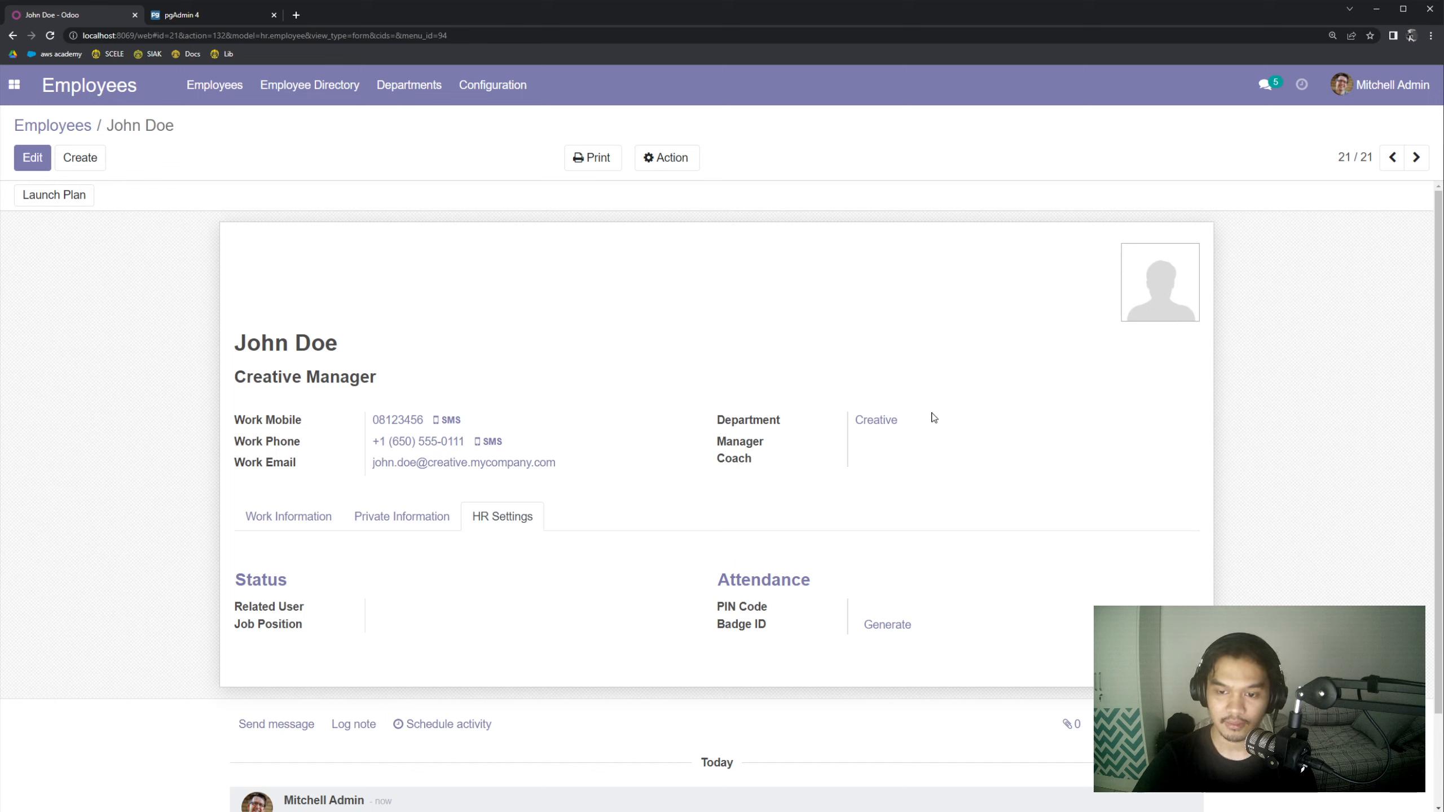
{"action": "left_click_drag", "start_coordinate": [921, 427], "coordinate": [832, 422]}
{"action": "left_click", "coordinate": [832, 423]}
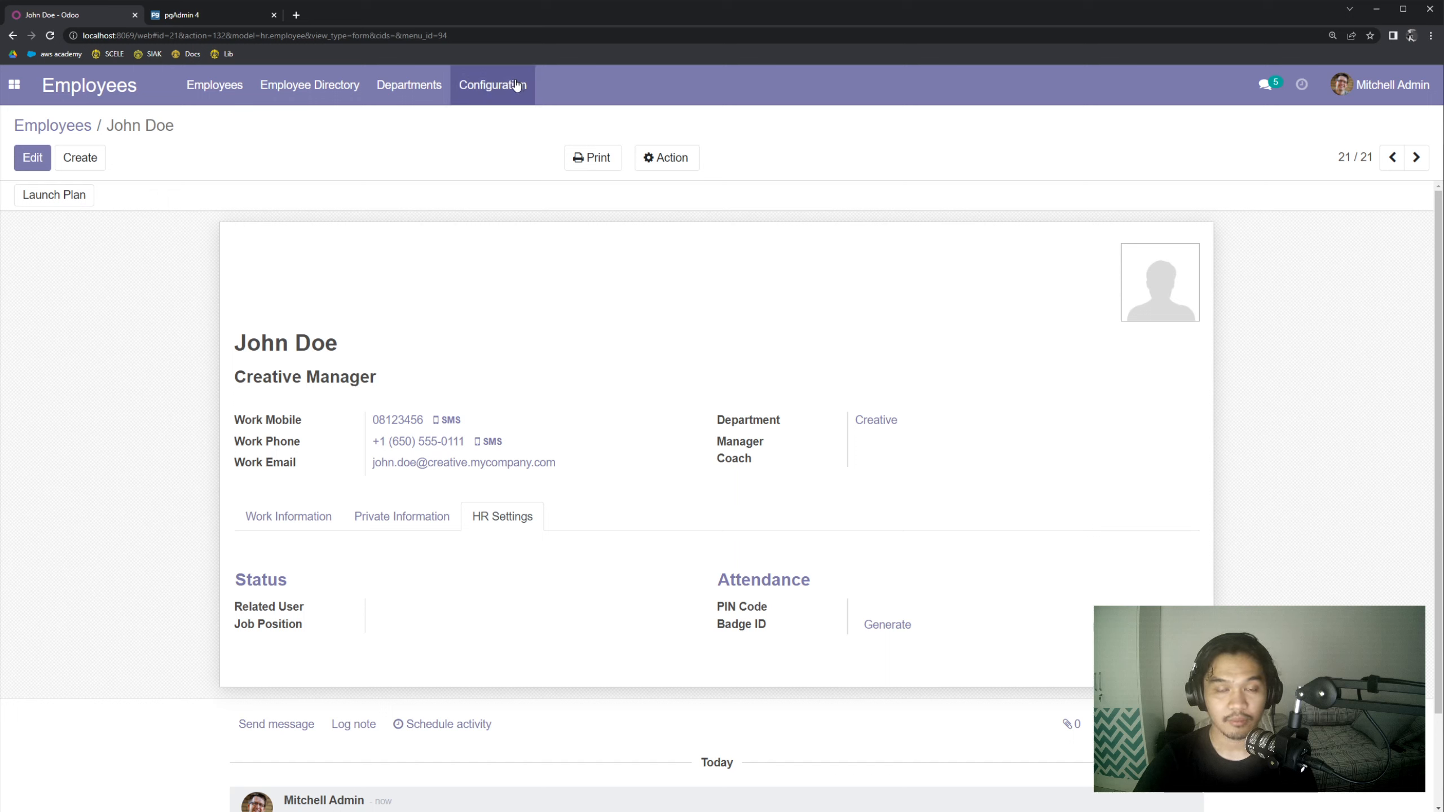
- Open the departments overview in a new browser tab and view the employees of the Creative department
{"action": "right_click", "coordinate": [418, 96]}
{"action": "left_click", "coordinate": [398, 140]}
{"action": "right_click", "coordinate": [399, 83]}
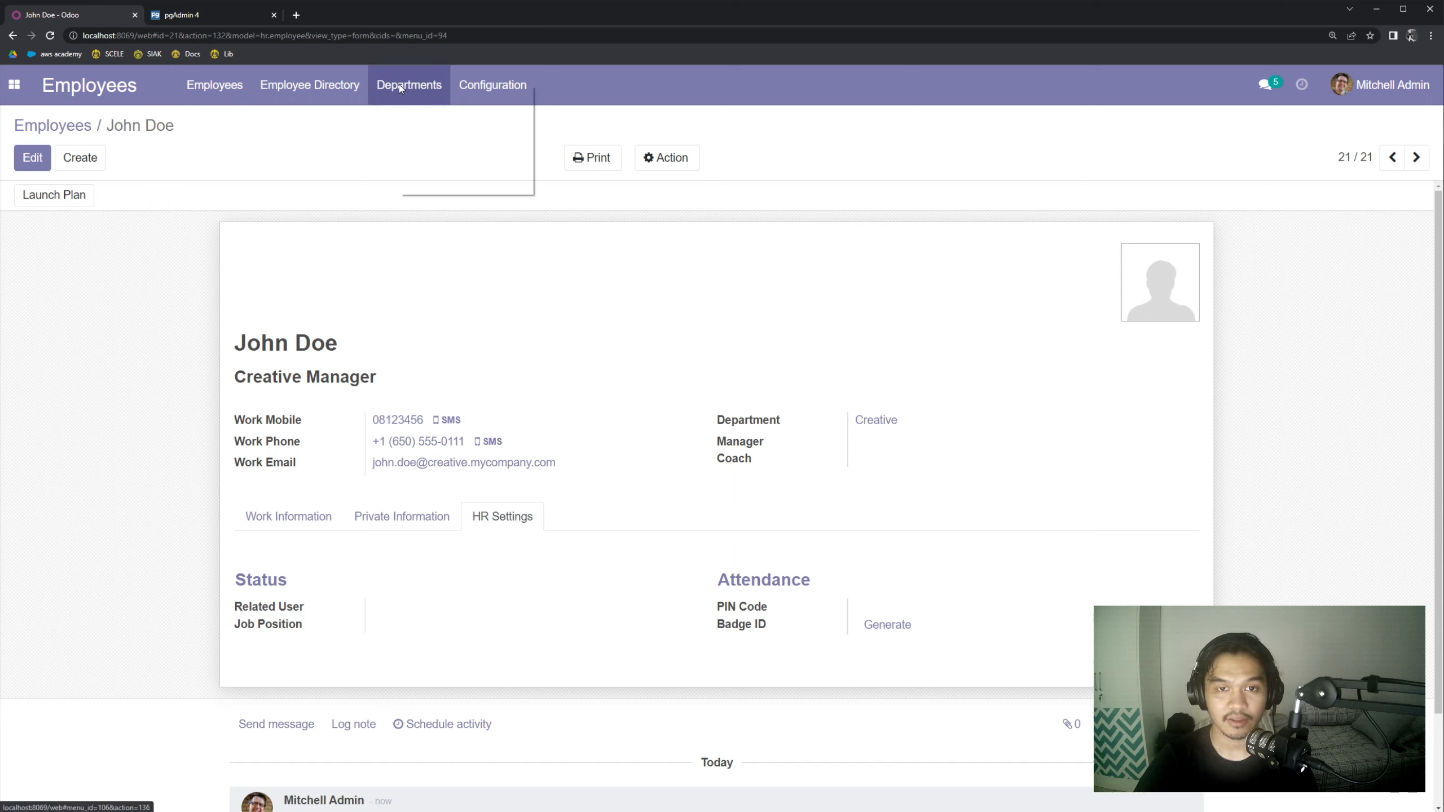
{"action": "left_click", "coordinate": [444, 92]}
{"action": "left_click", "coordinate": [203, 12]}
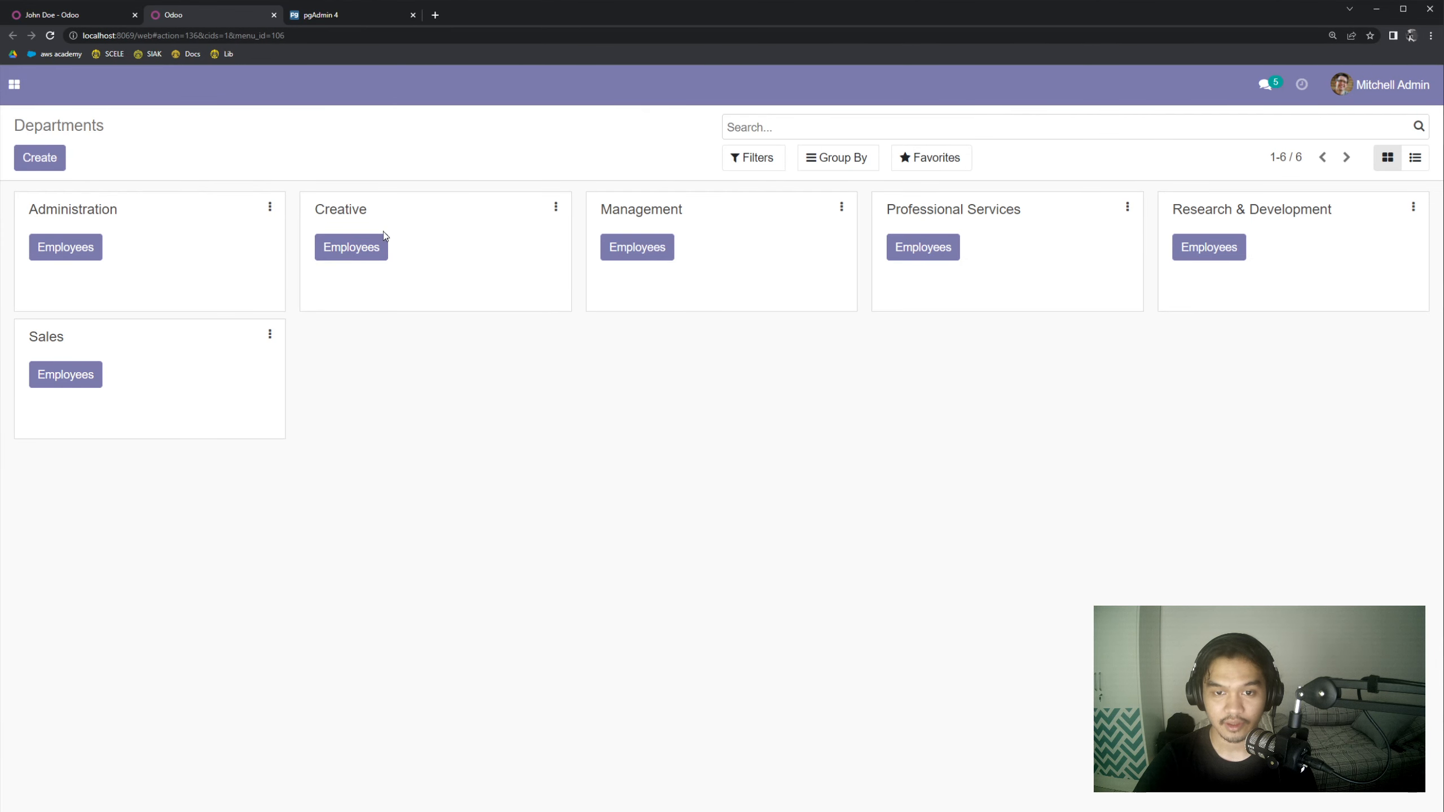
{"action": "left_click", "coordinate": [355, 248]}
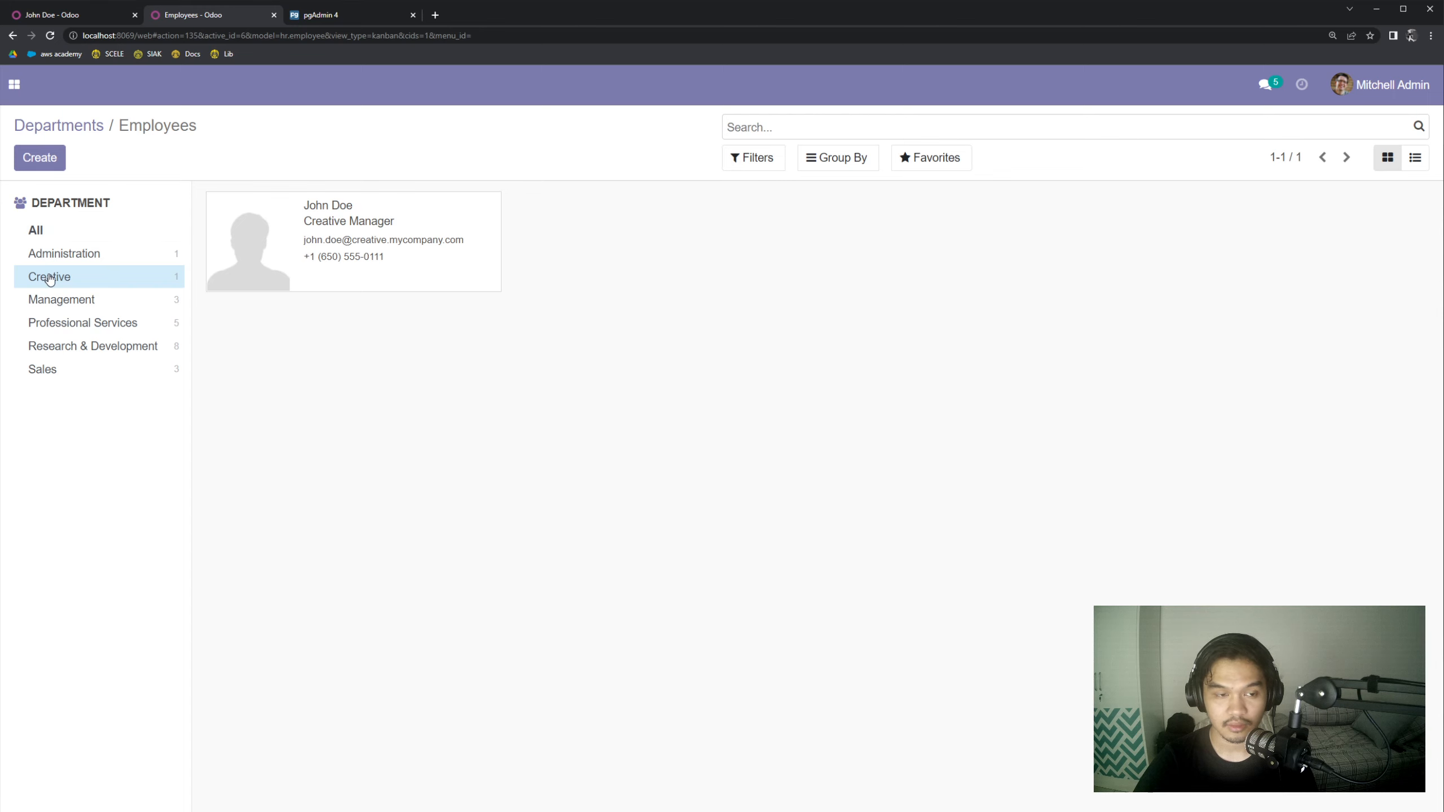
- Return to the Employees app and open the Creative department's record from the configurable departments list
{"action": "left_click", "coordinate": [67, 127]}
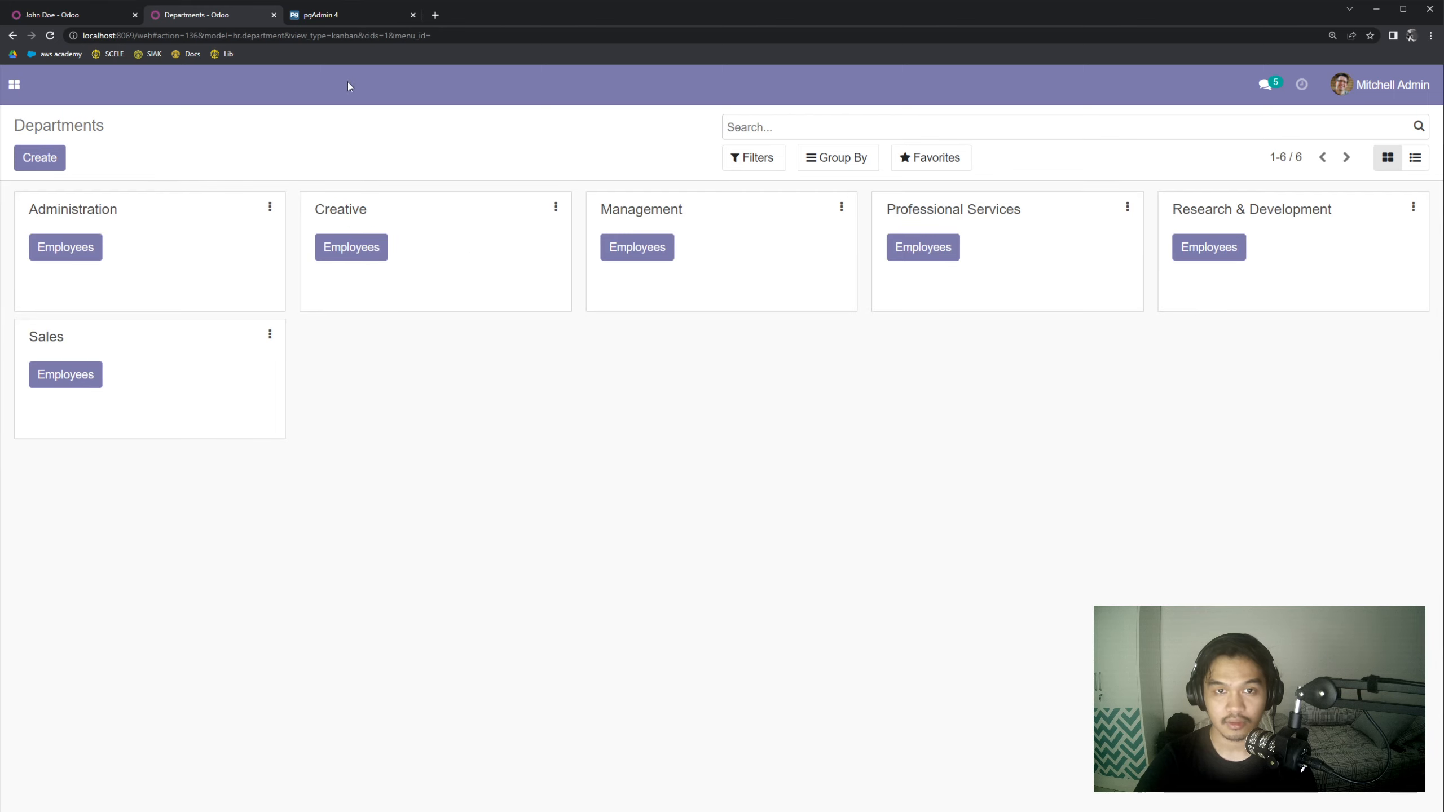
{"action": "left_click", "coordinate": [15, 84]}
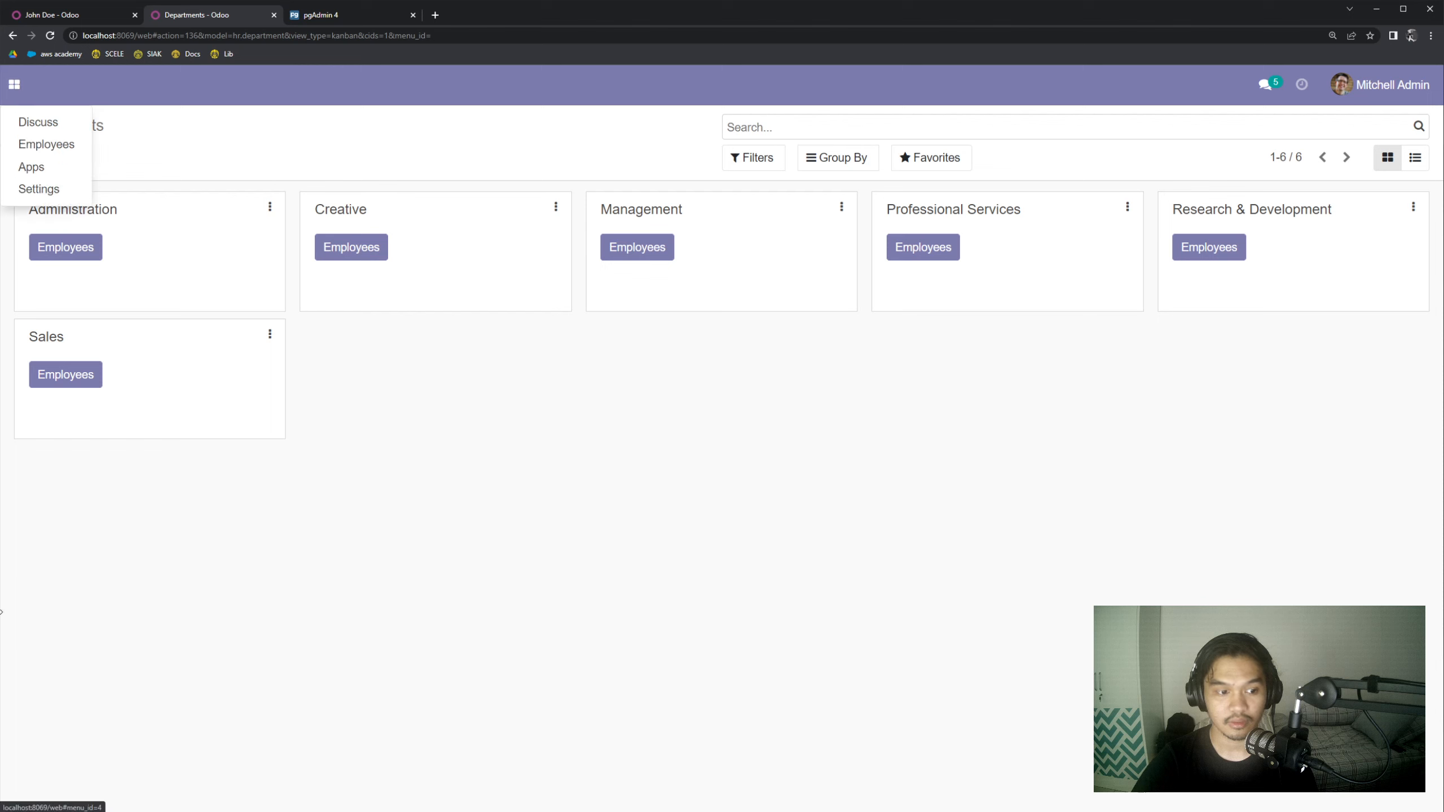
{"action": "left_click", "coordinate": [40, 142]}
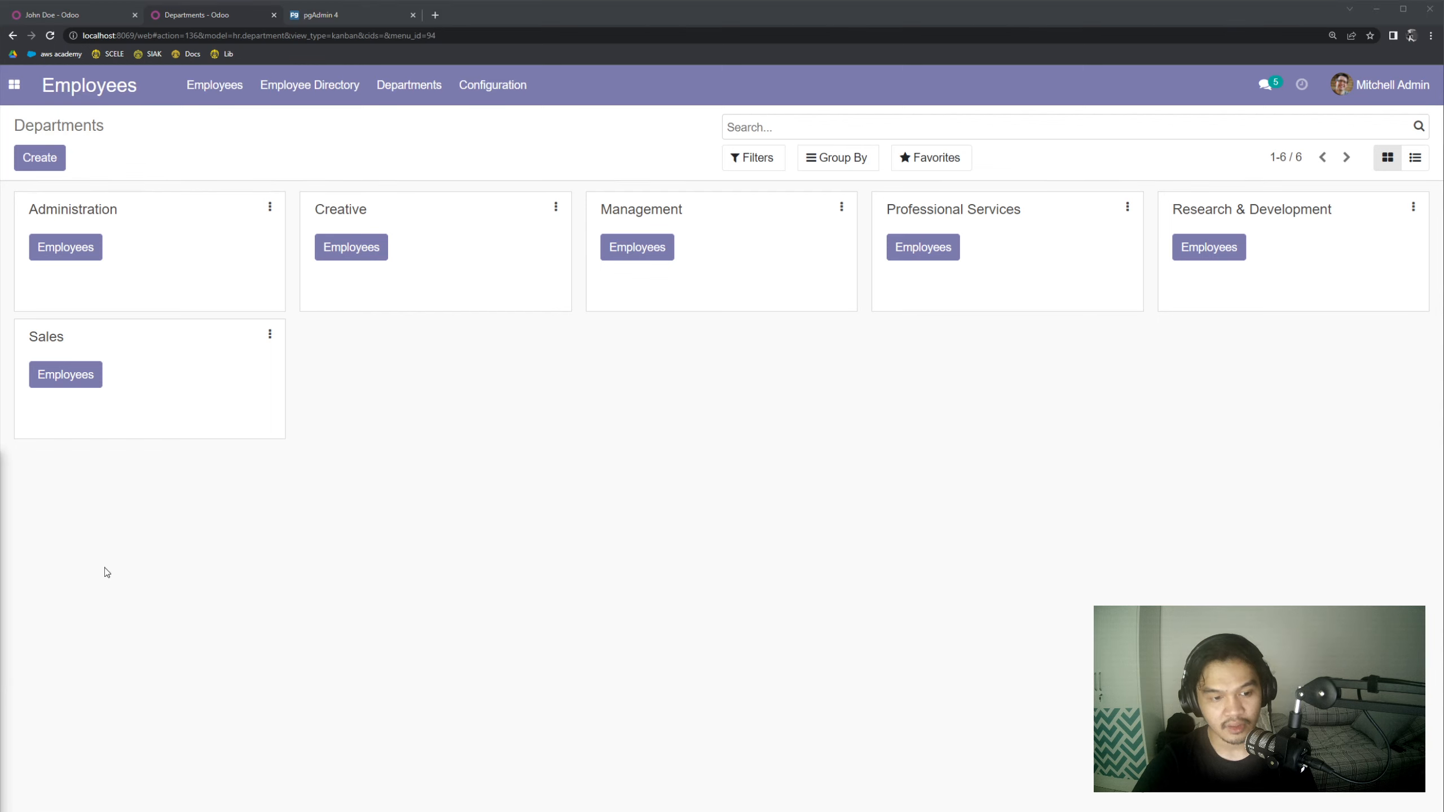
{"action": "left_click", "coordinate": [511, 97]}
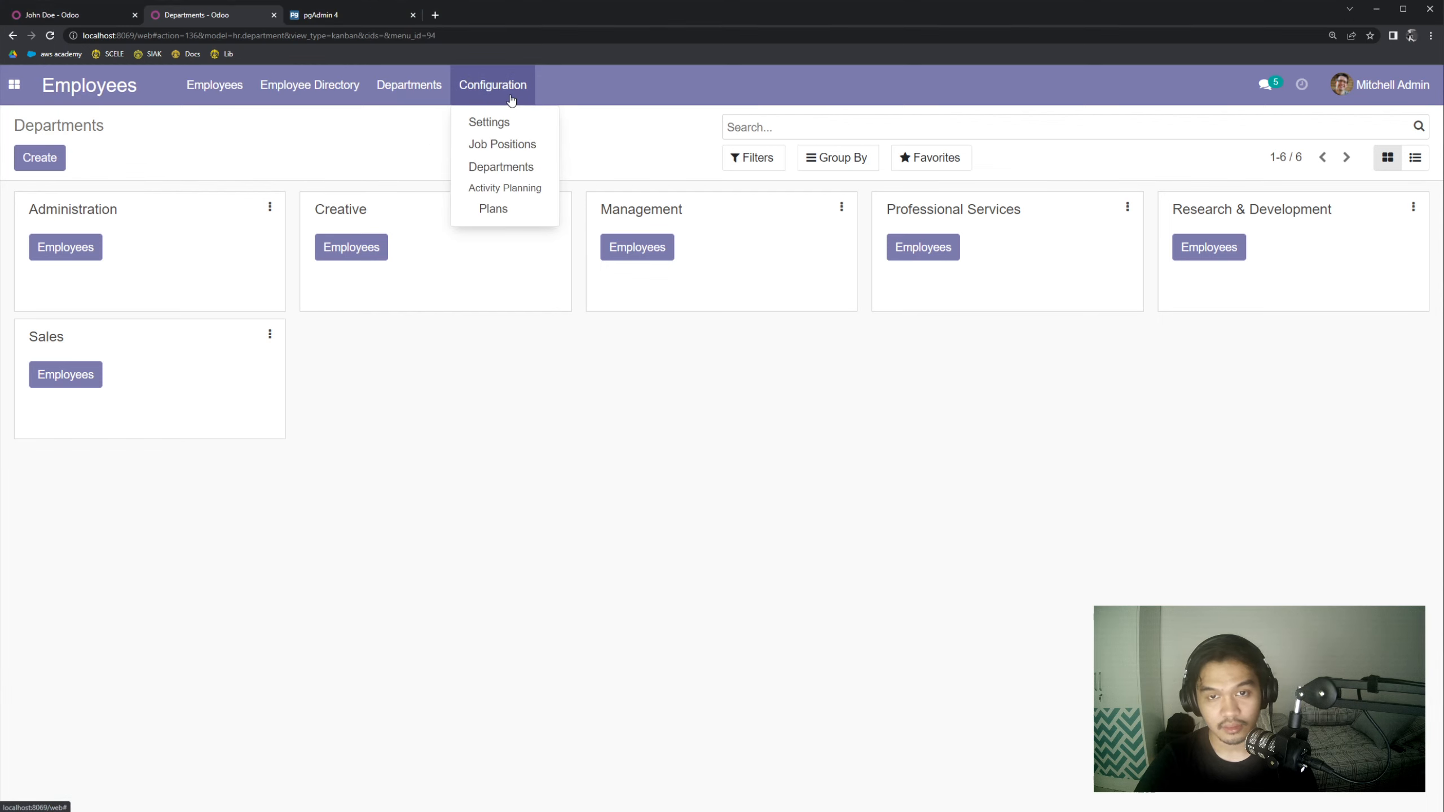
{"action": "left_click", "coordinate": [523, 168]}
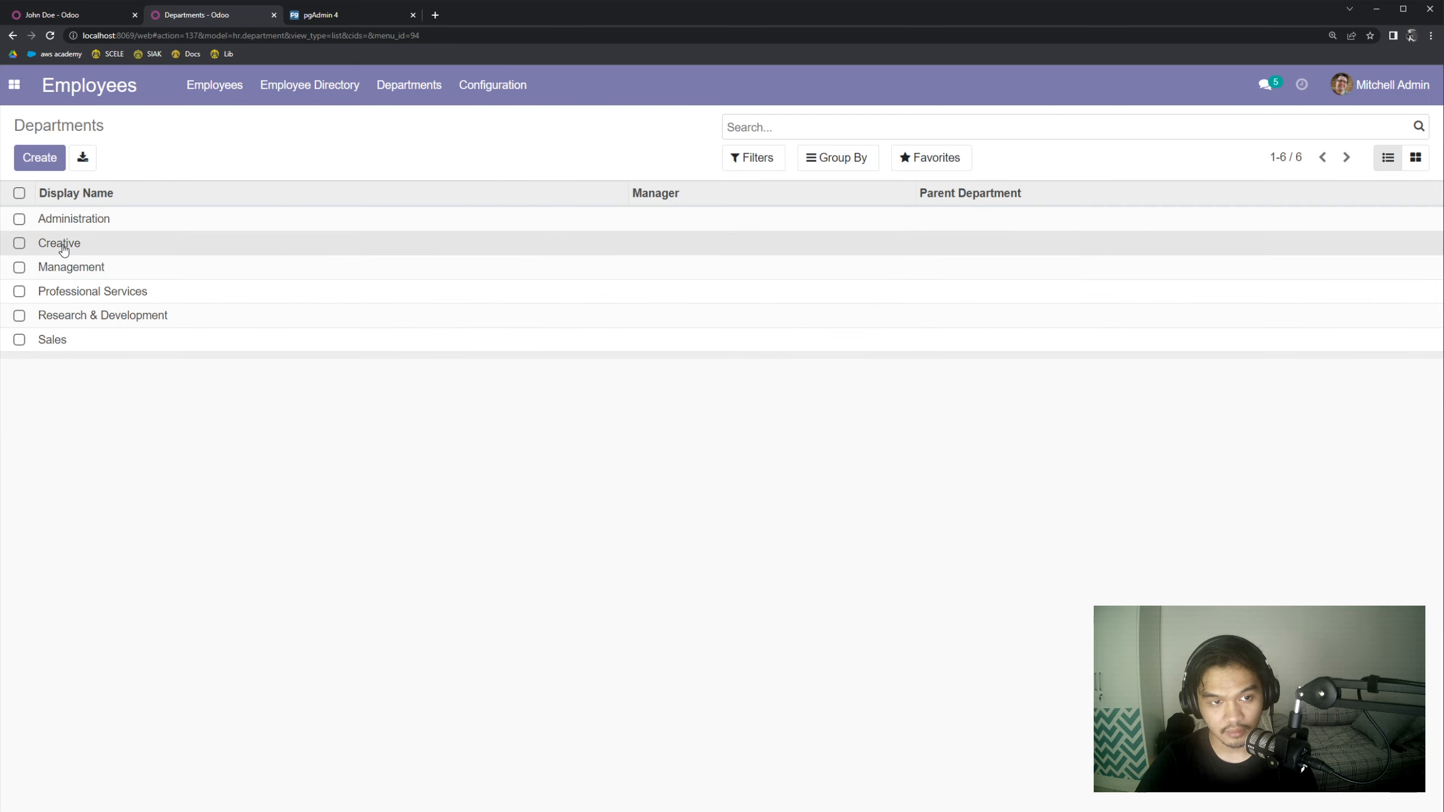
{"action": "left_click", "coordinate": [380, 249]}
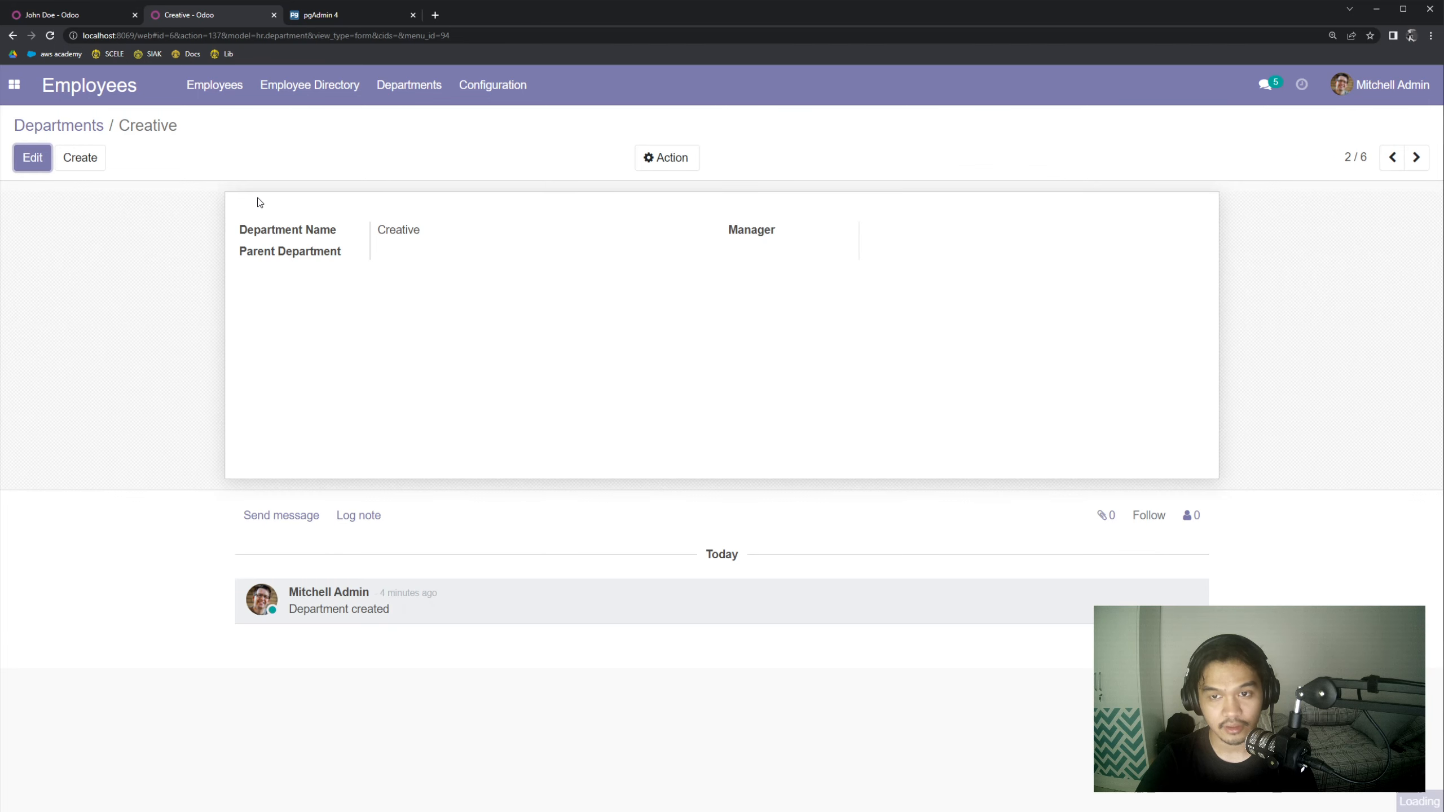
- Edit the Creative department and assign the newly created Creative Manager employee as its manager
{"action": "left_click", "coordinate": [32, 158]}
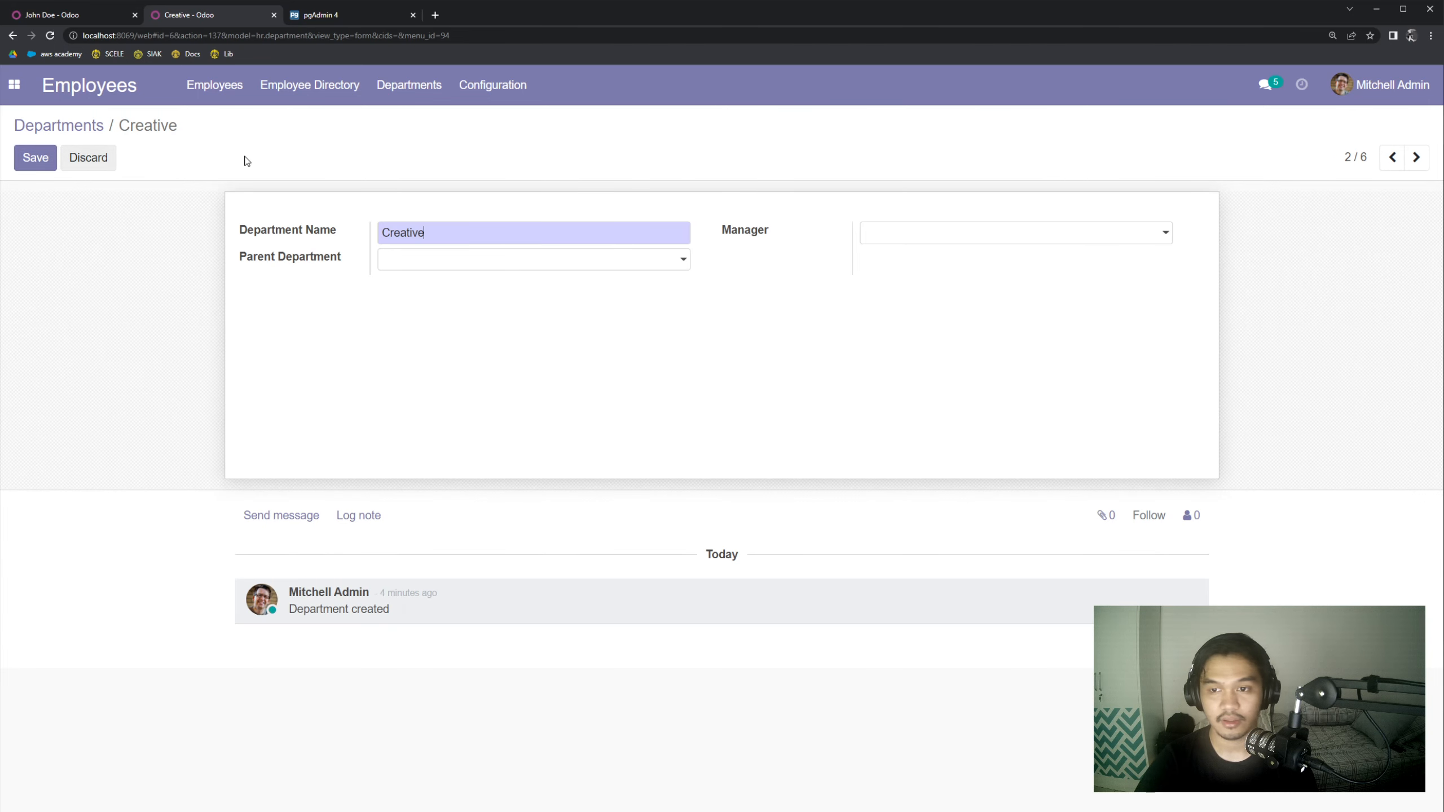
{"action": "left_click", "coordinate": [960, 243]}
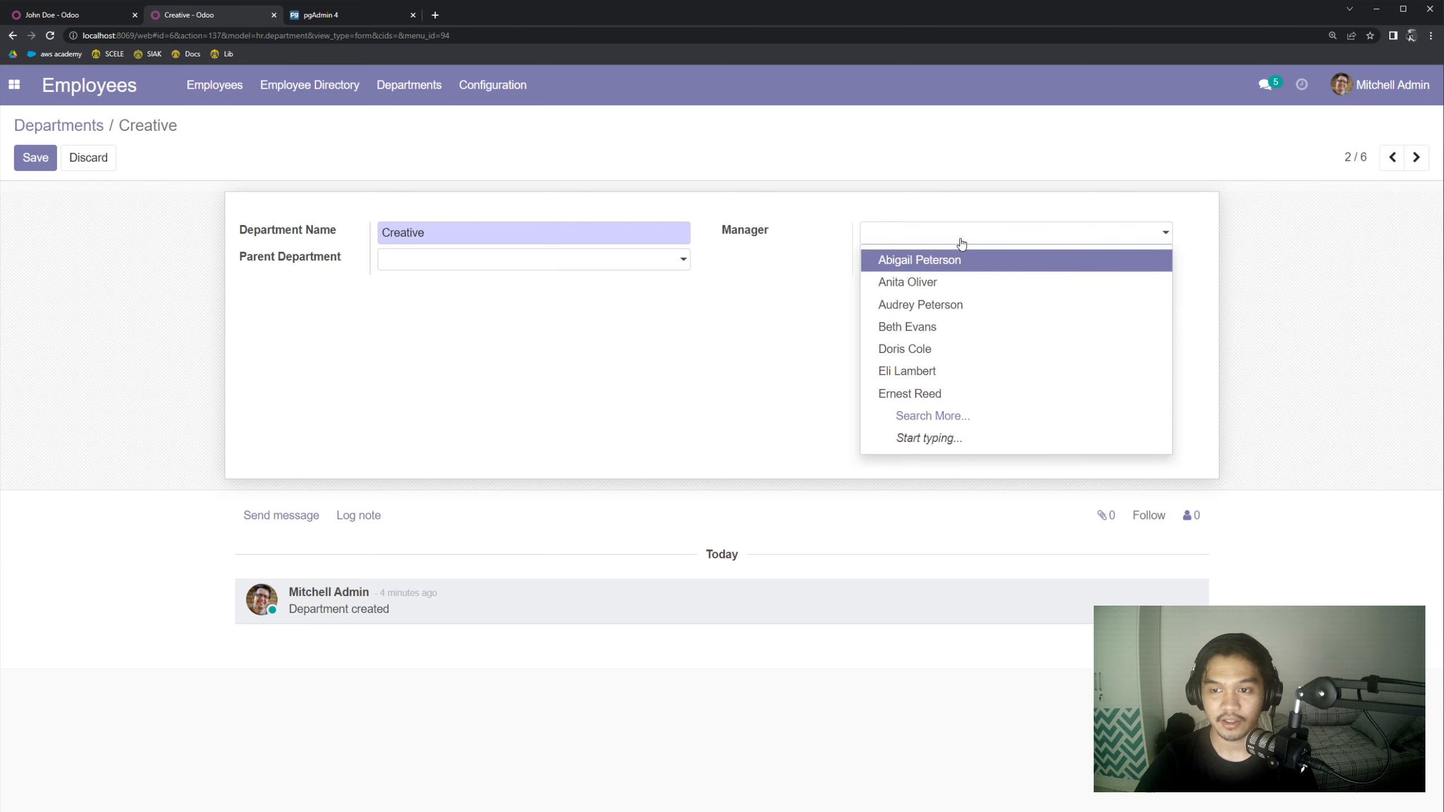
{"action": "type", "text": "john"}
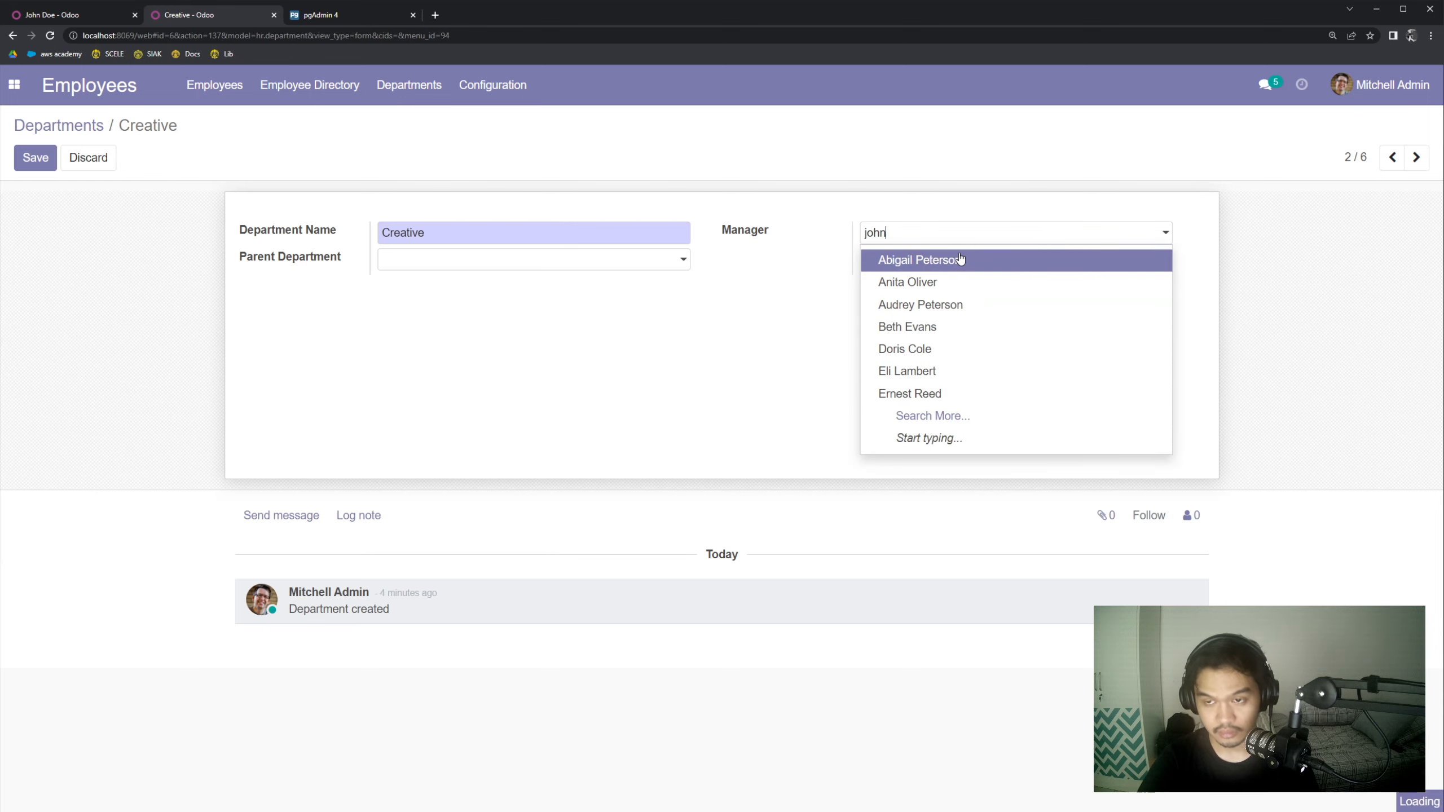
{"action": "left_click", "coordinate": [960, 260]}
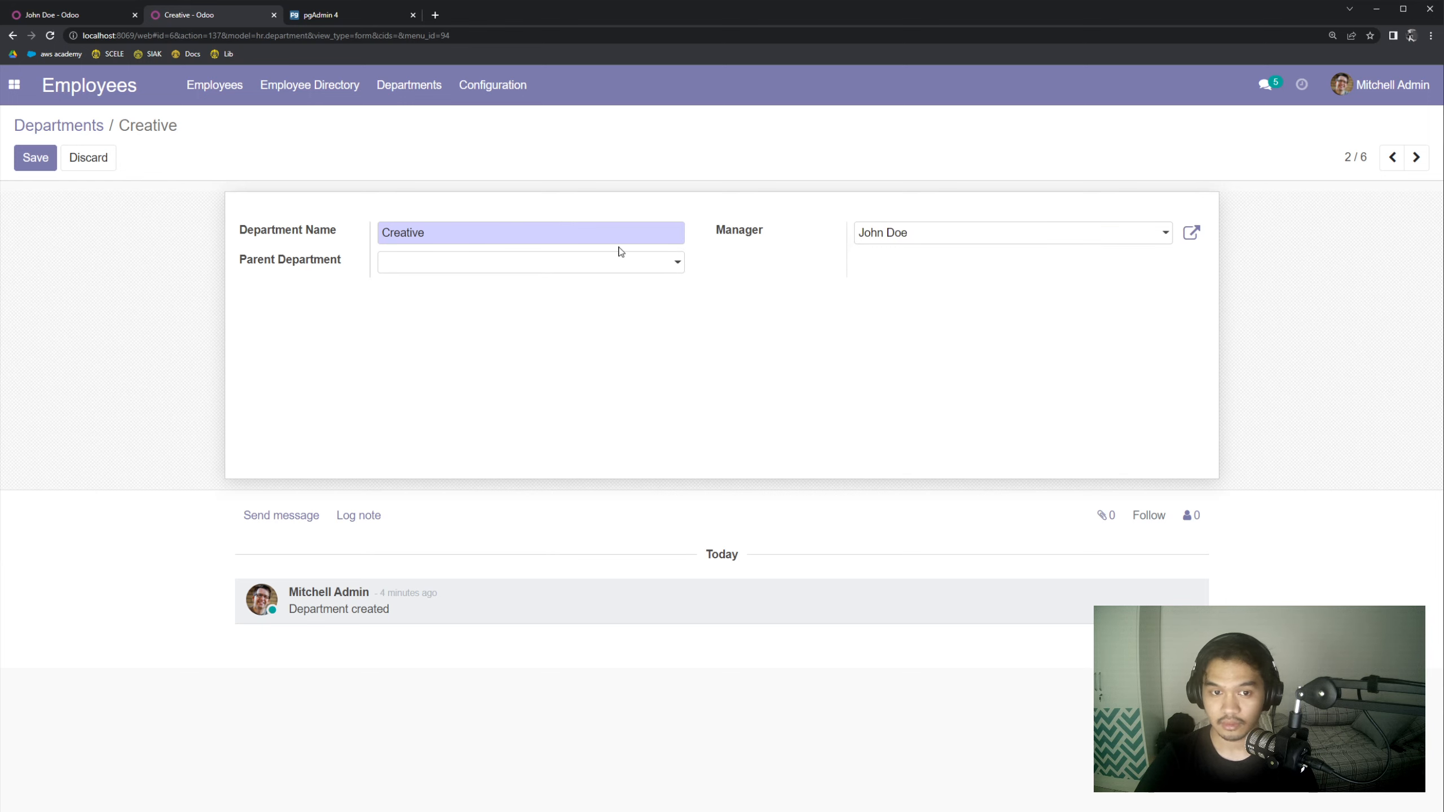
- Save the Creative department record with its newly assigned manager
{"action": "left_click", "coordinate": [43, 159]}
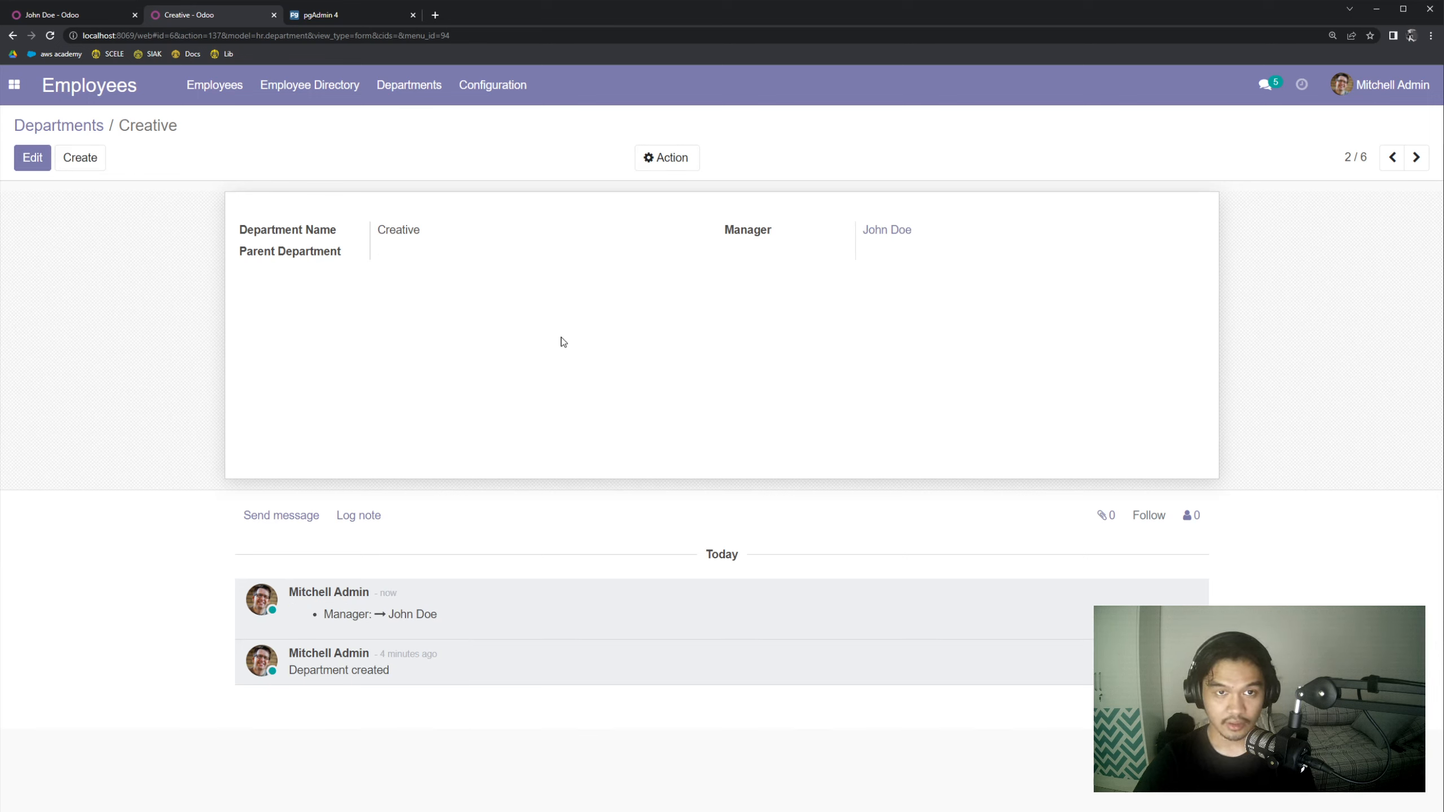
- Switch to pgAdmin and display all rows of the hr_employee table, down to the newest employee
{"action": "left_click", "coordinate": [368, 15]}
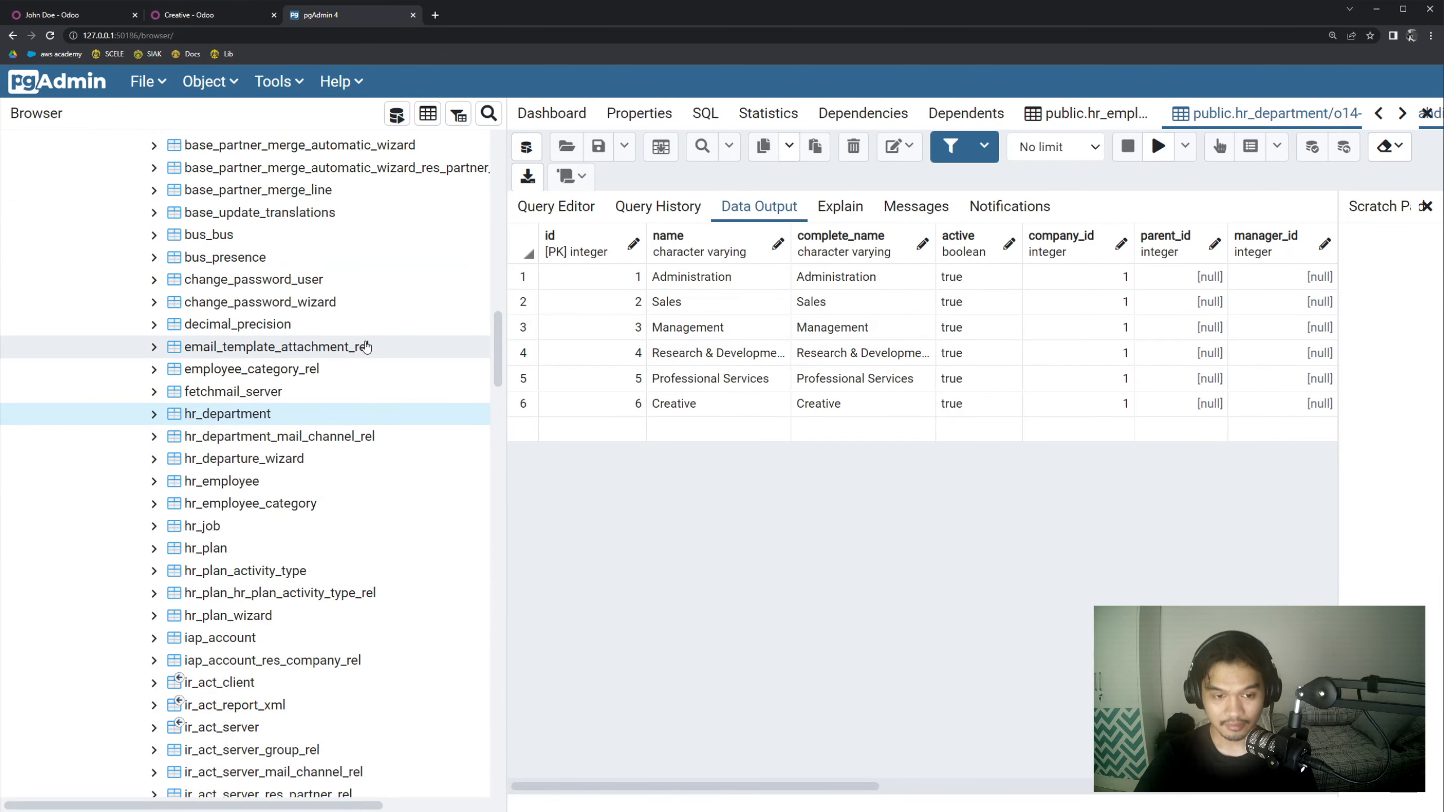
{"action": "left_click", "coordinate": [266, 482]}
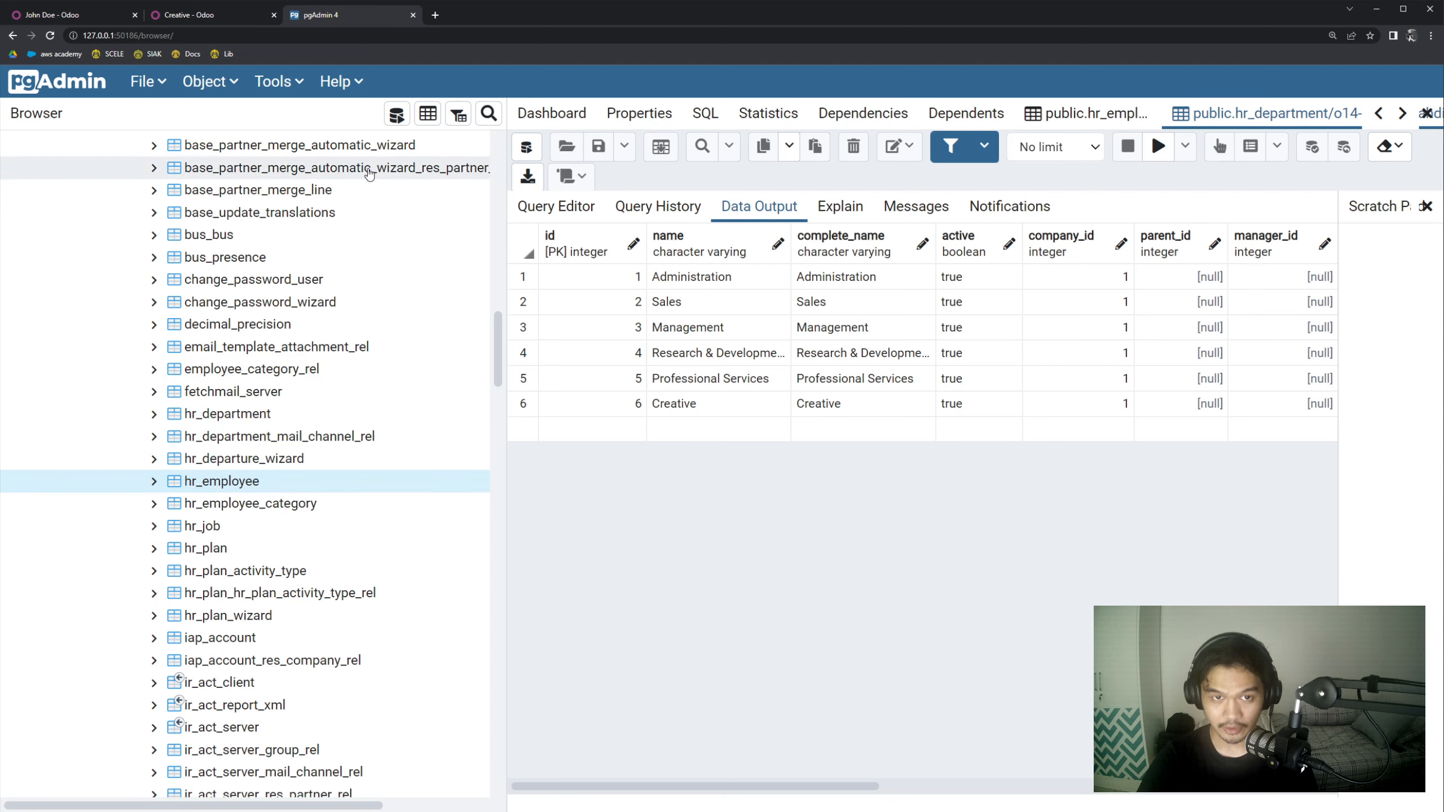
{"action": "left_click", "coordinate": [428, 116]}
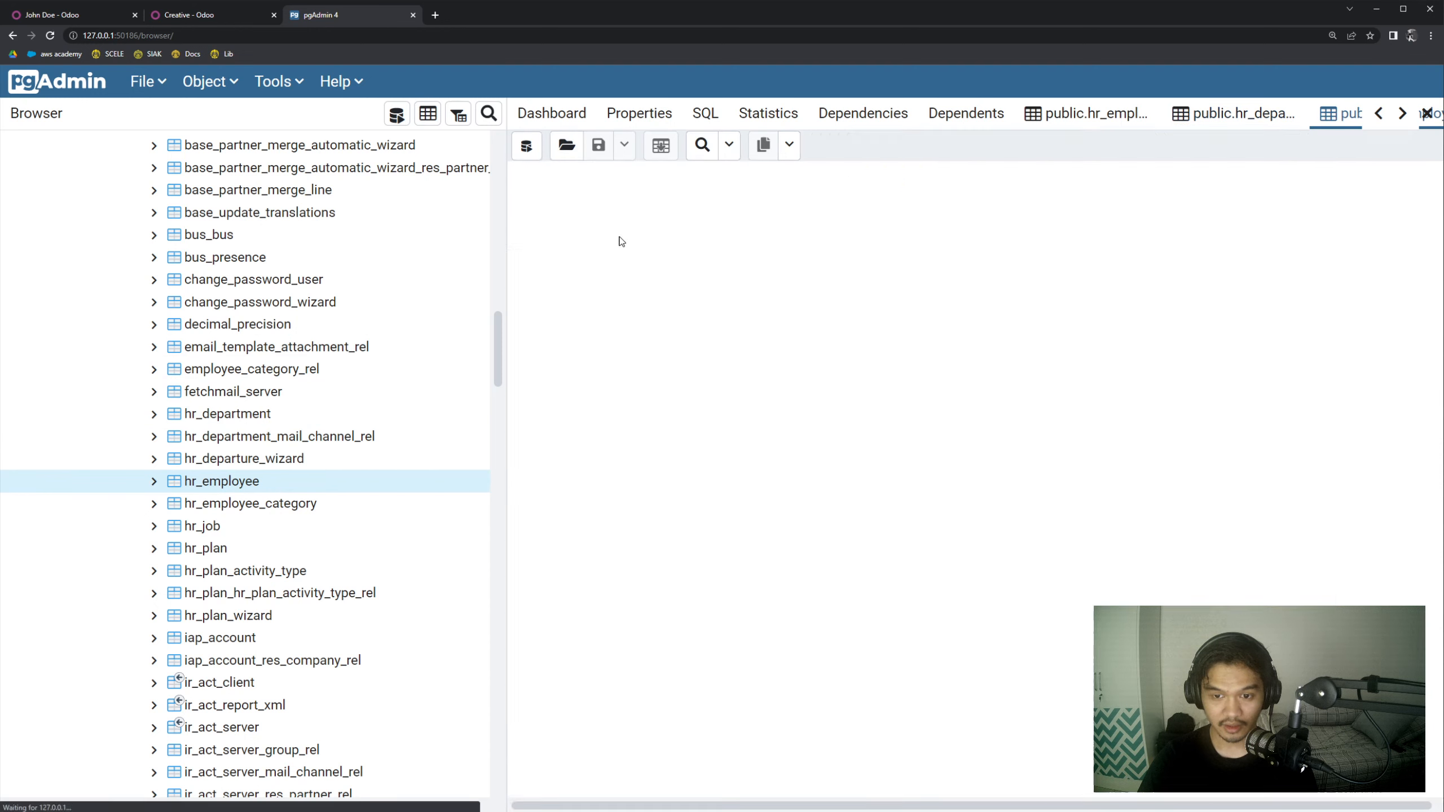
{"action": "scroll", "coordinate": [834, 470], "scroll_direction": "down", "scroll_amount": 2}
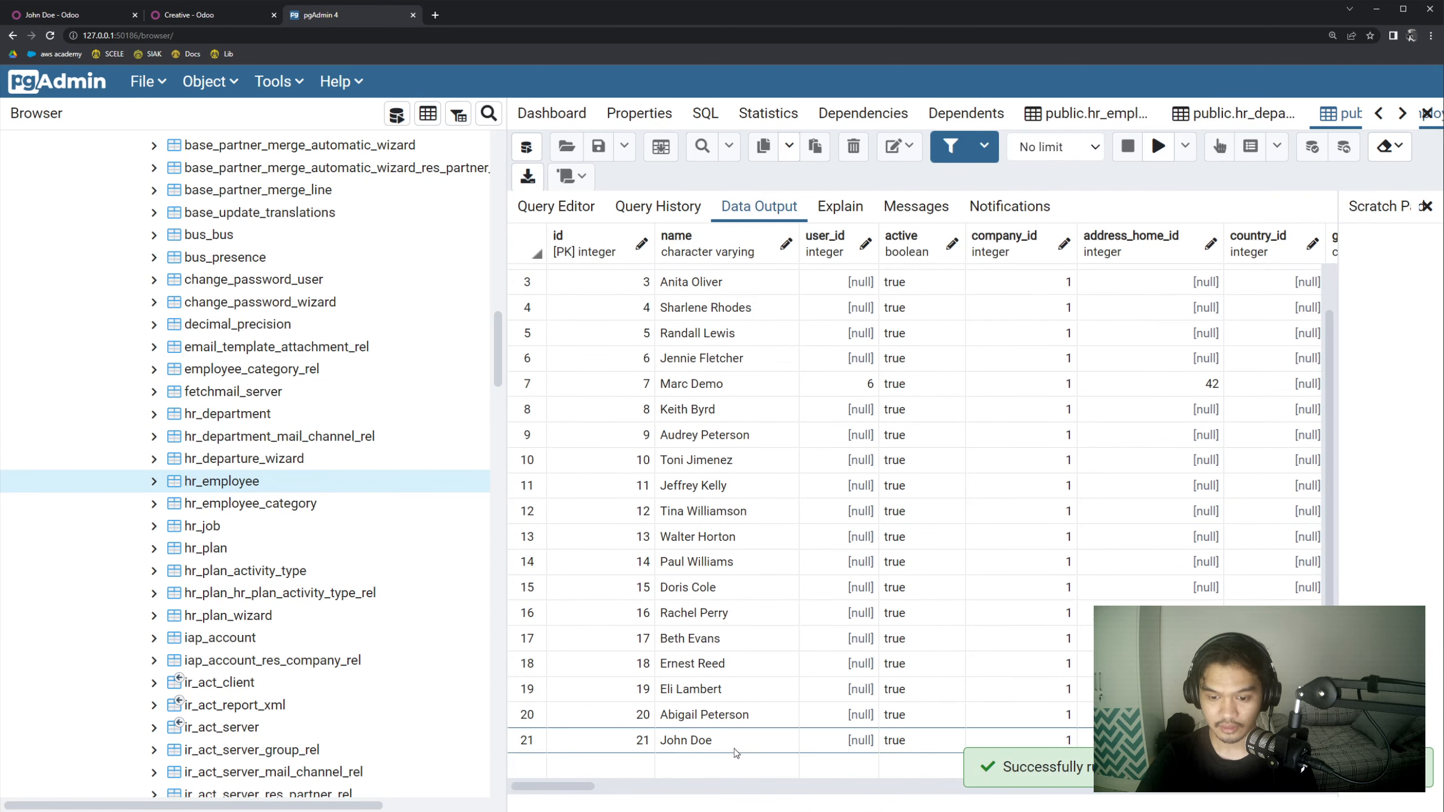
- Compare the gender value in the newest employee's hr_employee row with those of the other employees
{"action": "left_click_drag", "start_coordinate": [563, 785], "coordinate": [652, 789]}
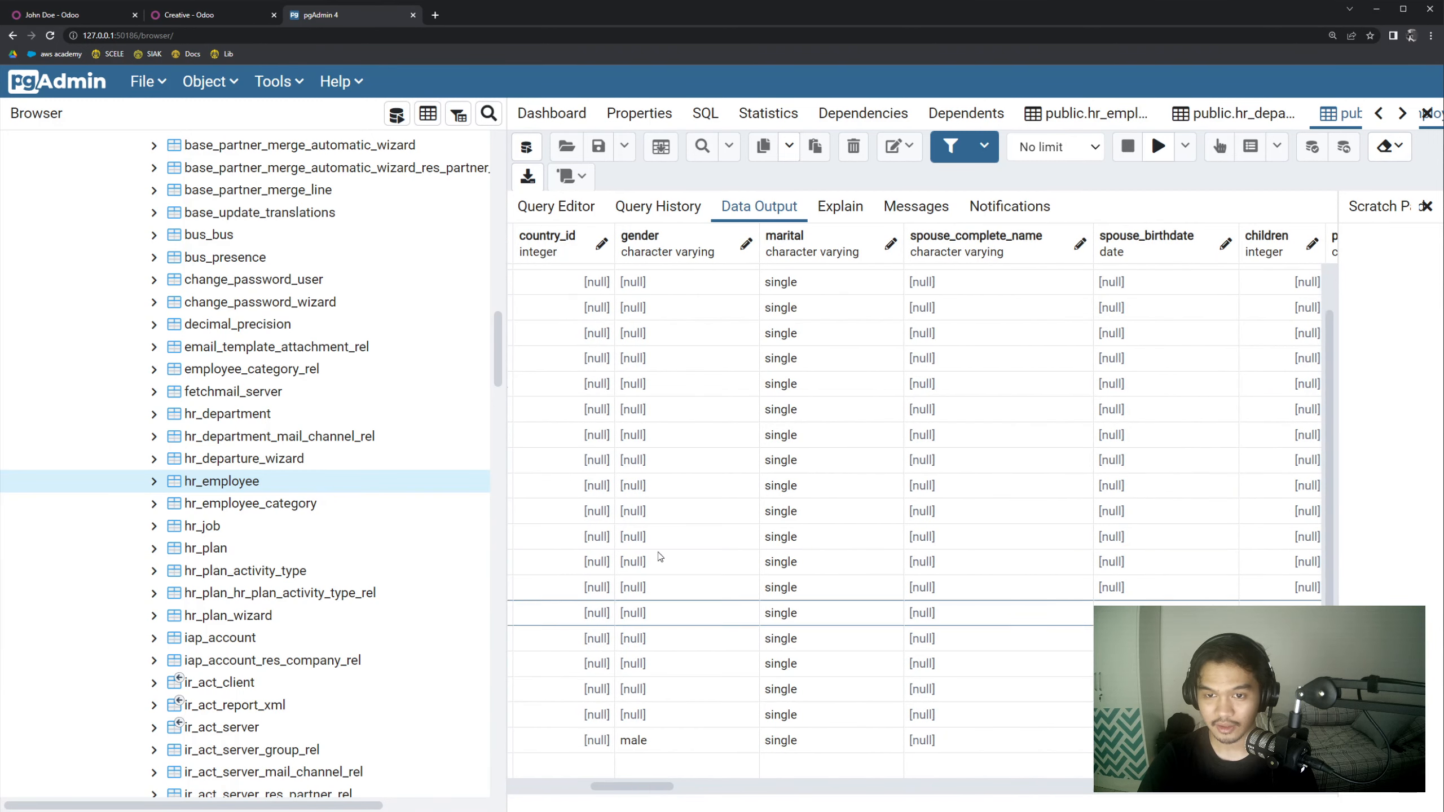
{"action": "scroll", "coordinate": [699, 506], "scroll_direction": "up", "scroll_amount": 2}
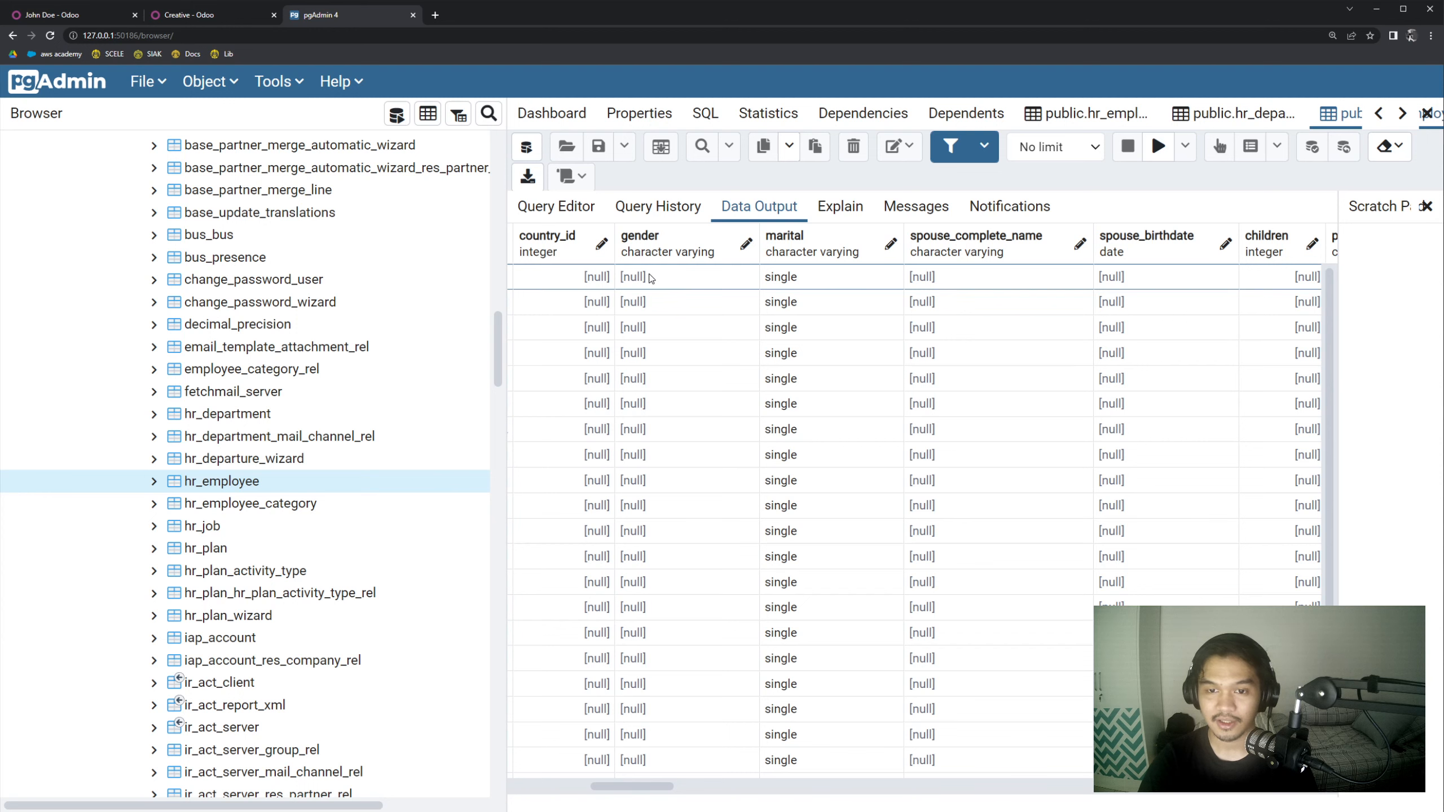
{"action": "scroll", "coordinate": [648, 432], "scroll_direction": "down", "scroll_amount": 3}
{"action": "mouse_move", "coordinate": [603, 787]}
{"action": "left_mouse_down"}
{"action": "mouse_move", "coordinate": [523, 787]}
{"action": "mouse_move", "coordinate": [597, 786]}
{"action": "left_mouse_up"}
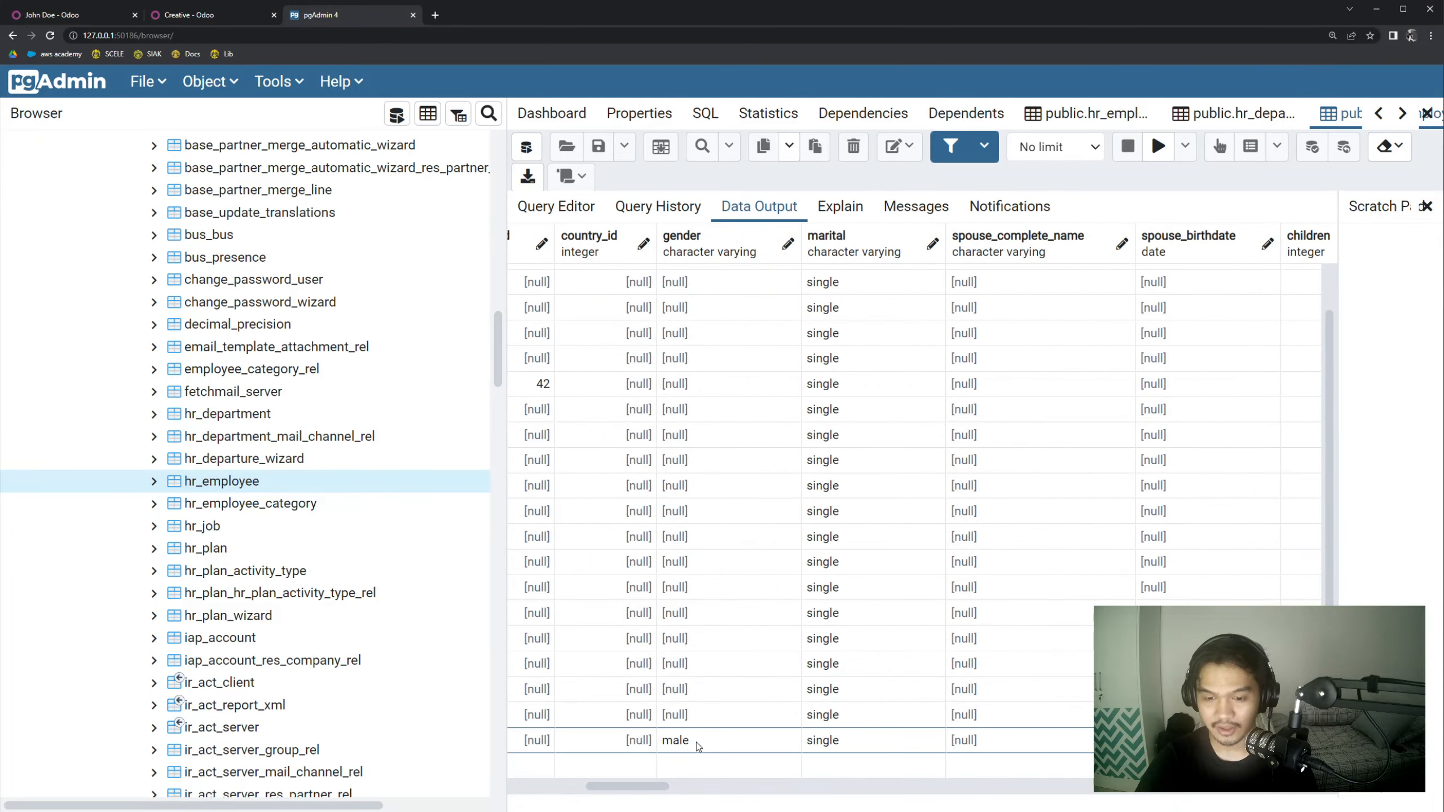
{"action": "left_click", "coordinate": [689, 748]}
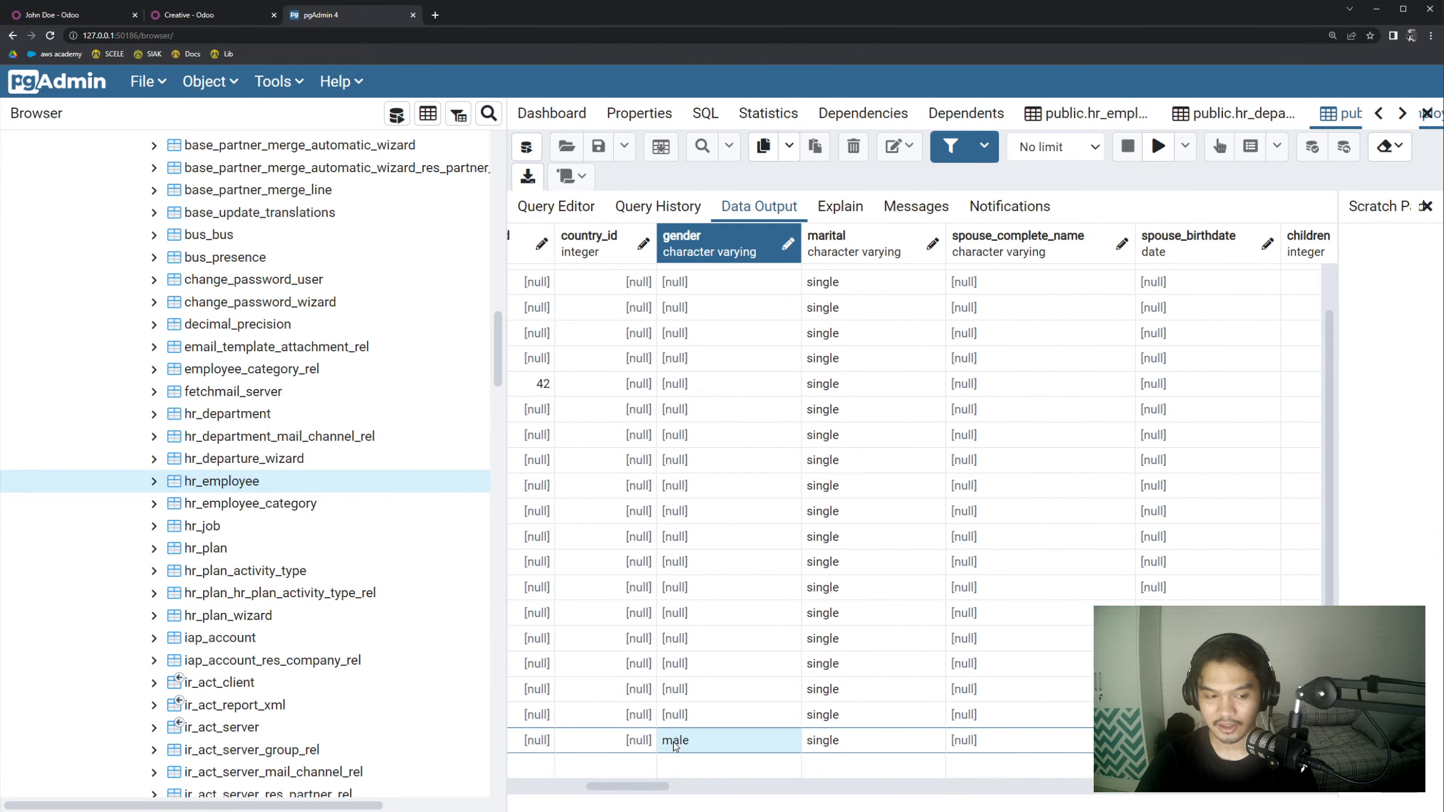
- Examine the newest employee's job title, work contact, work location and creation date columns in hr_employee
{"action": "left_click_drag", "start_coordinate": [653, 785], "coordinate": [747, 782]}
{"action": "left_click_drag", "start_coordinate": [760, 776], "coordinate": [1111, 776]}
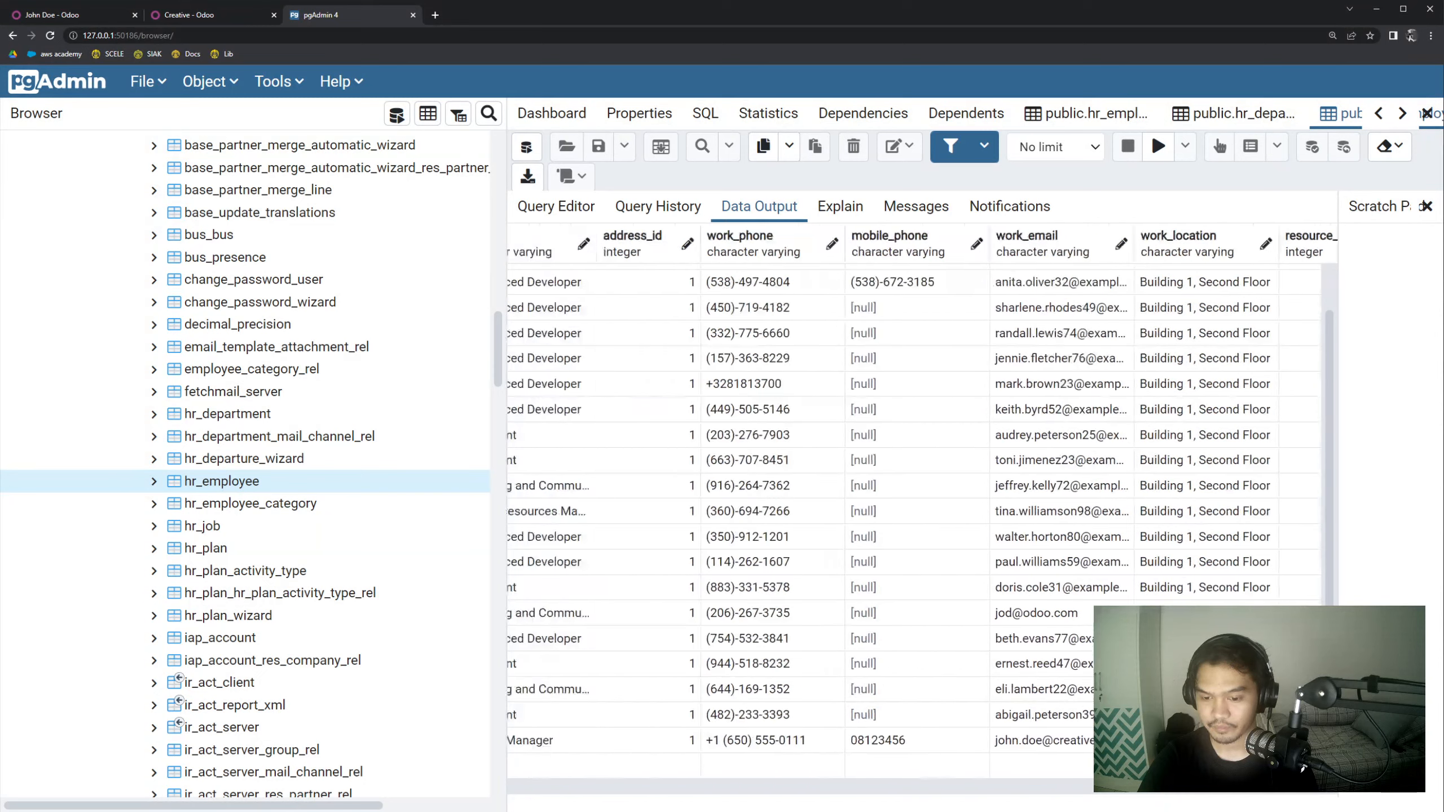
{"action": "left_click", "coordinate": [898, 739]}
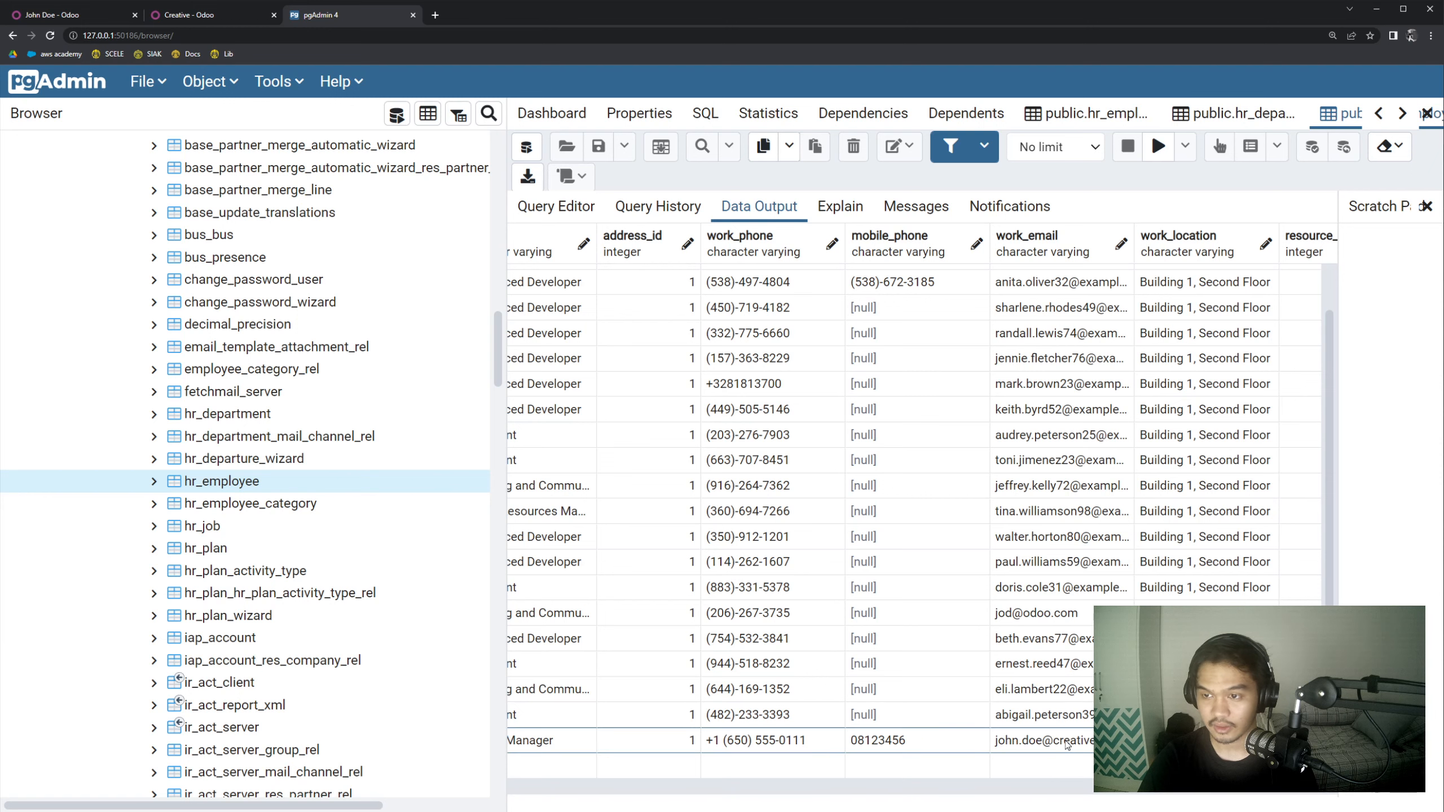
{"action": "scroll", "coordinate": [966, 736], "scroll_direction": "right", "scroll_amount": 3}
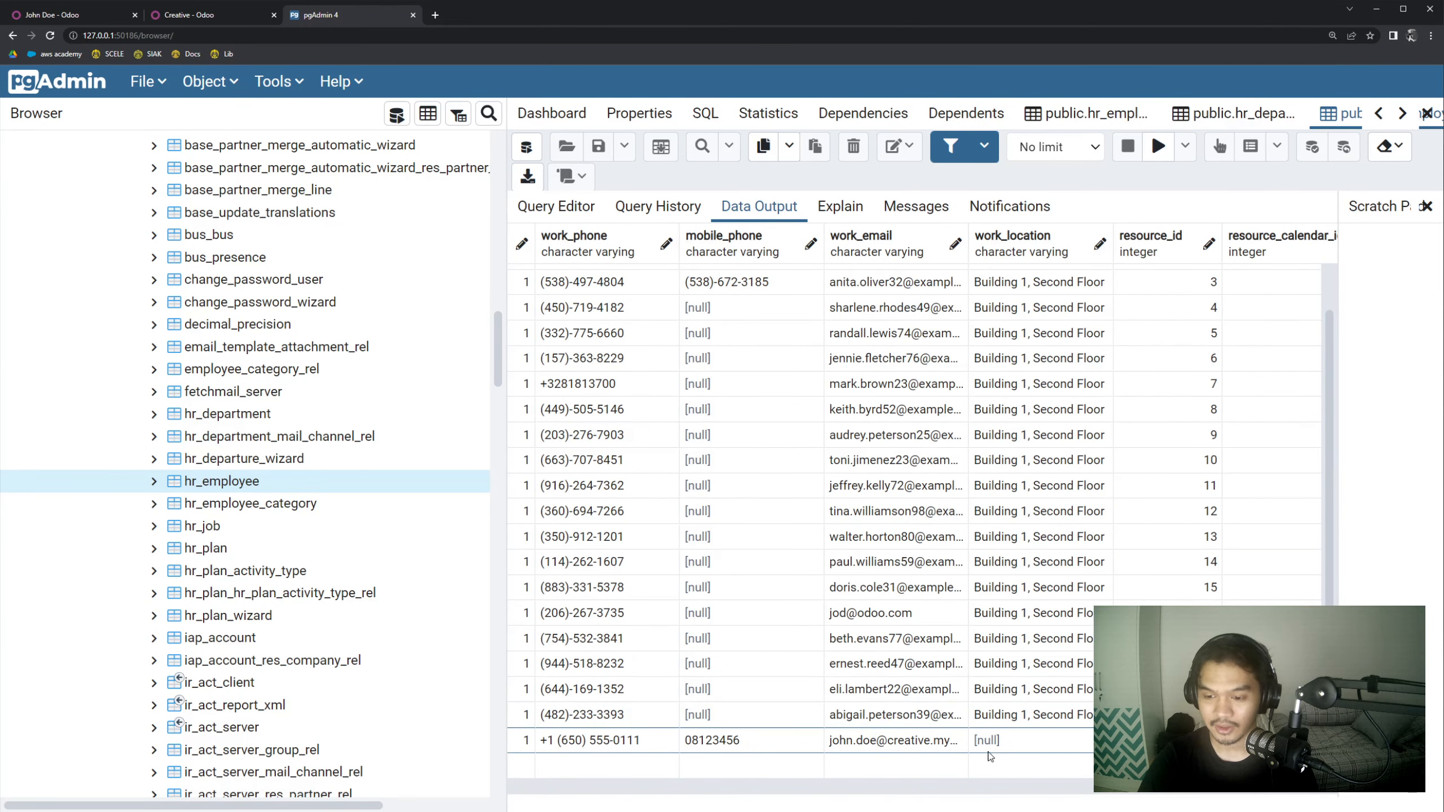
{"action": "scroll", "coordinate": [1304, 767], "scroll_direction": "right", "scroll_amount": 10}
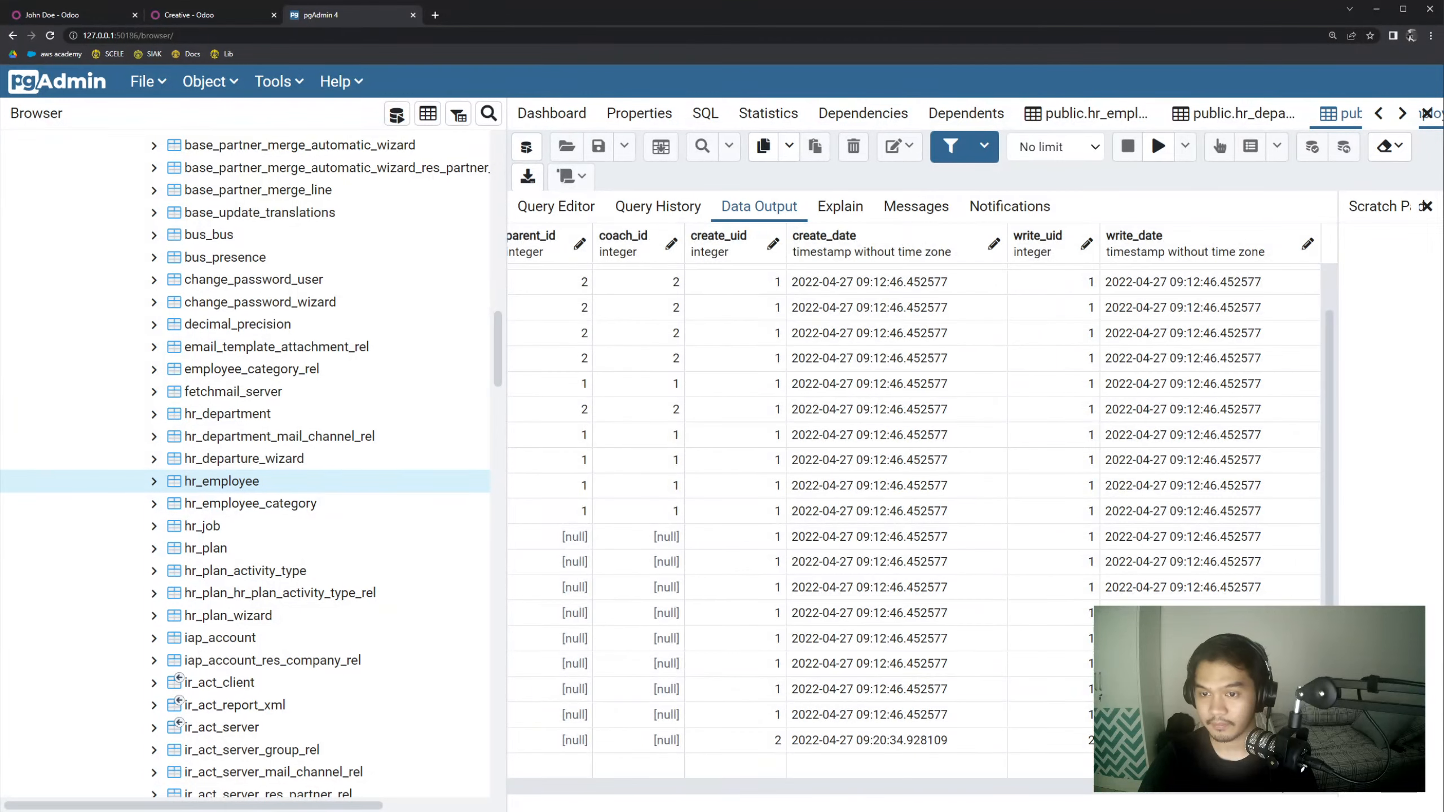
{"action": "scroll", "coordinate": [1303, 768], "scroll_direction": "left", "scroll_amount": 10}
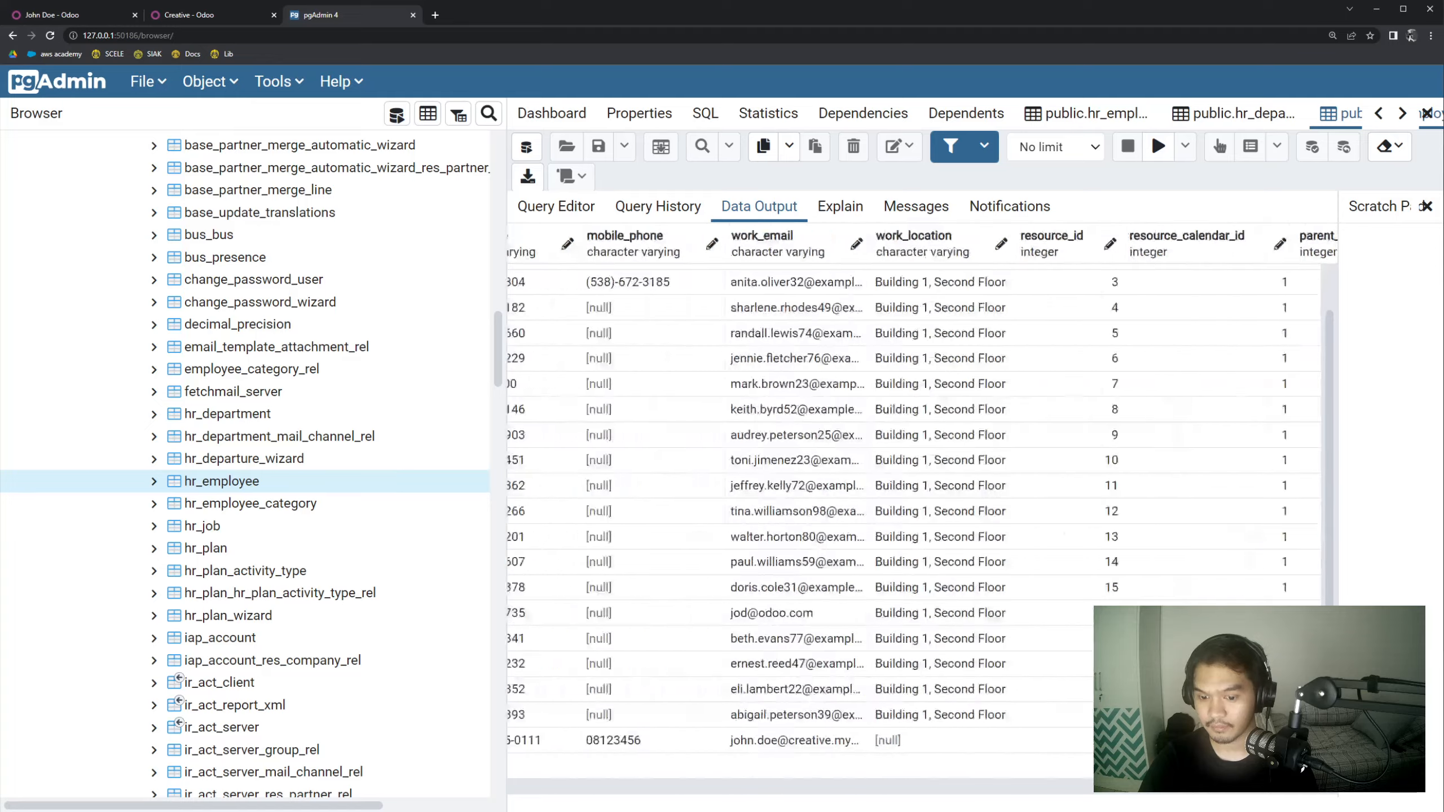
{"action": "scroll", "coordinate": [1303, 767], "scroll_direction": "left", "scroll_amount": 6}
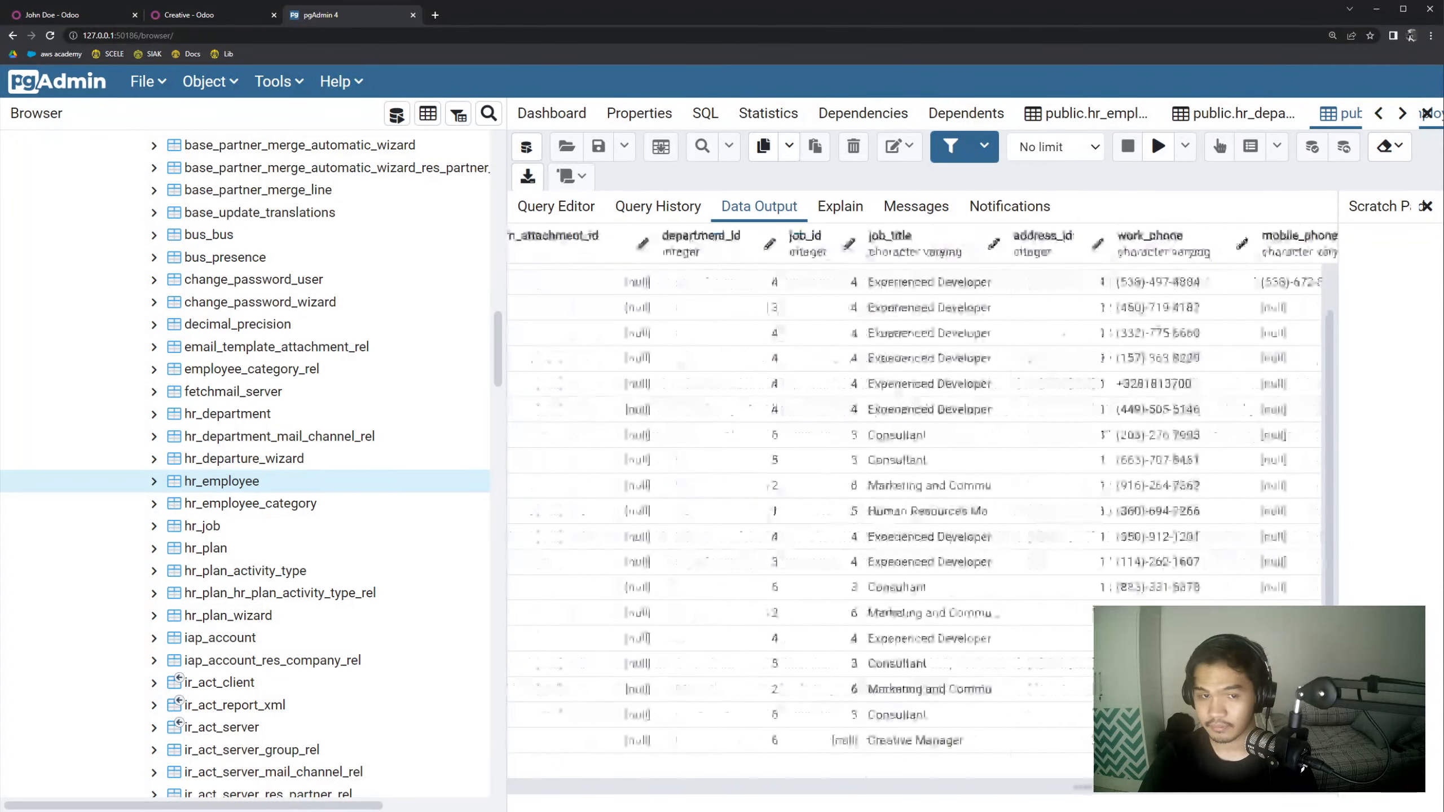
{"action": "scroll", "coordinate": [1303, 767], "scroll_direction": "left", "scroll_amount": 5}
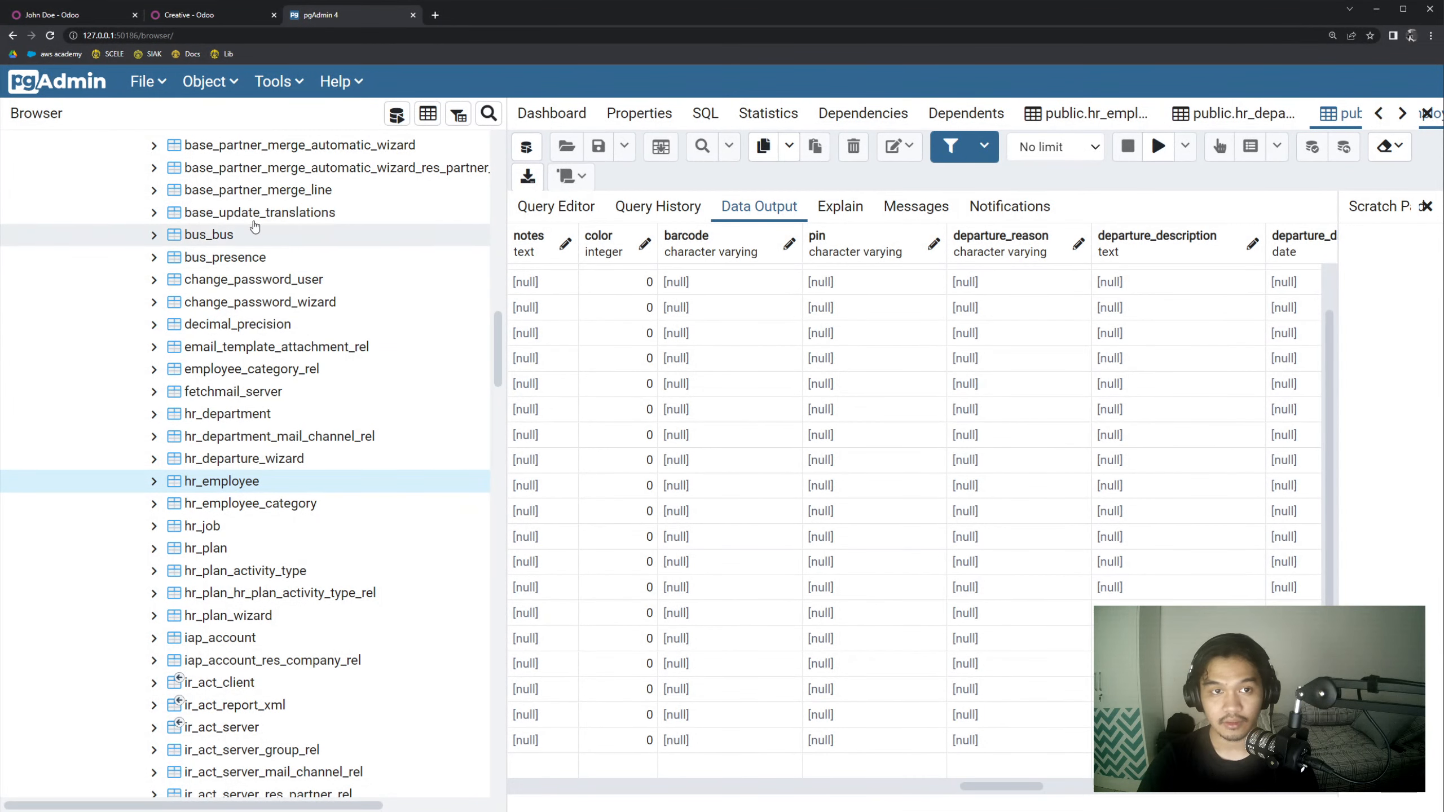
- Return to the Odoo employee record and start a new employee, entering the employee's first name and the job position Graphic Designer
{"action": "left_click", "coordinate": [197, 16]}
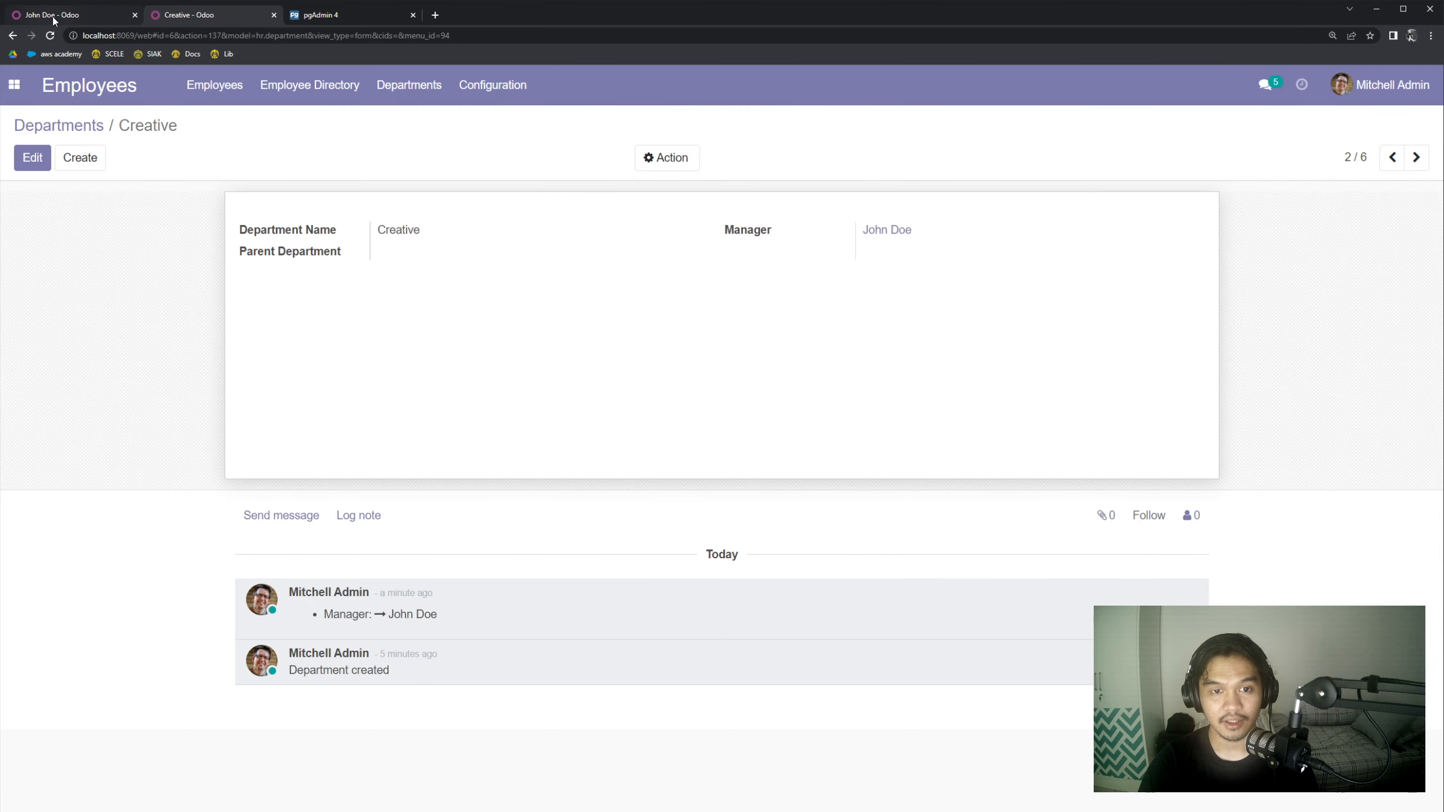
{"action": "left_click", "coordinate": [73, 18]}
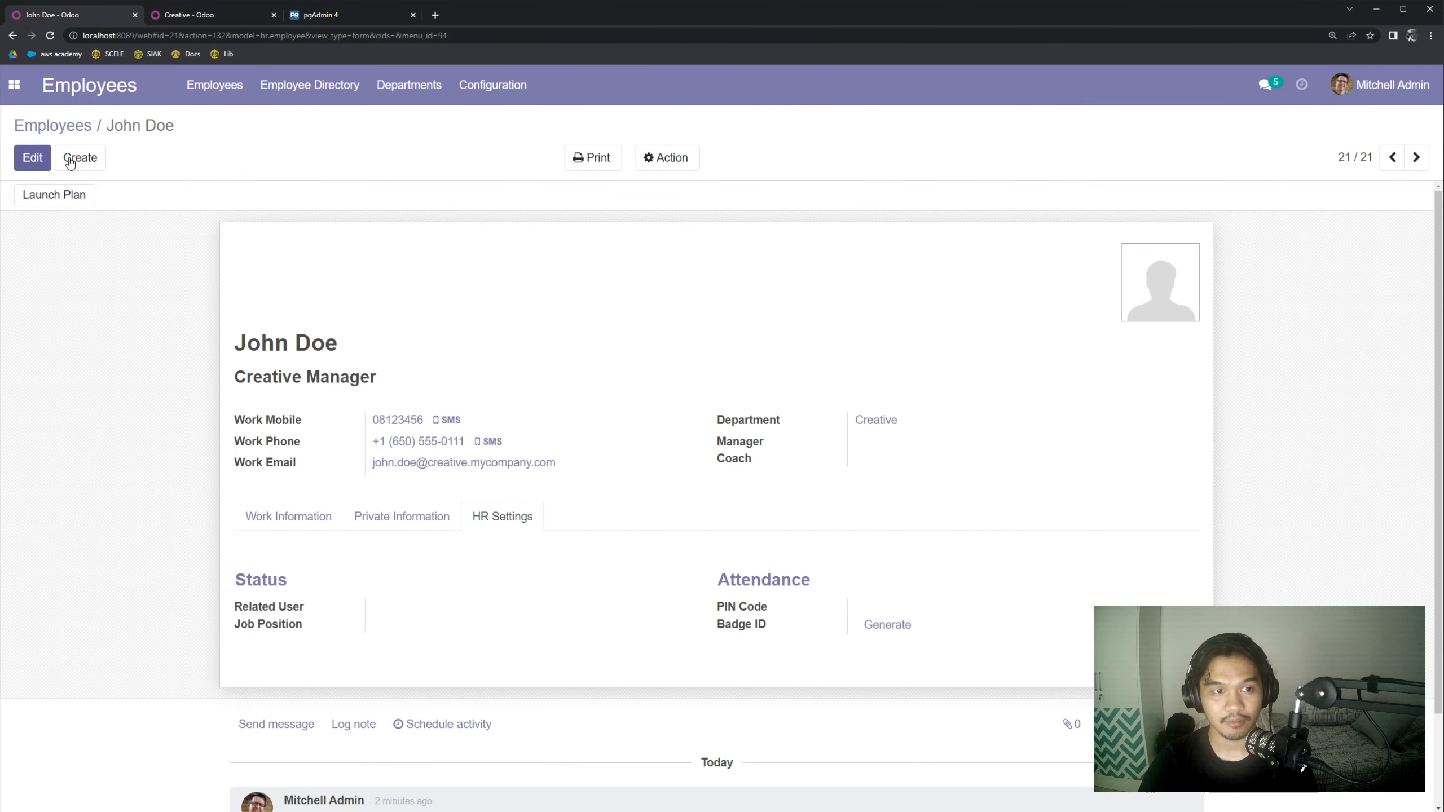
{"action": "left_click", "coordinate": [93, 163]}
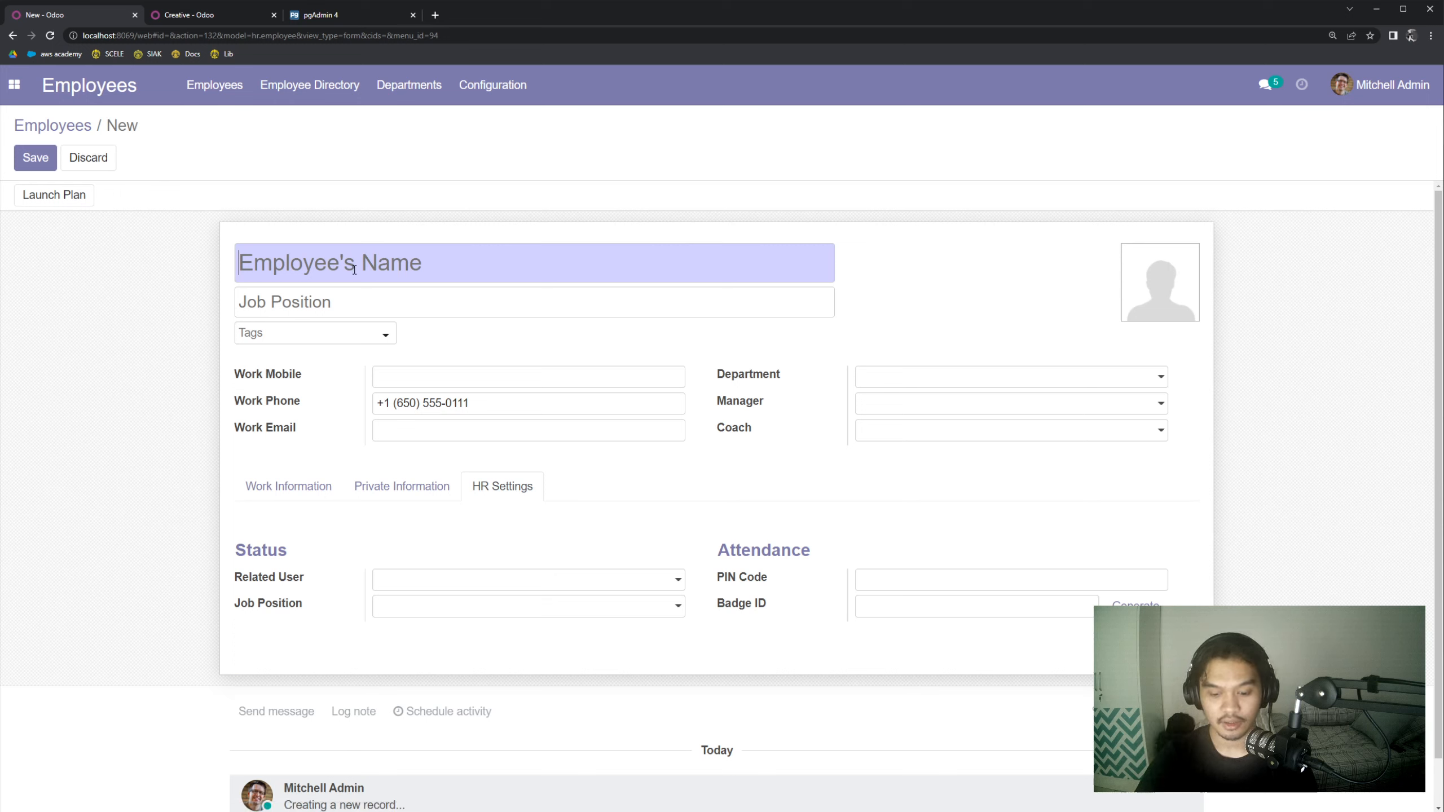
{"action": "type", "text": "Miach"}
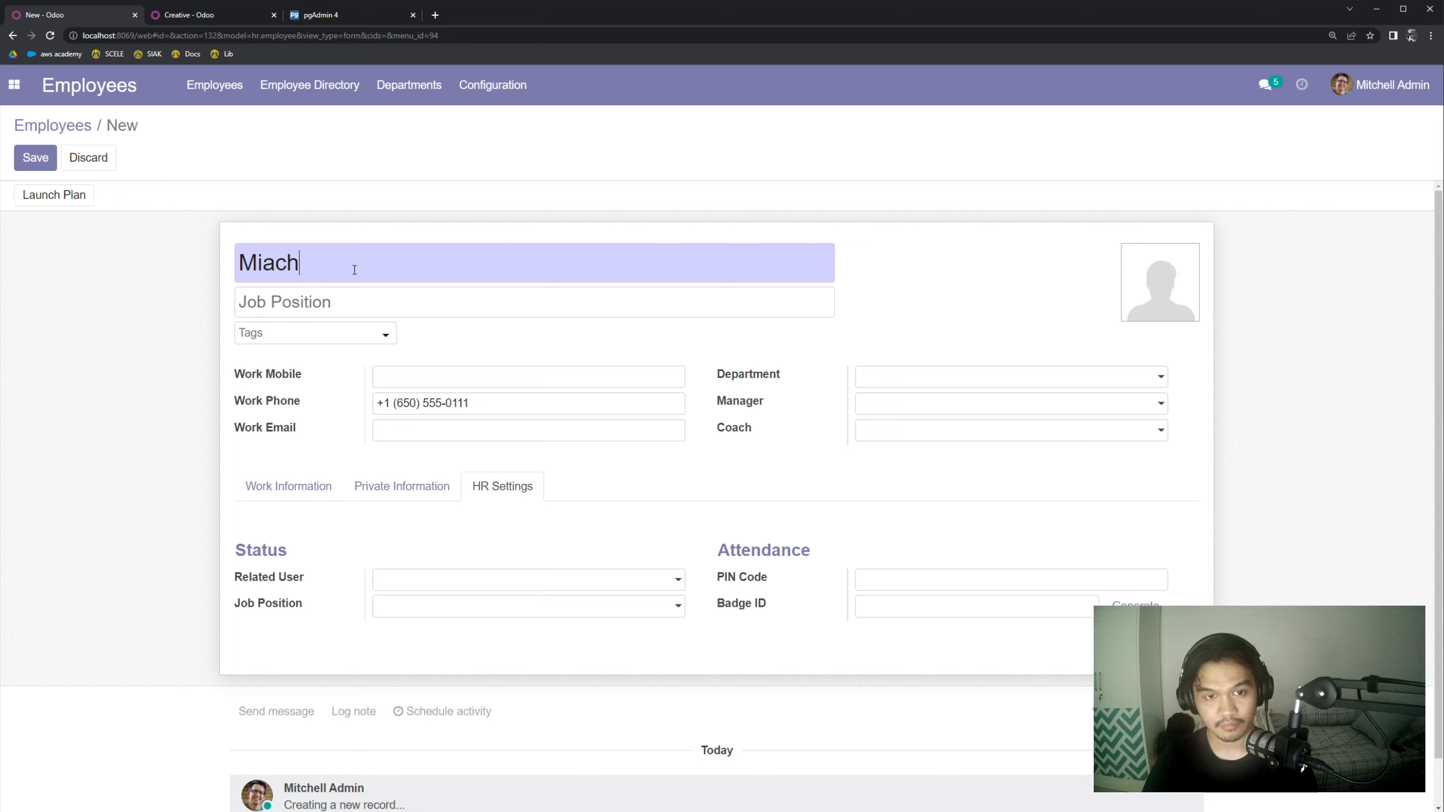
{"action": "key", "text": "BackSpace"}
{"action": "key", "text": "BackSpace"}
{"action": "key", "text": "BackSpace"}
{"action": "type", "text": "chael"}
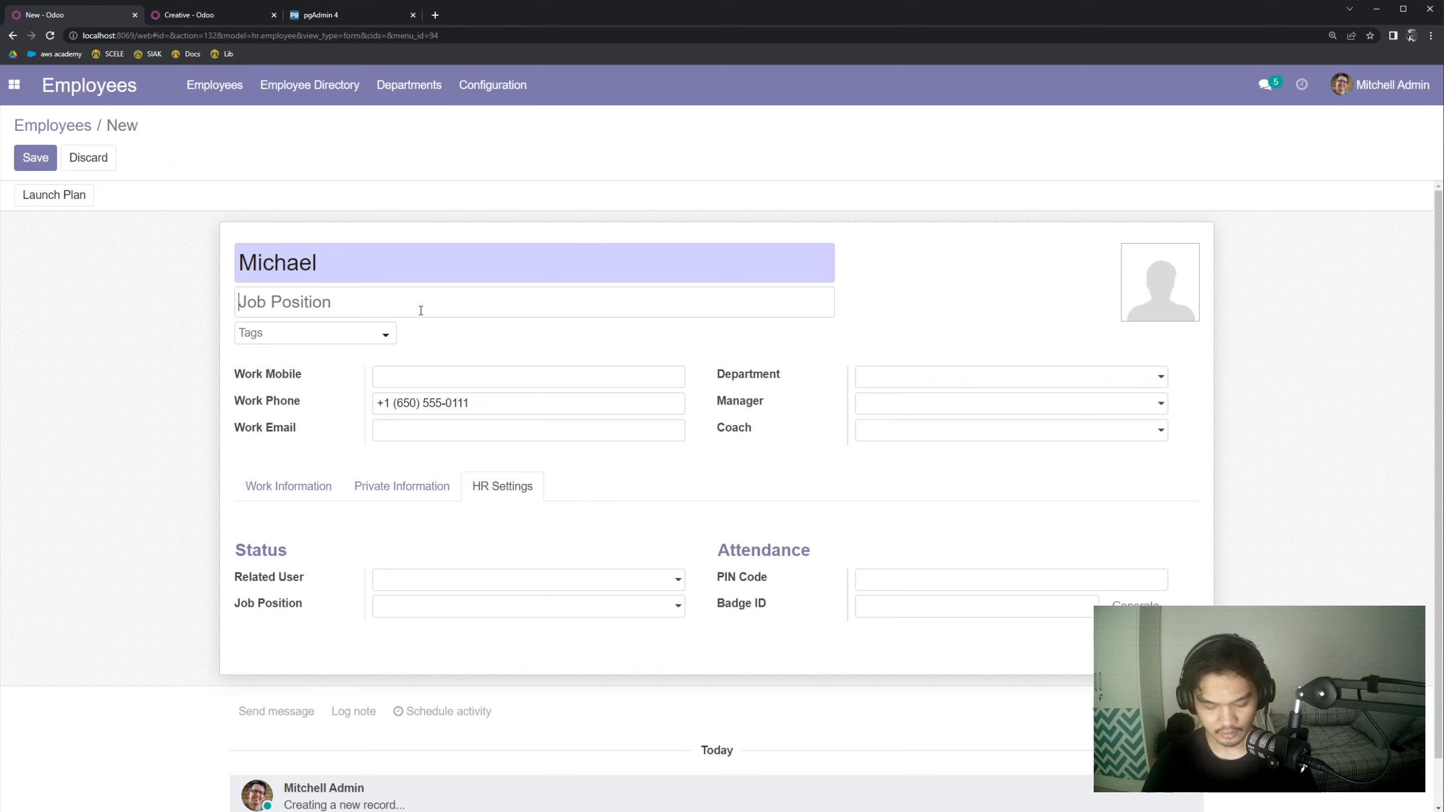
{"action": "type", "text": "Graphic D"}
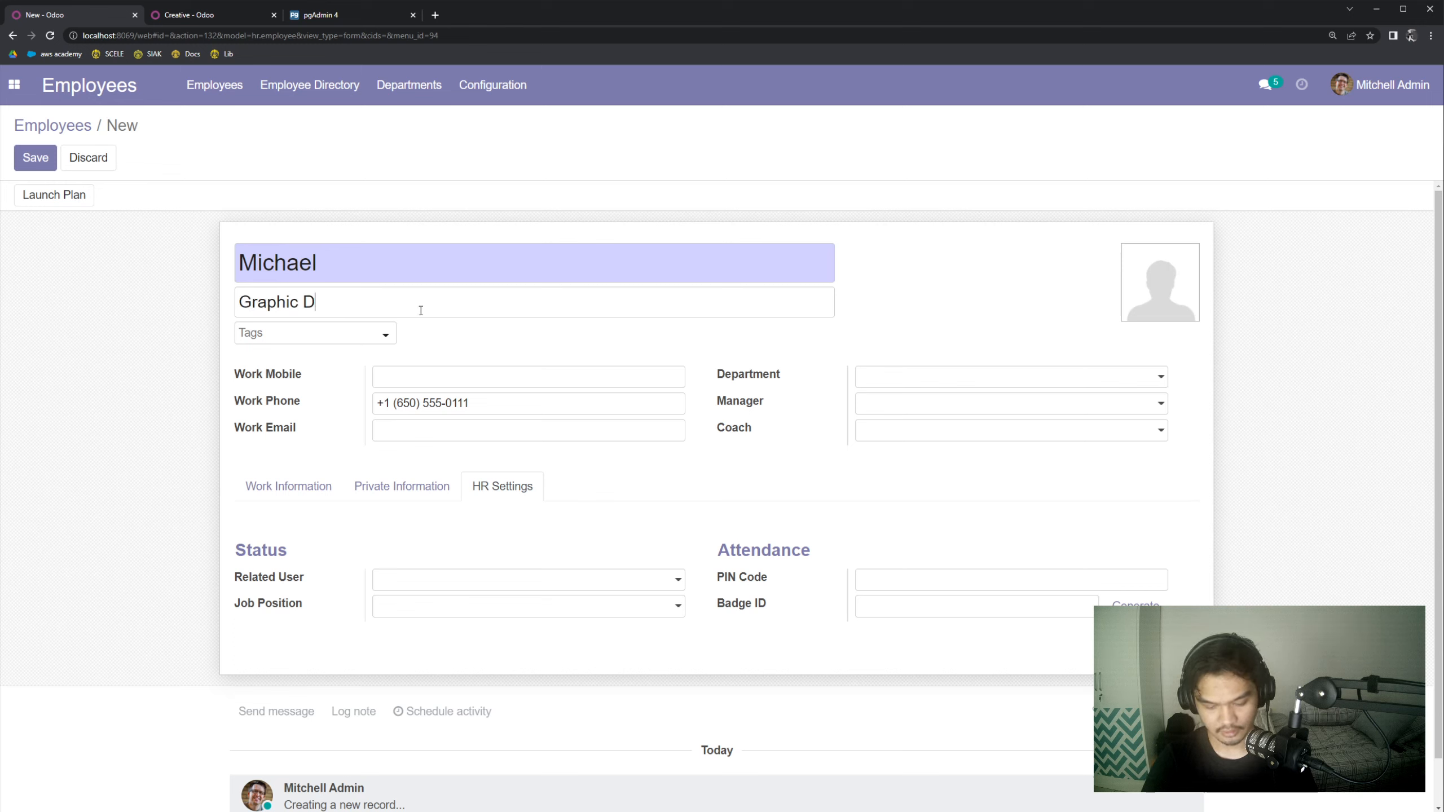
{"action": "type", "text": "esigner"}
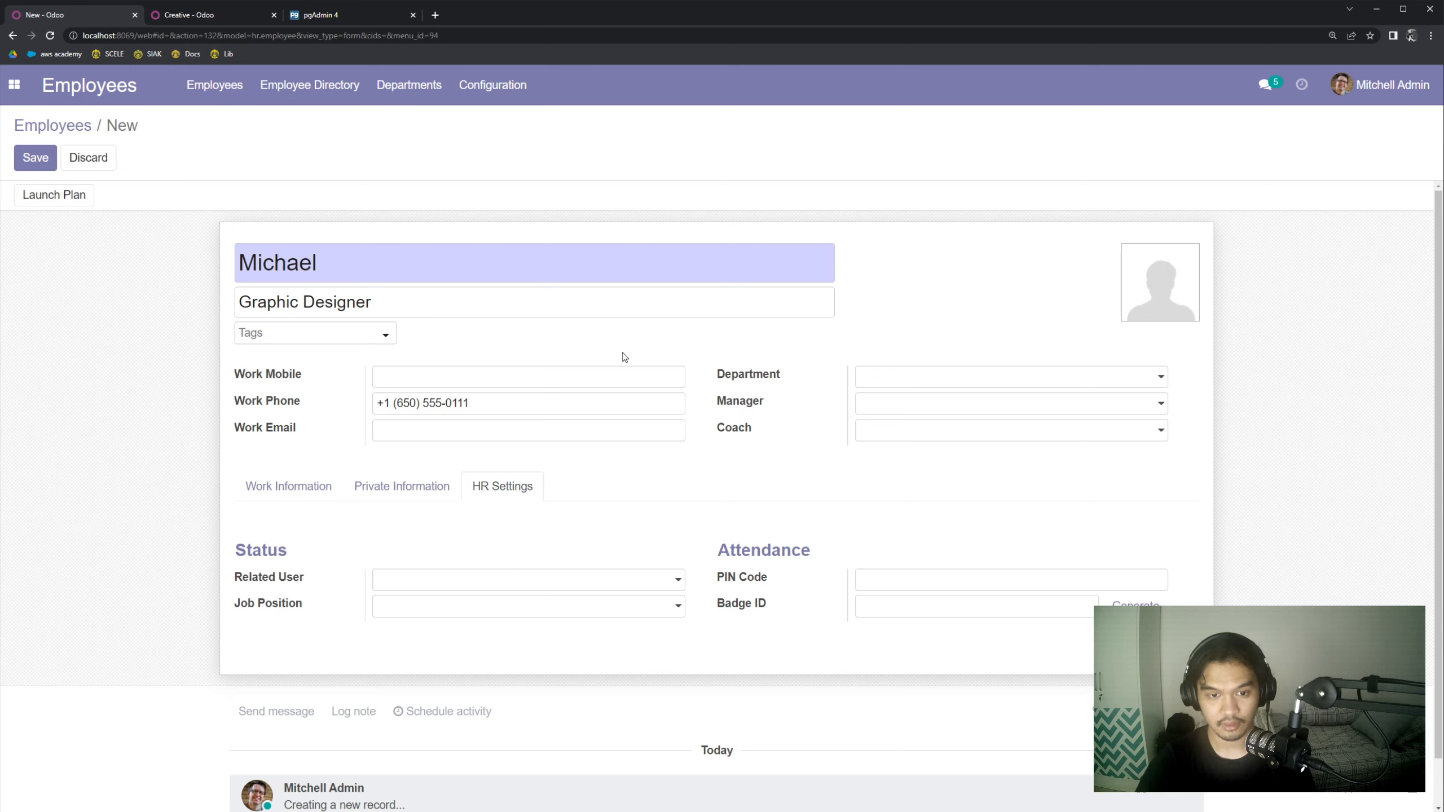
- Assign the new employee to the Creative department and check the manager and coach fields
{"action": "left_click", "coordinate": [938, 377]}
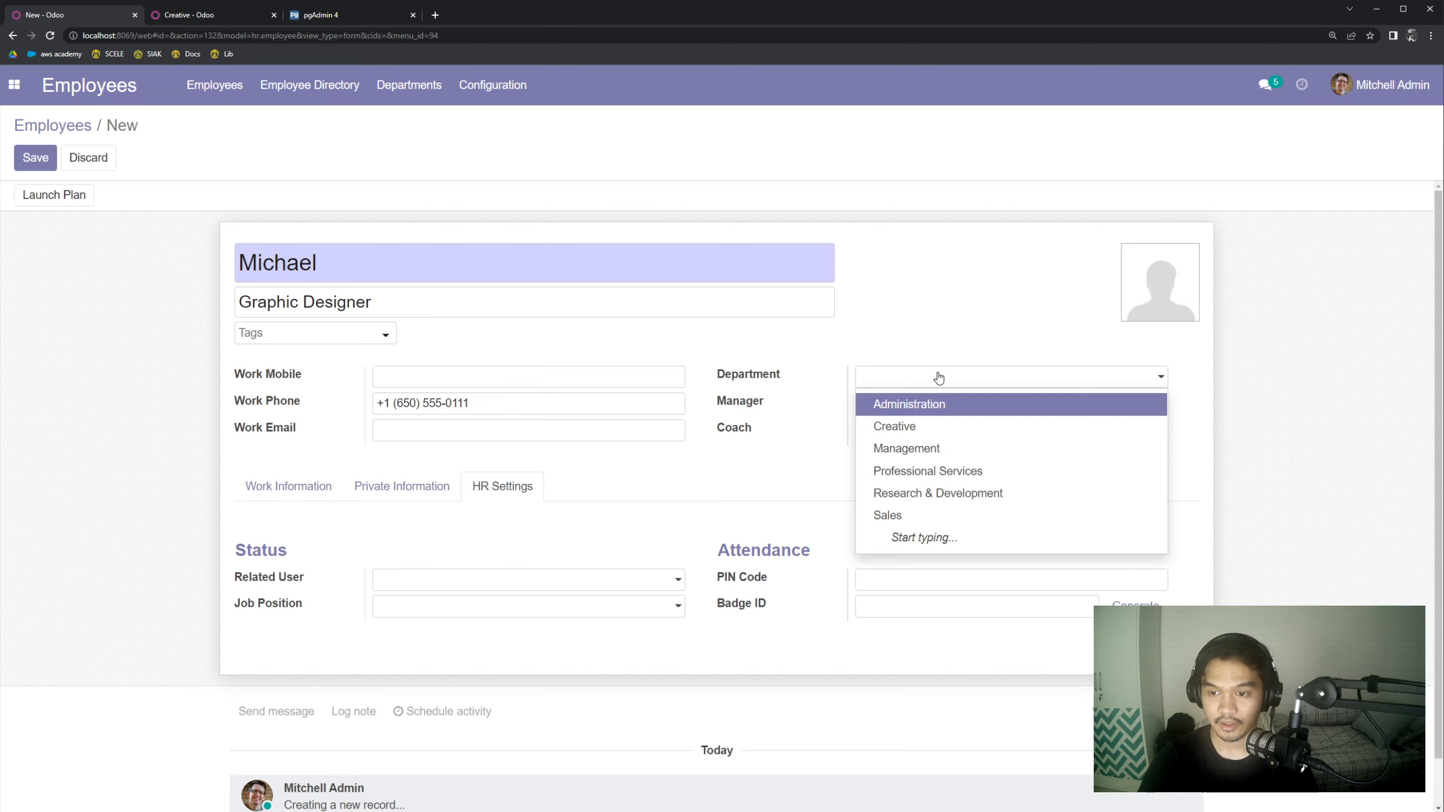
{"action": "left_click", "coordinate": [909, 428]}
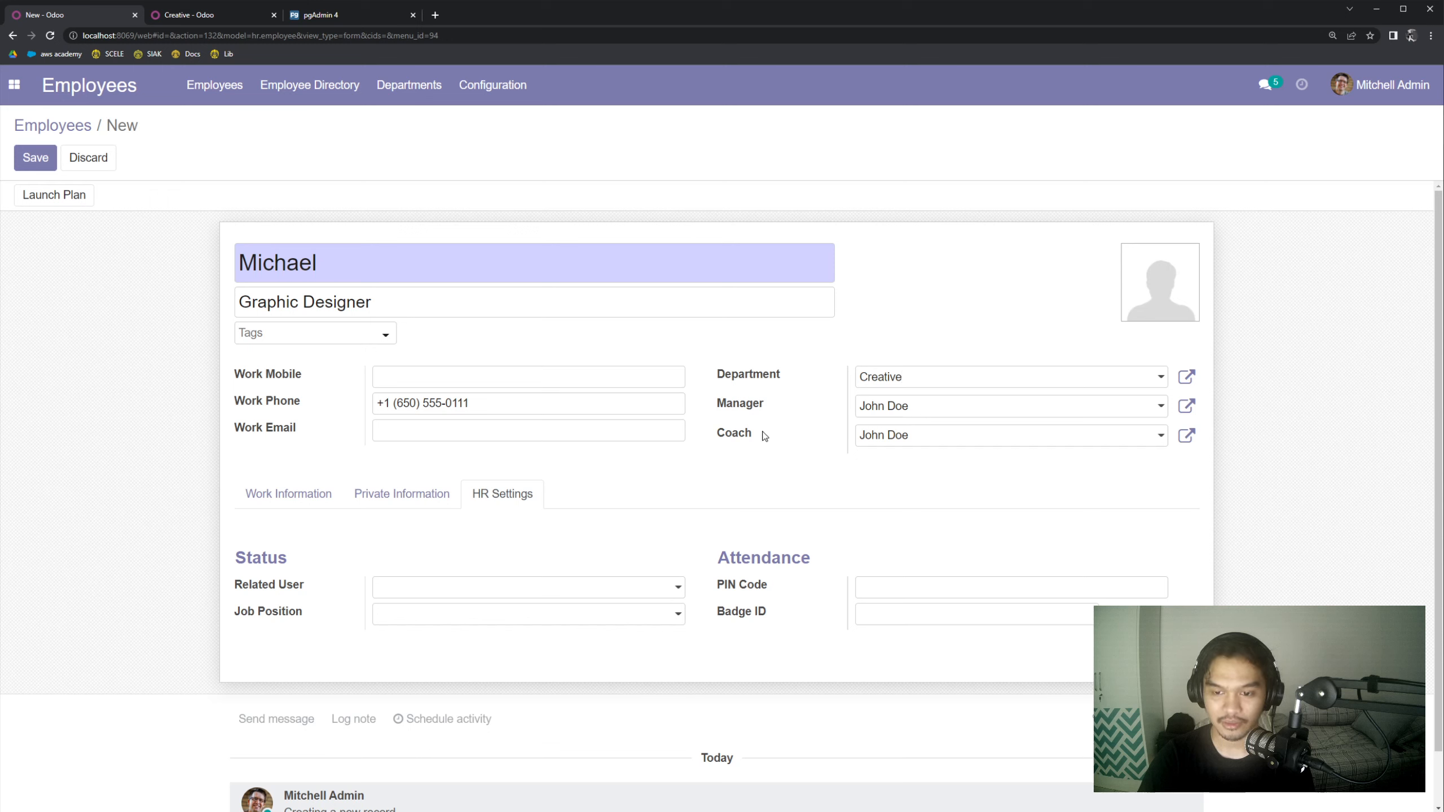
{"action": "left_click", "coordinate": [1055, 447]}
{"action": "left_click", "coordinate": [801, 462]}
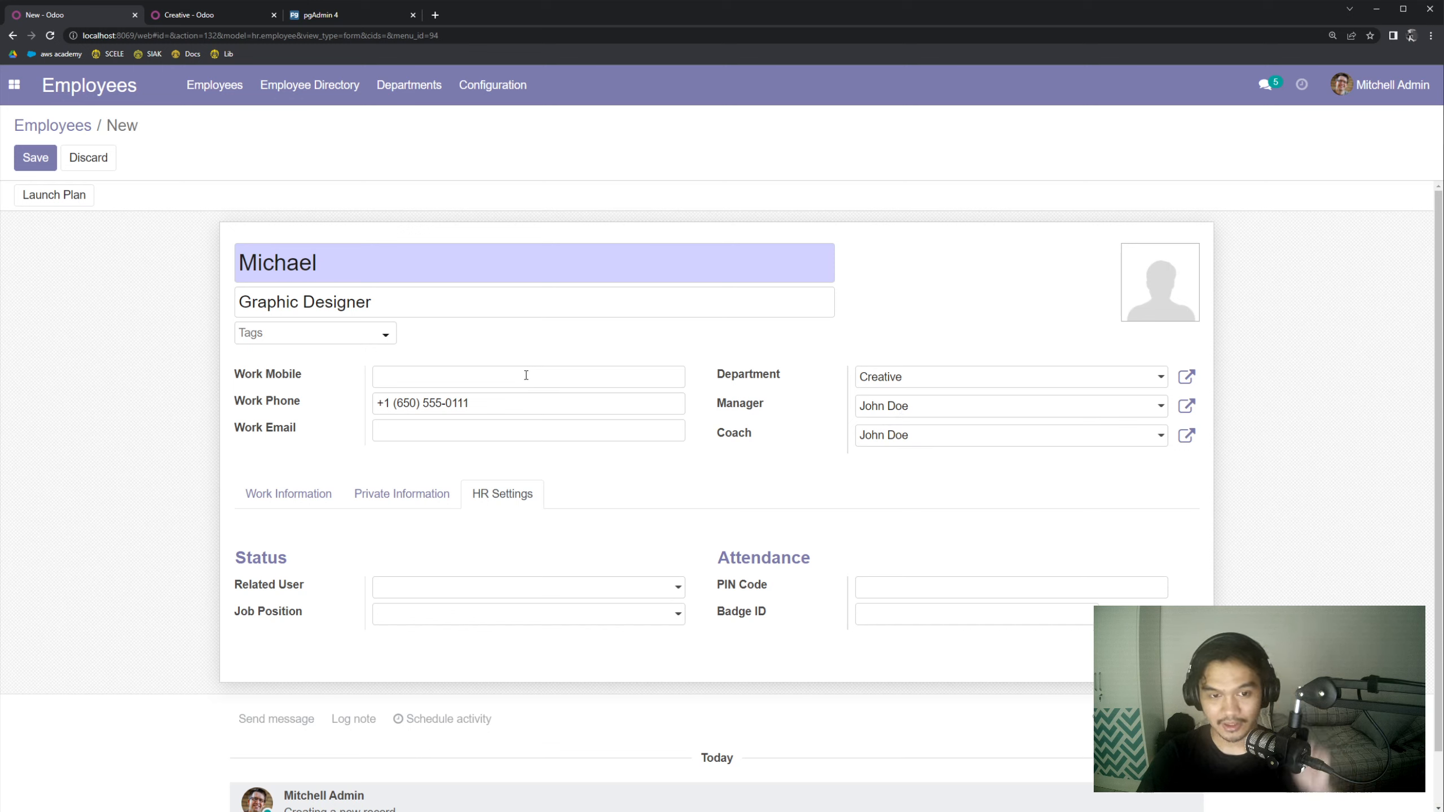
- Review the new employee's work information and save the record
{"action": "left_click", "coordinate": [415, 494]}
{"action": "left_click", "coordinate": [298, 495]}
{"action": "scroll", "coordinate": [779, 539], "scroll_direction": "down", "scroll_amount": 2}
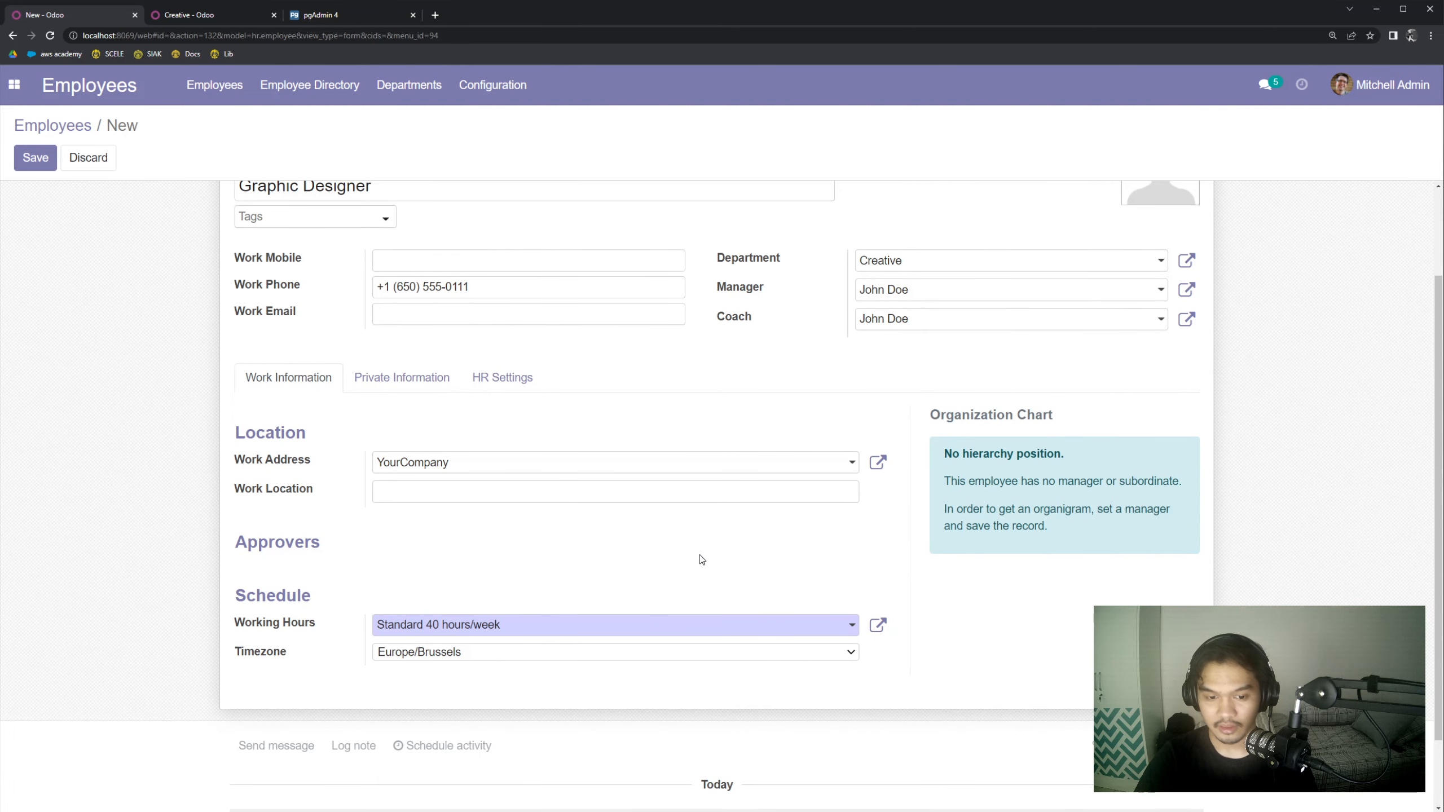
{"action": "scroll", "coordinate": [577, 495], "scroll_direction": "up", "scroll_amount": 2}
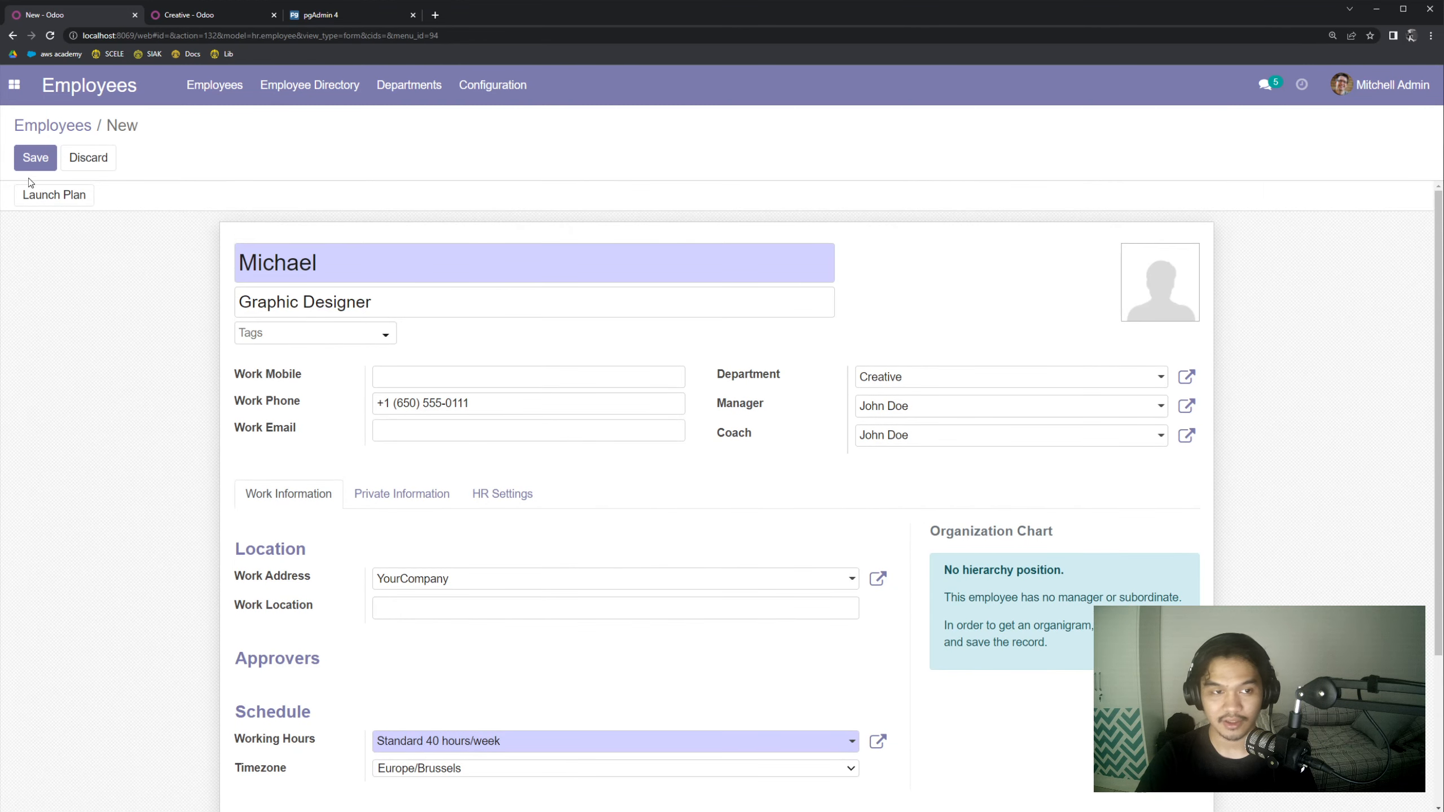
{"action": "left_click", "coordinate": [34, 158]}
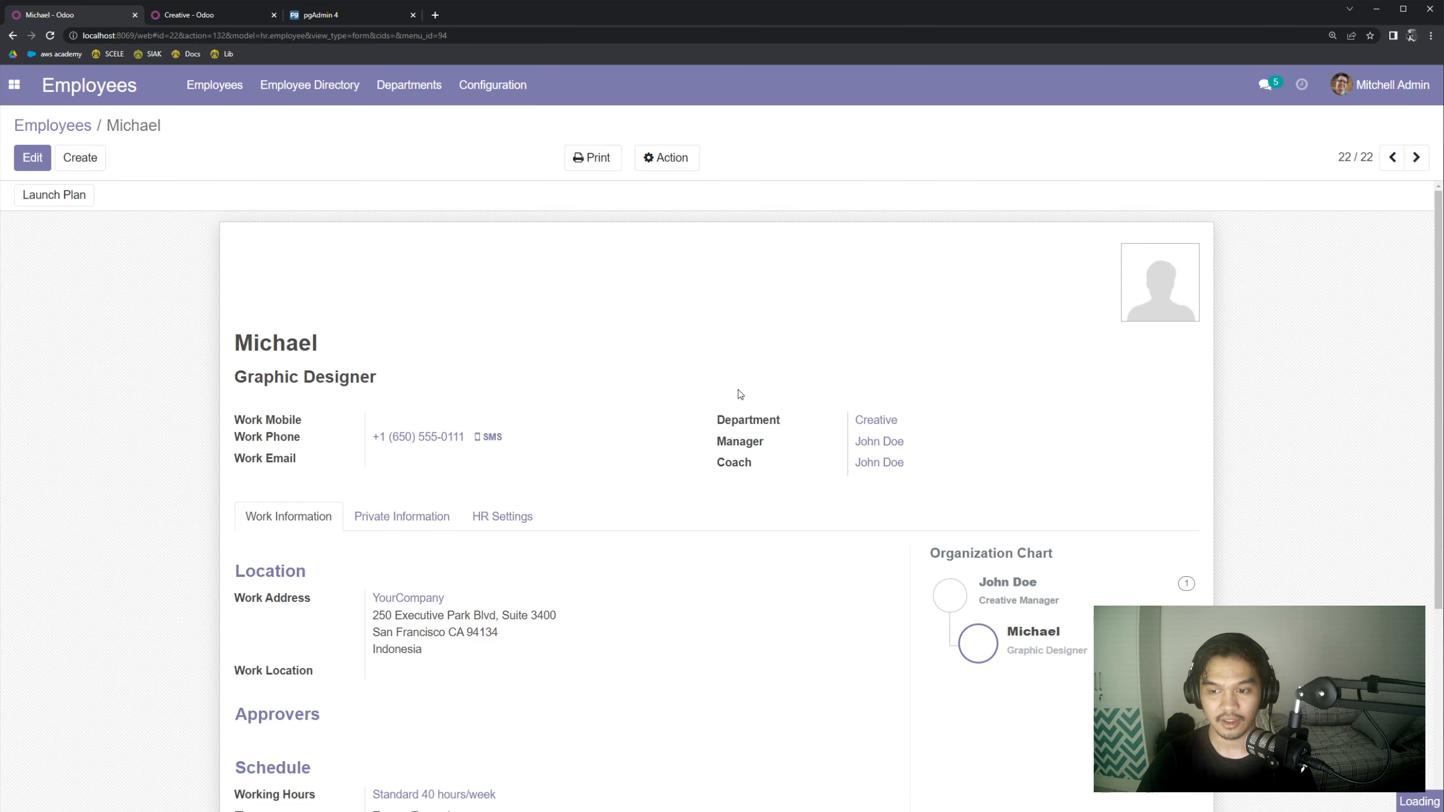
- Examine the saved employee's organization chart, comparing the Graphic Designer's position with the Creative Manager's
{"action": "scroll", "coordinate": [739, 393], "scroll_direction": "down", "scroll_amount": 2}
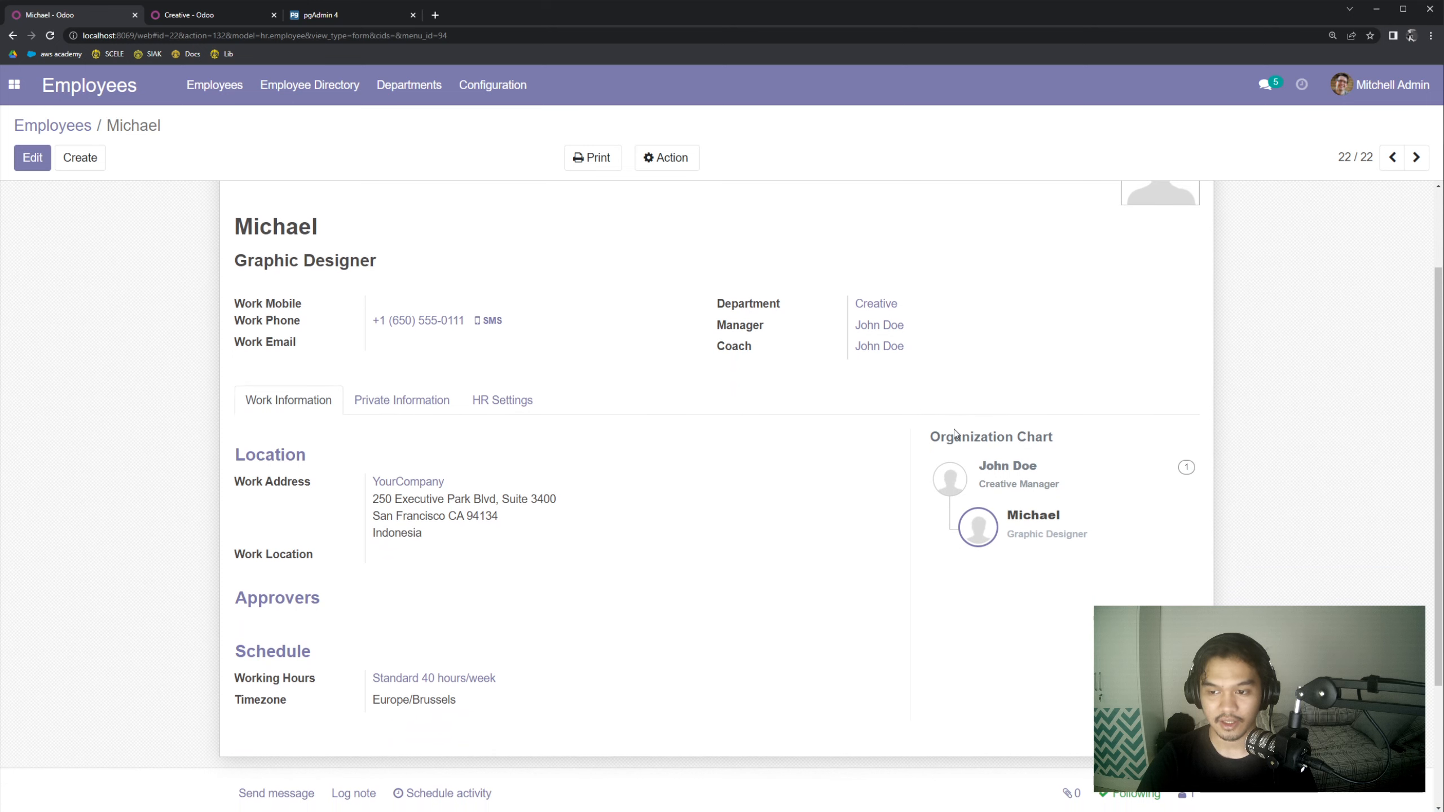
{"action": "left_click_drag", "start_coordinate": [930, 439], "coordinate": [1078, 442]}
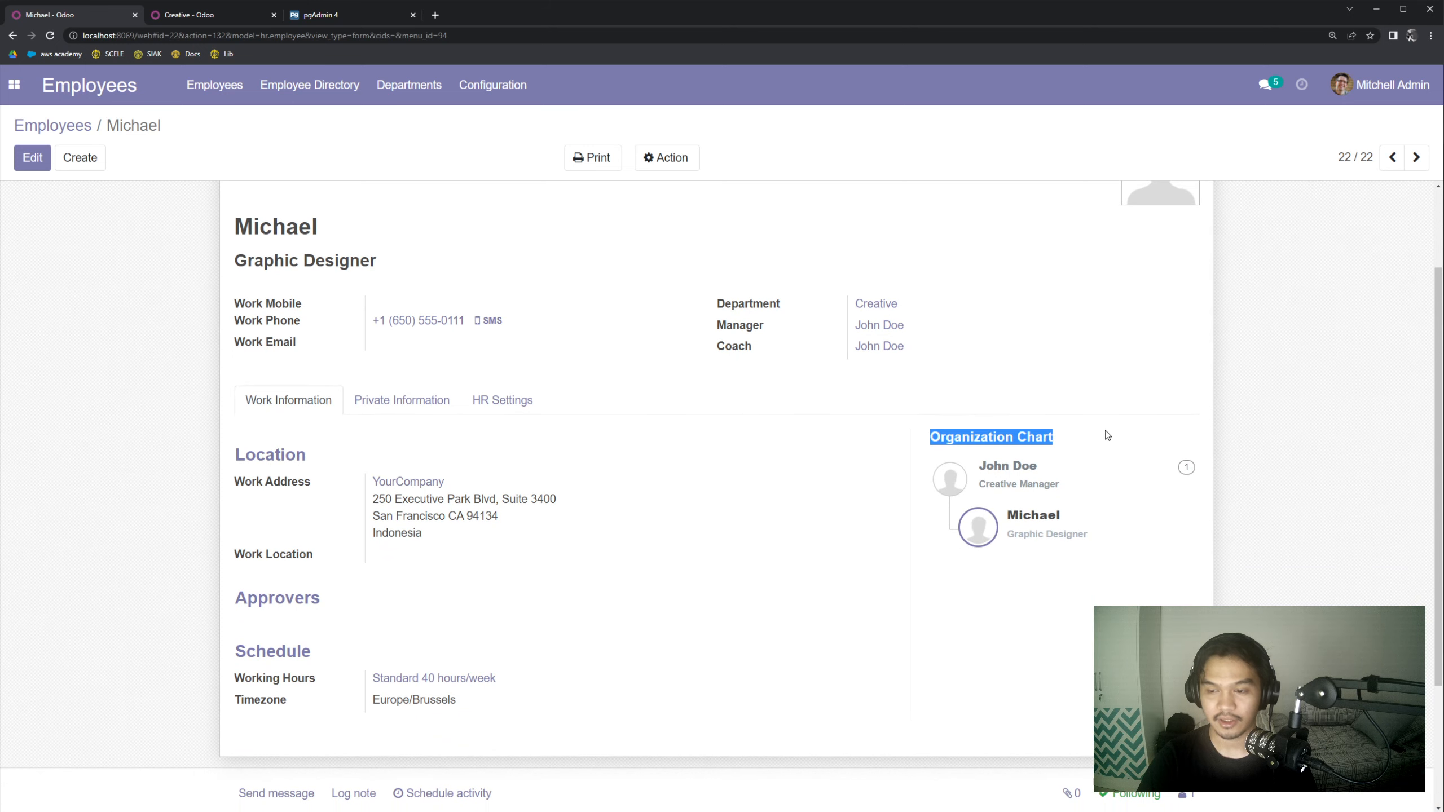
{"action": "left_click", "coordinate": [1060, 365]}
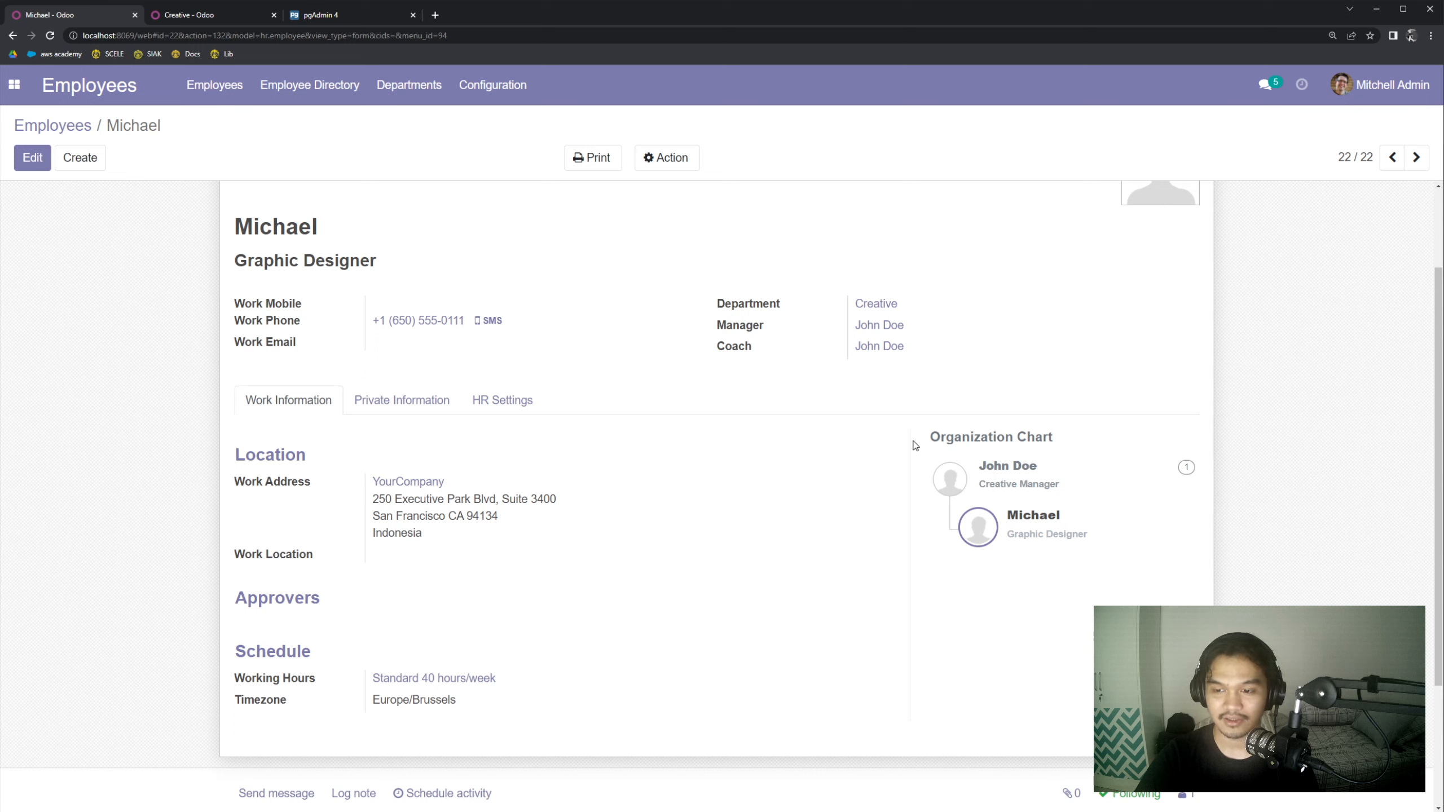
{"action": "left_click_drag", "start_coordinate": [907, 423], "coordinate": [1122, 555]}
{"action": "left_click", "coordinate": [1112, 547]}
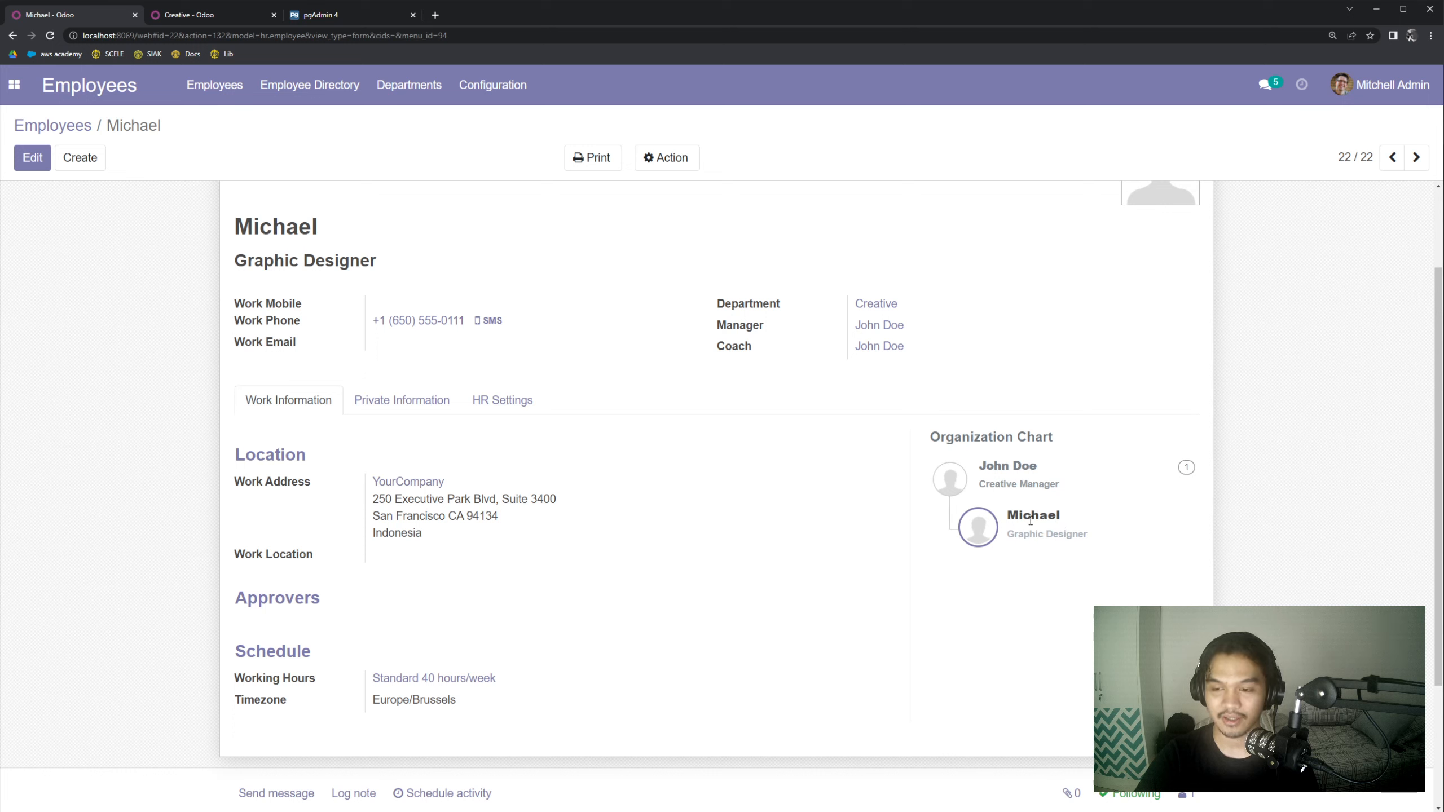
{"action": "left_click_drag", "start_coordinate": [1068, 514], "coordinate": [1005, 514]}
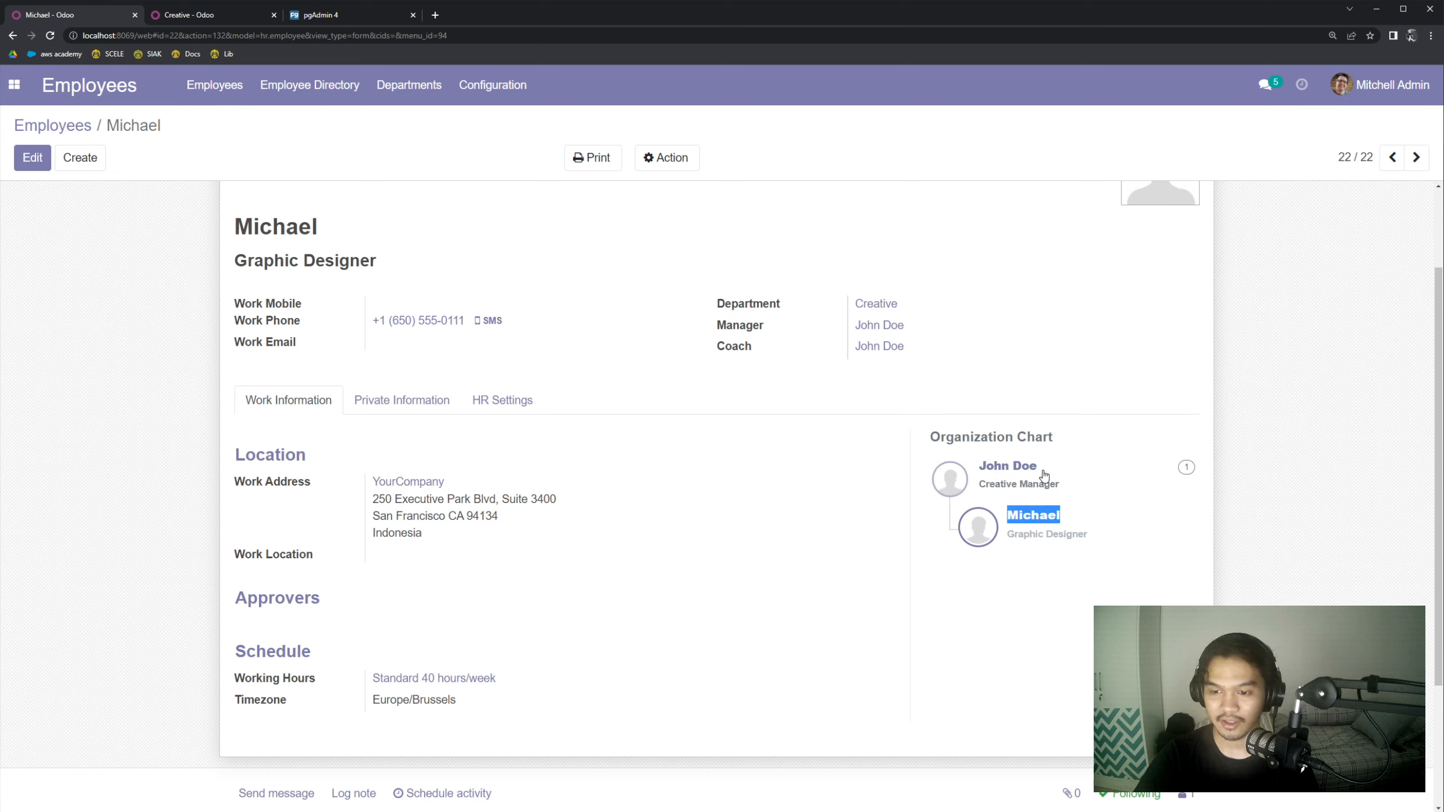
{"action": "left_click_drag", "start_coordinate": [1066, 462], "coordinate": [985, 459]}
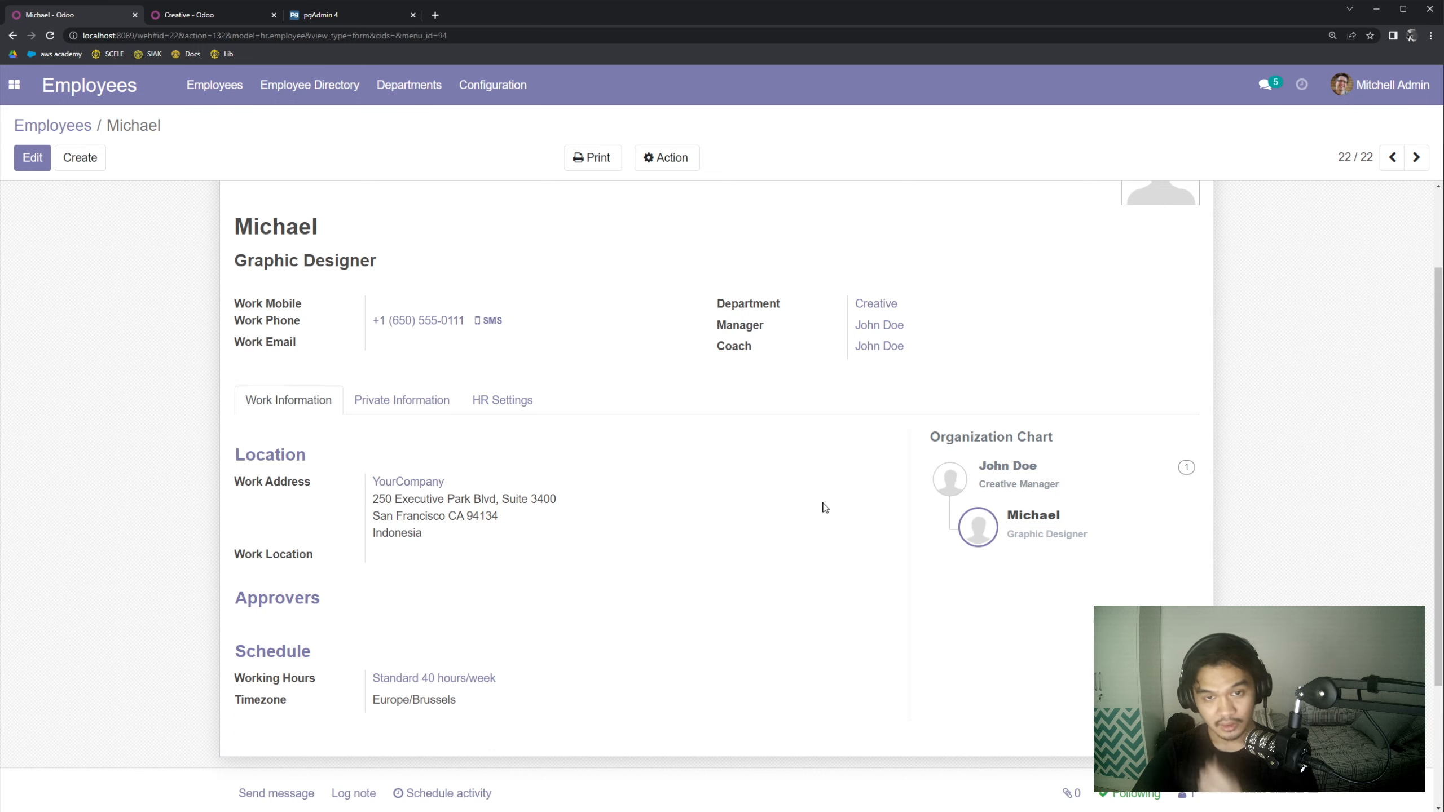
- Open the list of configured job positions to review their departments and employee counts
{"action": "scroll", "coordinate": [824, 508], "scroll_direction": "up", "scroll_amount": 2}
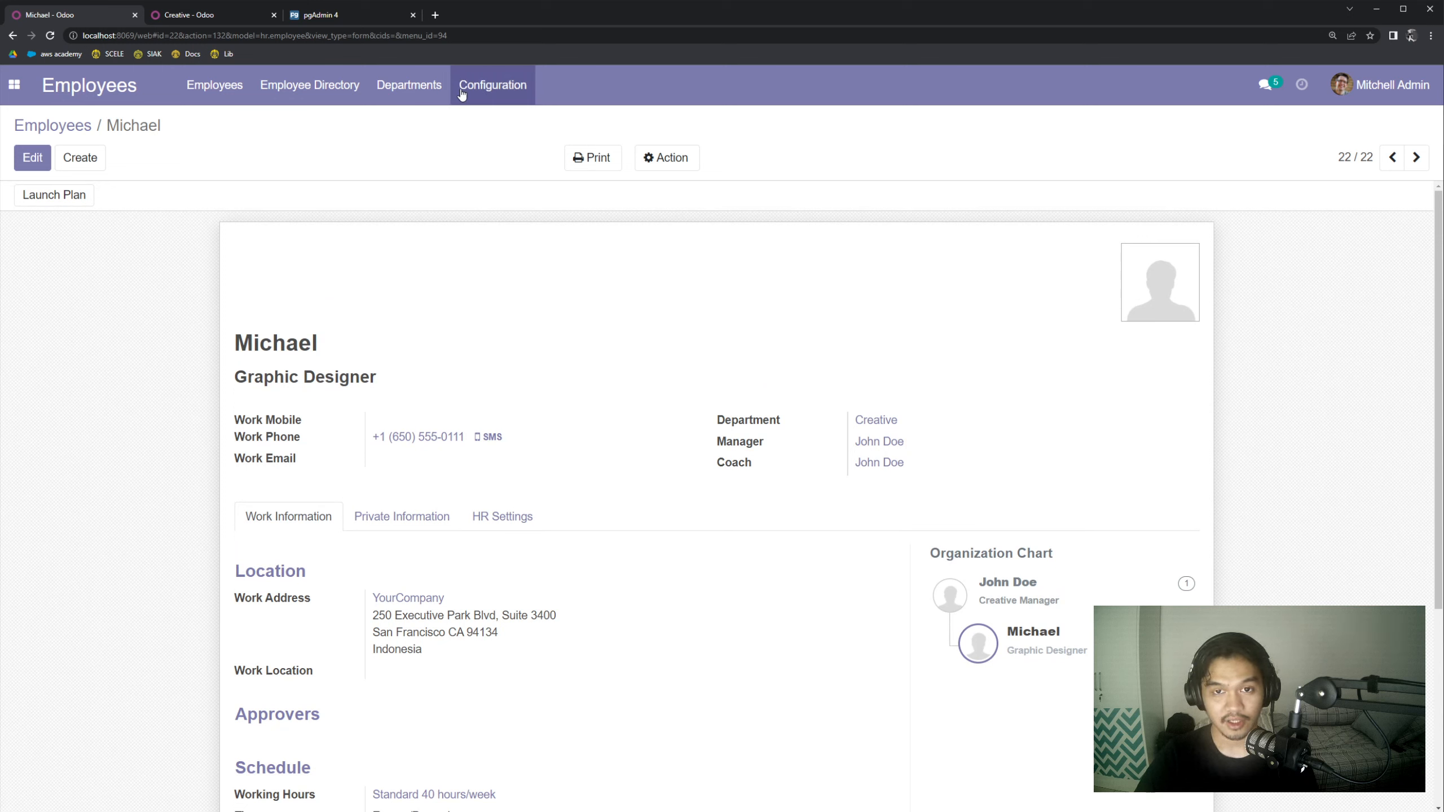
{"action": "left_click", "coordinate": [502, 95]}
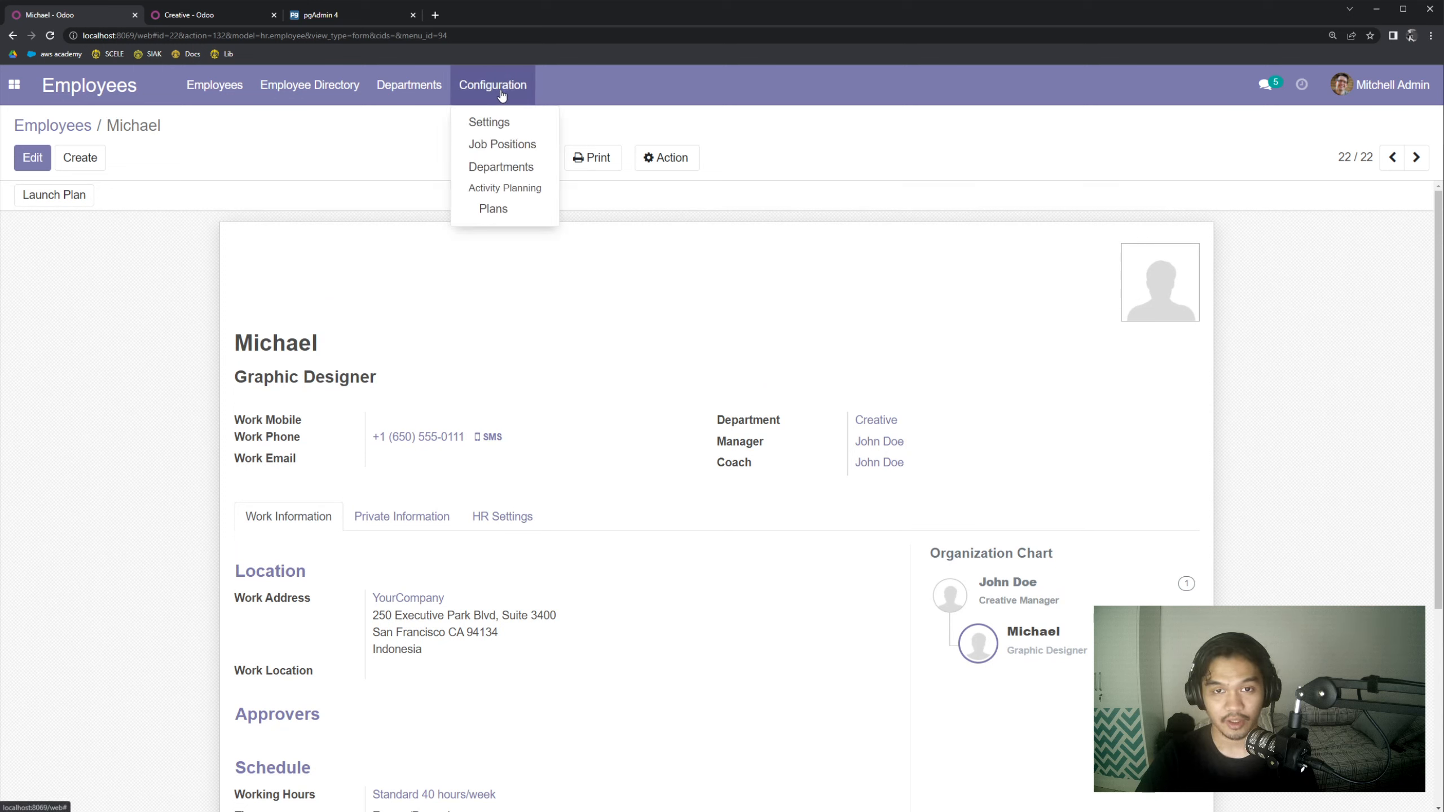
{"action": "left_click", "coordinate": [508, 149]}
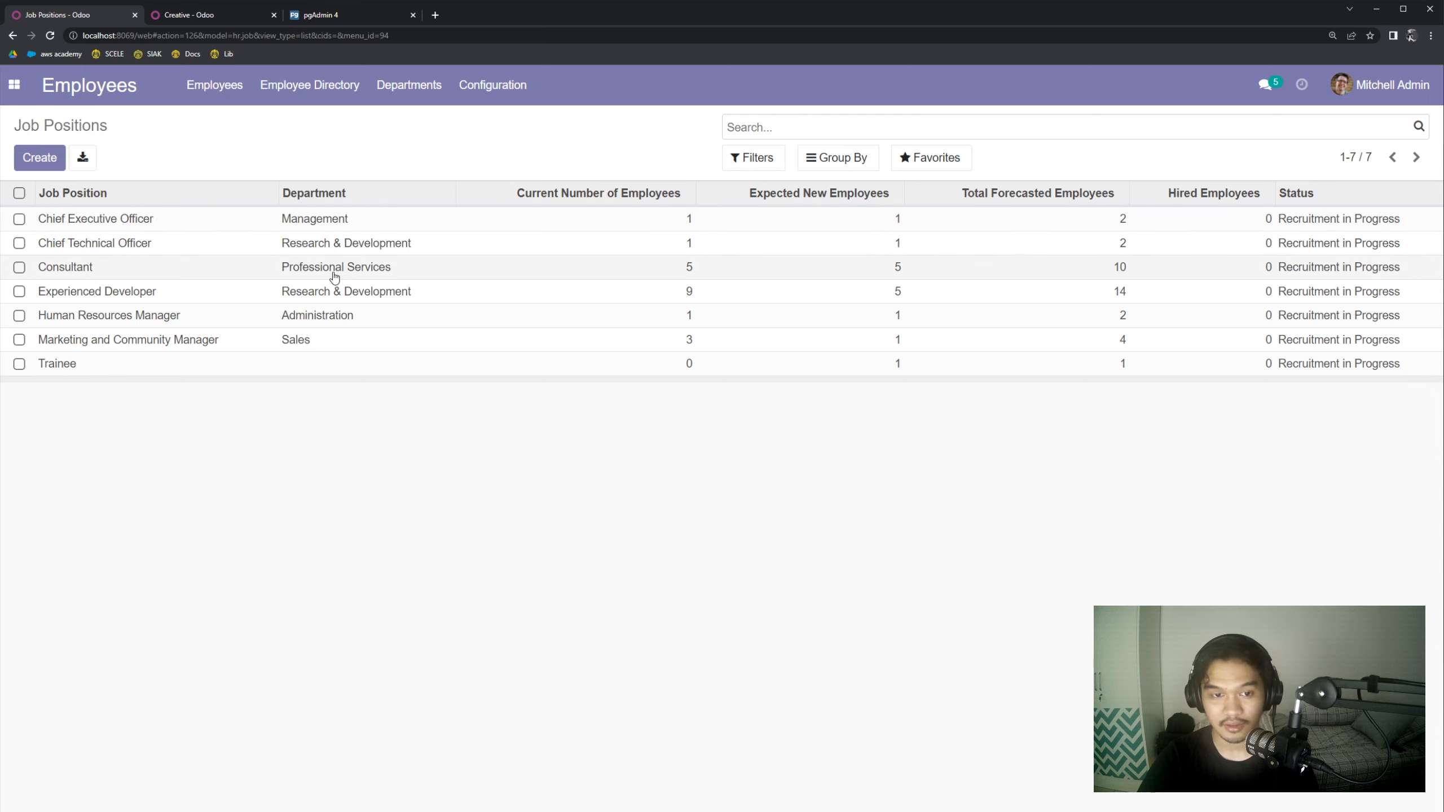
- Switch to pgAdmin and display the rows of the hr_job table to compare them with Odoo's job positions
{"action": "left_click", "coordinate": [340, 16]}
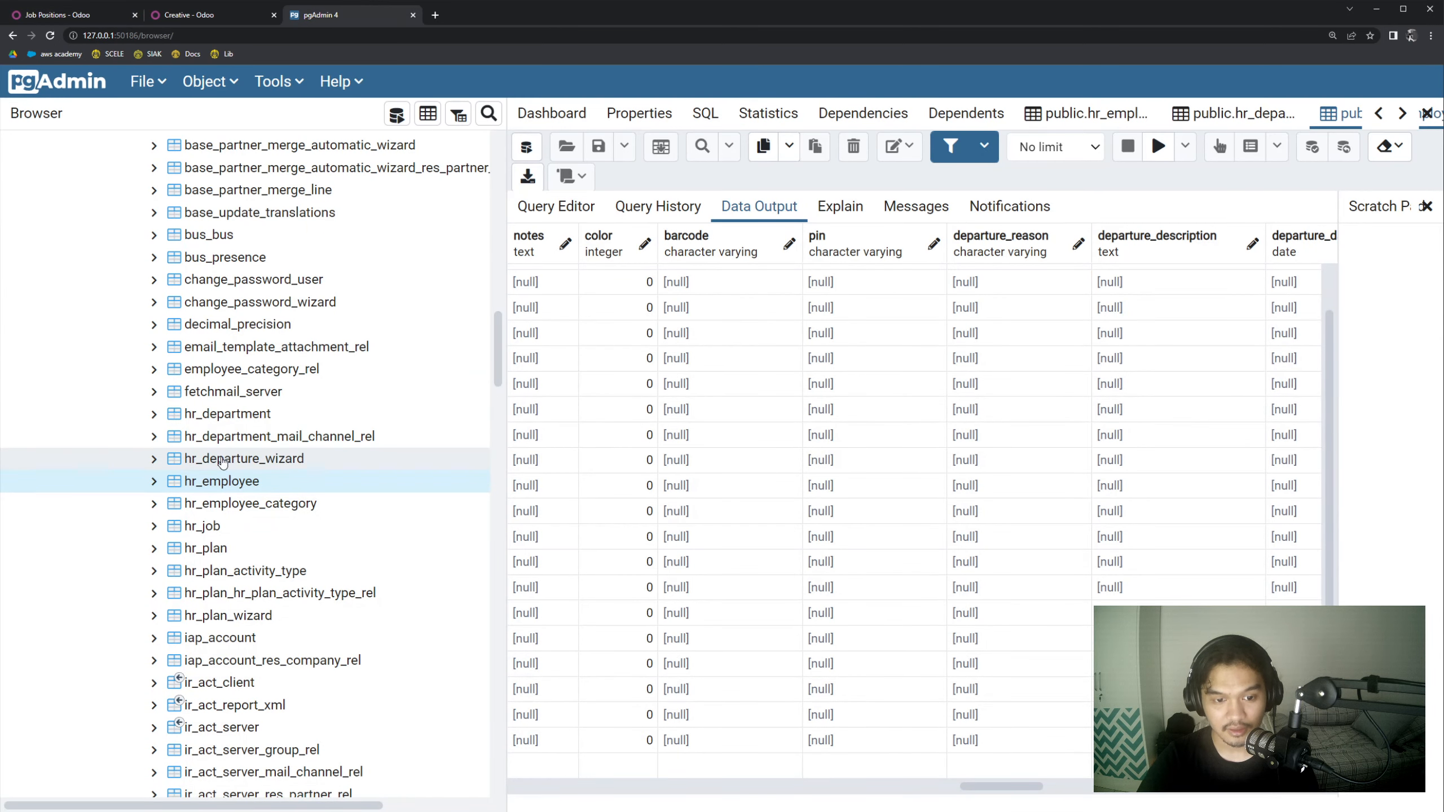
{"action": "left_click", "coordinate": [221, 530]}
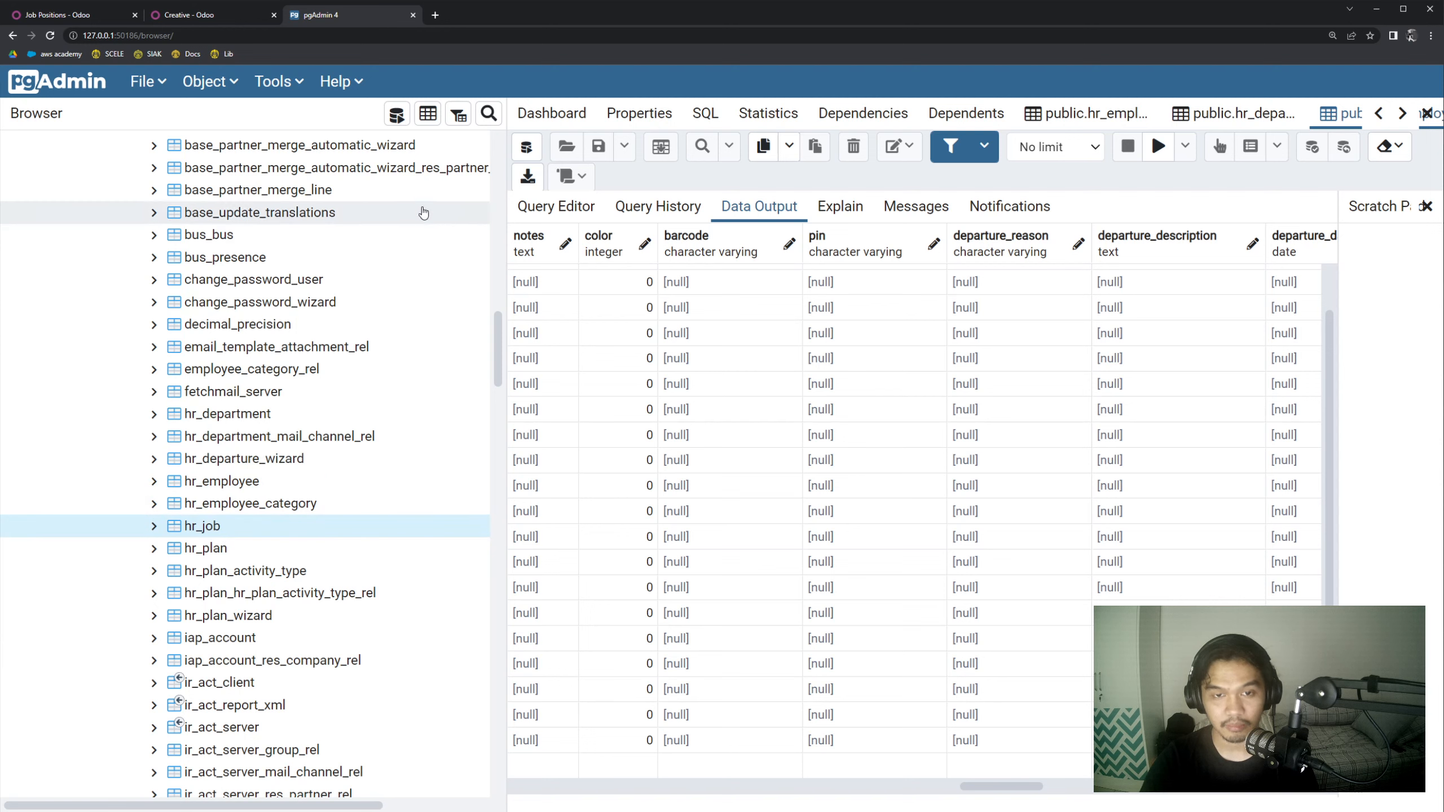
{"action": "left_click", "coordinate": [428, 113]}
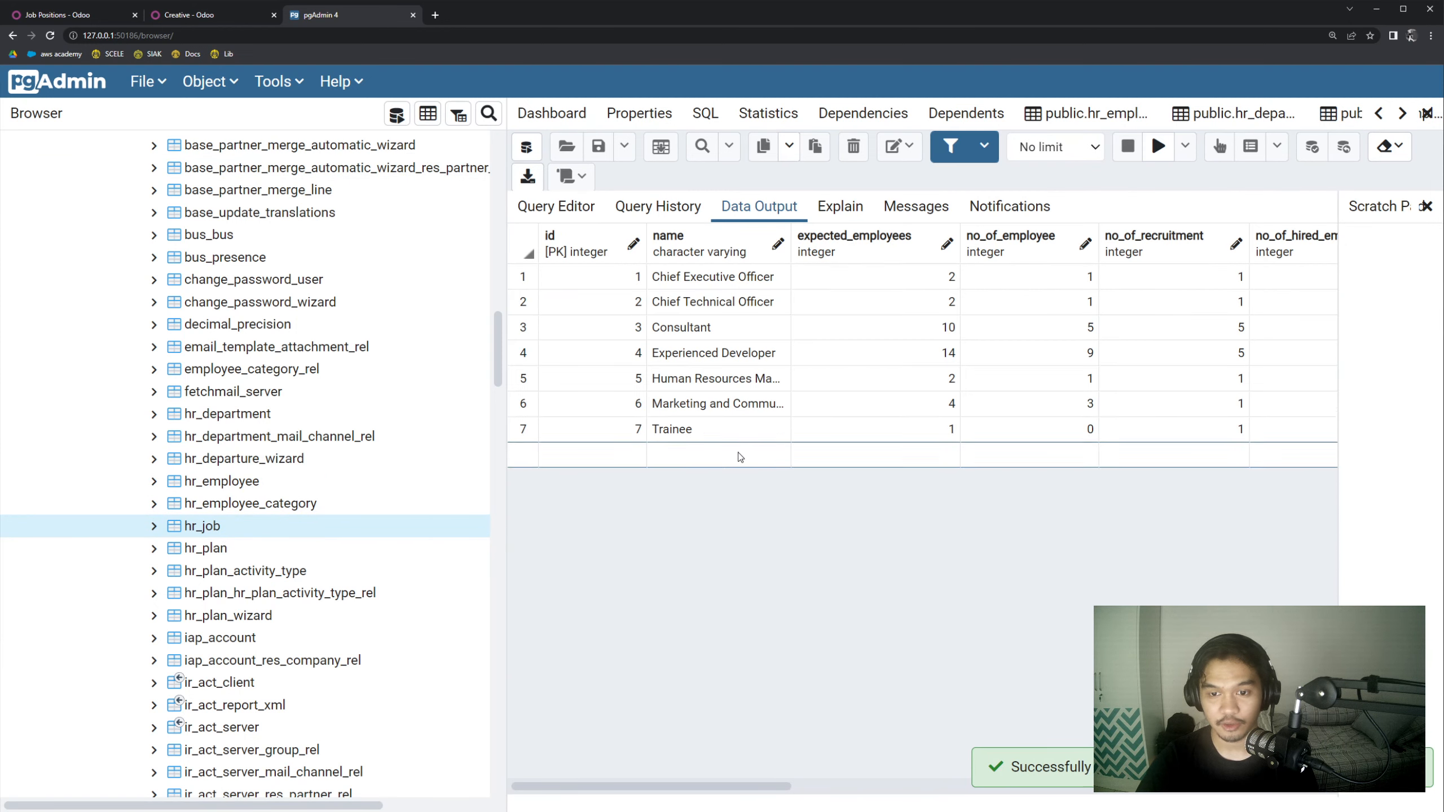
- Return to Odoo's job positions and start a new position named Video Editor
{"action": "left_click", "coordinate": [183, 19]}
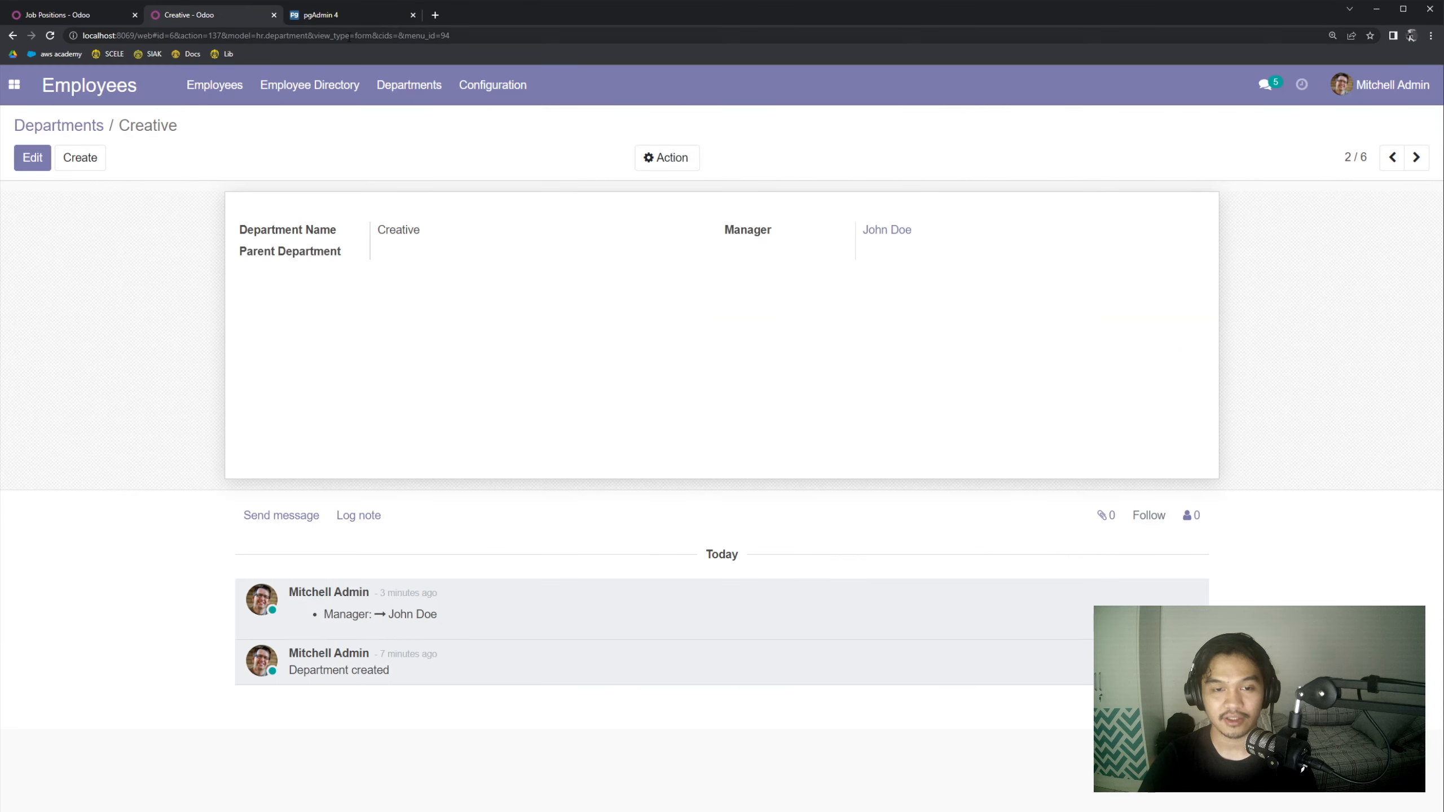
{"action": "left_click", "coordinate": [68, 15]}
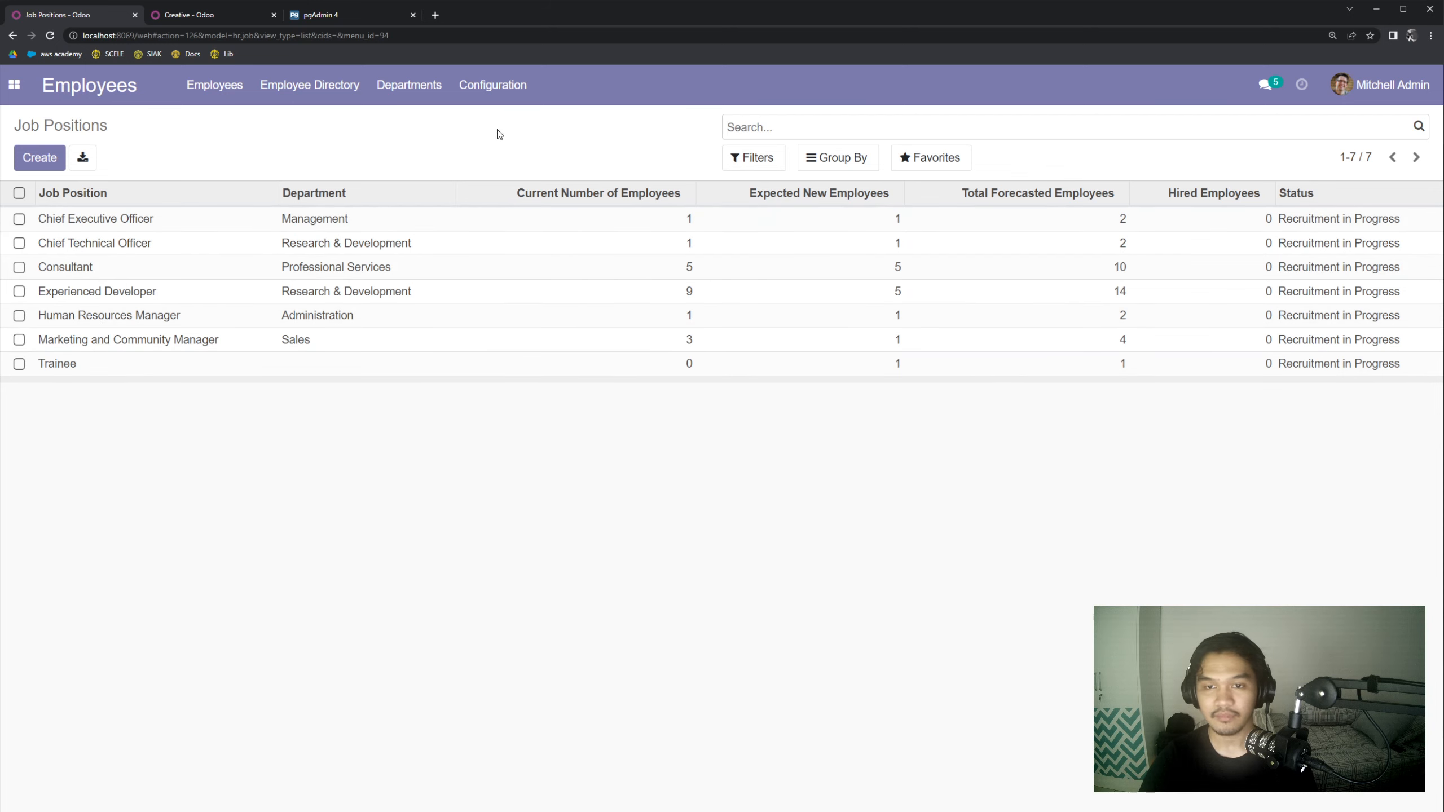
{"action": "left_click", "coordinate": [27, 158]}
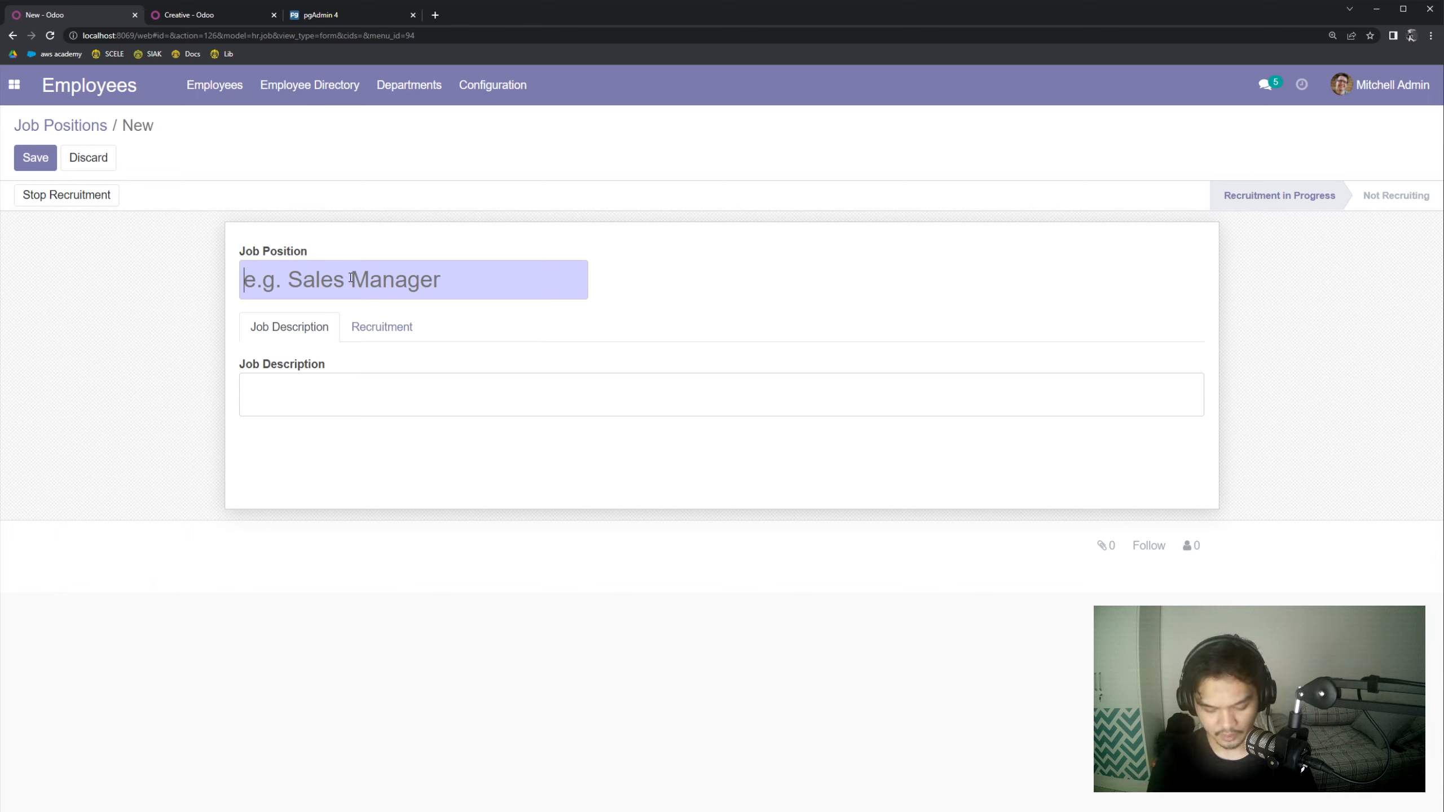
{"action": "type", "text": "Video Edito"}
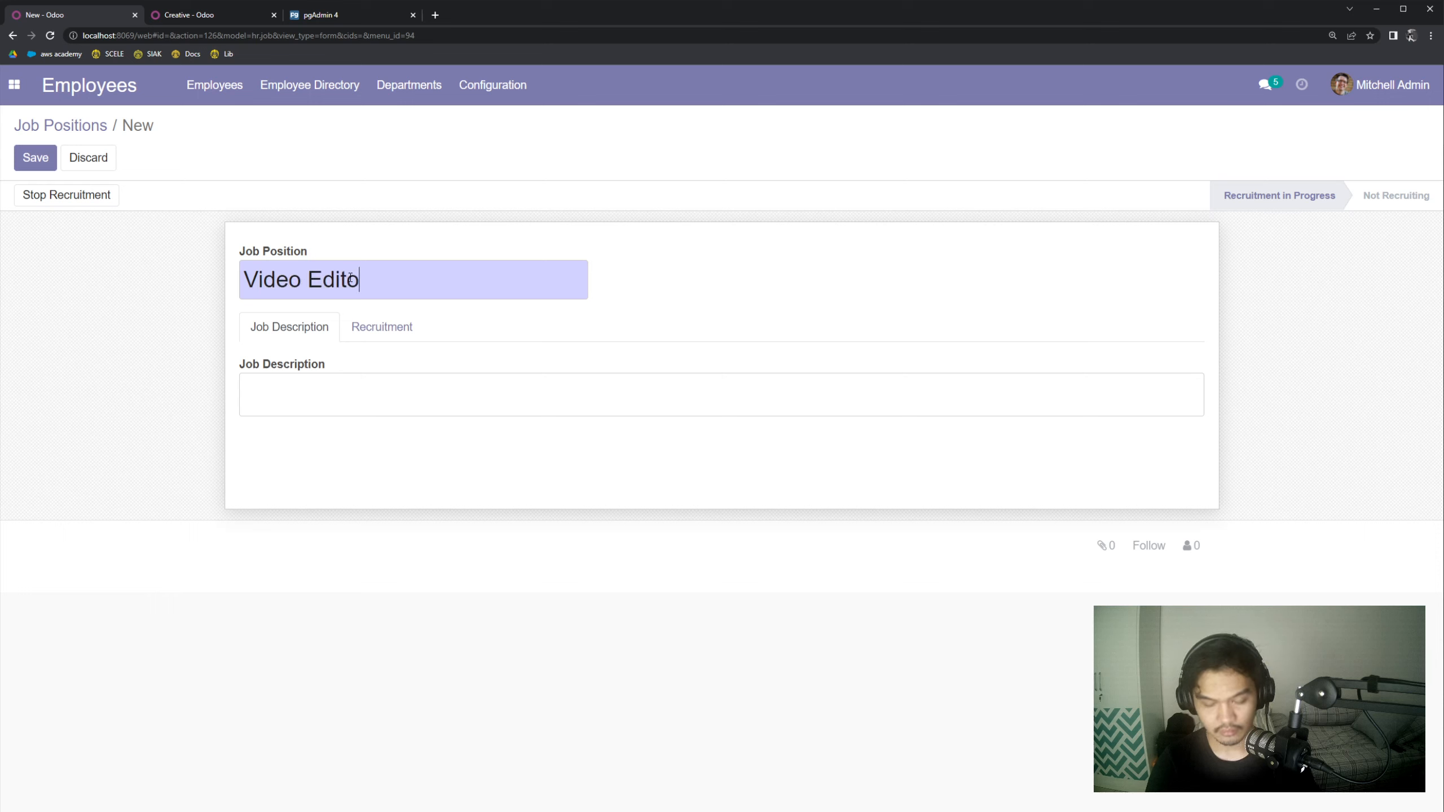
{"action": "type", "text": "r"}
- Assign the Video Editor position to the Creative department for recruitment and save it
{"action": "left_click", "coordinate": [402, 328]}
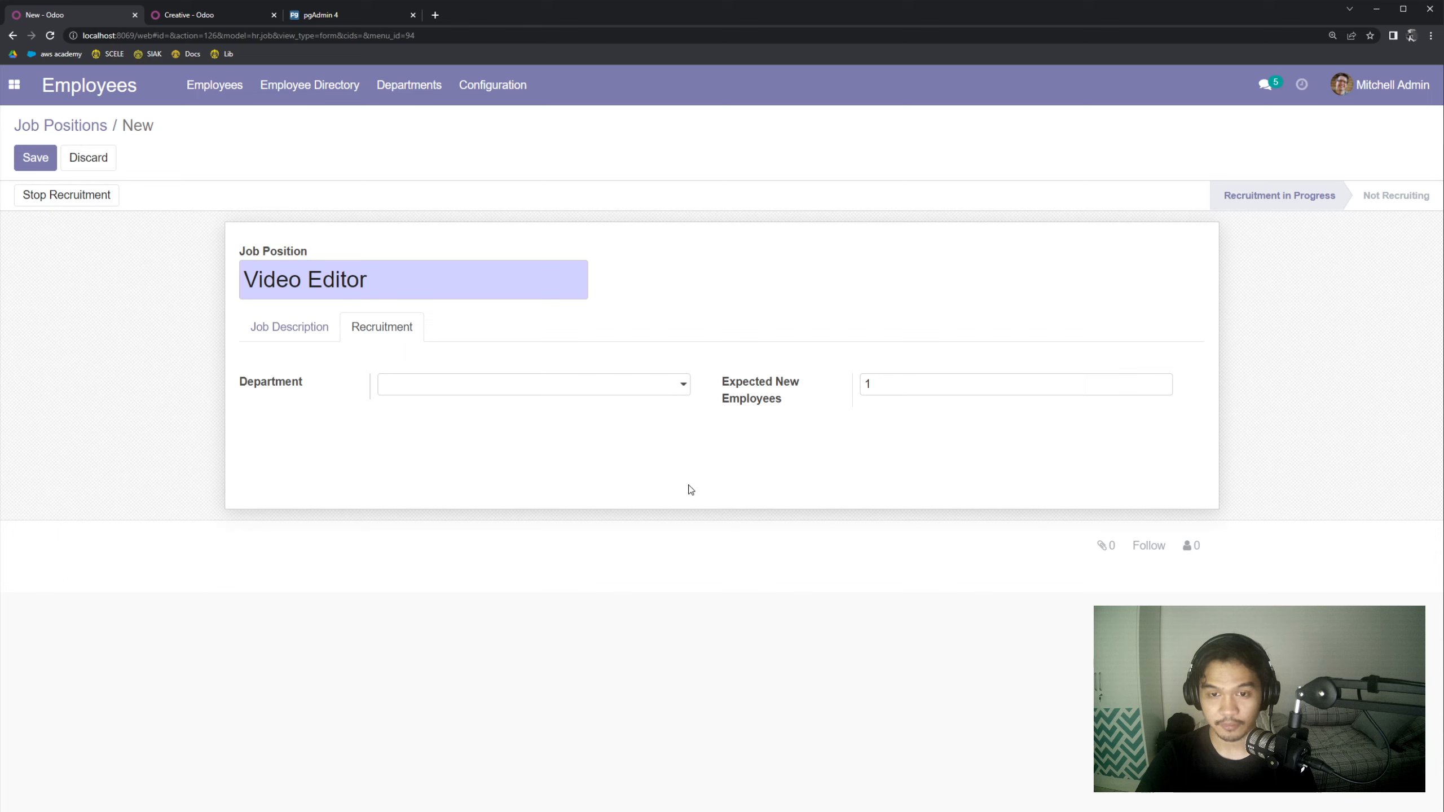
{"action": "left_click", "coordinate": [661, 389]}
{"action": "left_click", "coordinate": [437, 440]}
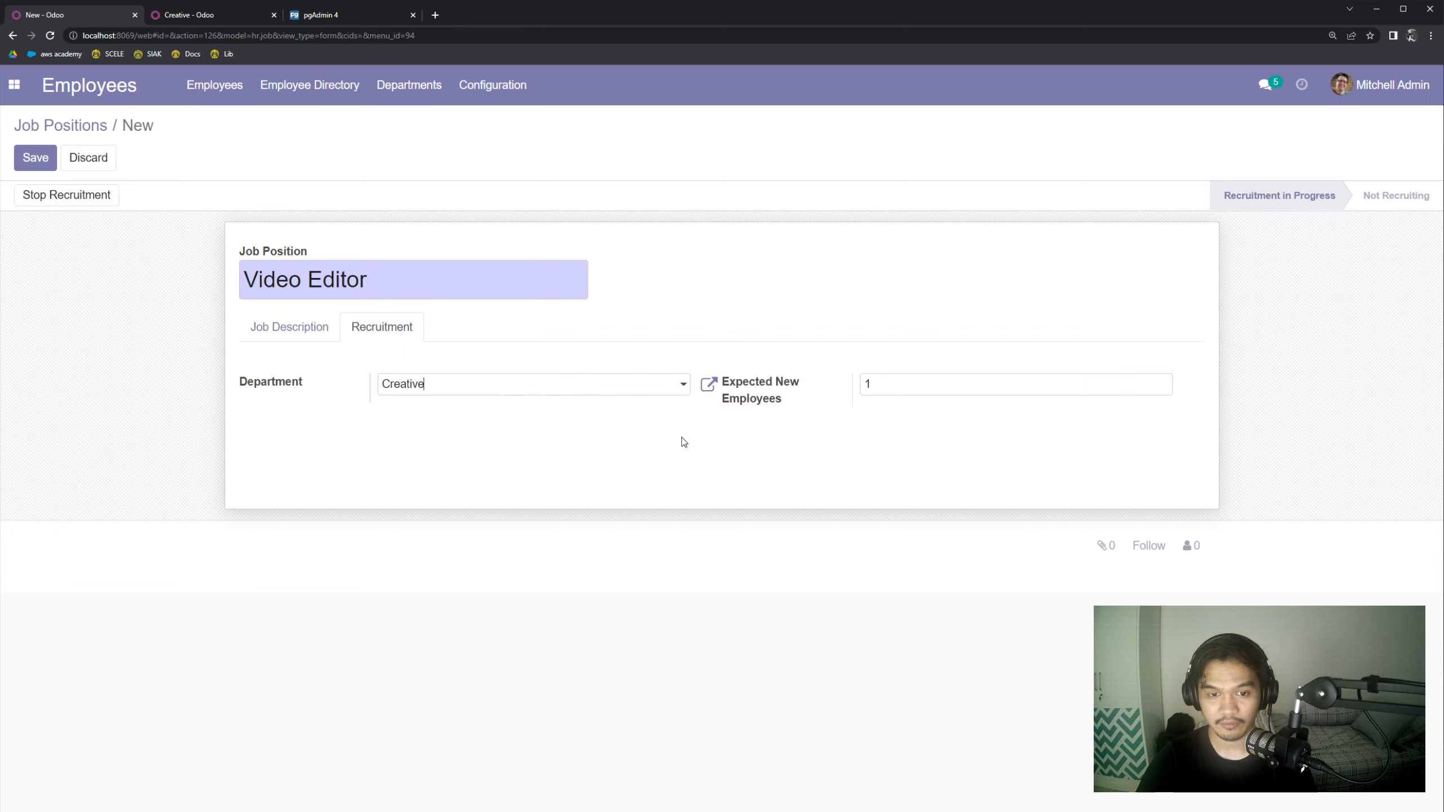
{"action": "left_click", "coordinate": [34, 162]}
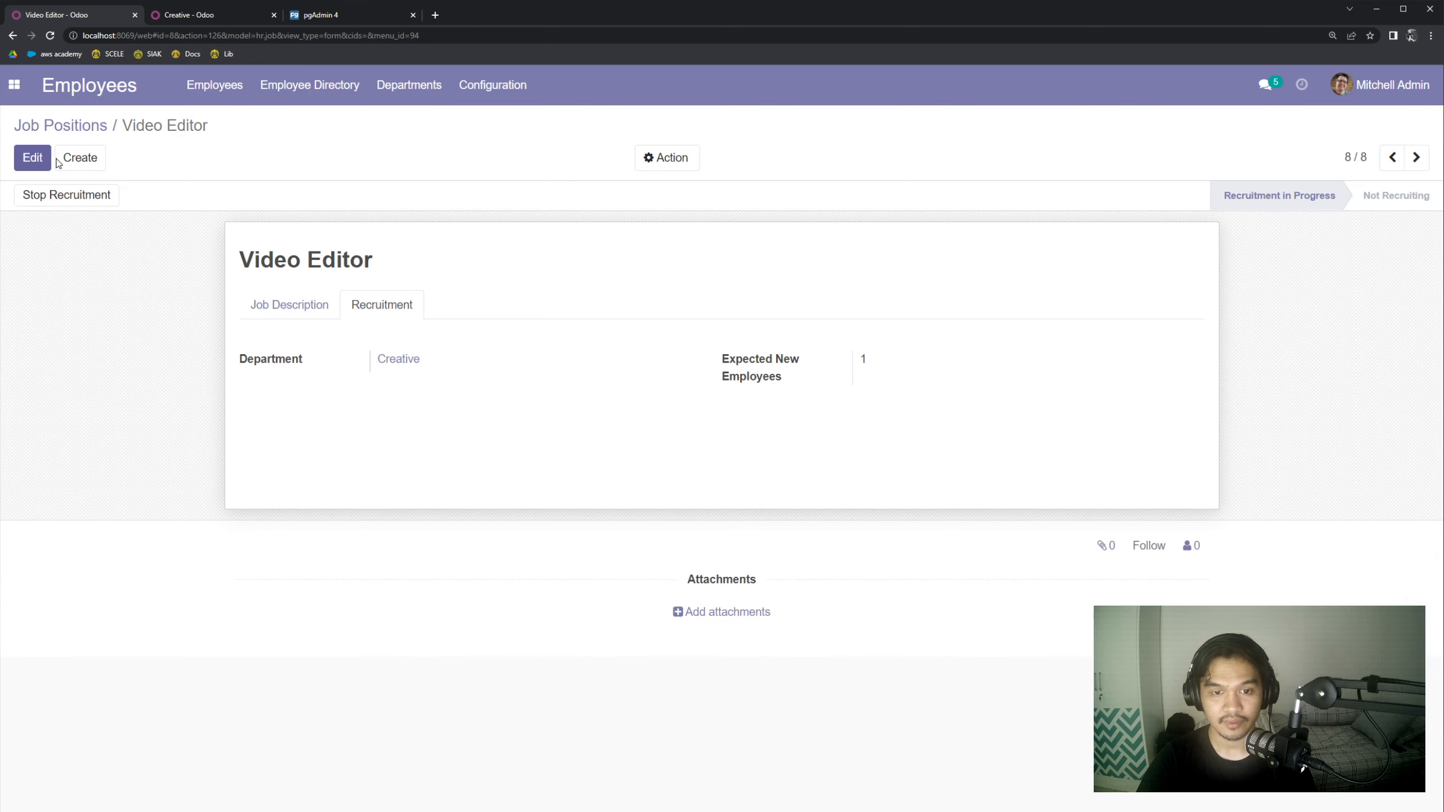
- Switch to pgAdmin, rerun the hr_job query and examine the Video Editor row across its columns
{"action": "left_click", "coordinate": [330, 14]}
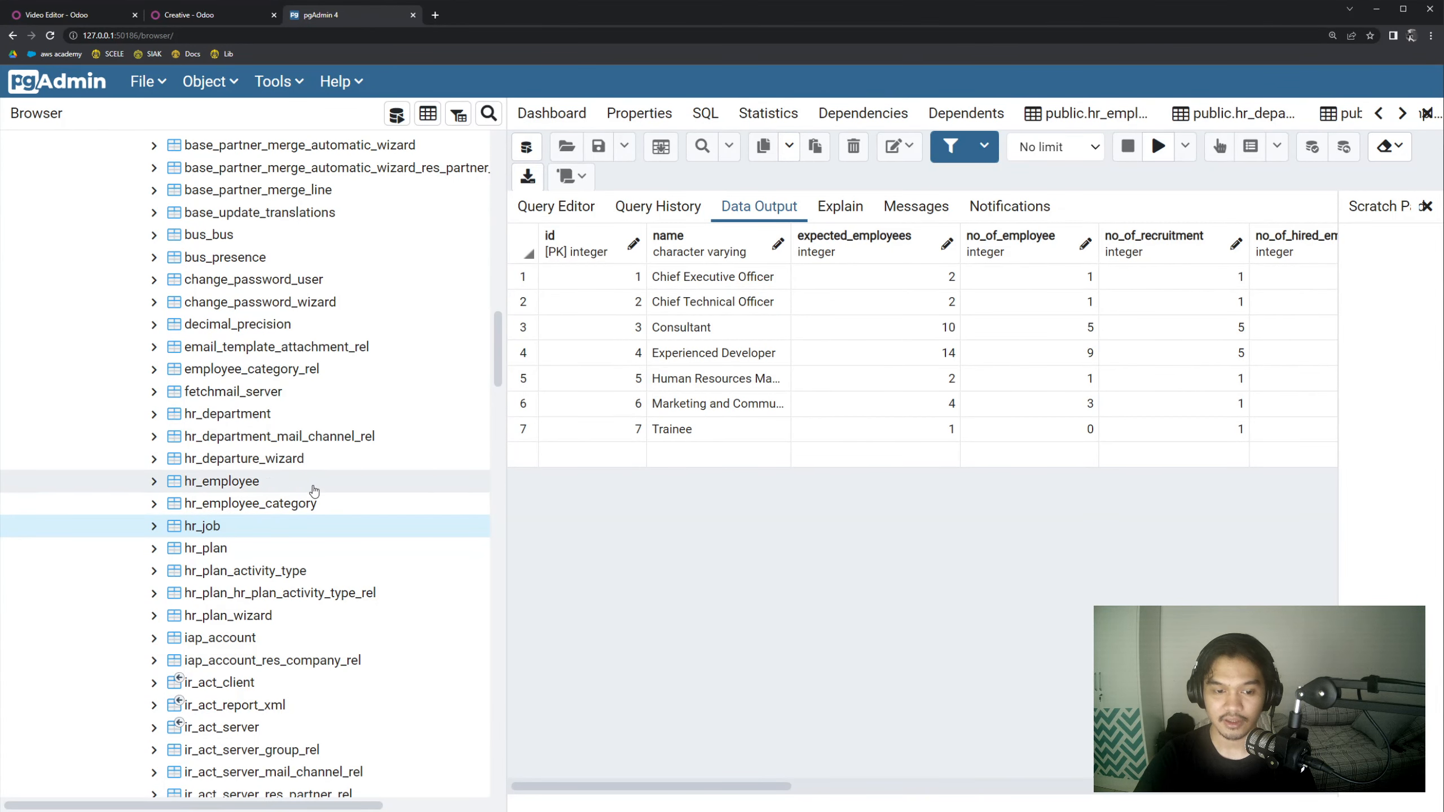
{"action": "left_click", "coordinate": [1158, 147]}
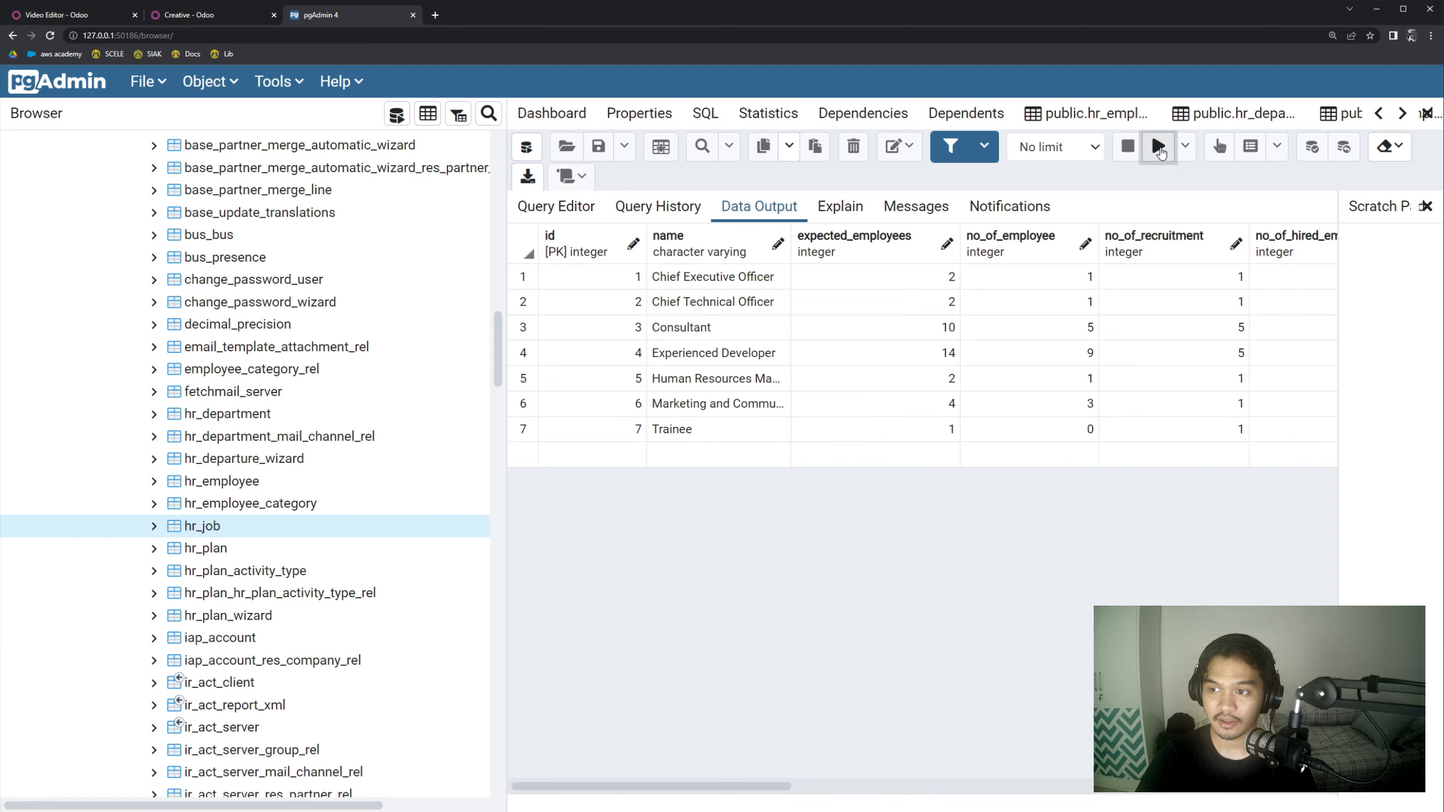
{"action": "left_click", "coordinate": [663, 458]}
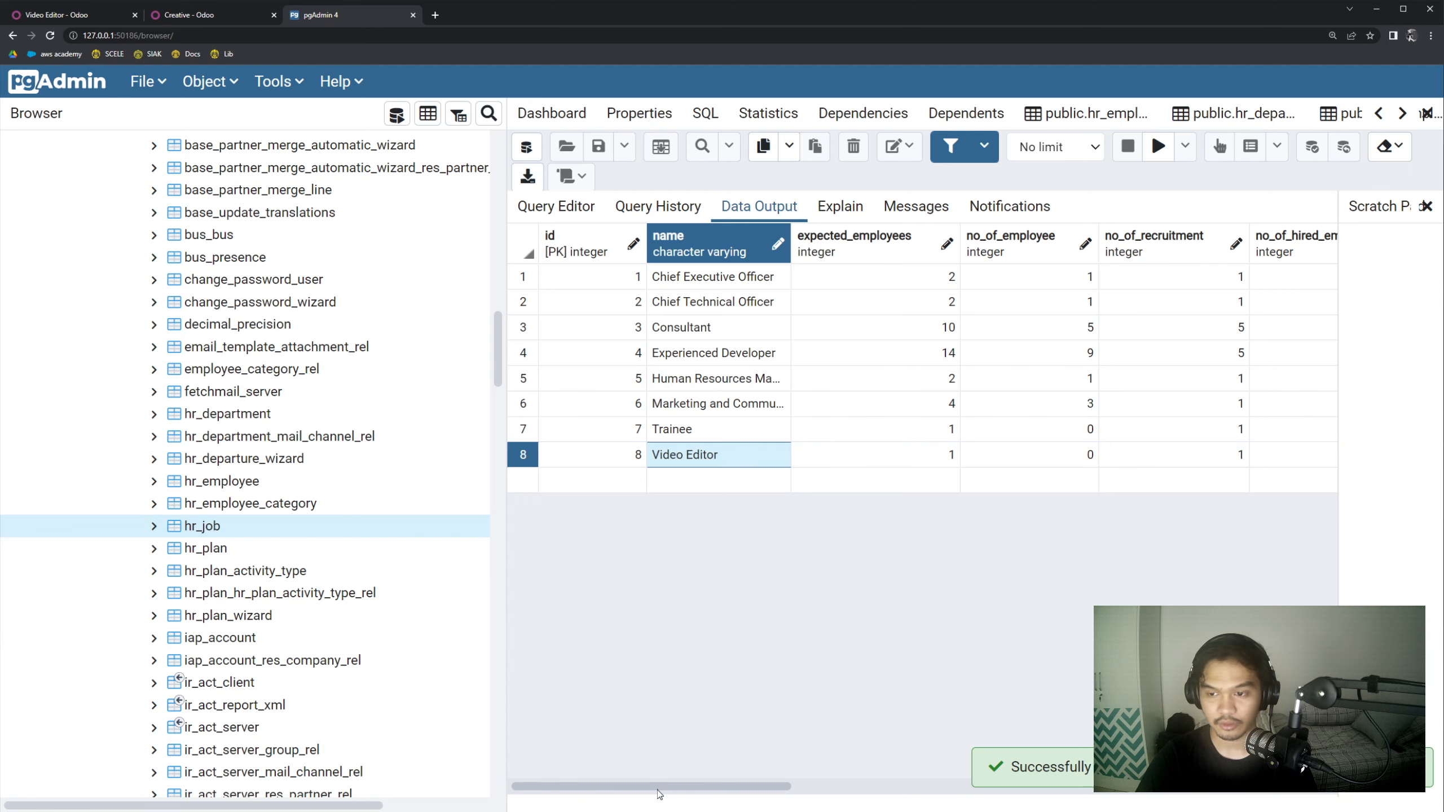
{"action": "left_click_drag", "start_coordinate": [658, 790], "coordinate": [723, 792]}
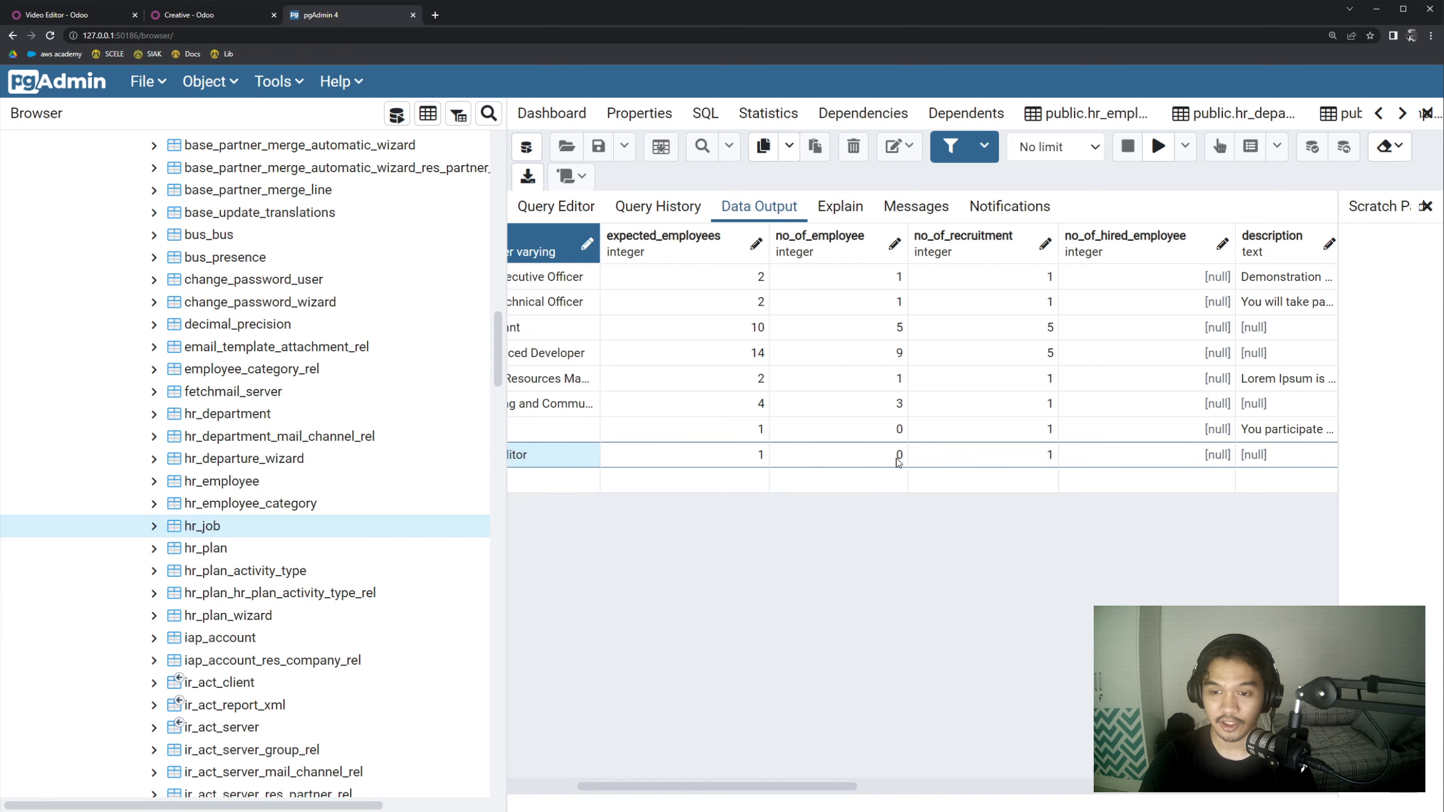
{"action": "left_click_drag", "start_coordinate": [723, 786], "coordinate": [445, 680]}
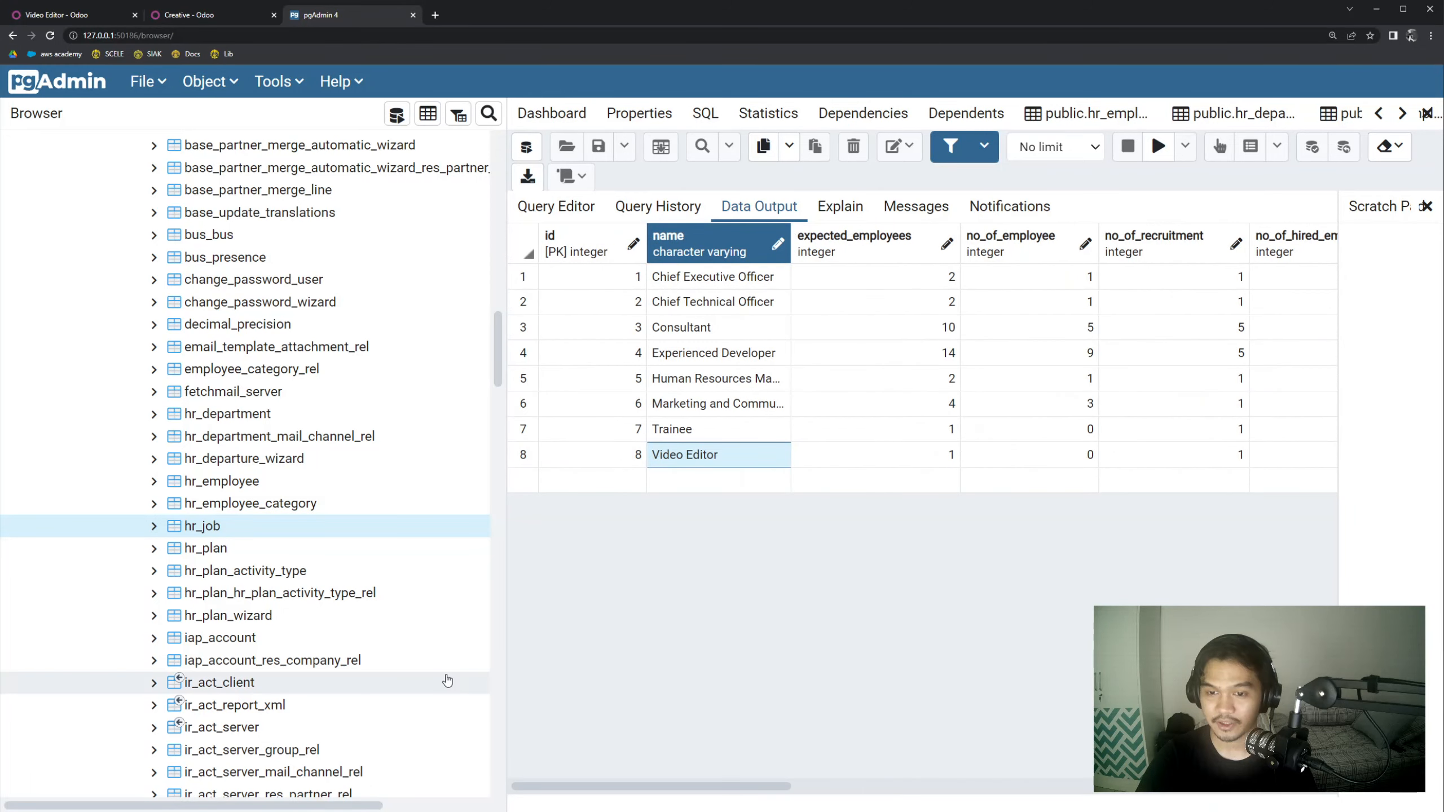
- Return to Odoo's Video Editor record and open the overview of all employees
{"action": "left_click", "coordinate": [225, 17]}
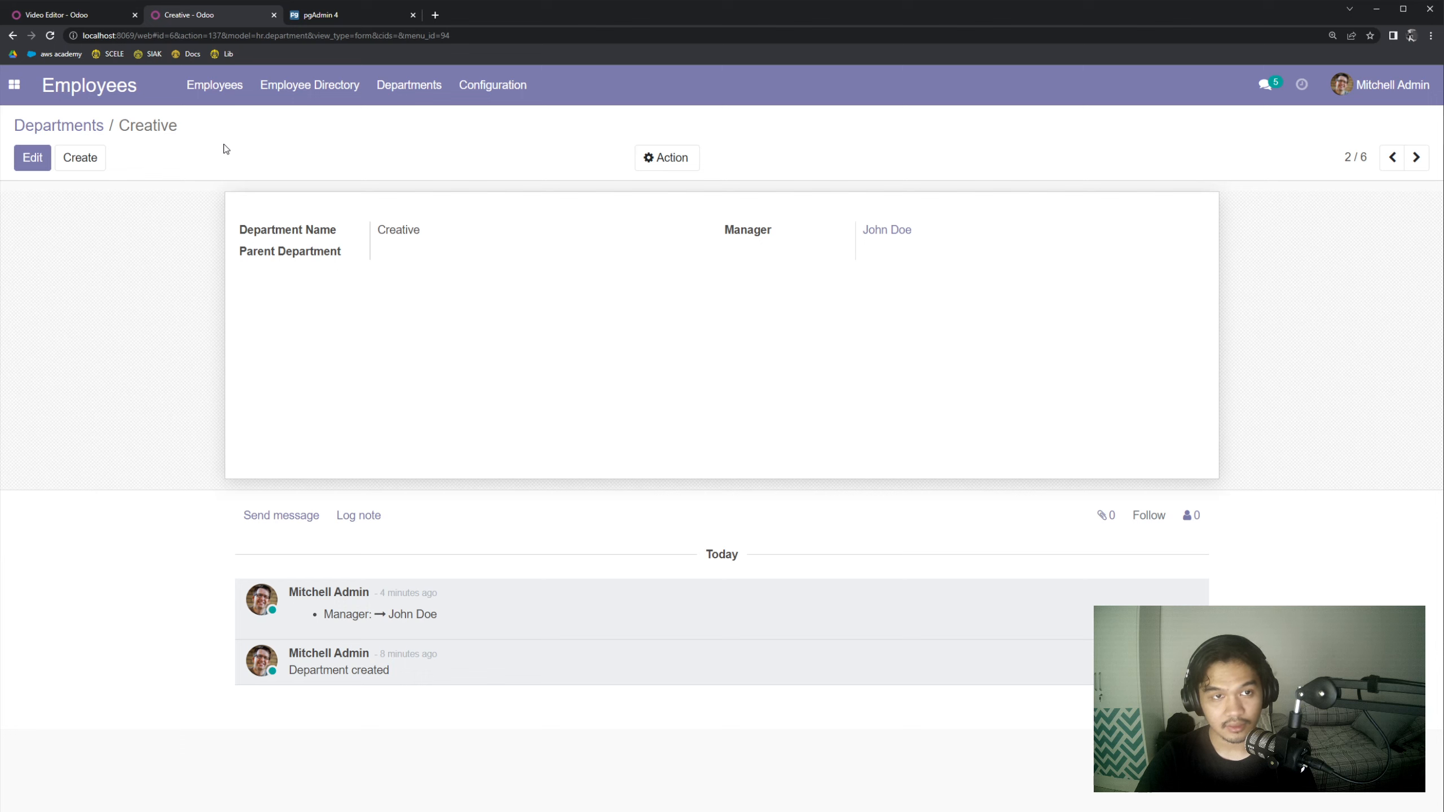
{"action": "left_click", "coordinate": [63, 15]}
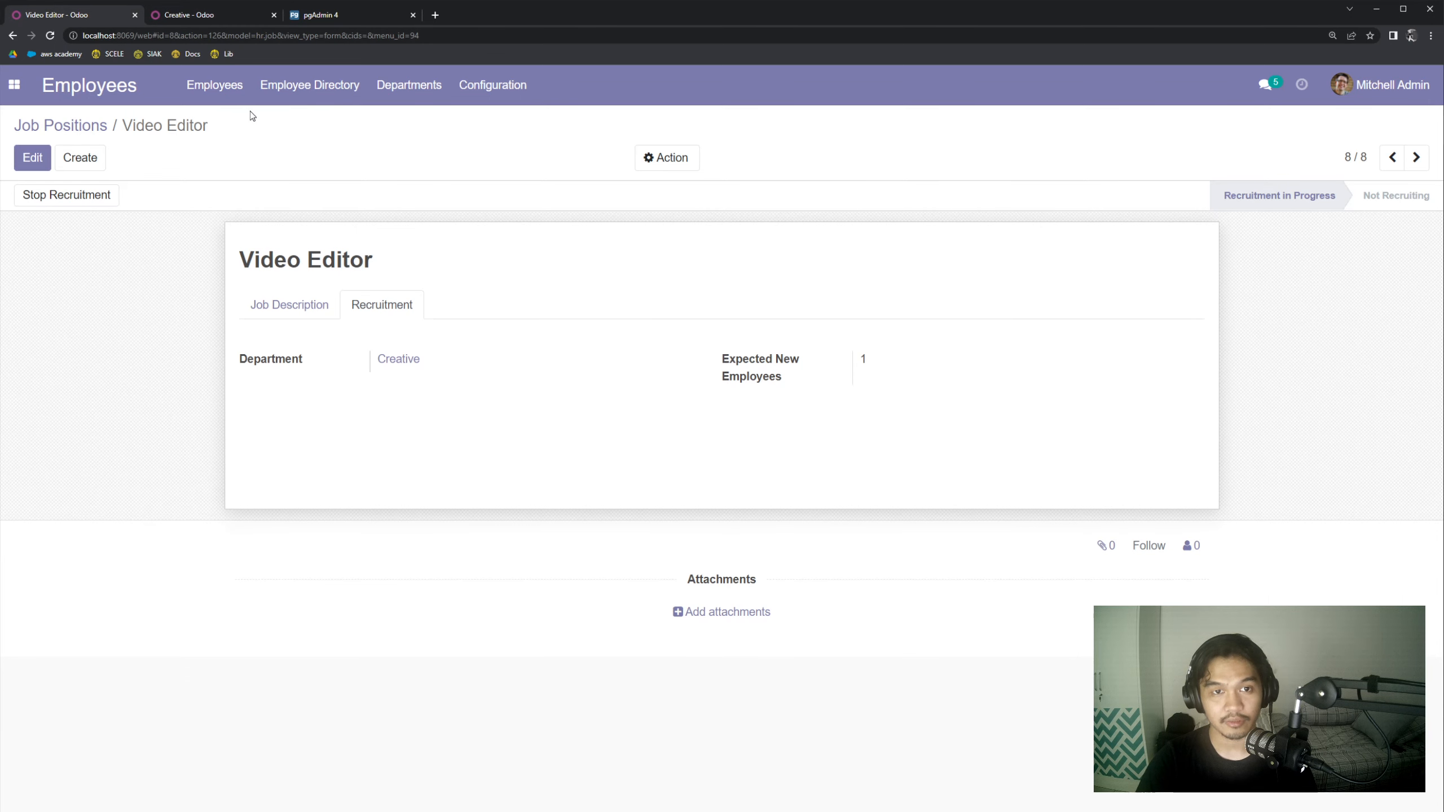
{"action": "left_click", "coordinate": [214, 85]}
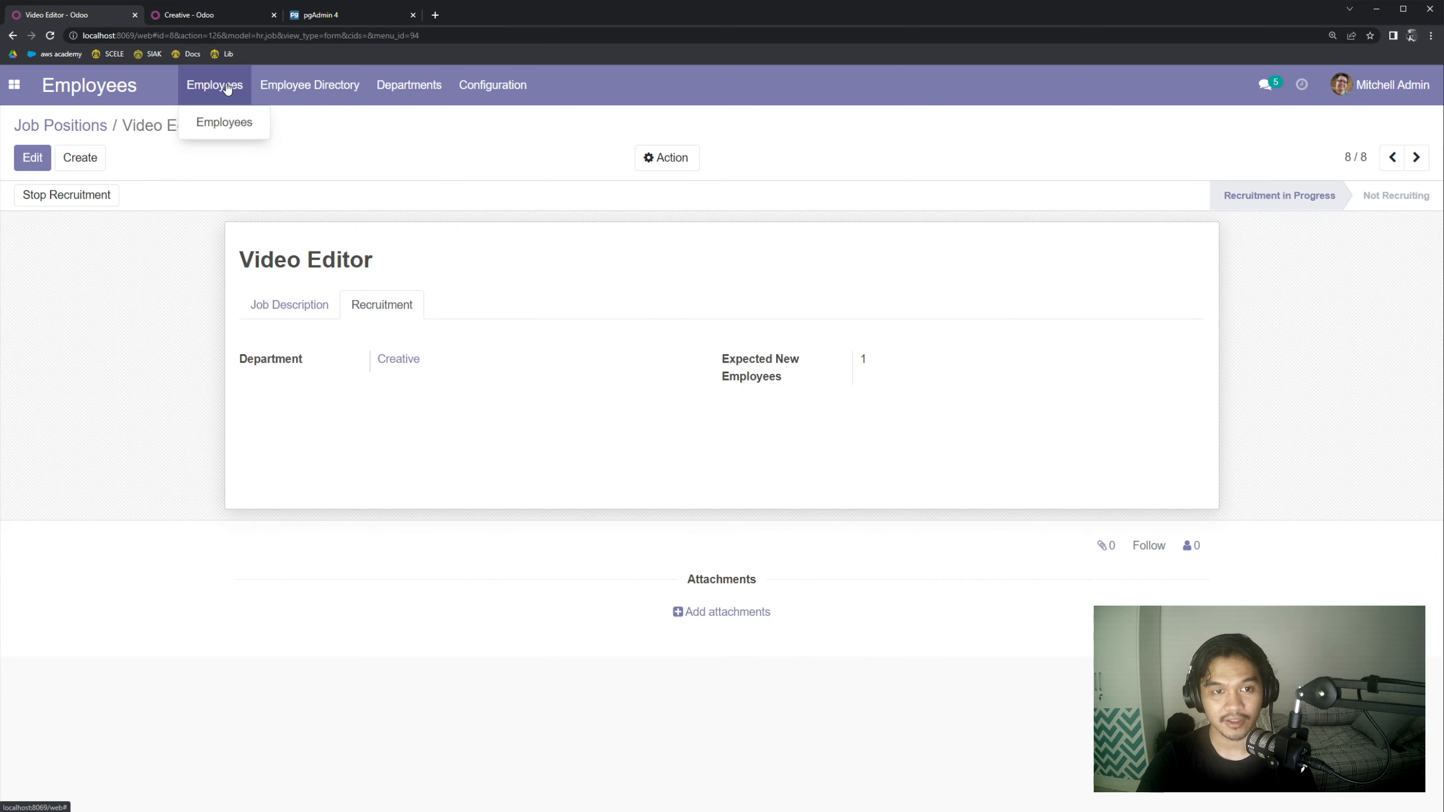
{"action": "left_click", "coordinate": [227, 122]}
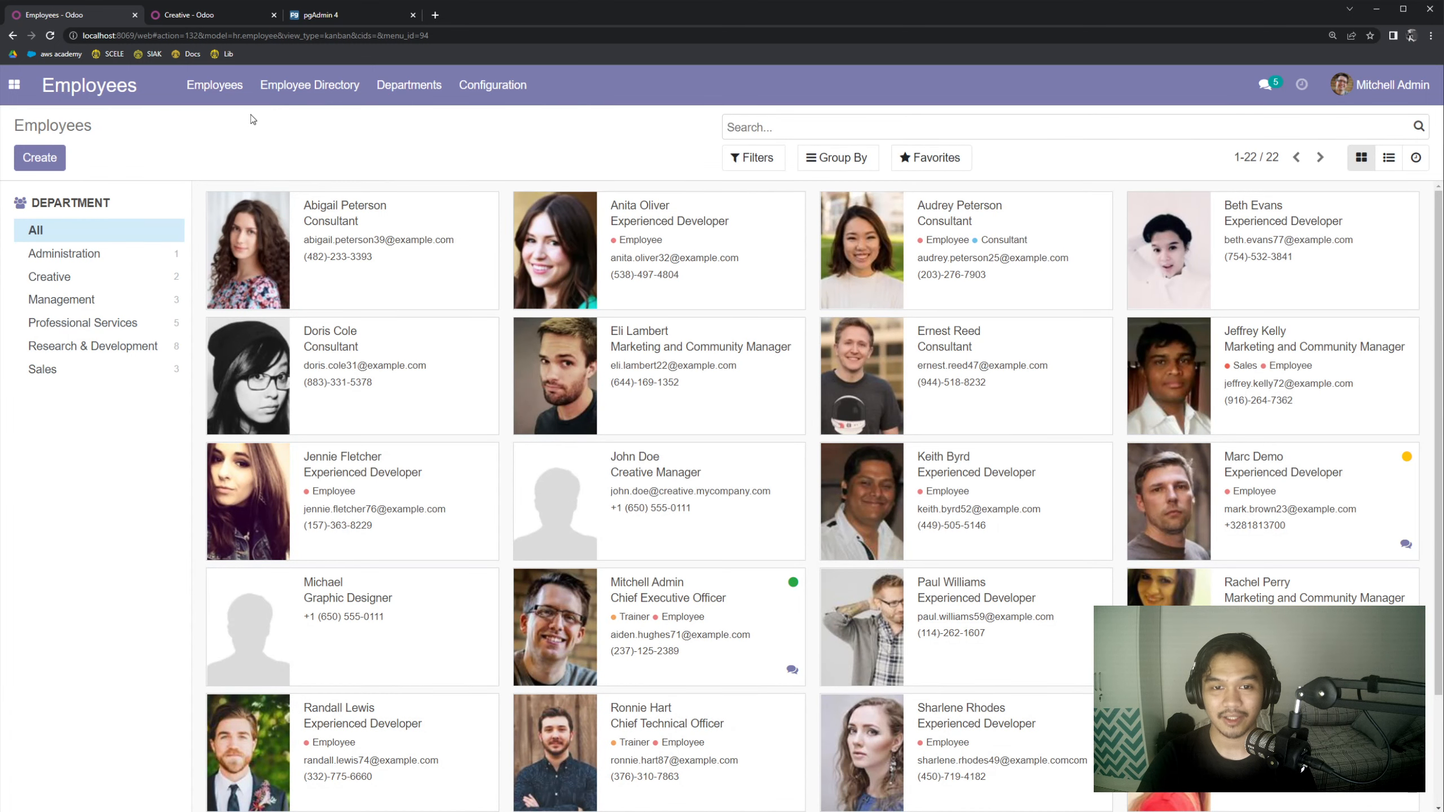
- Open the Departments overview and view the employees of the Creative department
{"action": "left_click", "coordinate": [413, 95]}
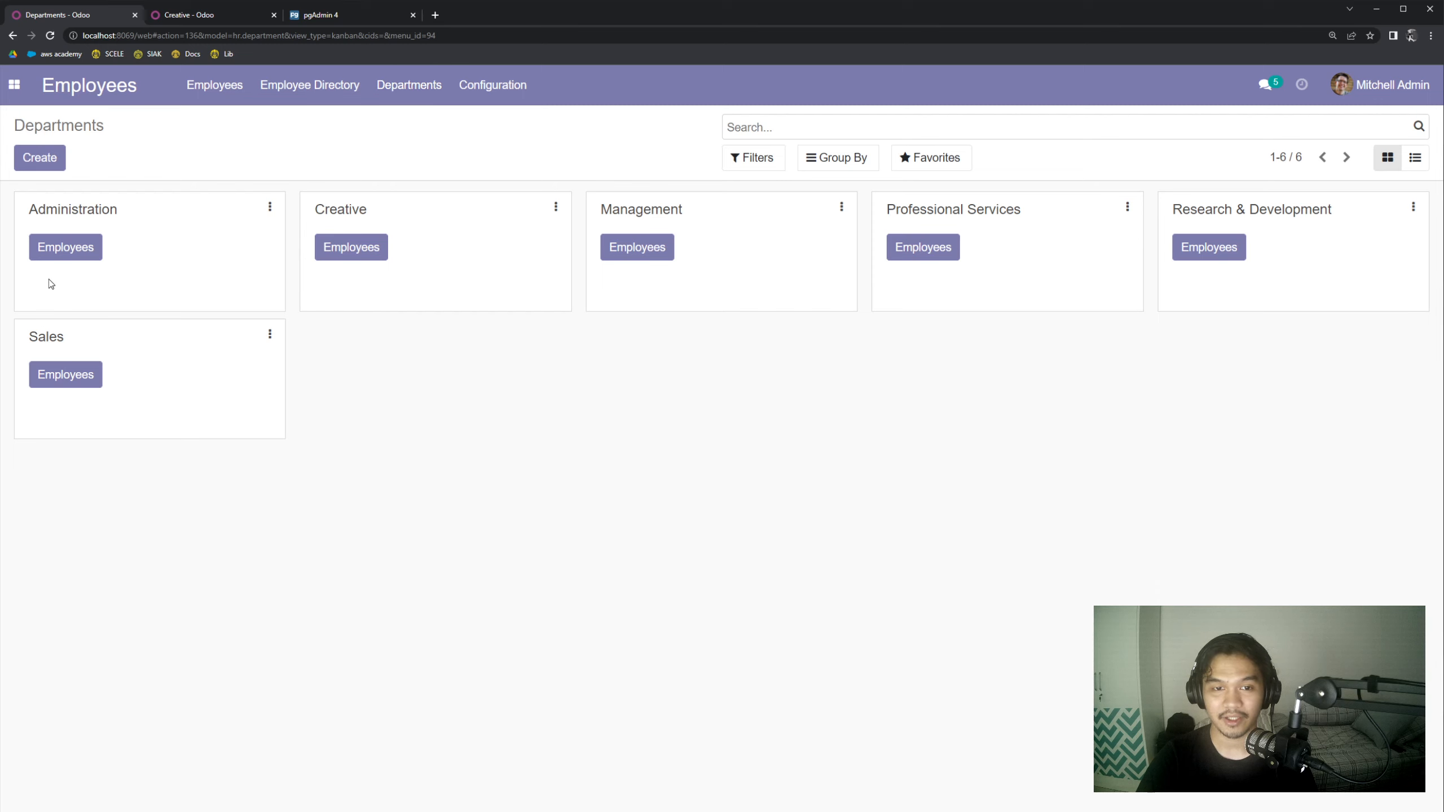
{"action": "left_click", "coordinate": [372, 246]}
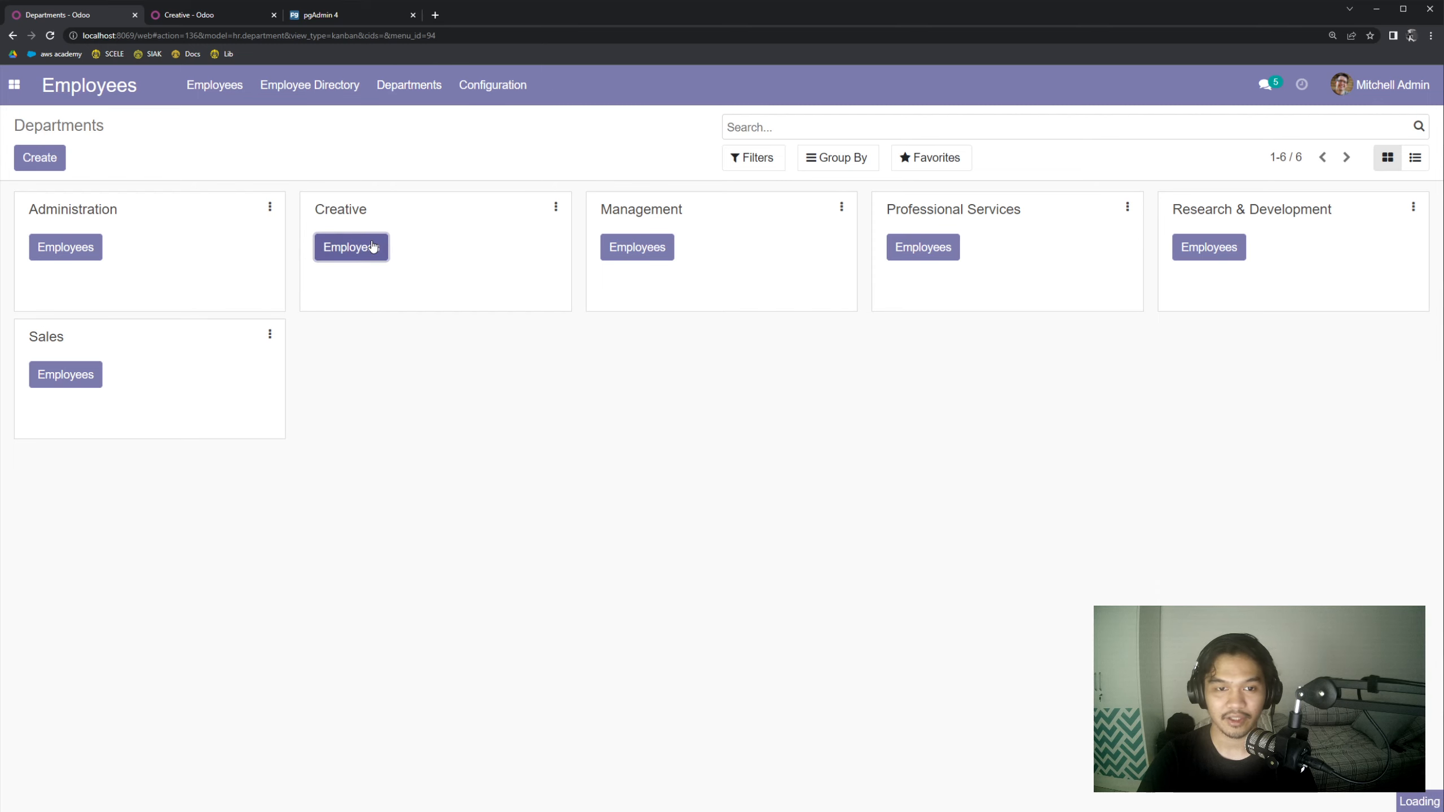
{"action": "mouse_move", "coordinate": [356, 222]}
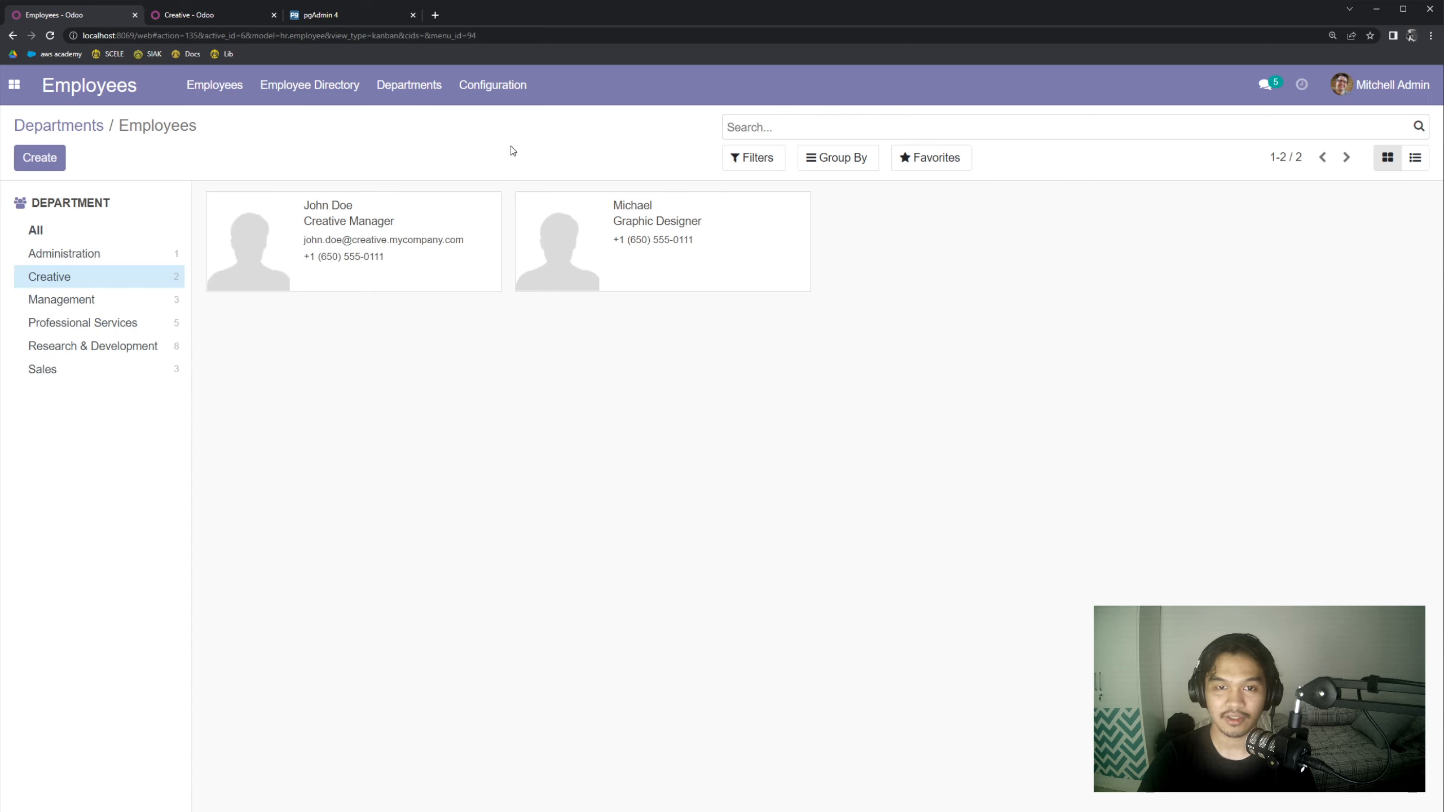
- Review the job positions list including Video Editor, and go back to the Departments overview
{"action": "left_click", "coordinate": [498, 92]}
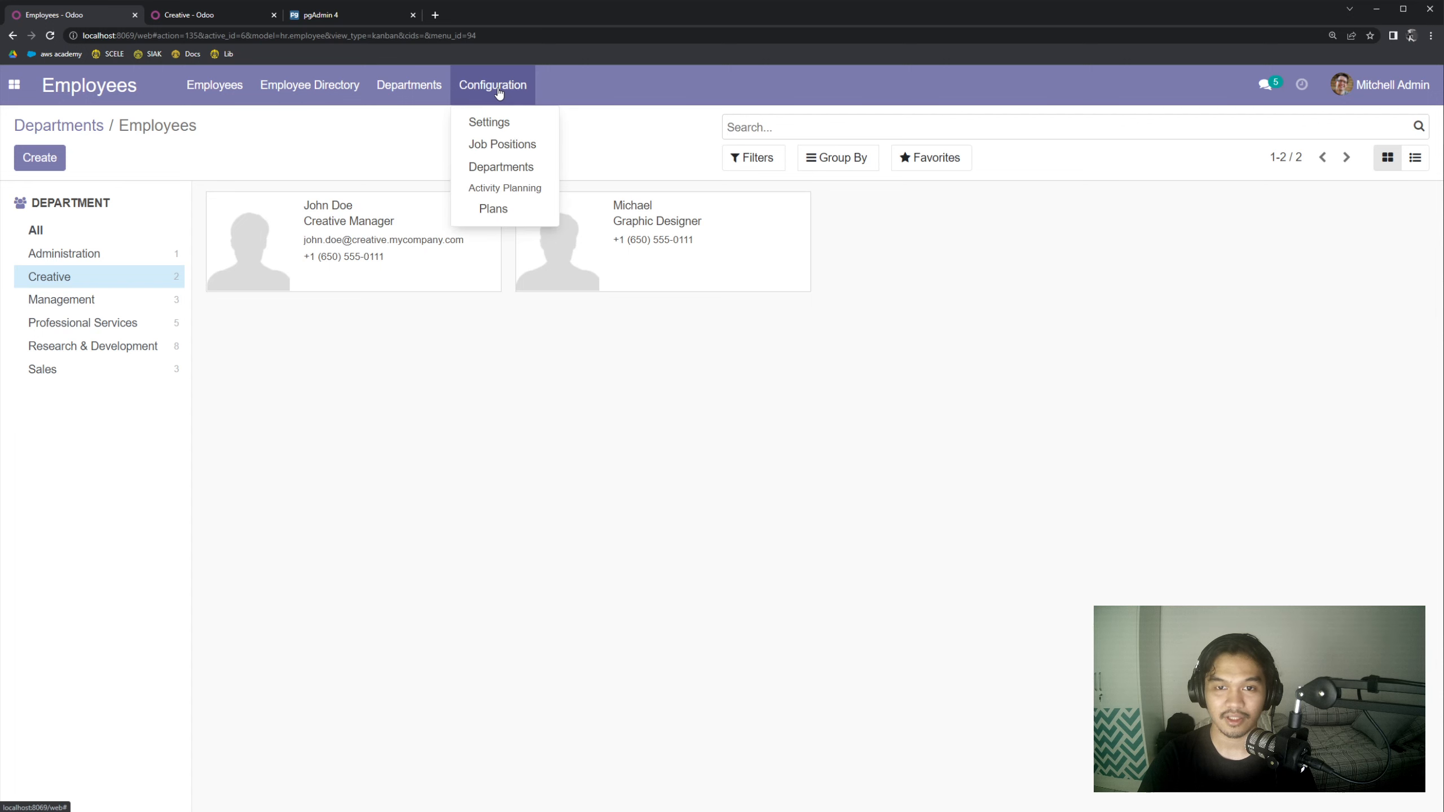
{"action": "left_click", "coordinate": [502, 149]}
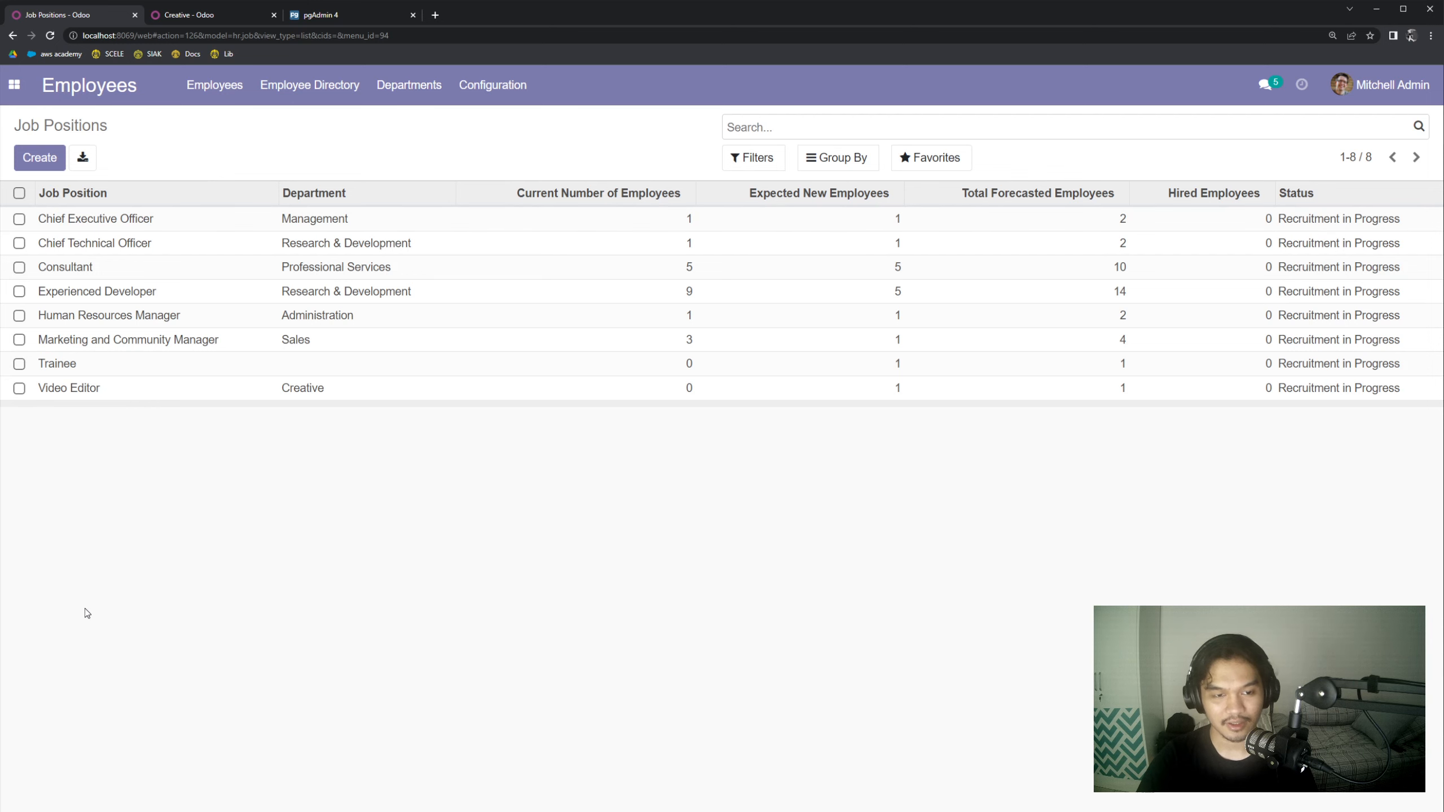
{"action": "left_click", "coordinate": [405, 85]}
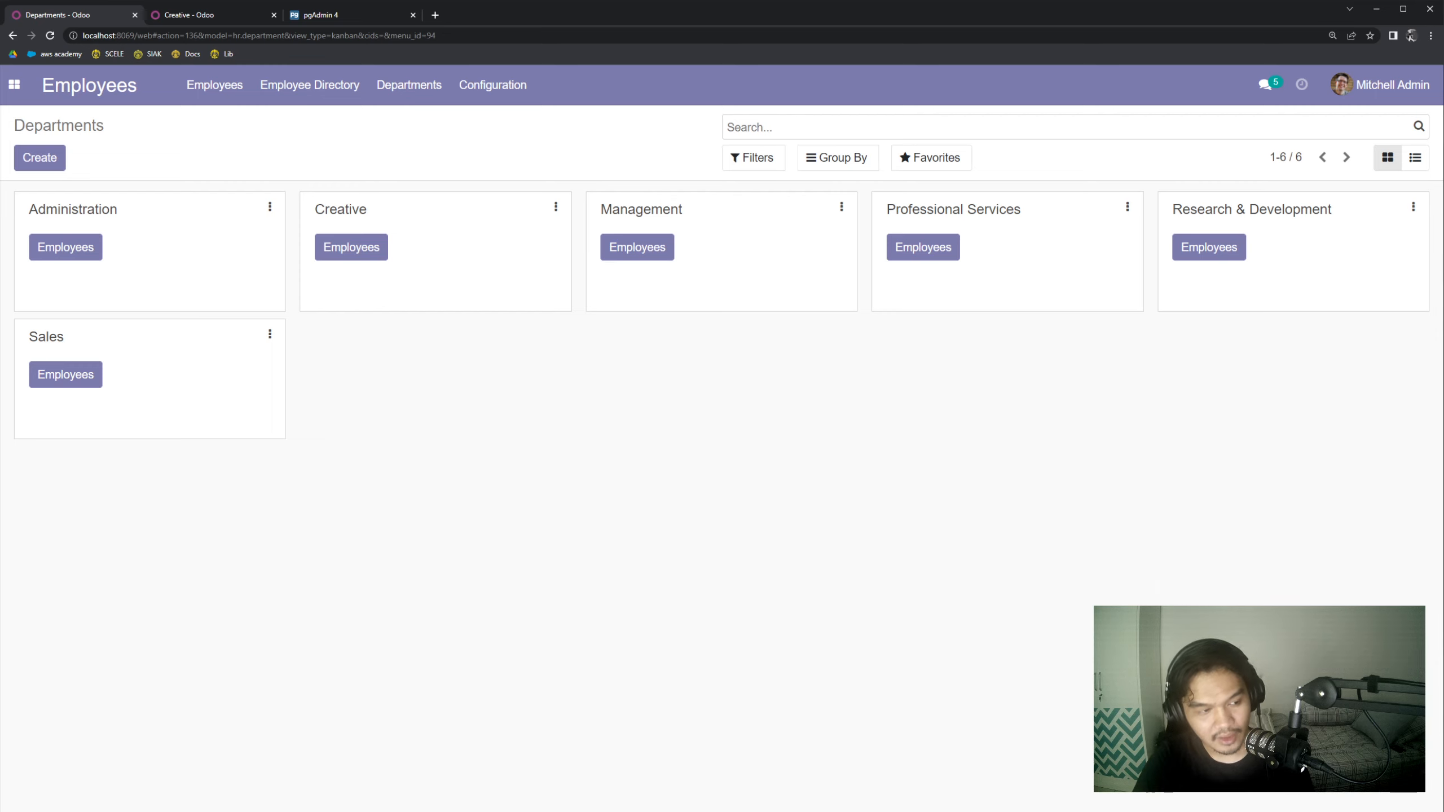
- Switch to pgAdmin and look through the database's table list around the hr_ tables
{"action": "left_click", "coordinate": [335, 13]}
{"action": "scroll", "coordinate": [291, 375], "scroll_direction": "up", "scroll_amount": 8}
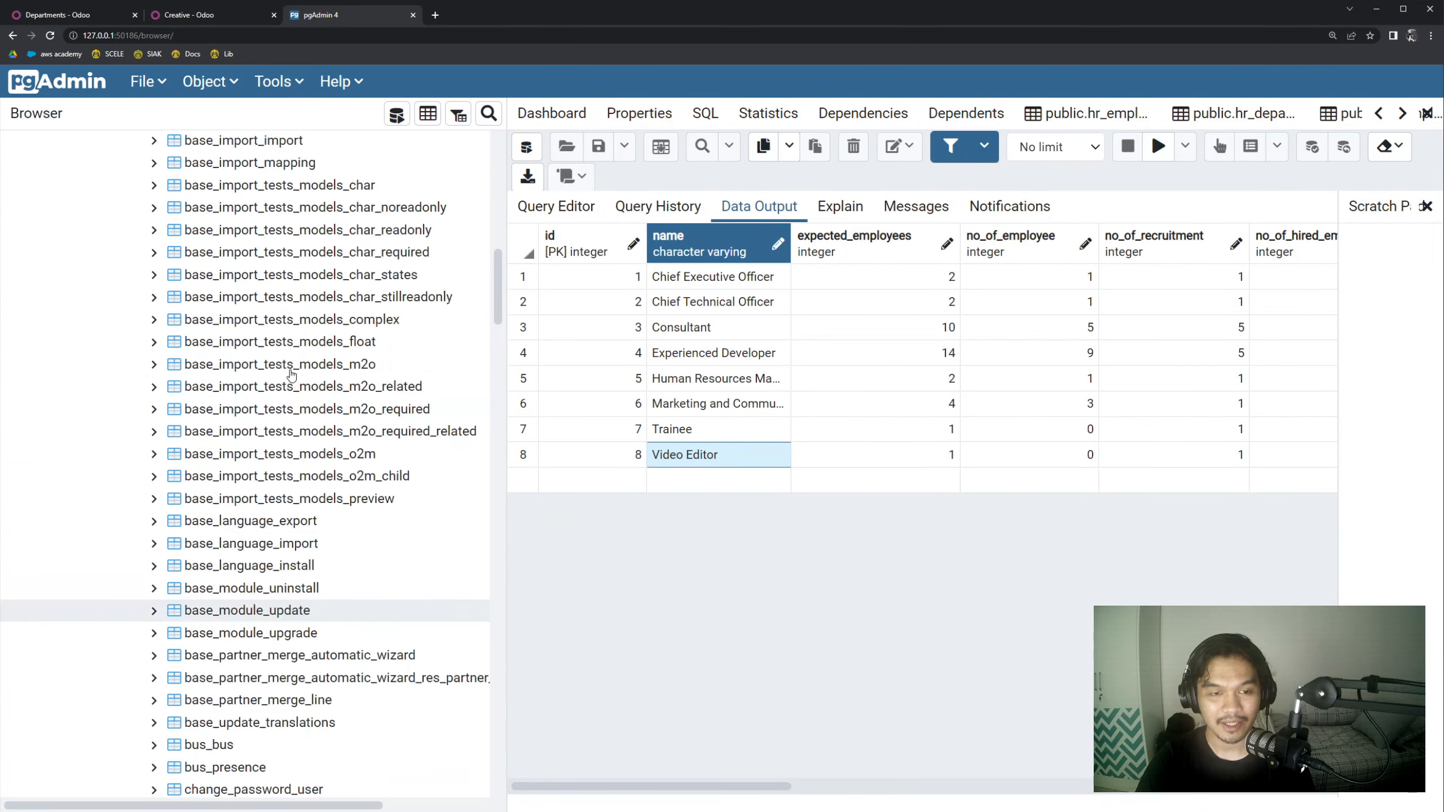
{"action": "scroll", "coordinate": [291, 375], "scroll_direction": "down", "scroll_amount": 10}
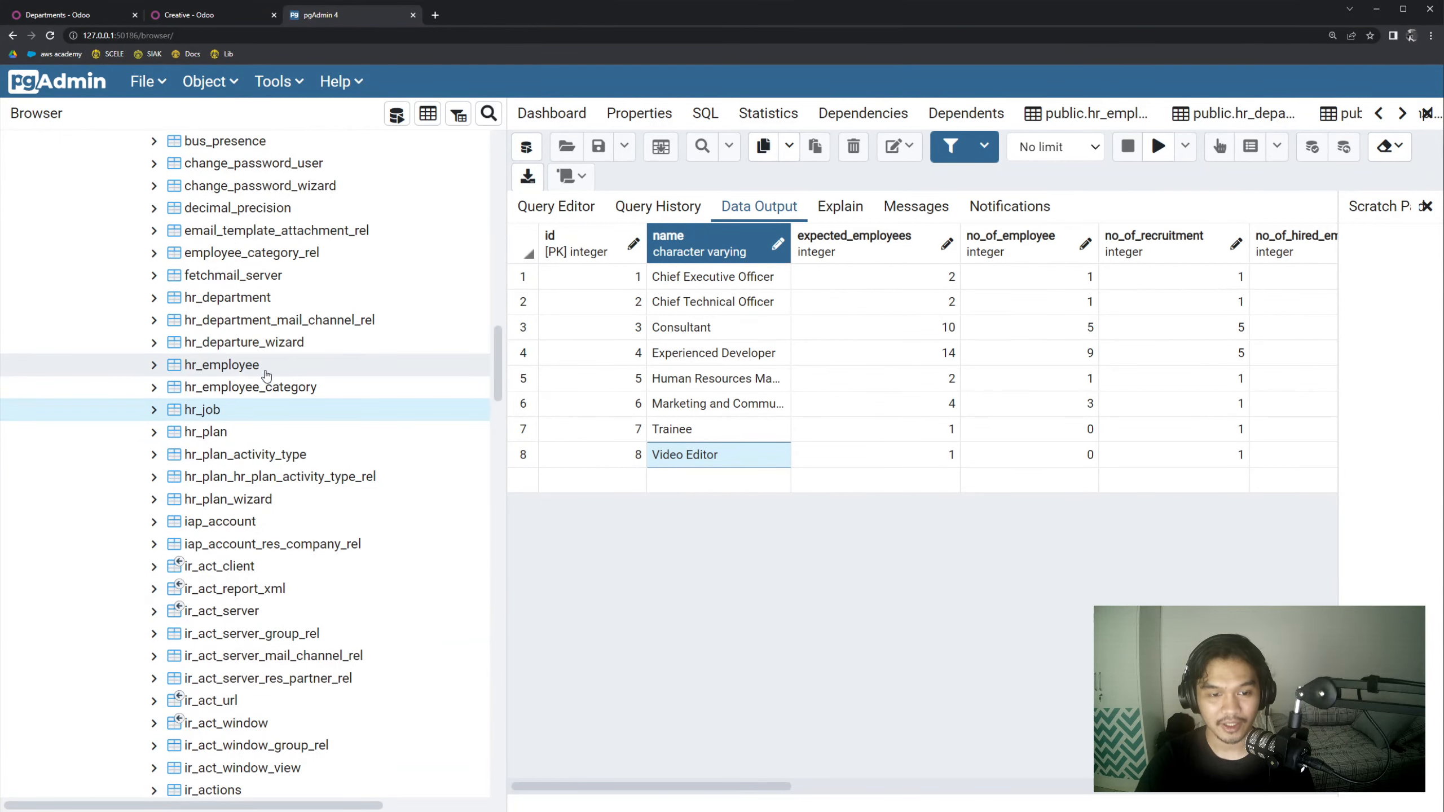
{"action": "scroll", "coordinate": [266, 375], "scroll_direction": "down", "scroll_amount": 1}
{"action": "scroll", "coordinate": [265, 351], "scroll_direction": "up", "scroll_amount": 2}
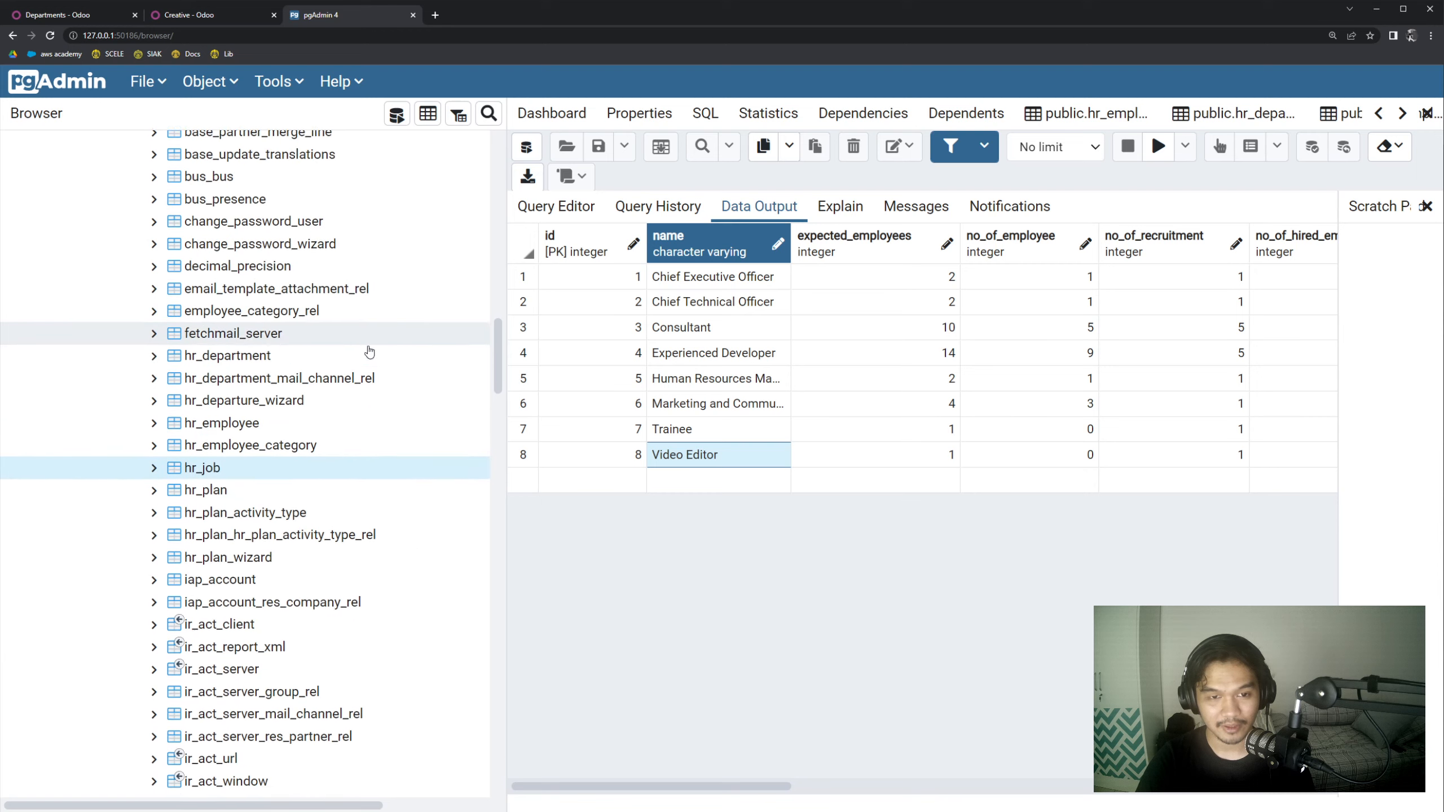
{"action": "scroll", "coordinate": [369, 352], "scroll_direction": "up", "scroll_amount": 1}
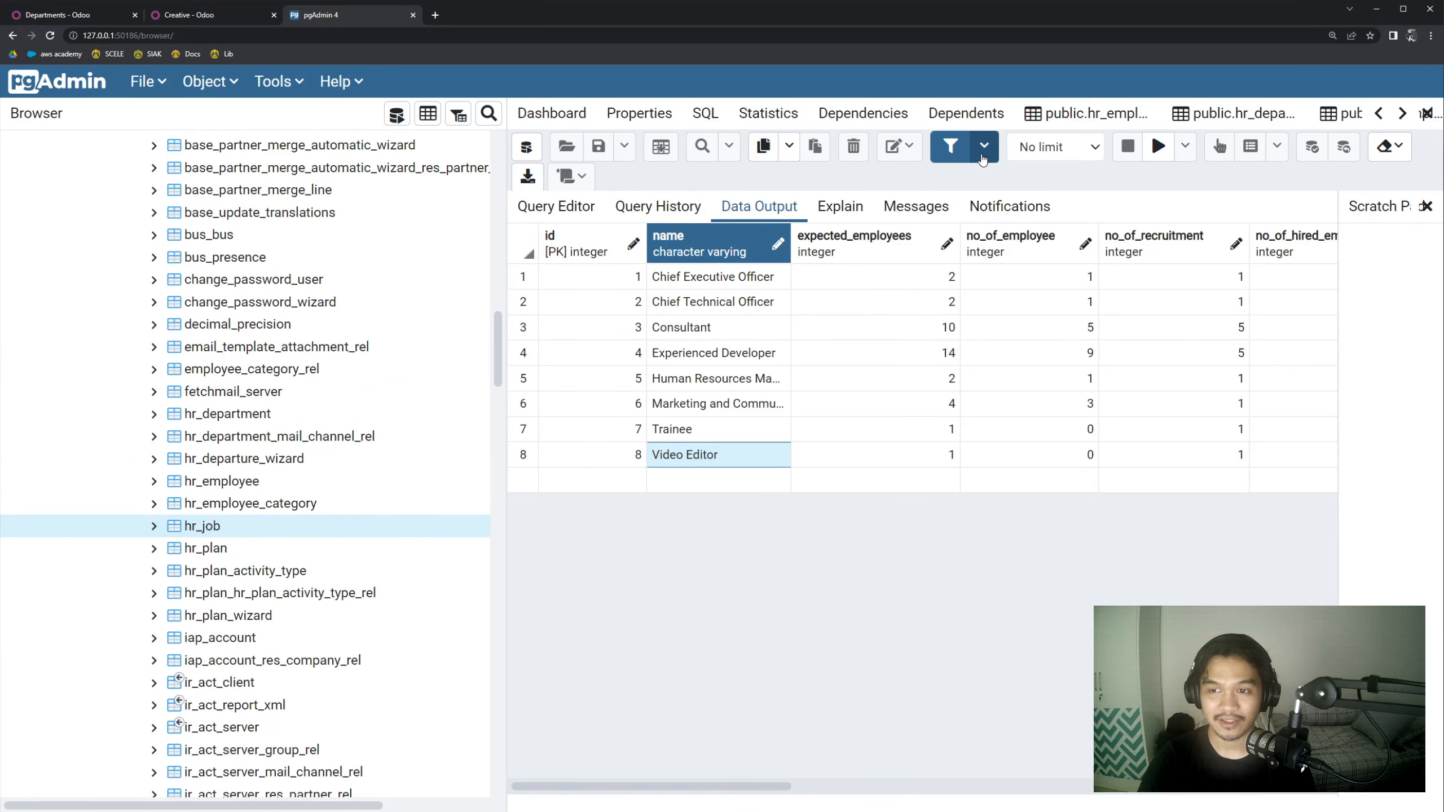